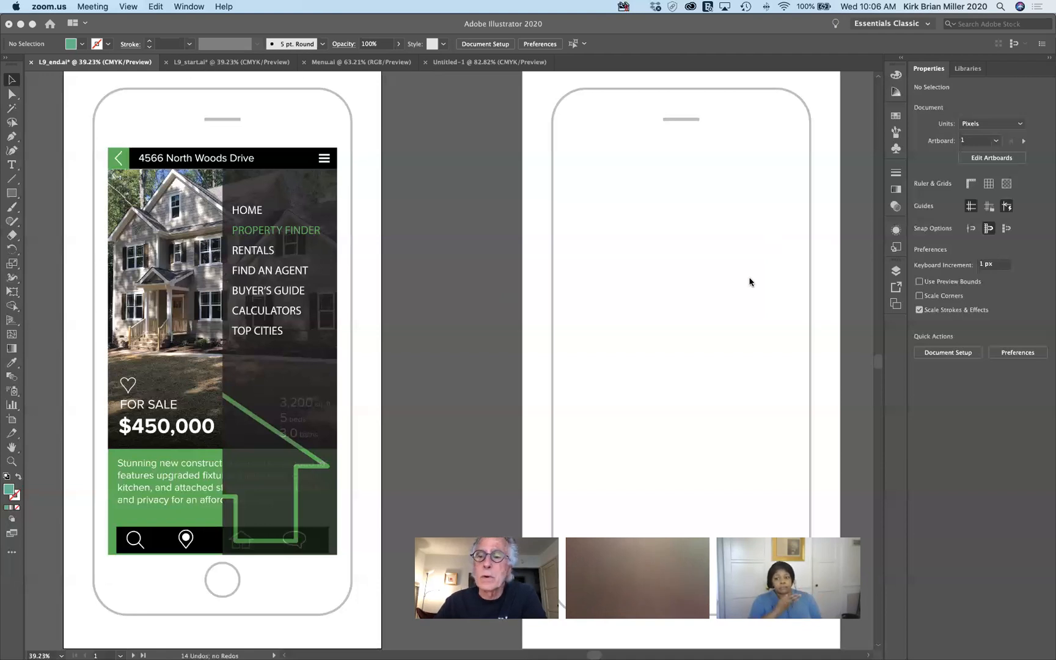
Show the layers of L9_end.ai and examine the contents of Layer 1 in L9_start.ai for comparison.
click(896, 274)
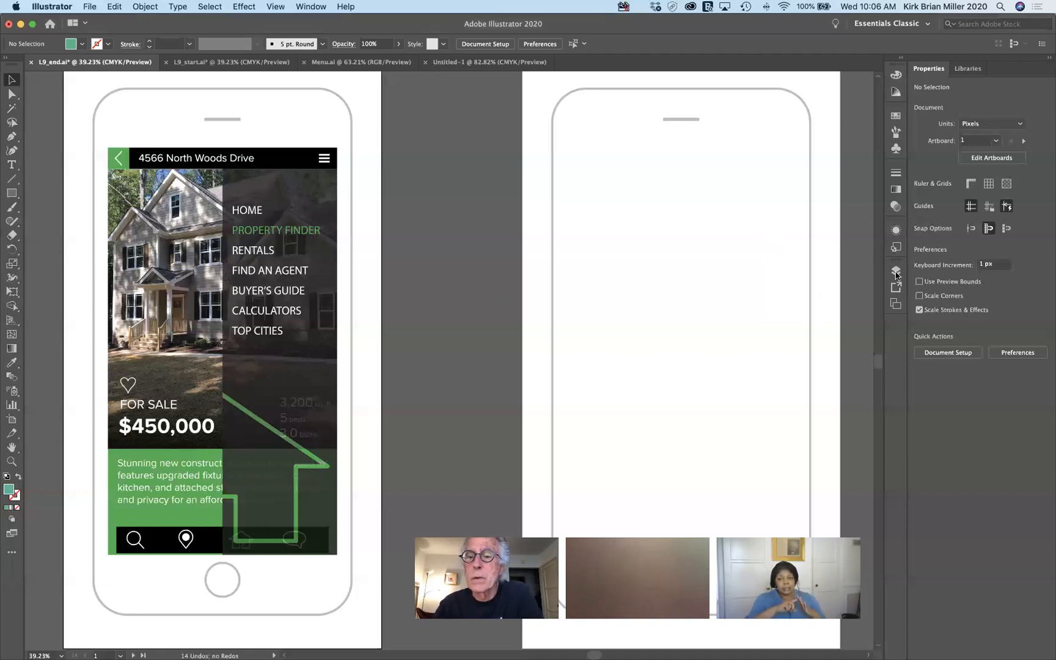
click(896, 273)
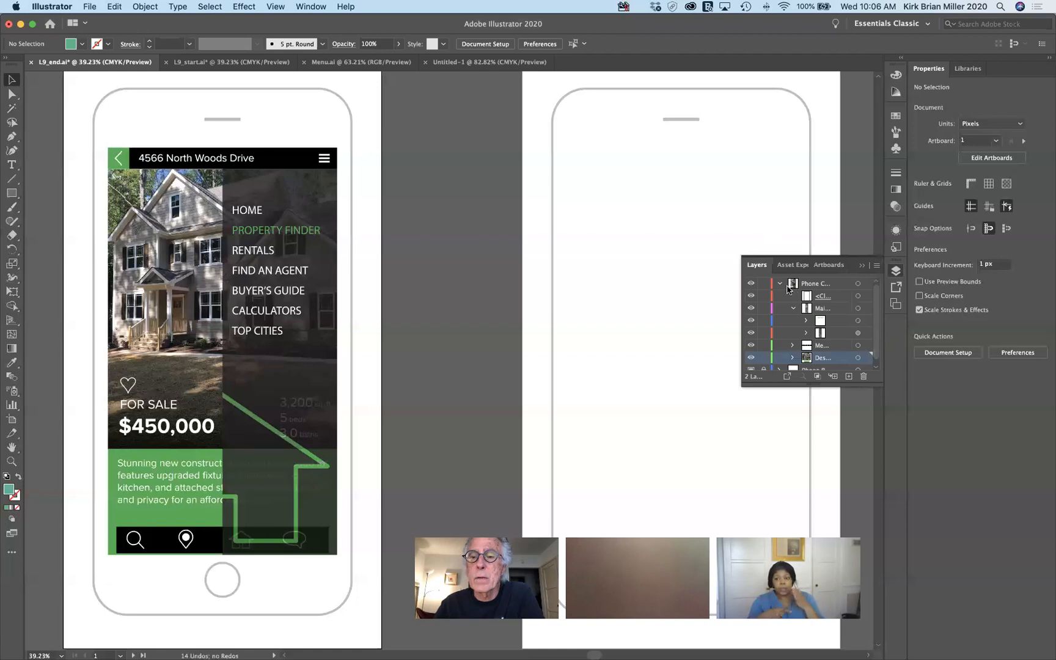
click(222, 63)
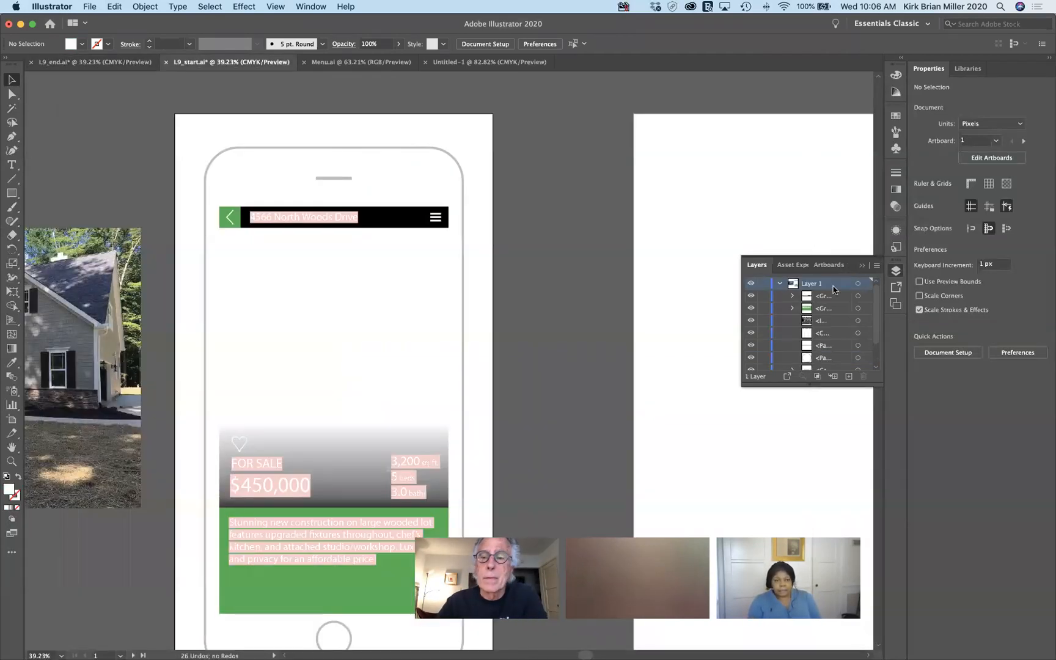
click(777, 283)
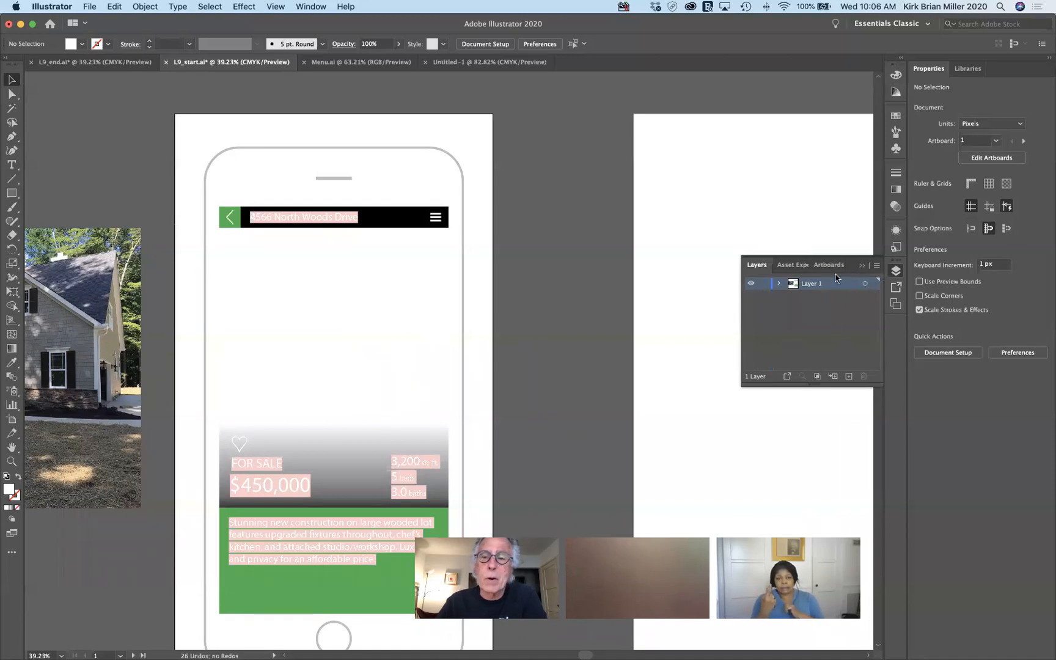
click(779, 285)
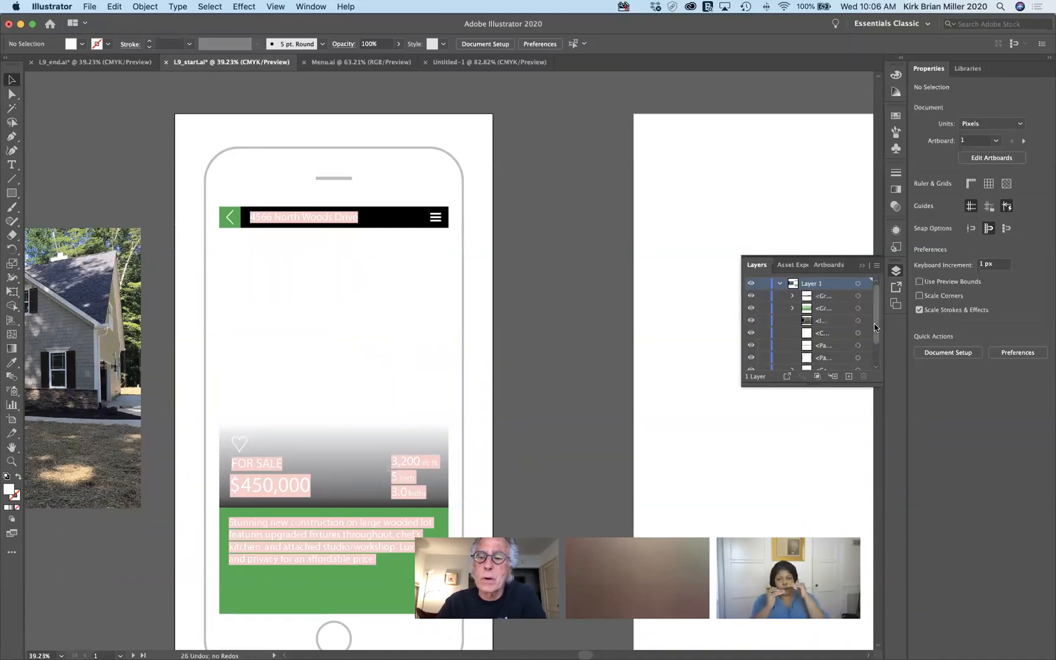
scroll(877, 341, down, 3)
scroll(877, 341, up, 3)
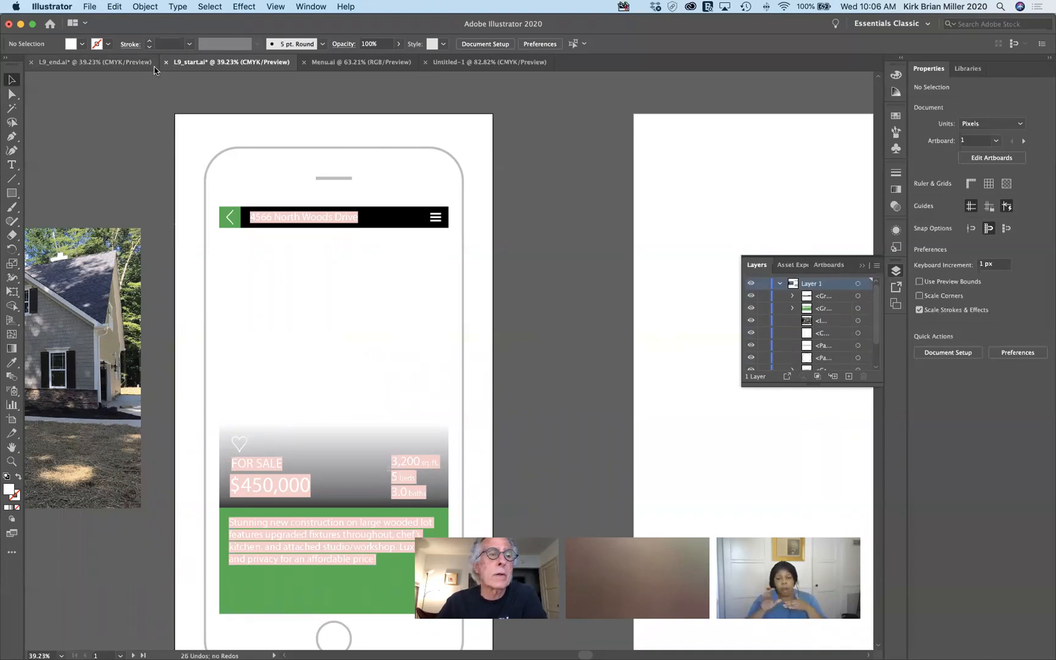
Return to L9_end.ai, collapse its phone content layer, and switch the Phone Body layer's visibility off and on.
click(120, 63)
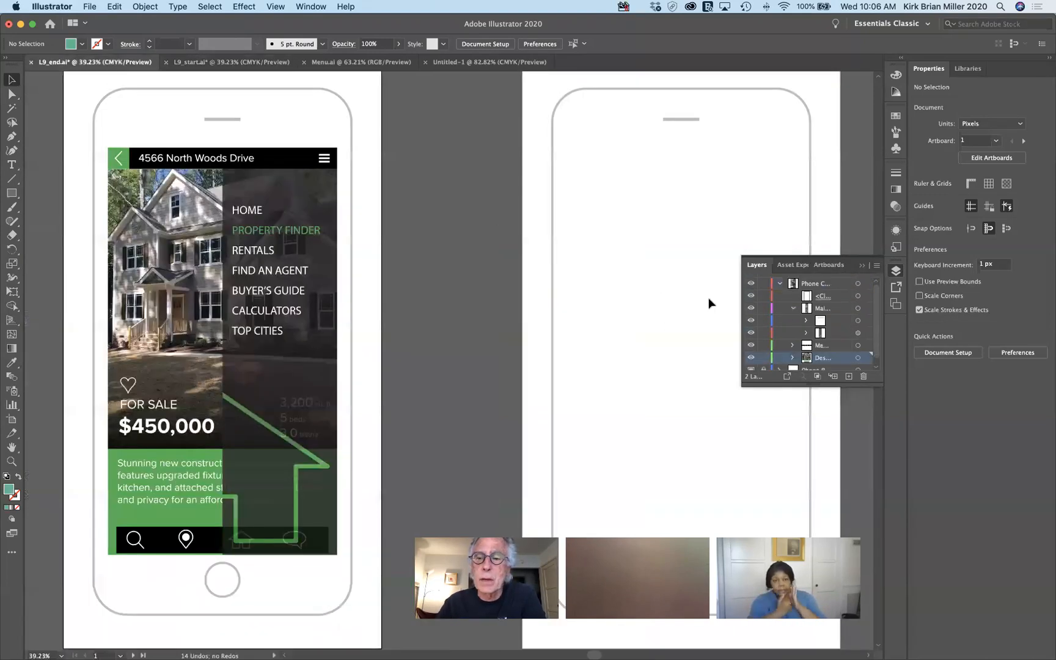
click(780, 283)
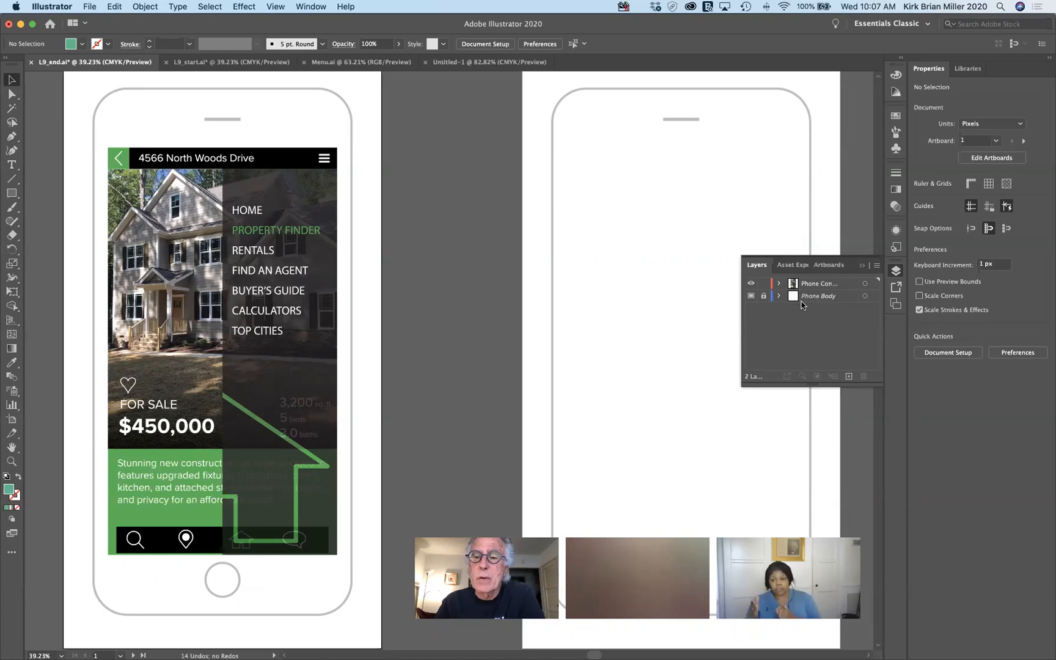
click(751, 296)
click(751, 297)
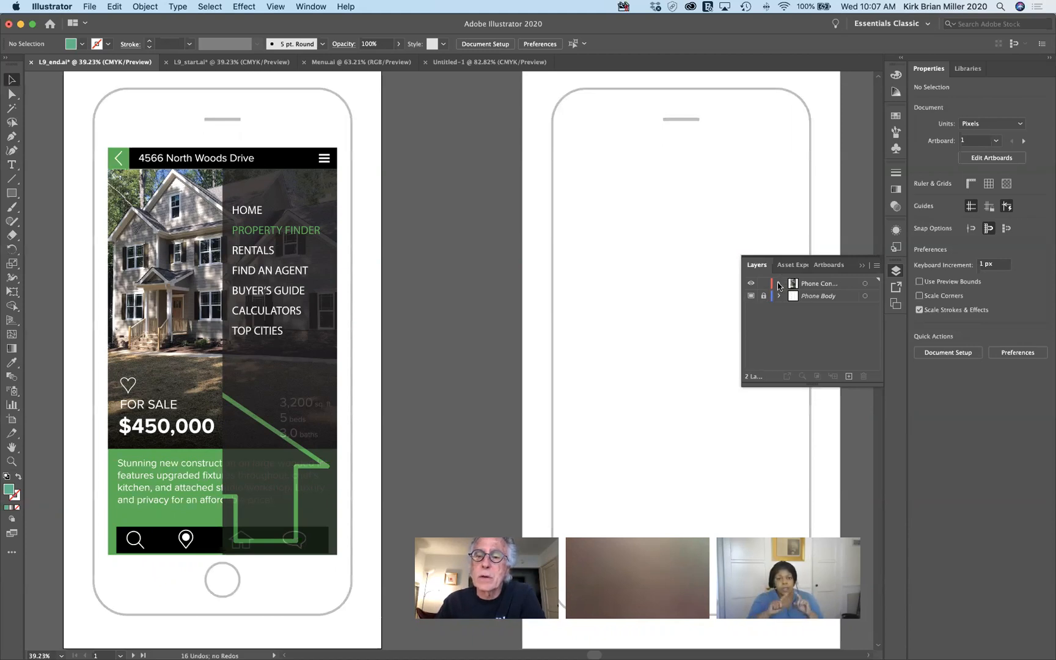
Expand the phone content layer, then lengthen the layer list and detach it as a floating window over the second artboard.
click(778, 284)
drag(820, 385, 809, 448)
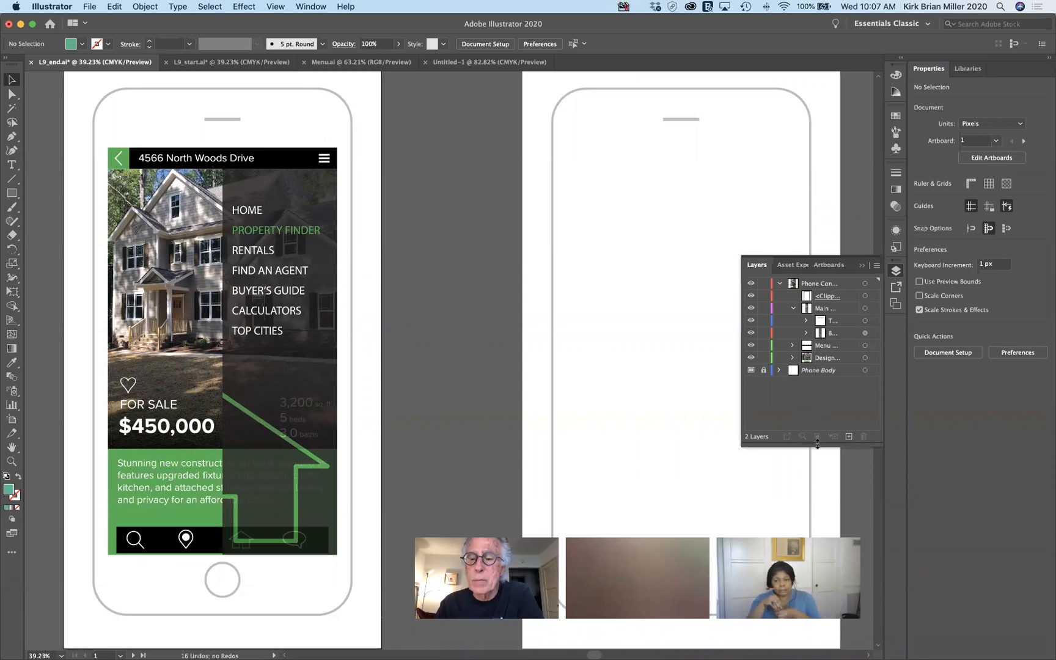
drag(816, 446, 810, 493)
drag(757, 264, 558, 202)
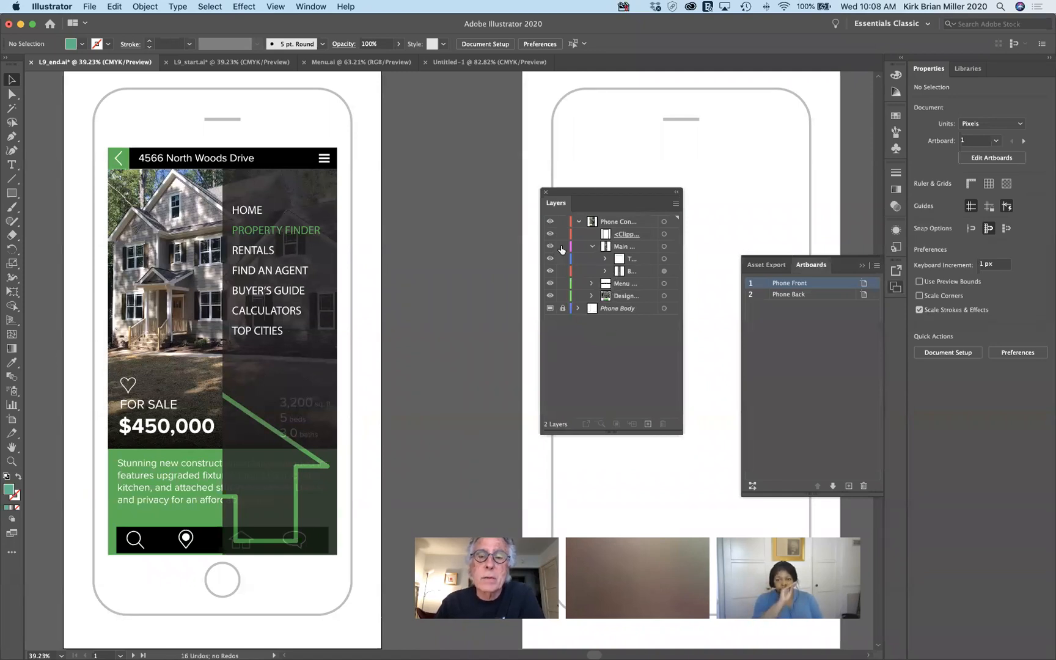
Collapse the Main sublayer and compare the collapsed and expanded structure of the phone content layer.
click(592, 248)
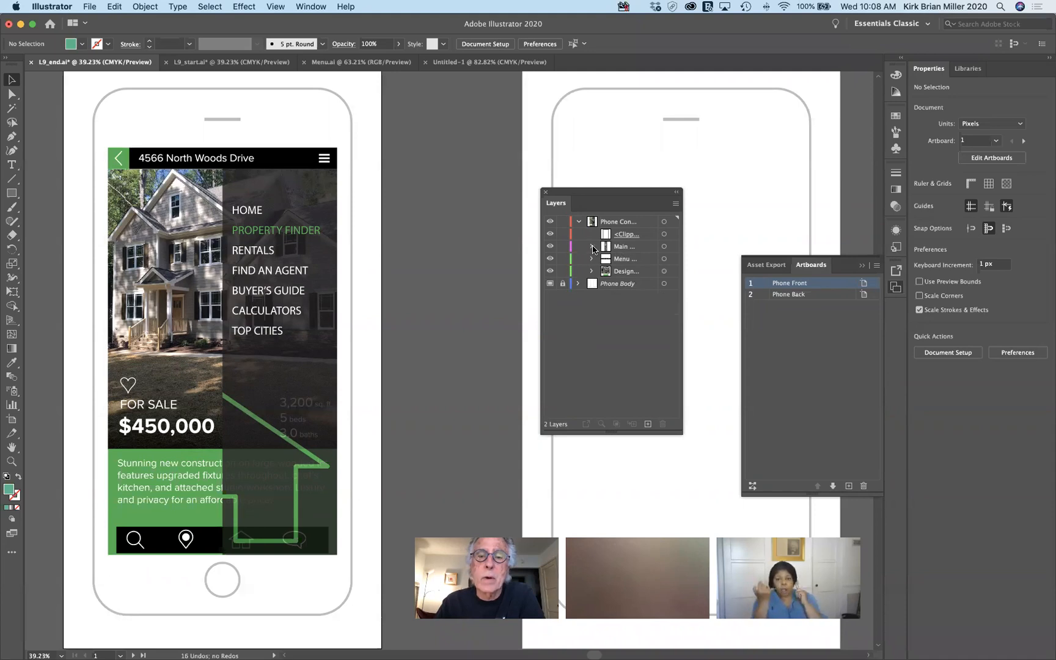
click(579, 224)
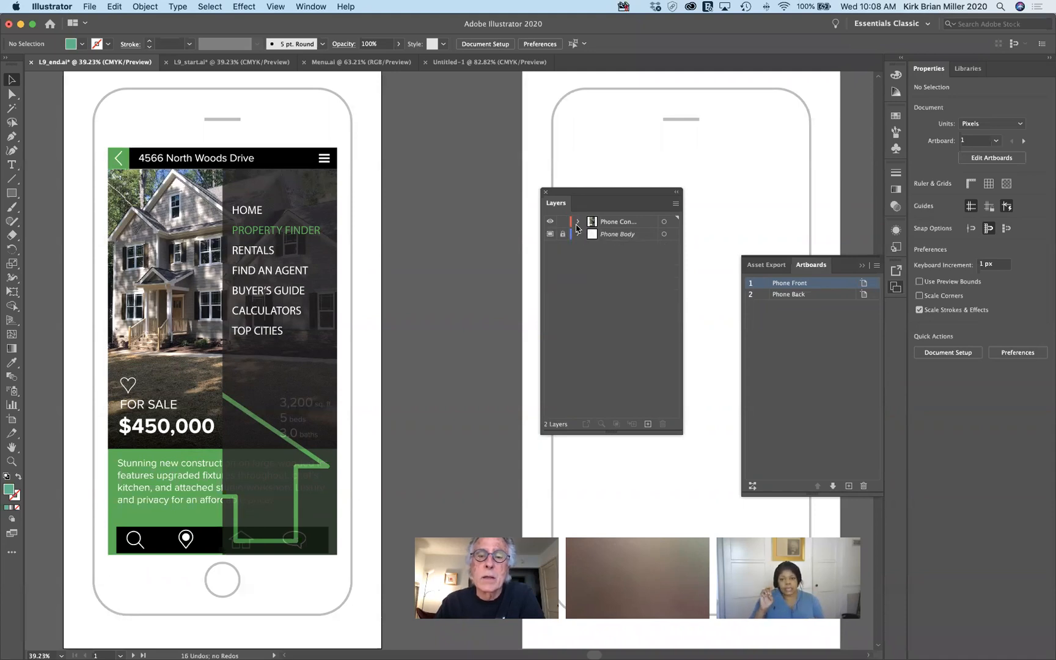
click(577, 223)
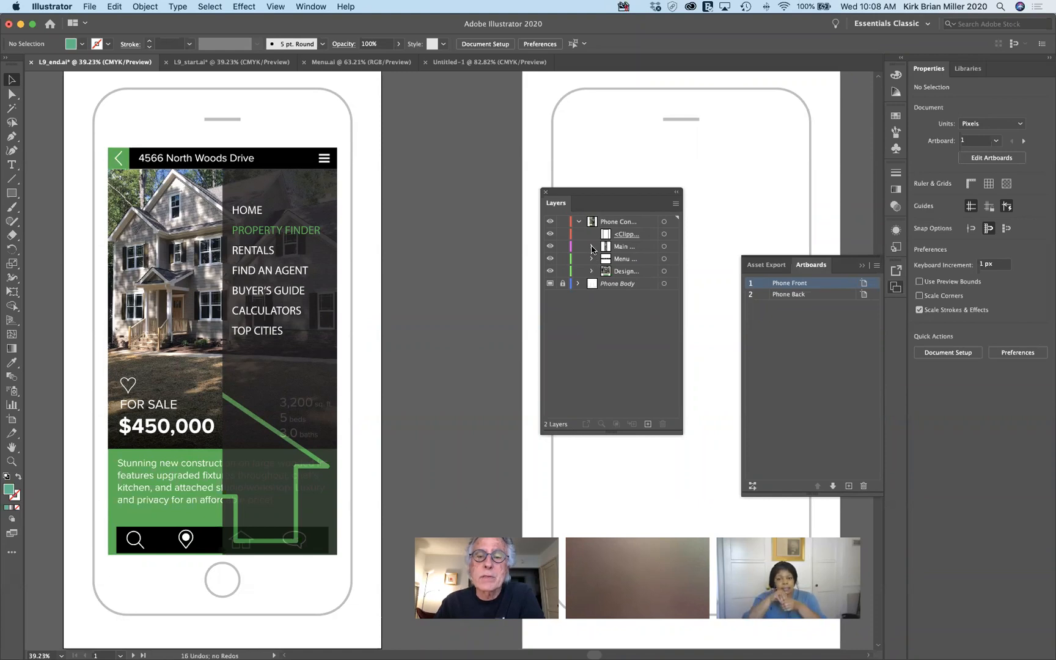
Switch the visibility of the phone content's clipping path and the Main sublayer off and on to inspect their effect.
click(617, 234)
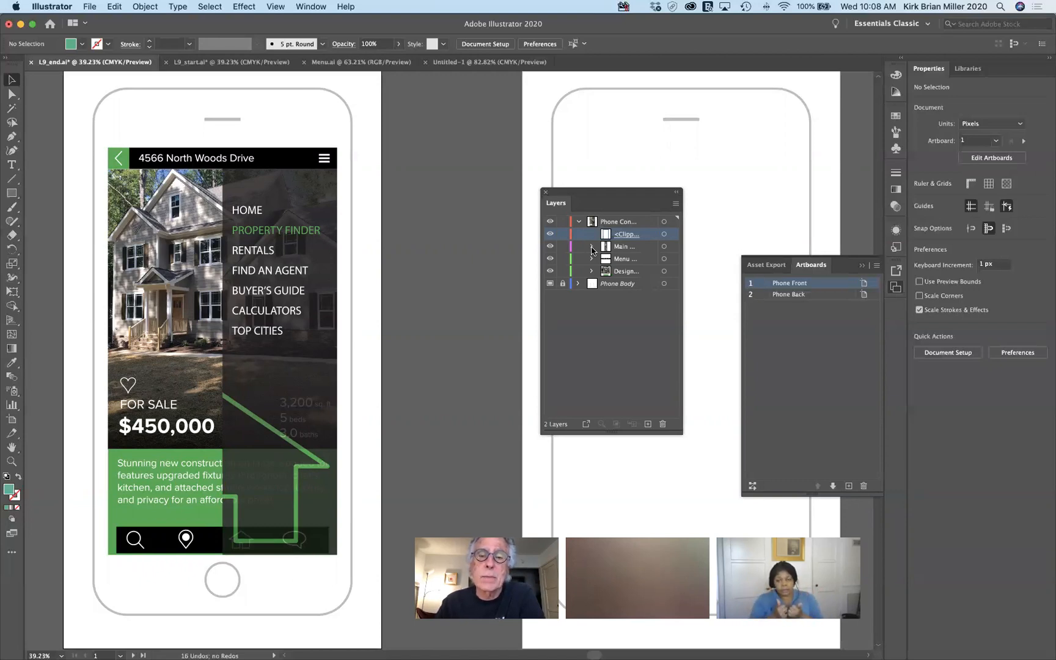
click(550, 234)
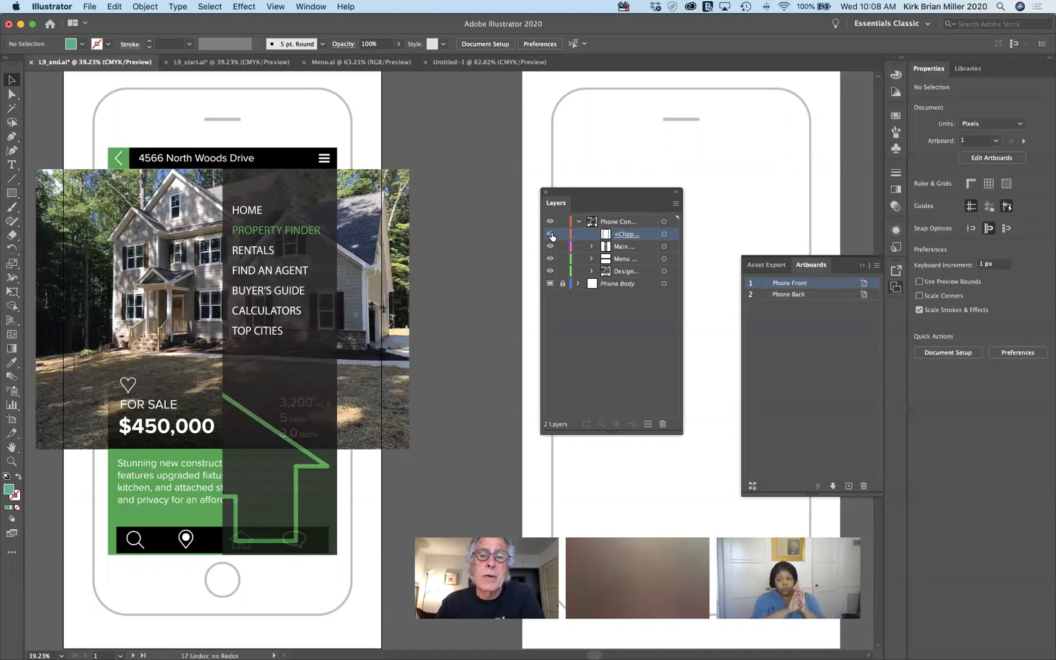
click(551, 235)
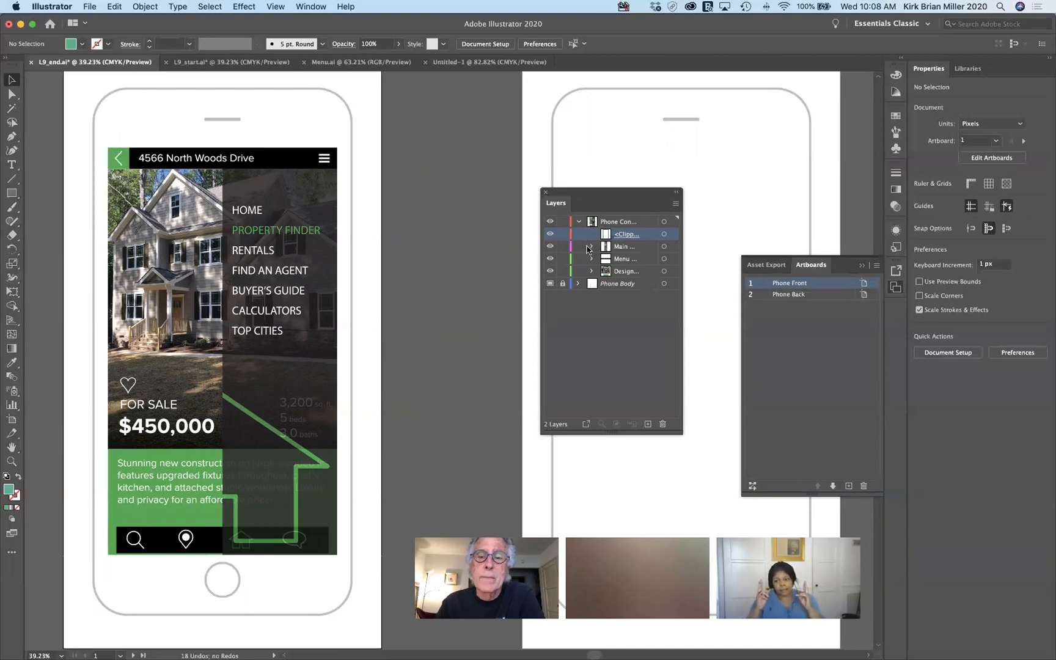
click(550, 249)
click(550, 250)
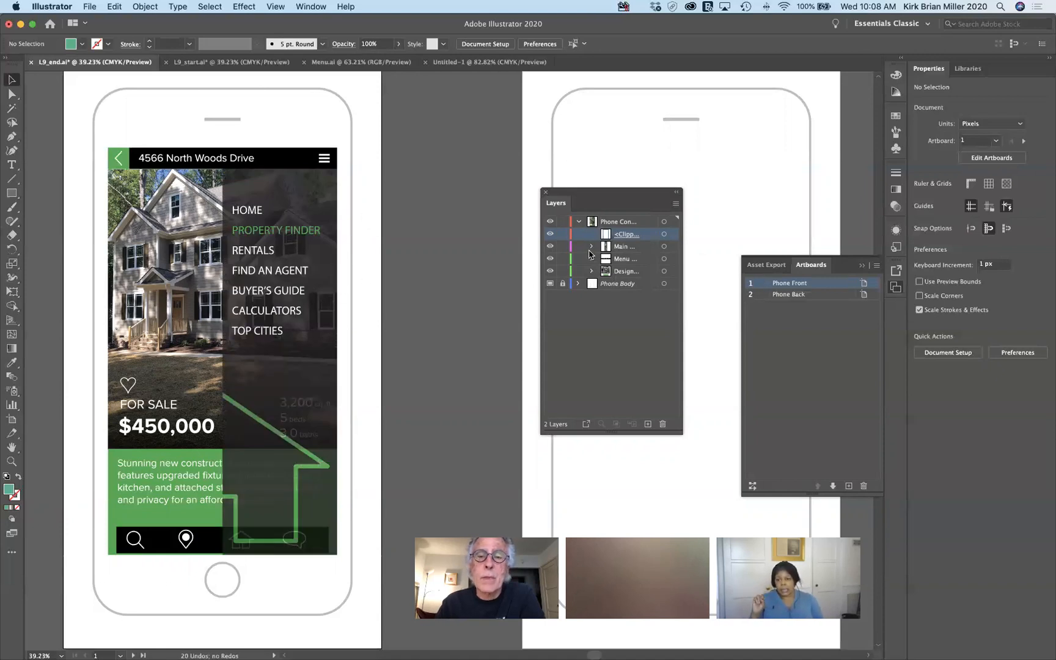
Examine the two nested layers inside the Main sublayer and their objects, then collapse the sublayer.
click(590, 247)
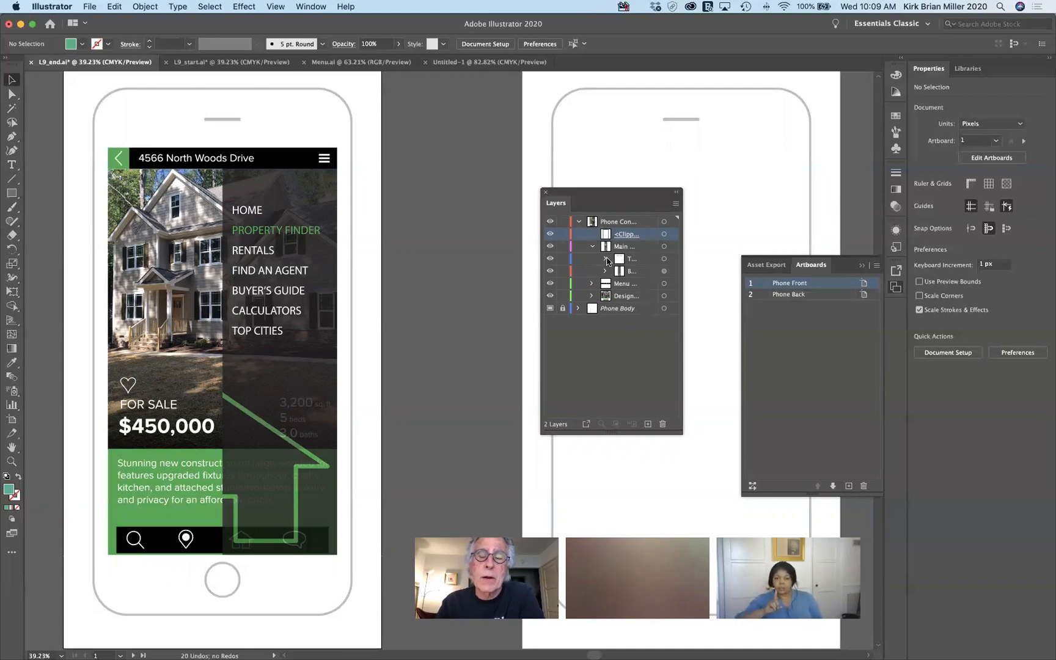
click(606, 259)
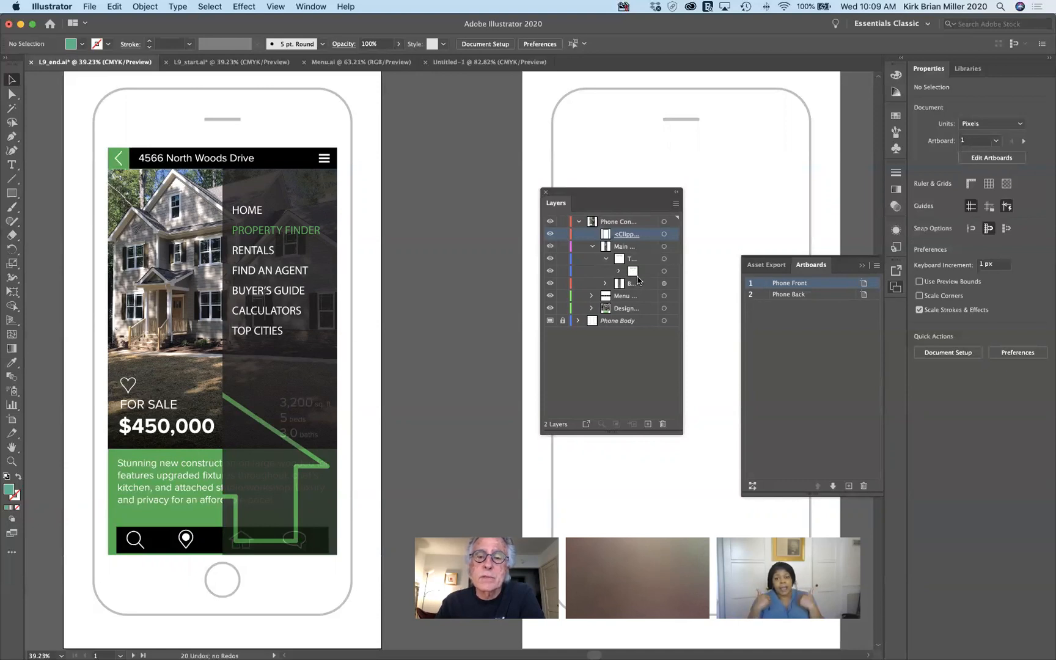
click(619, 272)
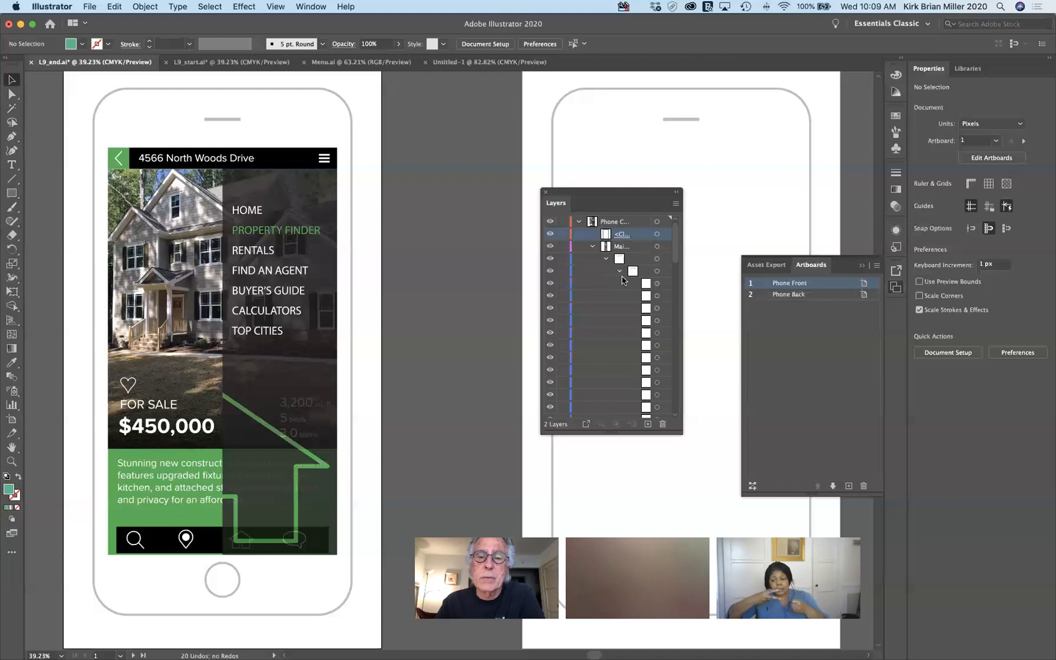
click(619, 272)
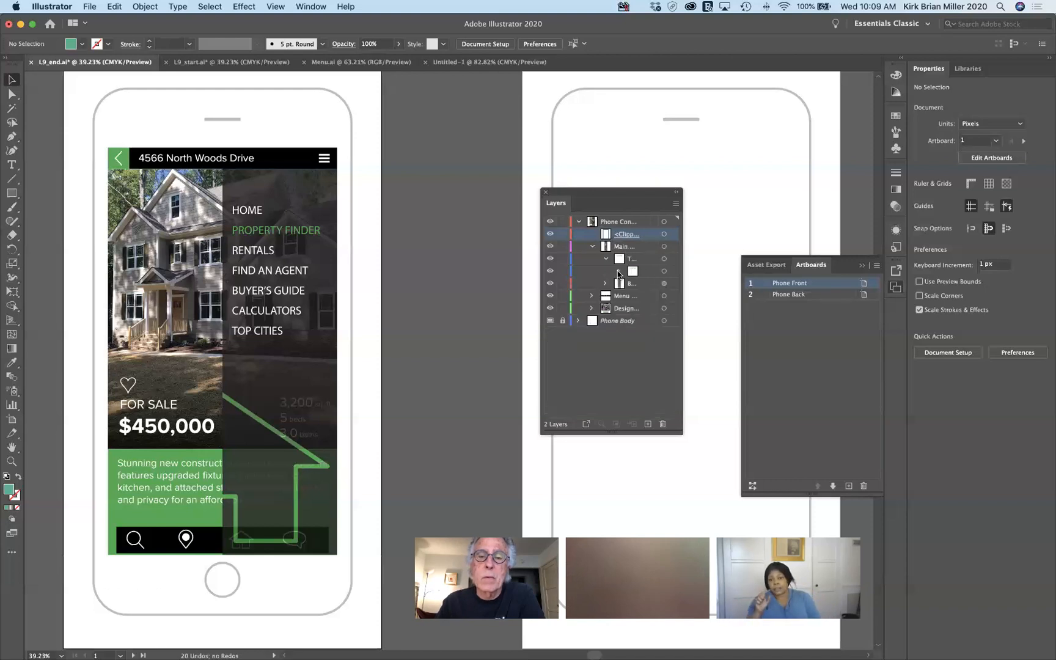
click(606, 259)
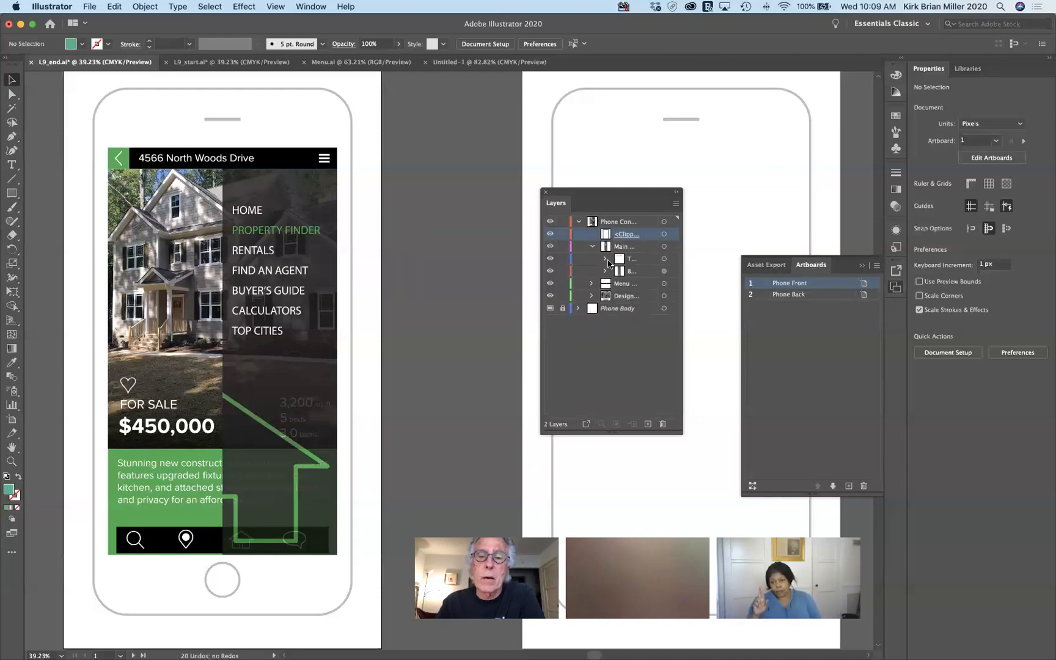
click(605, 271)
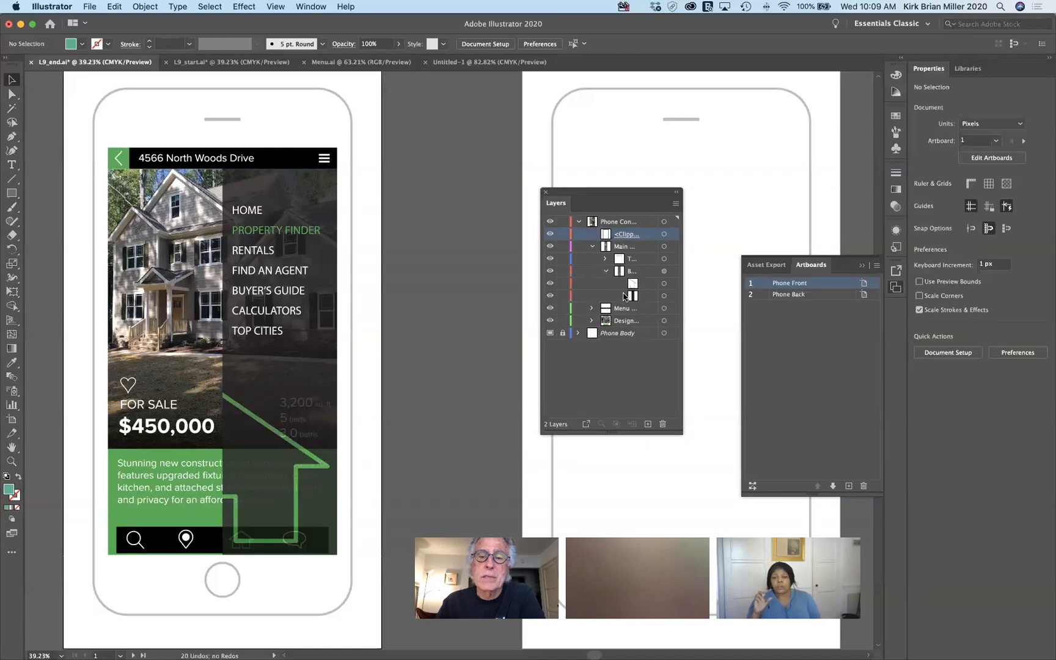
click(606, 272)
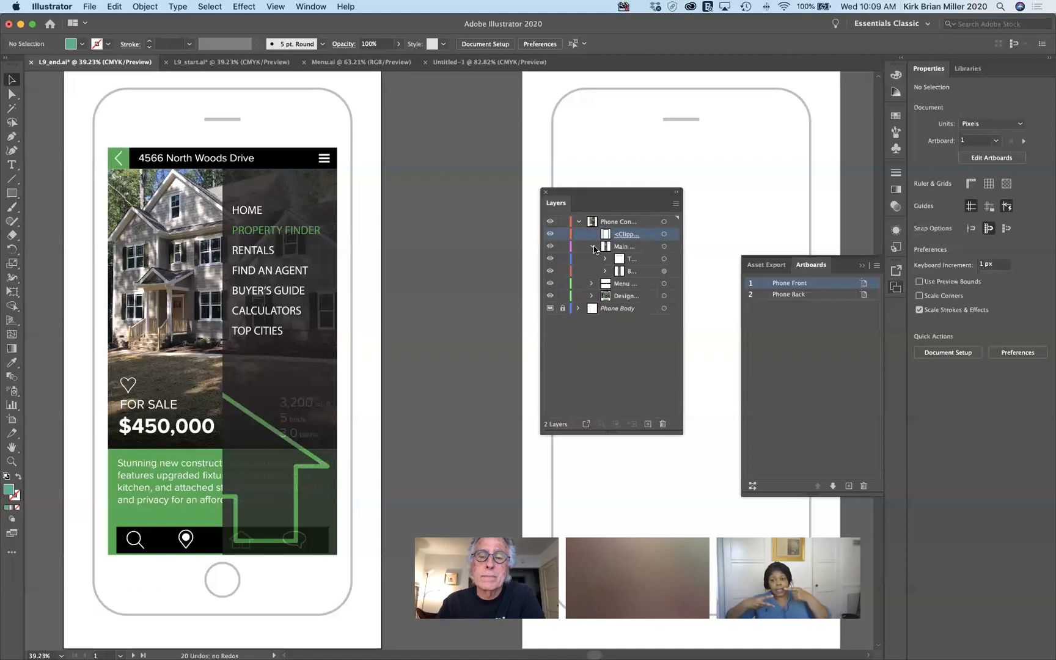
click(592, 246)
Examine the nested groups inside the Menu sublayer, then collapse it.
click(591, 259)
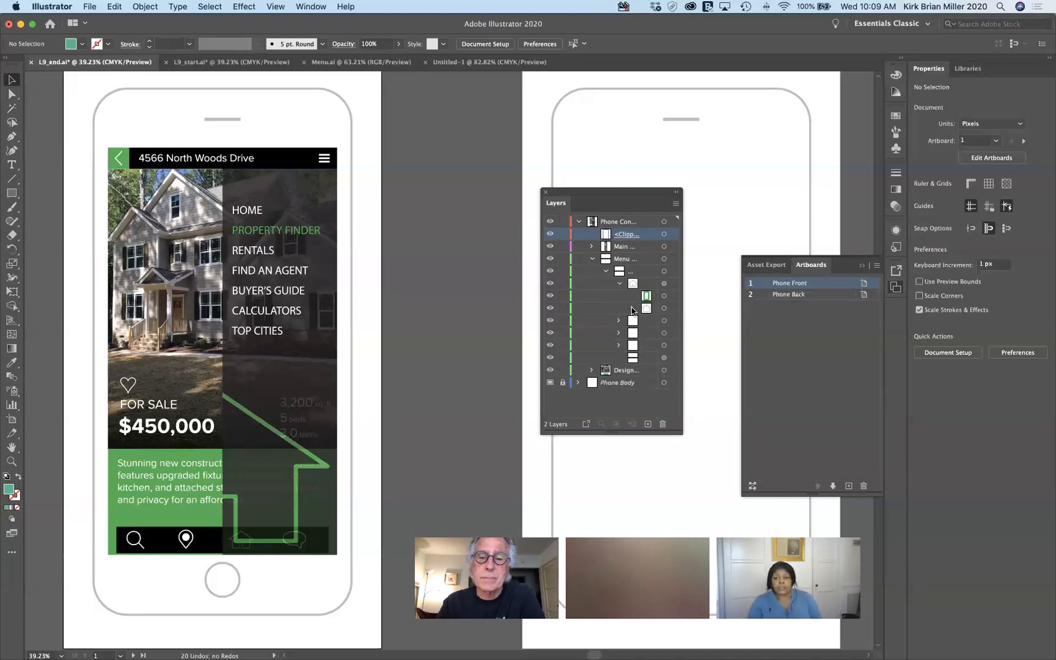
click(632, 309)
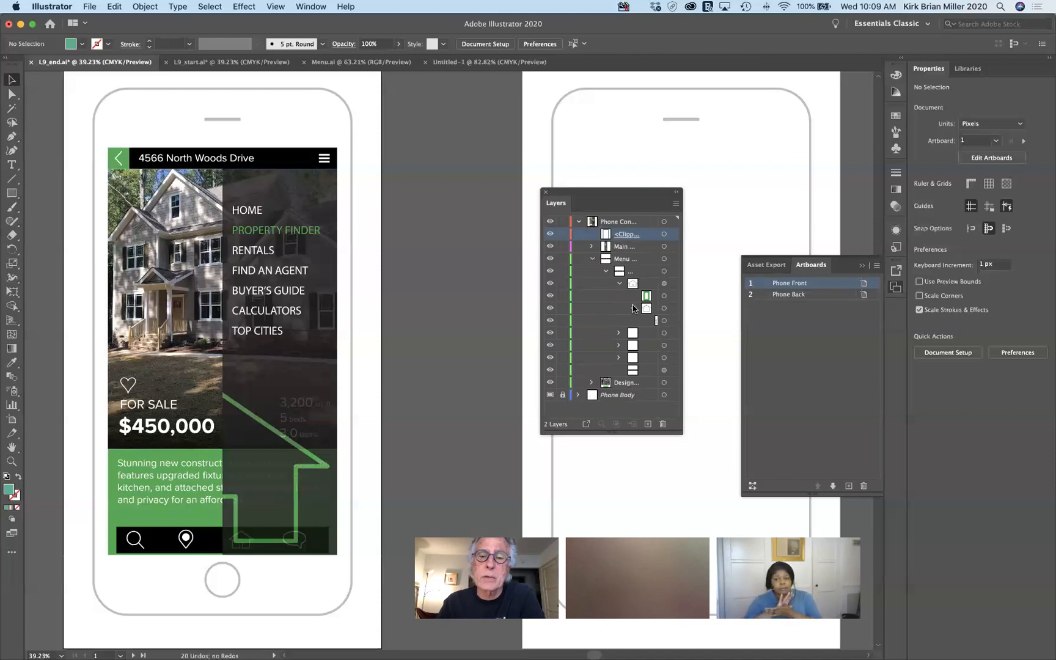
click(619, 284)
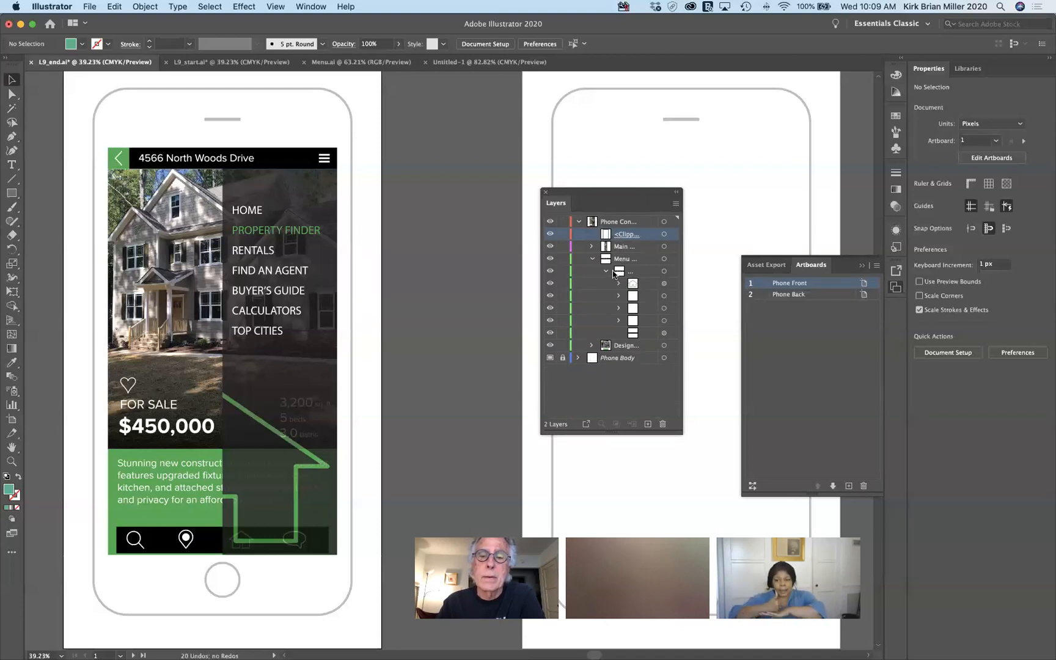
click(605, 272)
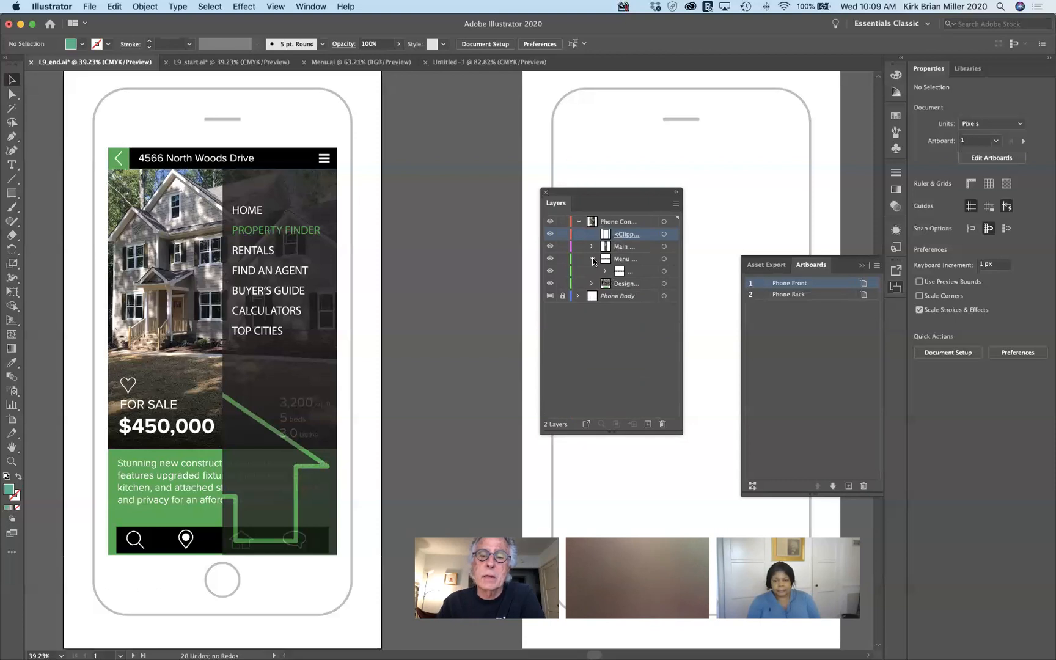
click(592, 259)
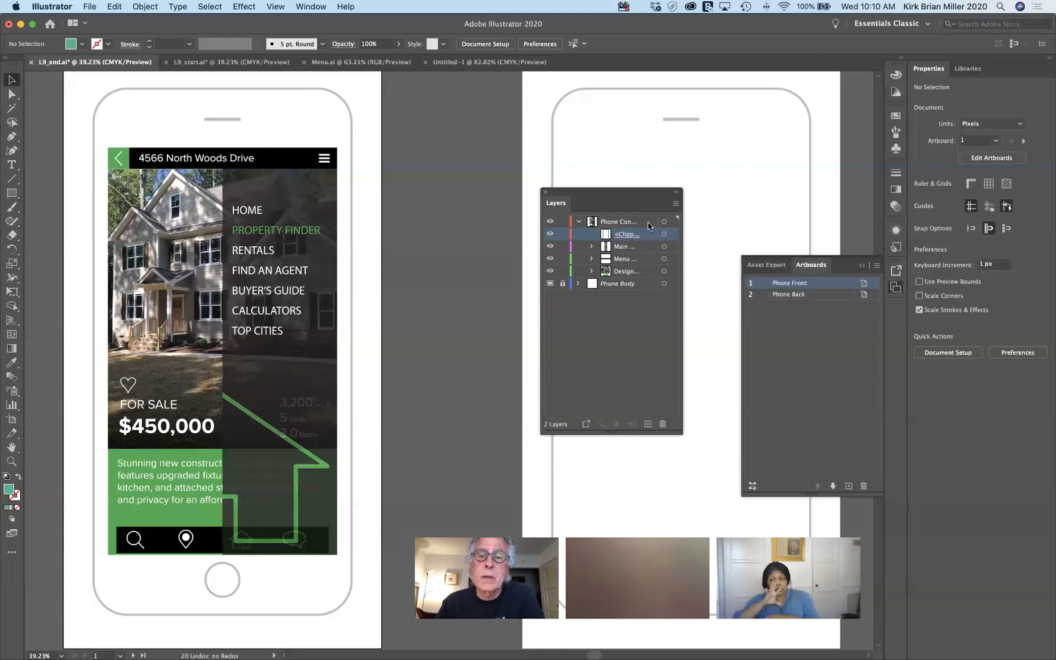
Expand the Menu sublayer to examine its nested group and compare it with the Design sublayer.
click(640, 260)
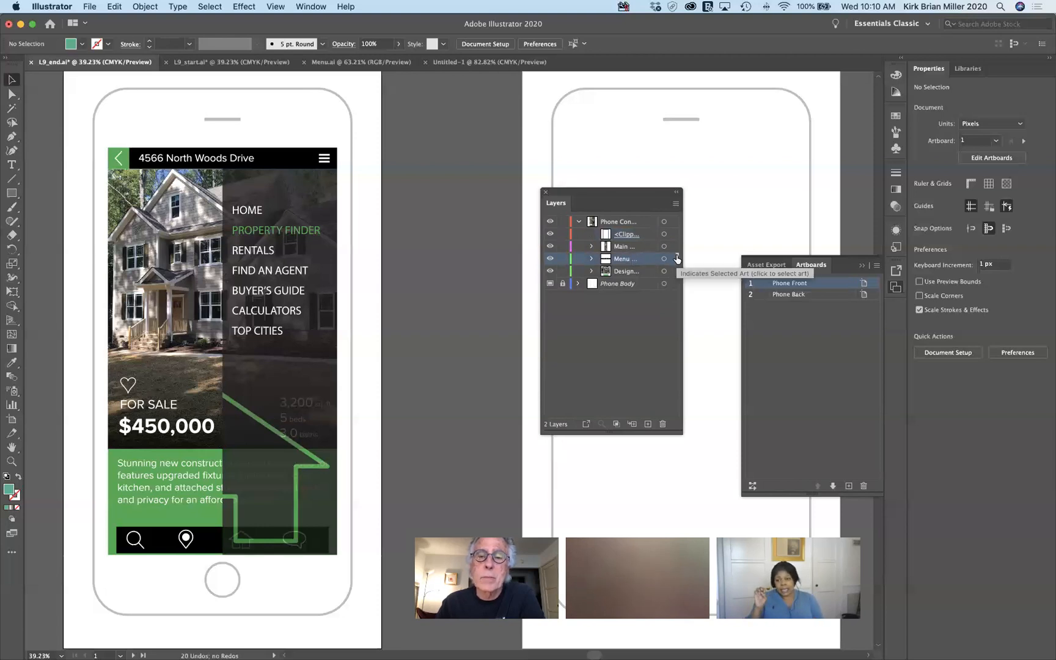
click(591, 259)
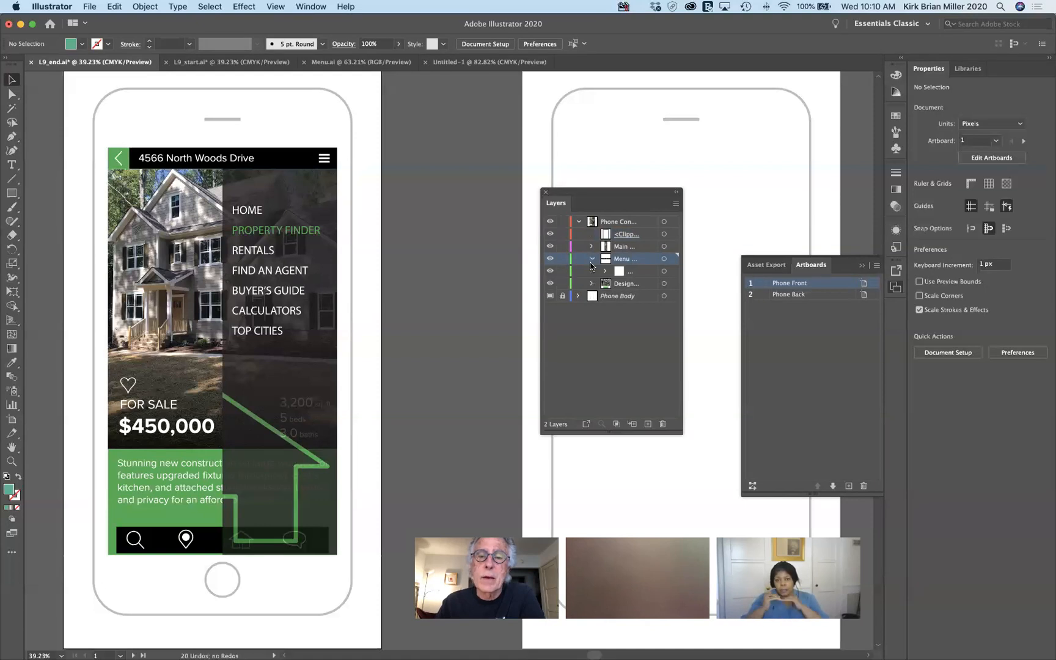
click(644, 286)
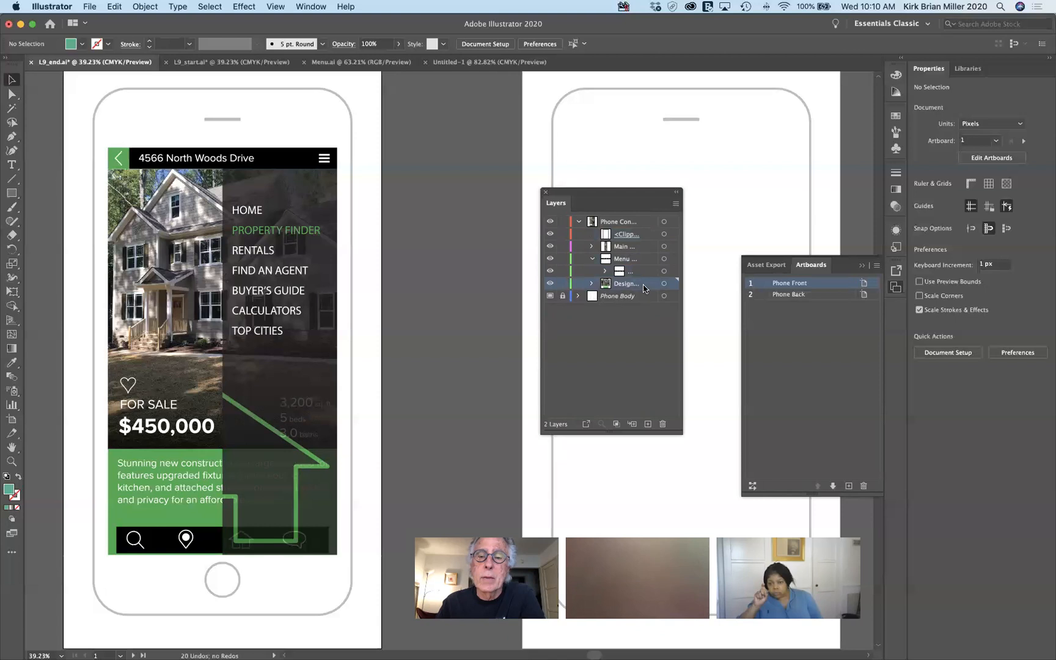
Expand the Design sublayer, examine its nested groups and objects and the clipping path, then collapse the phone content layer.
click(590, 283)
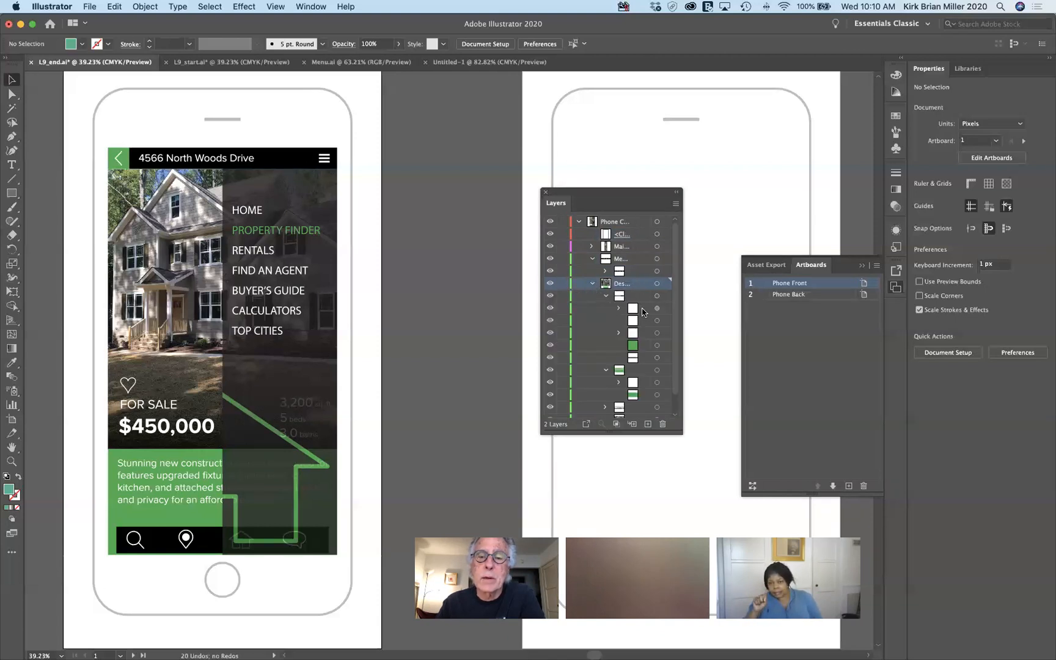
click(643, 311)
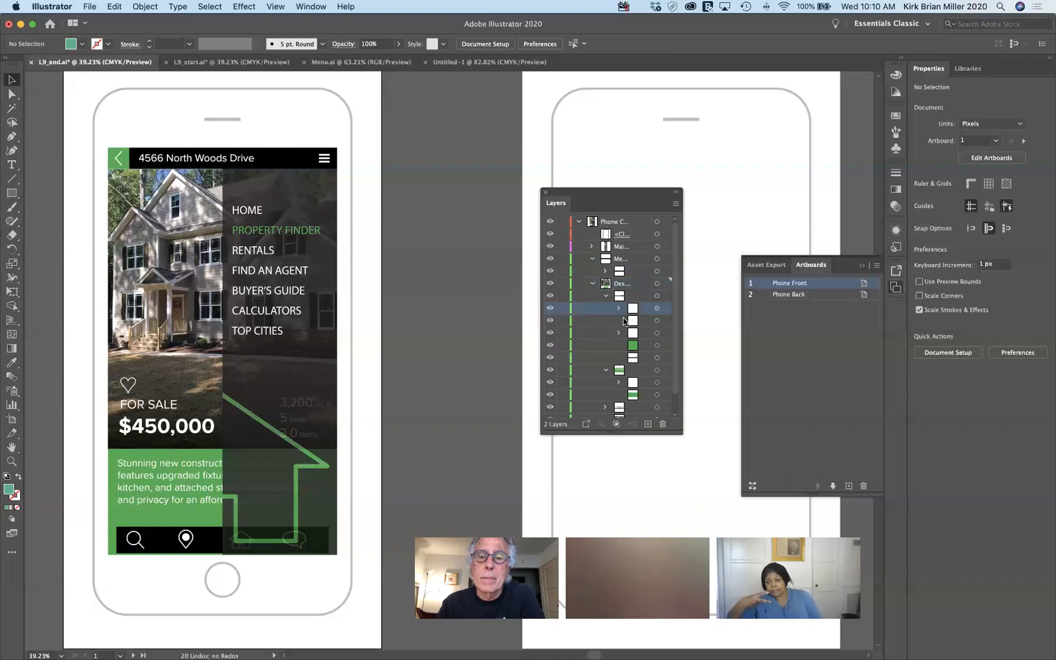
click(644, 325)
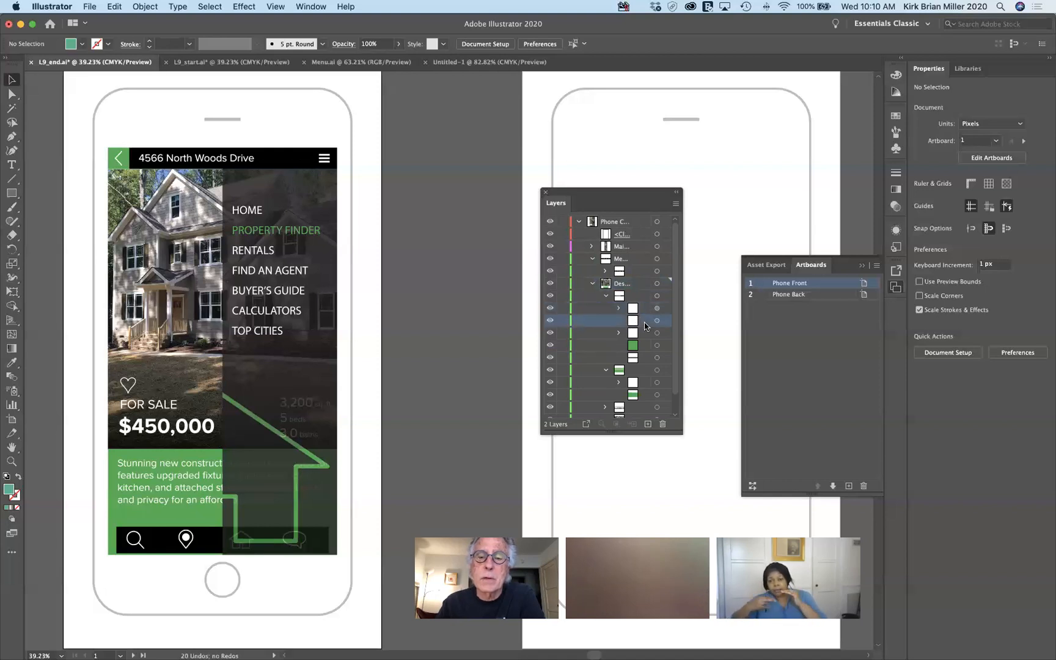
click(597, 325)
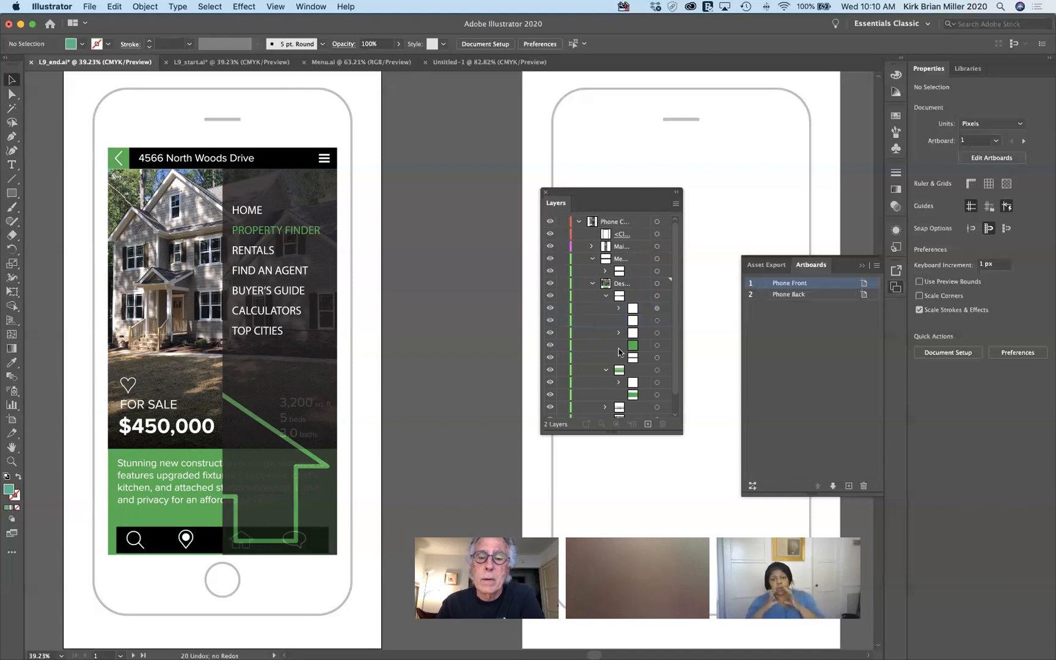
click(645, 347)
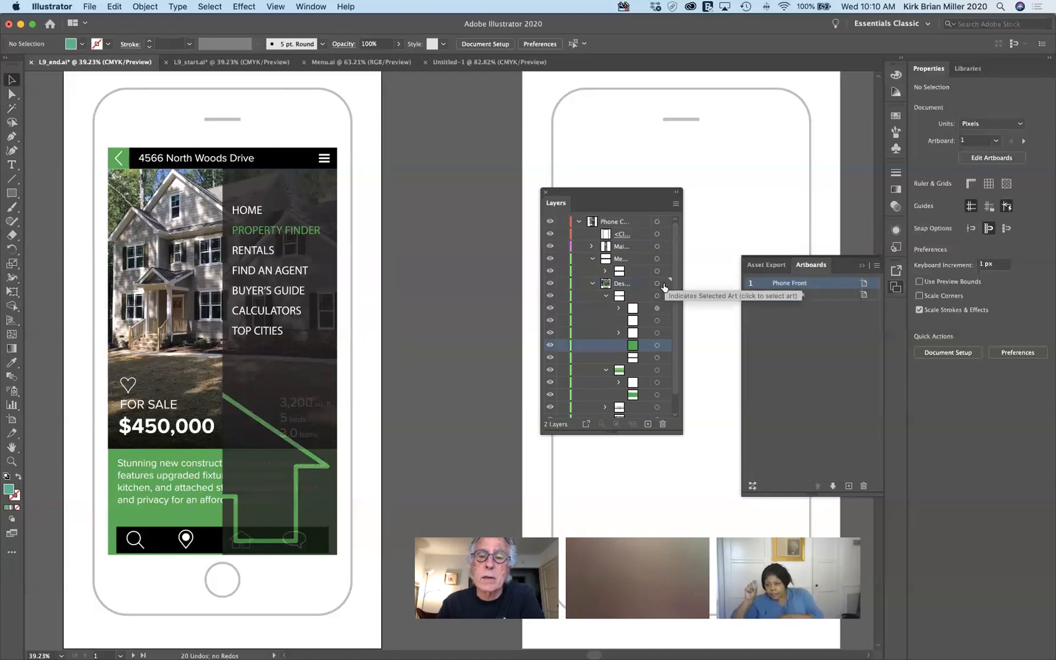
click(638, 236)
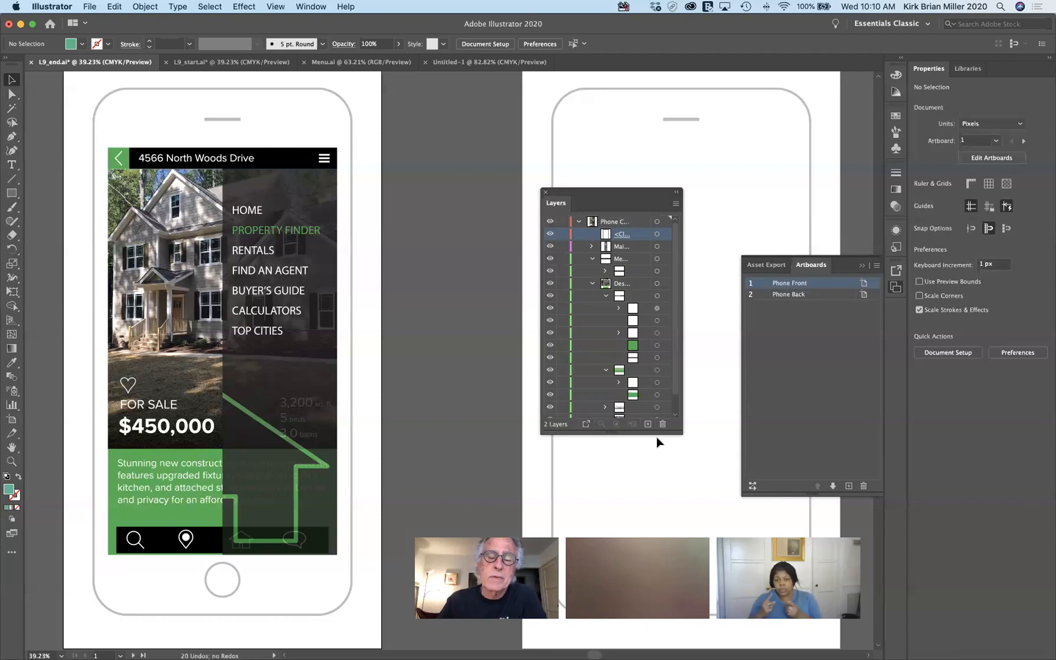
drag(612, 194, 633, 168)
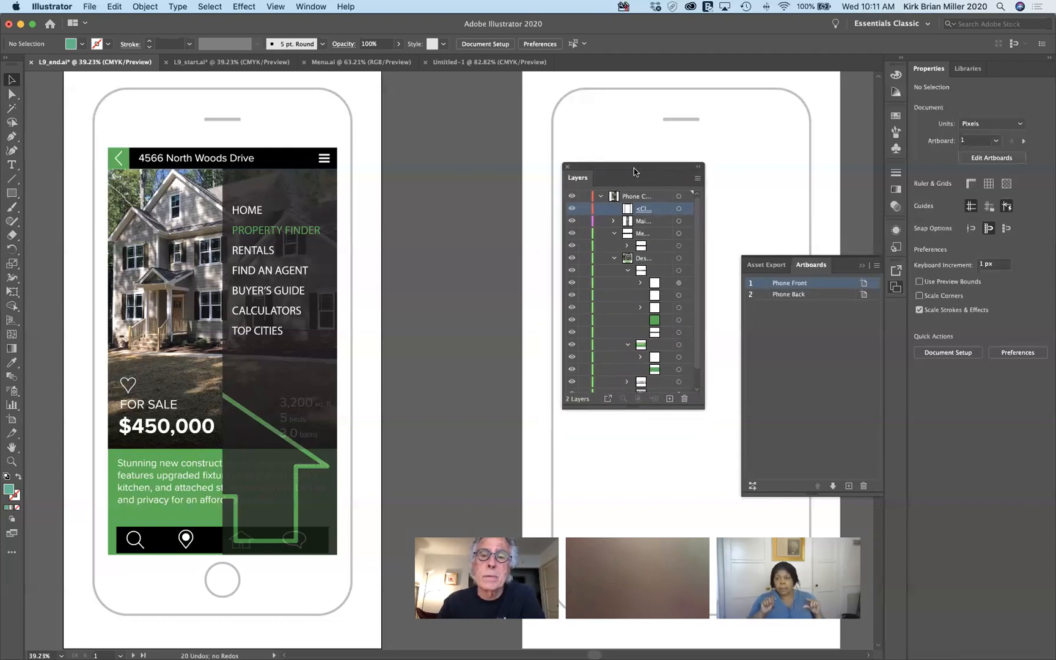
click(600, 196)
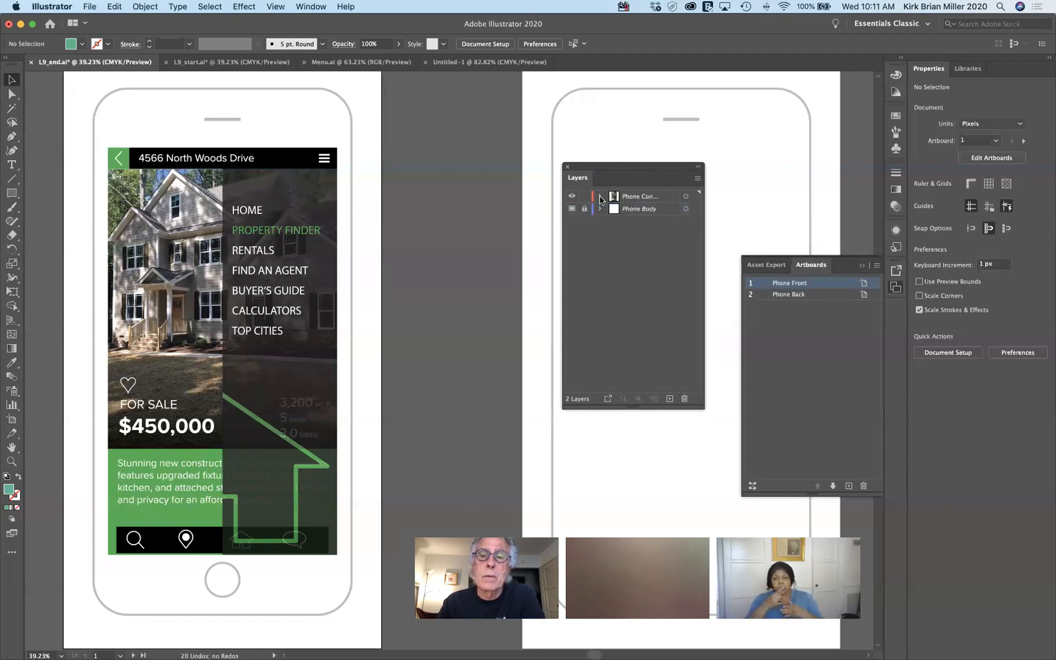
Revert L9_end.ai to its last saved version and collapse its phone content and Phone Body layers.
click(89, 6)
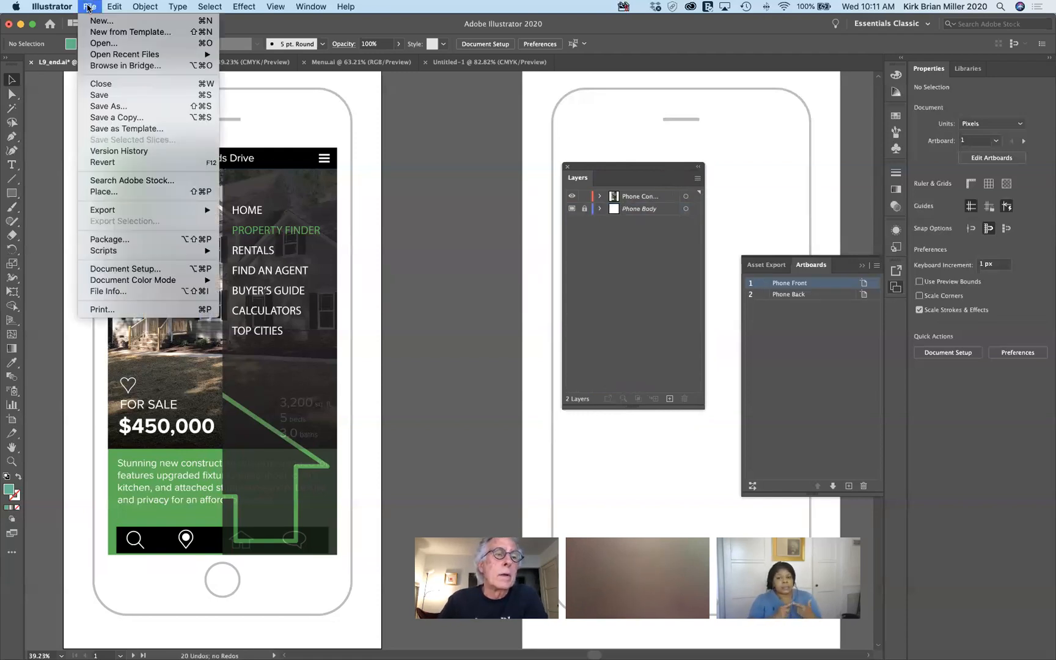
click(117, 162)
click(641, 361)
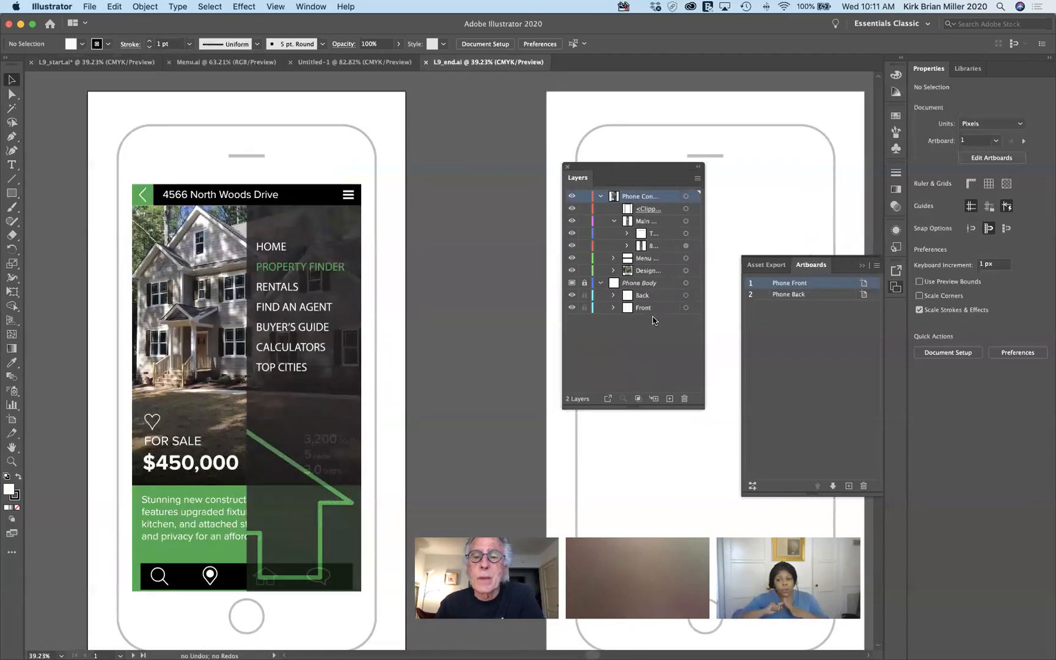
click(601, 196)
click(599, 208)
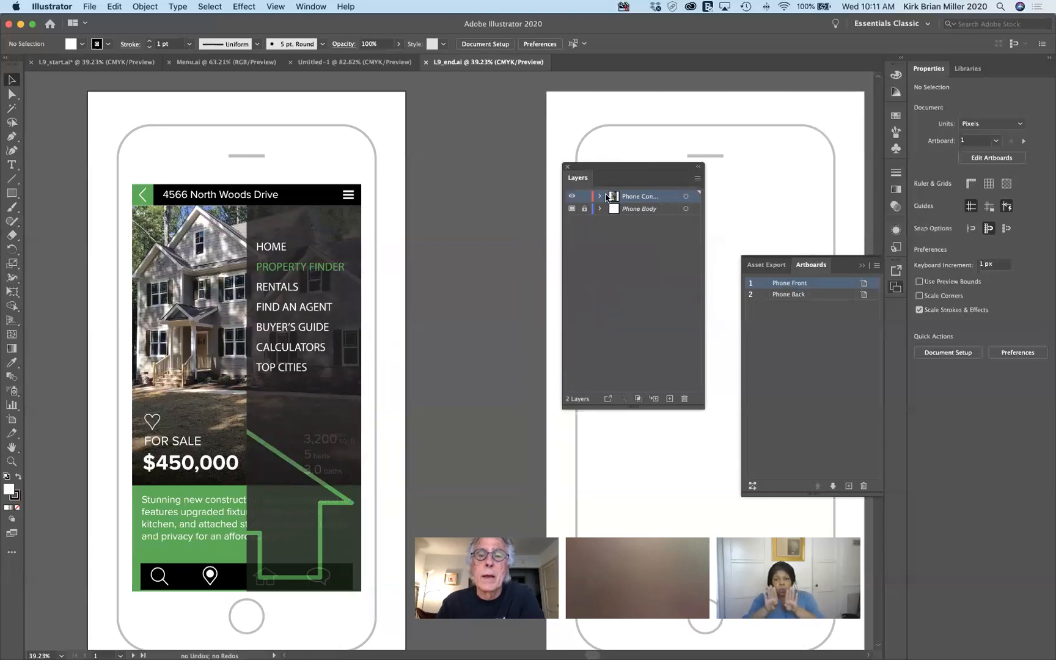
drag(636, 170, 623, 190)
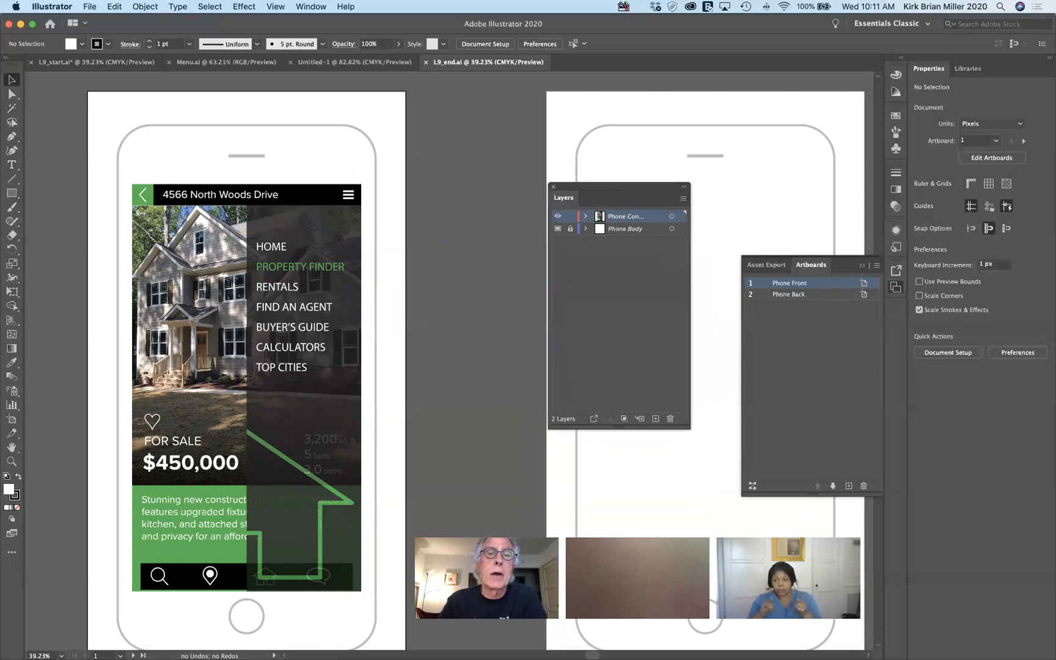
In the Untitled-1 document, draw a square about 2.61 in wide and swap its fill and stroke for a black fill.
click(370, 62)
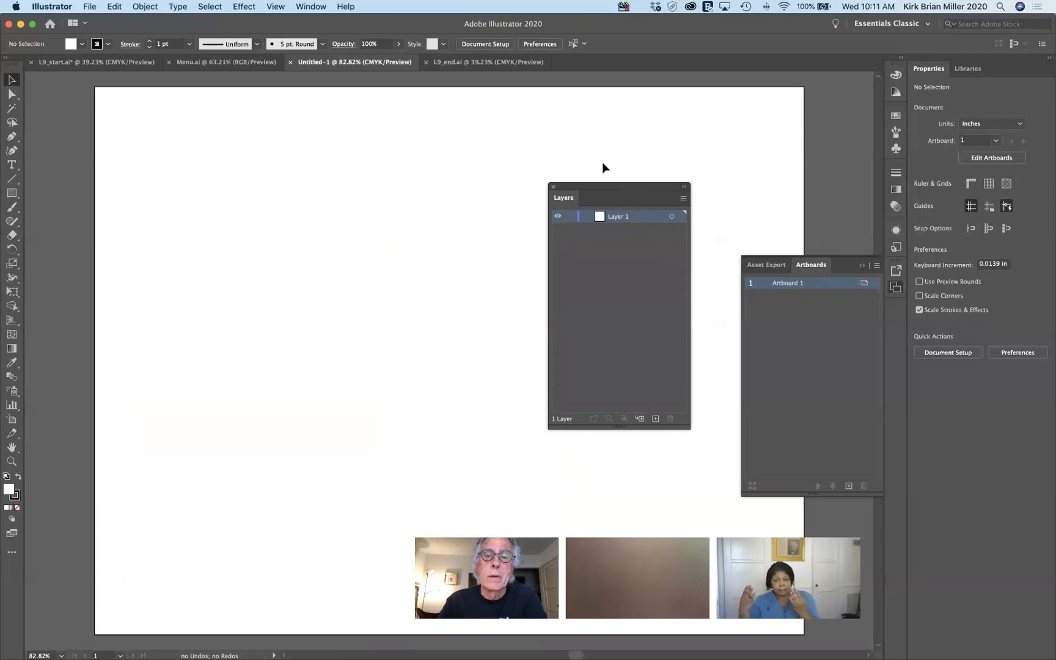
drag(616, 187, 650, 123)
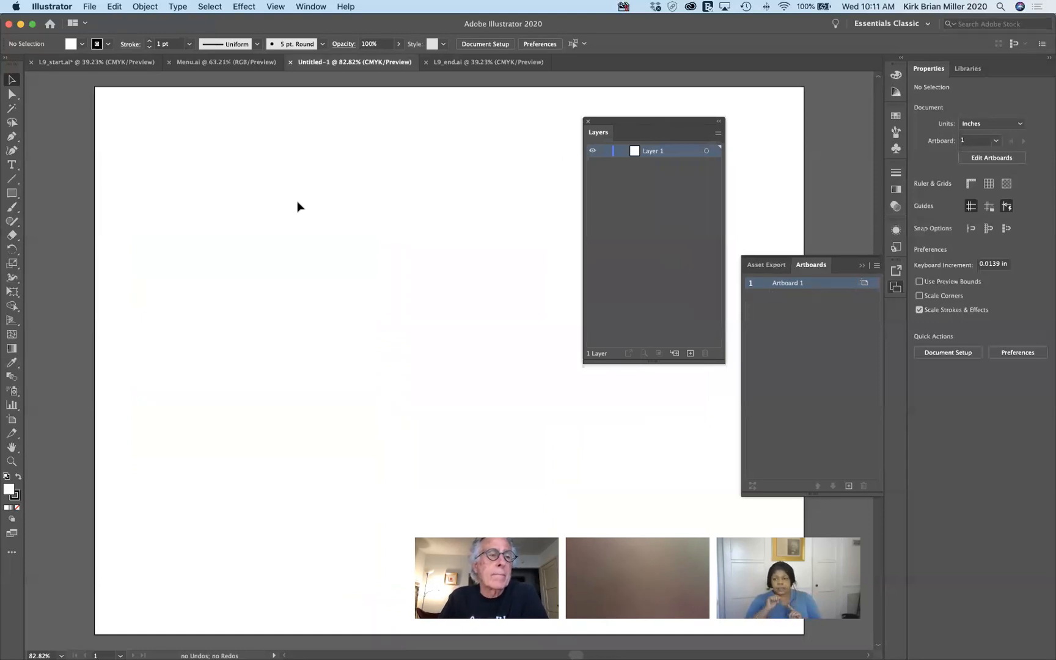
click(13, 196)
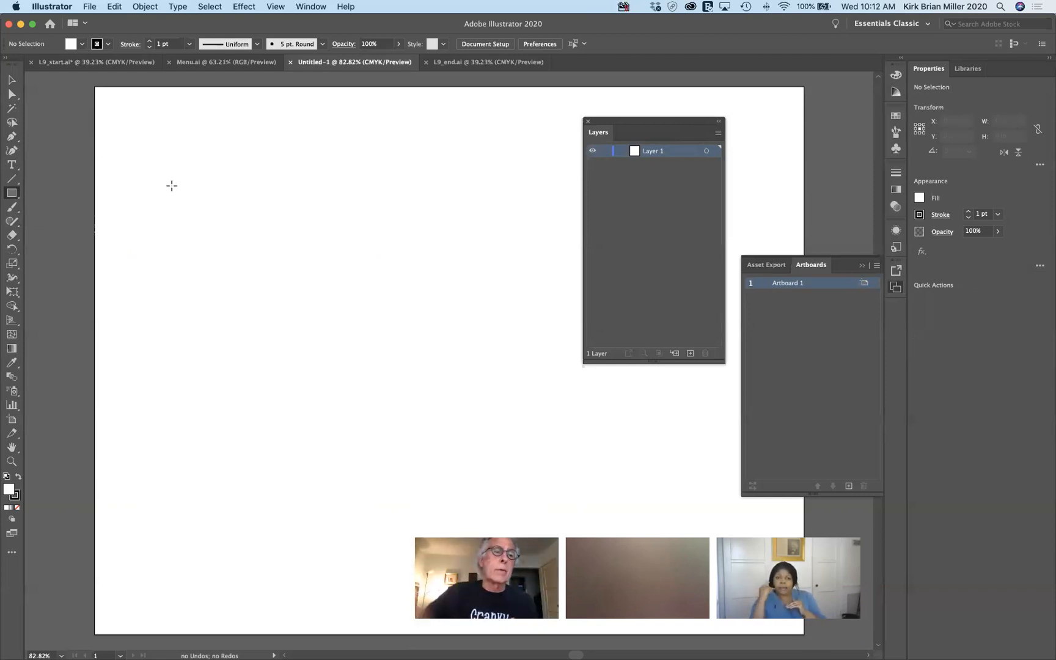
drag(171, 186, 306, 355)
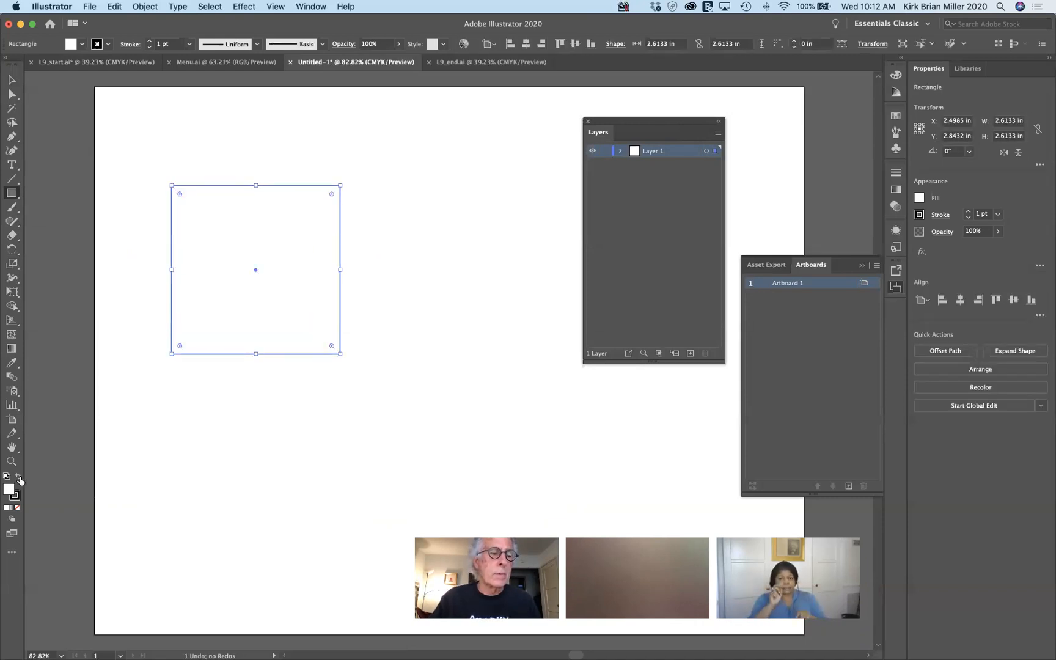
click(19, 476)
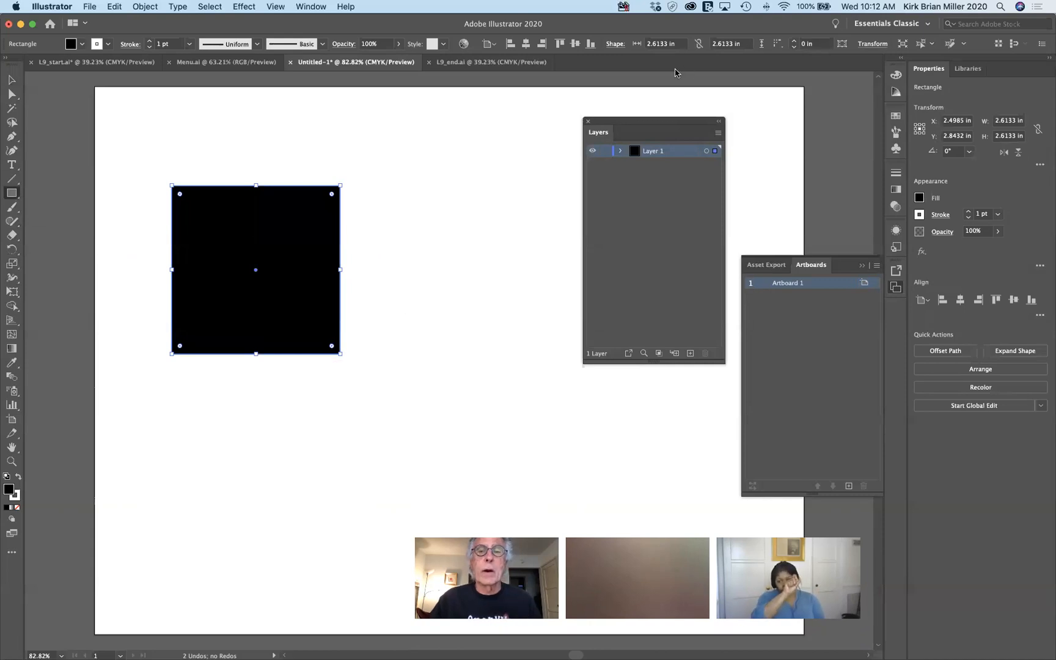
Duplicate the black square about 1.5 in to its right, overlapping the original, and expand Layer 1 to show both objects.
drag(651, 125, 708, 116)
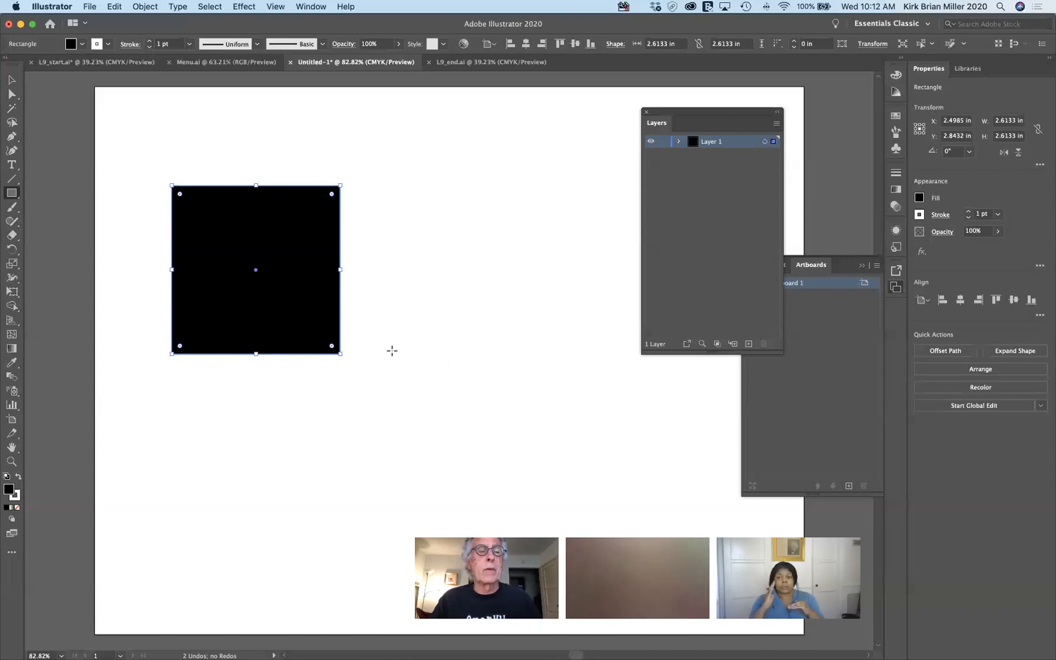
click(12, 80)
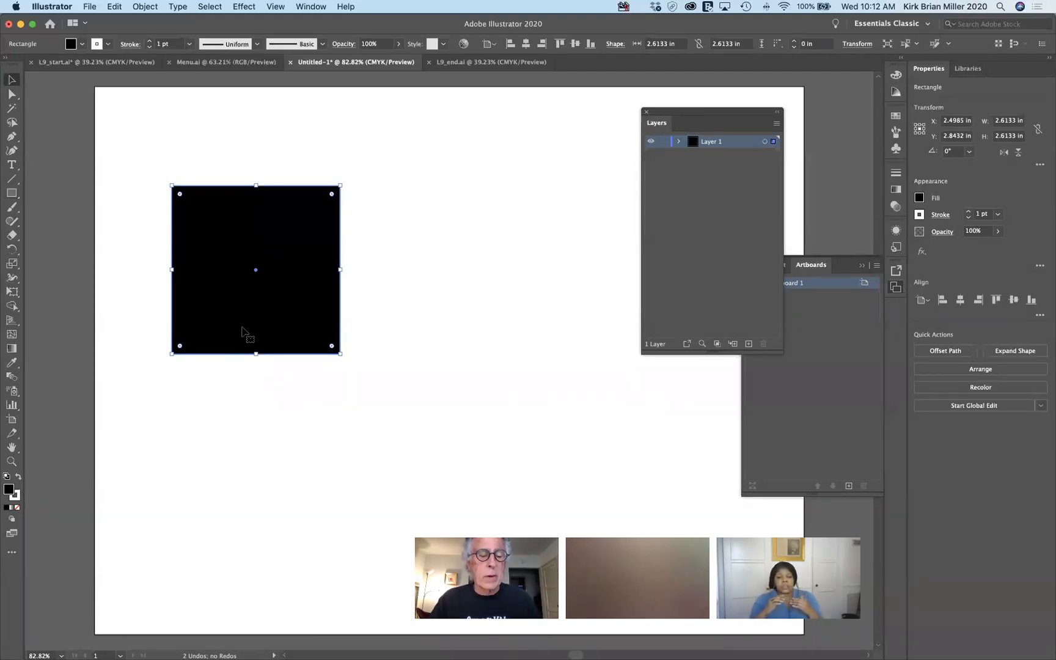
drag(241, 320, 335, 325)
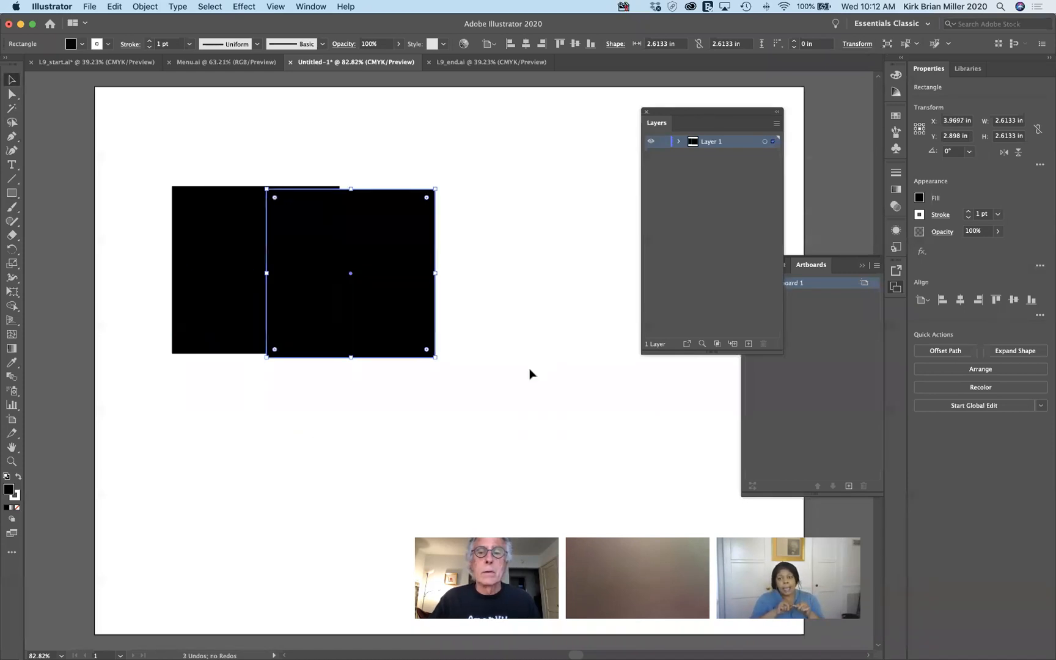
click(678, 144)
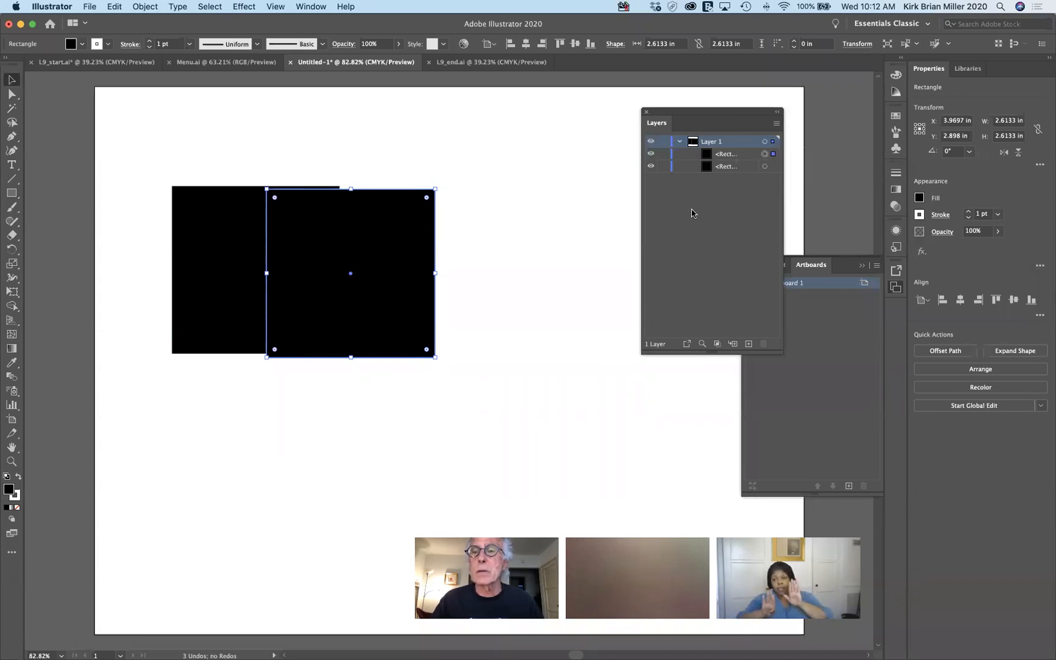
Fill the overlapping copy with CMYK Red and duplicate it three times in an overlapping row to the right.
click(891, 119)
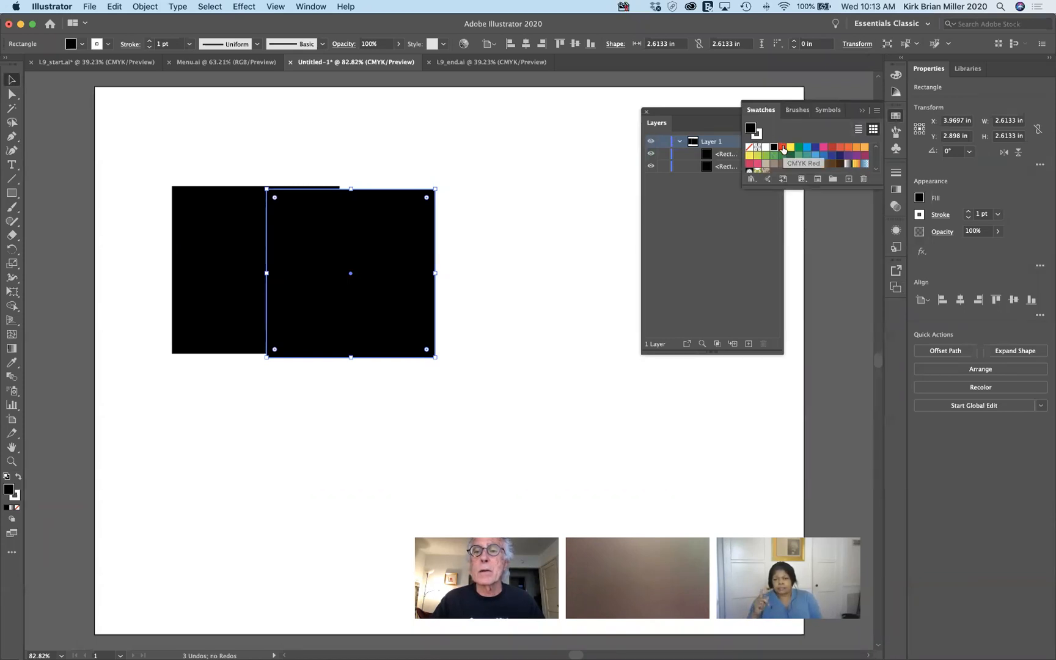
click(782, 149)
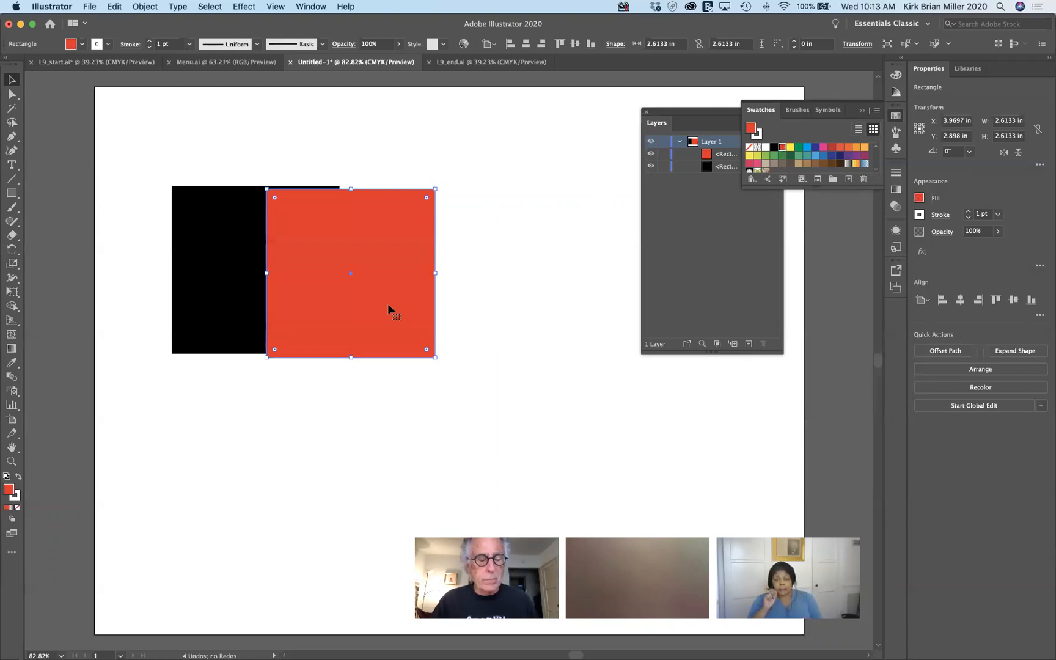
drag(384, 307, 449, 305)
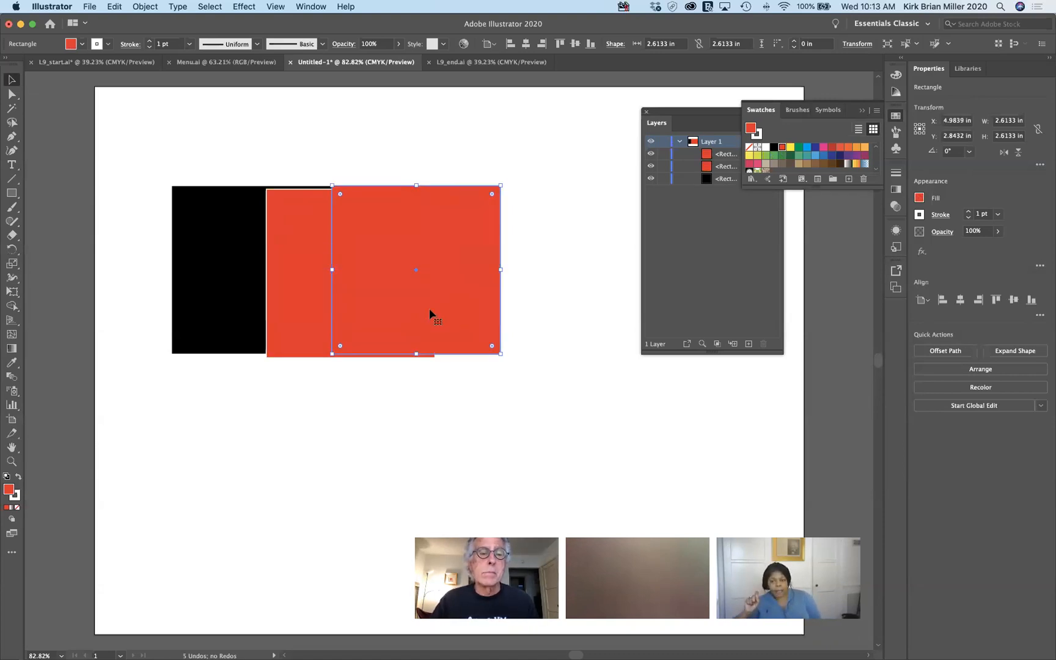
drag(432, 311, 534, 322)
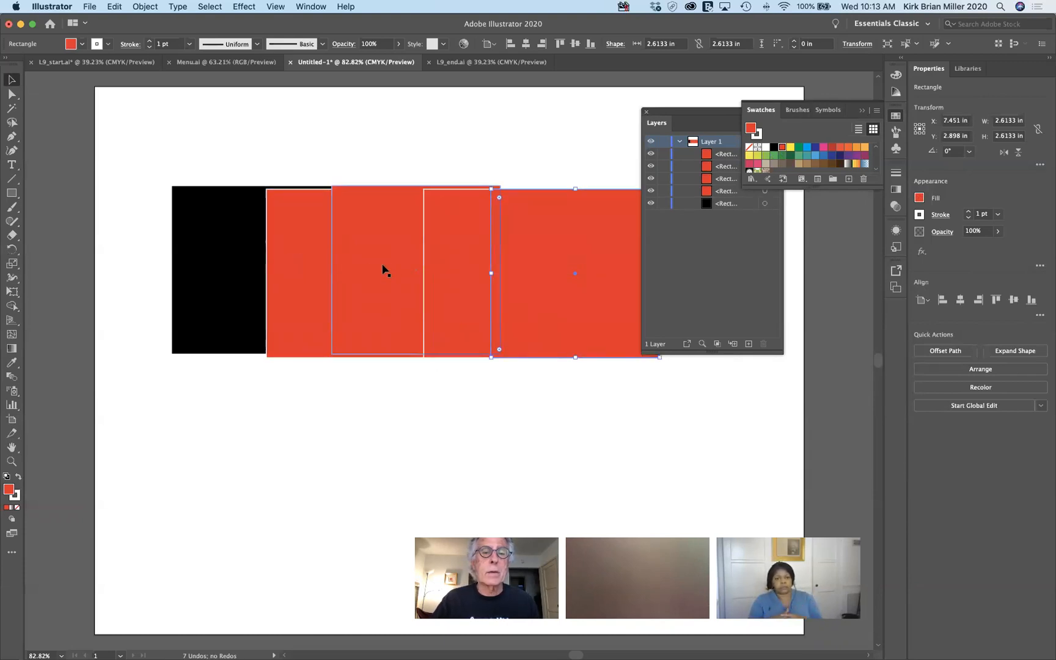
Fill the third square green, the fourth blue and the fifth orange, then deselect and bring the layer list beside the artwork.
click(374, 261)
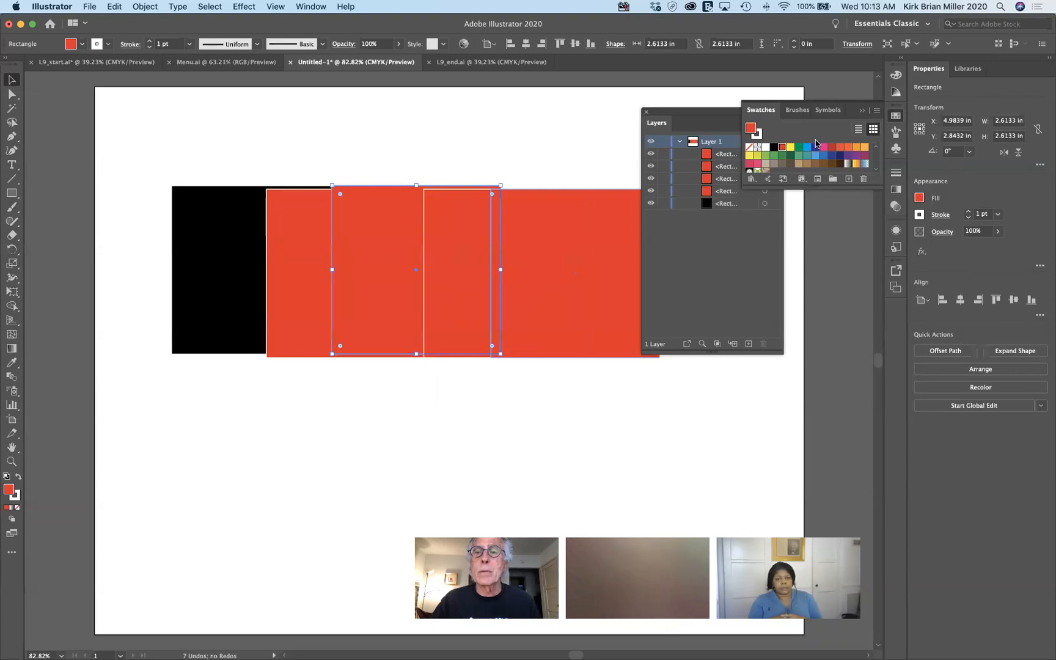
click(799, 149)
click(472, 278)
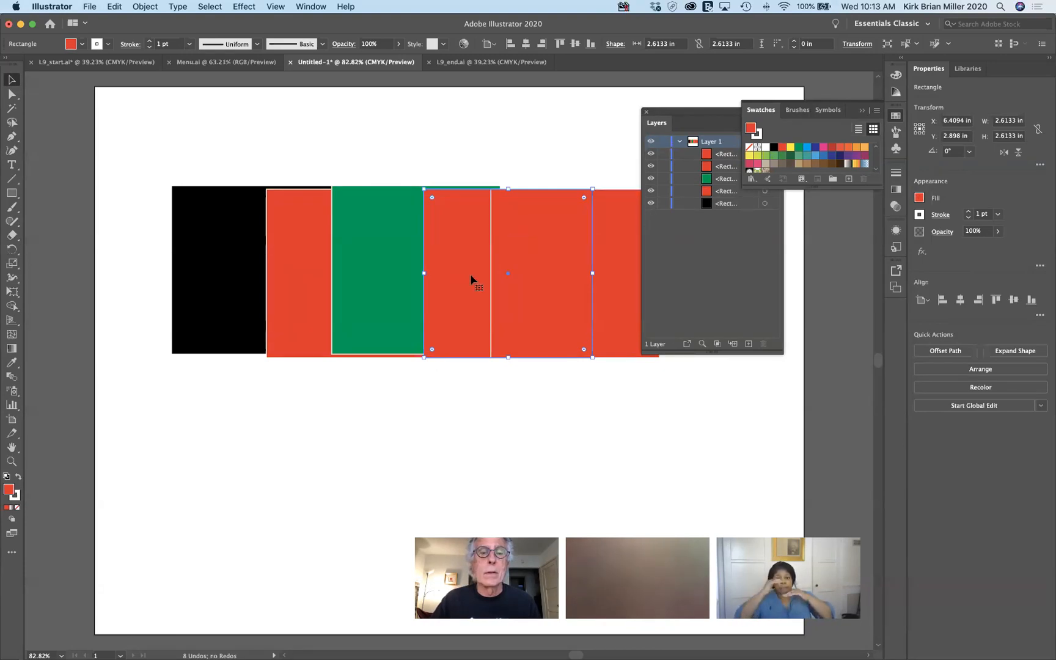
click(806, 147)
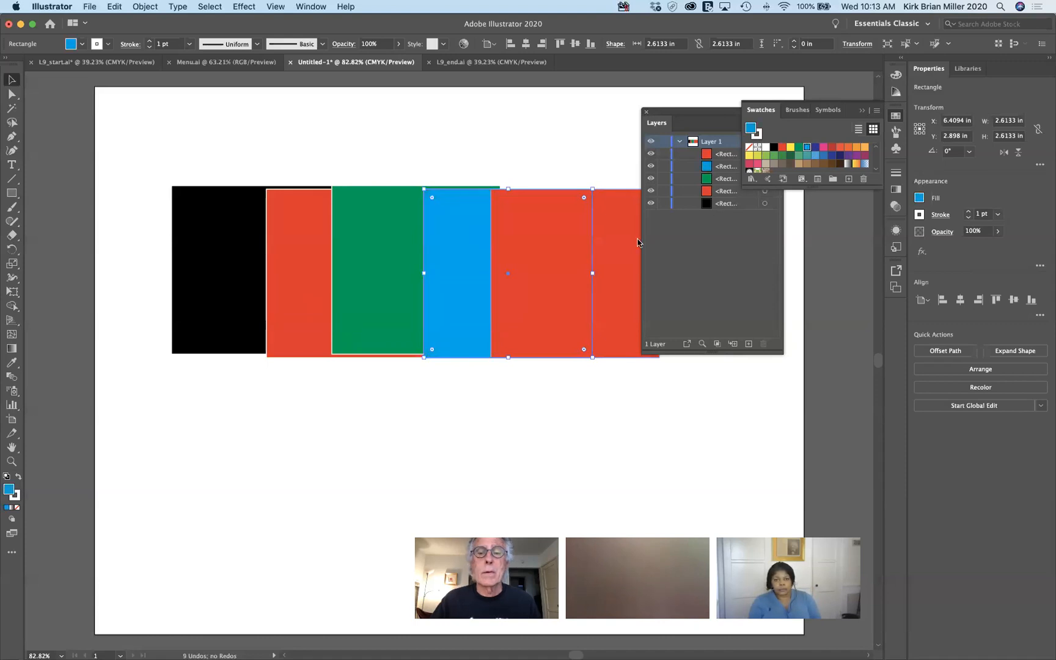
click(611, 262)
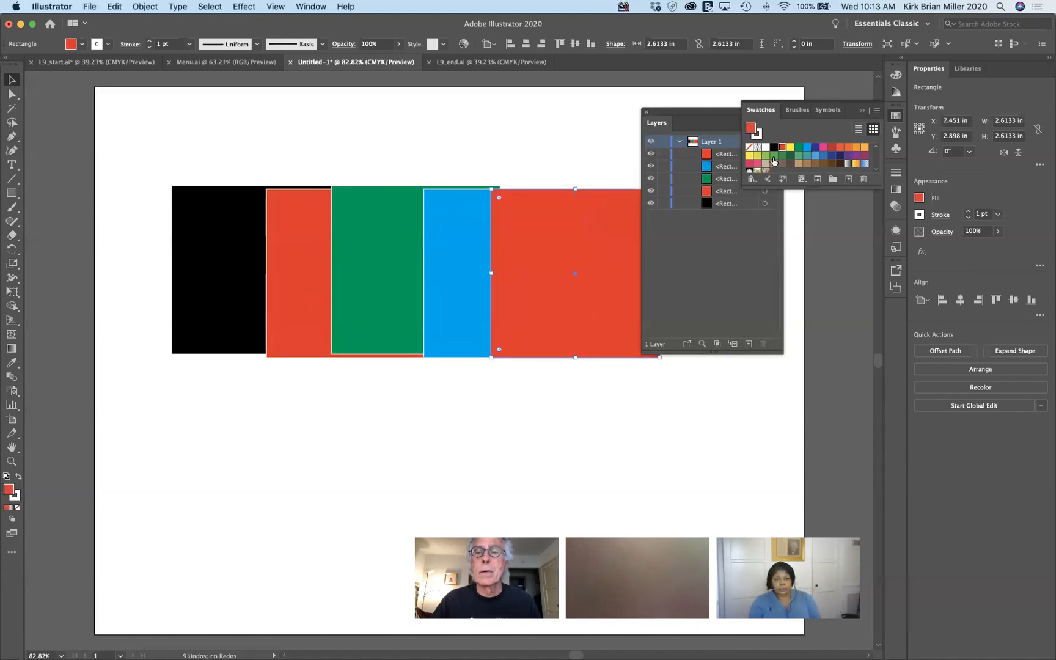
click(855, 147)
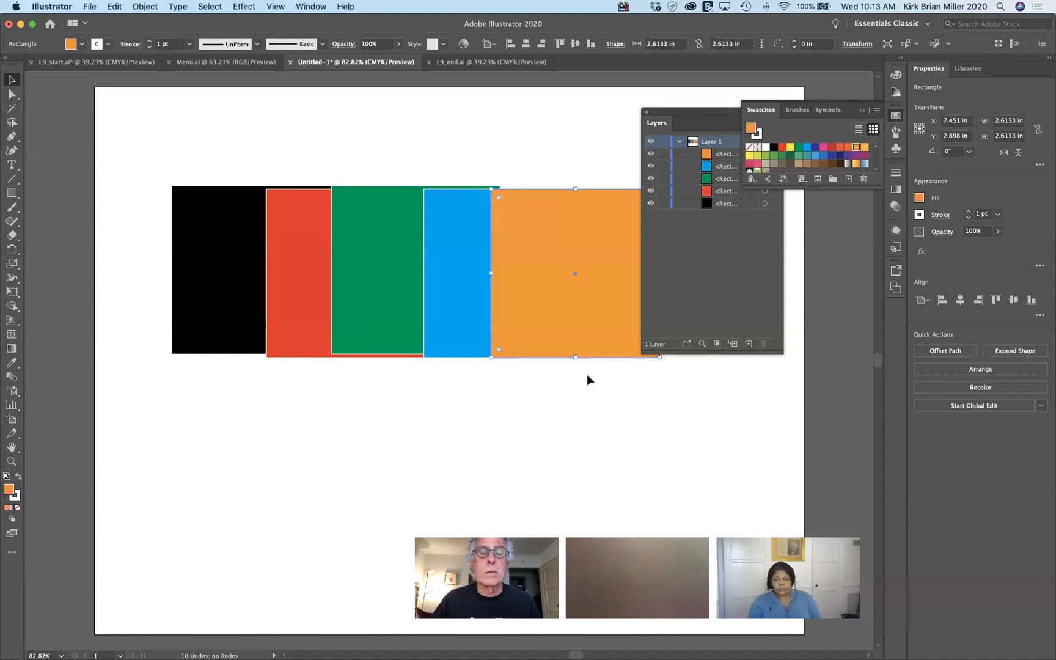
click(524, 403)
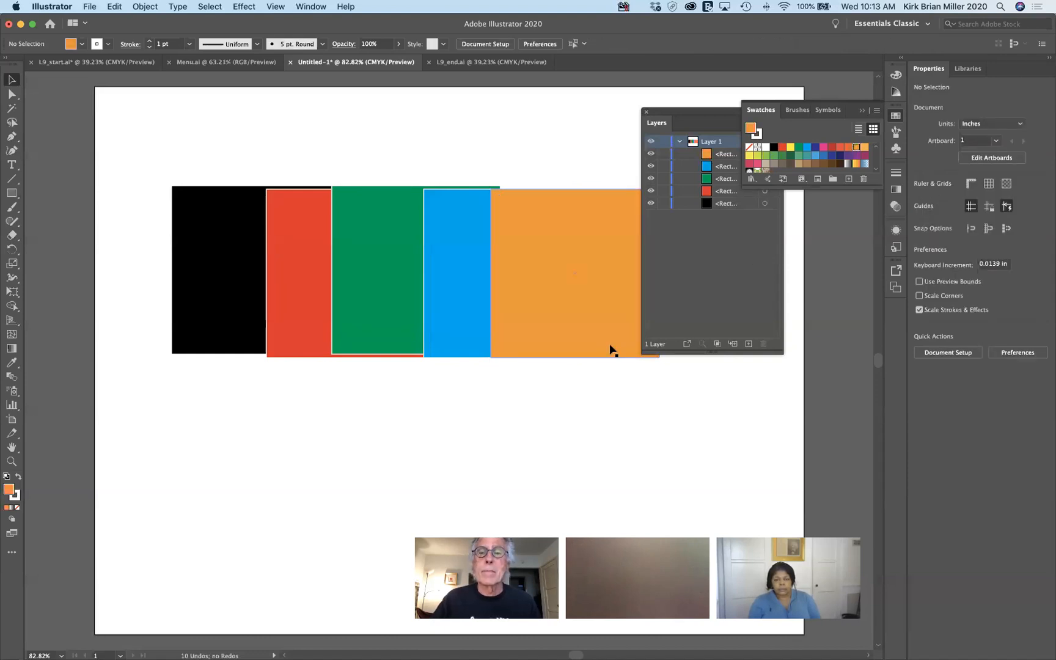
drag(712, 109, 644, 204)
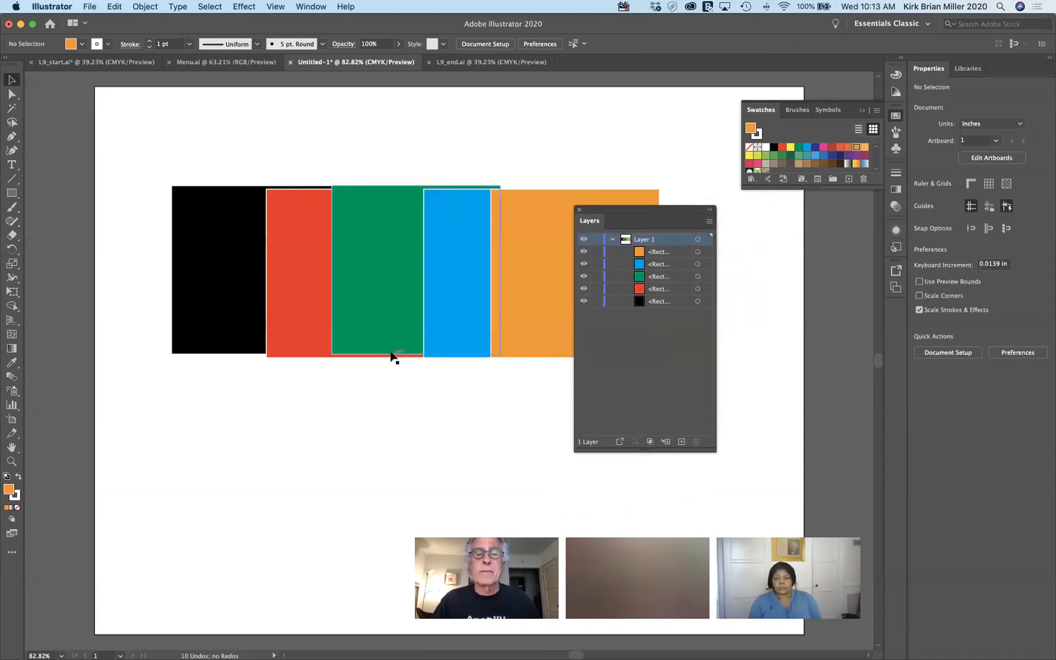
Collapse and re-expand Layer 1, and select the green square to locate its entry in the layer list.
click(612, 240)
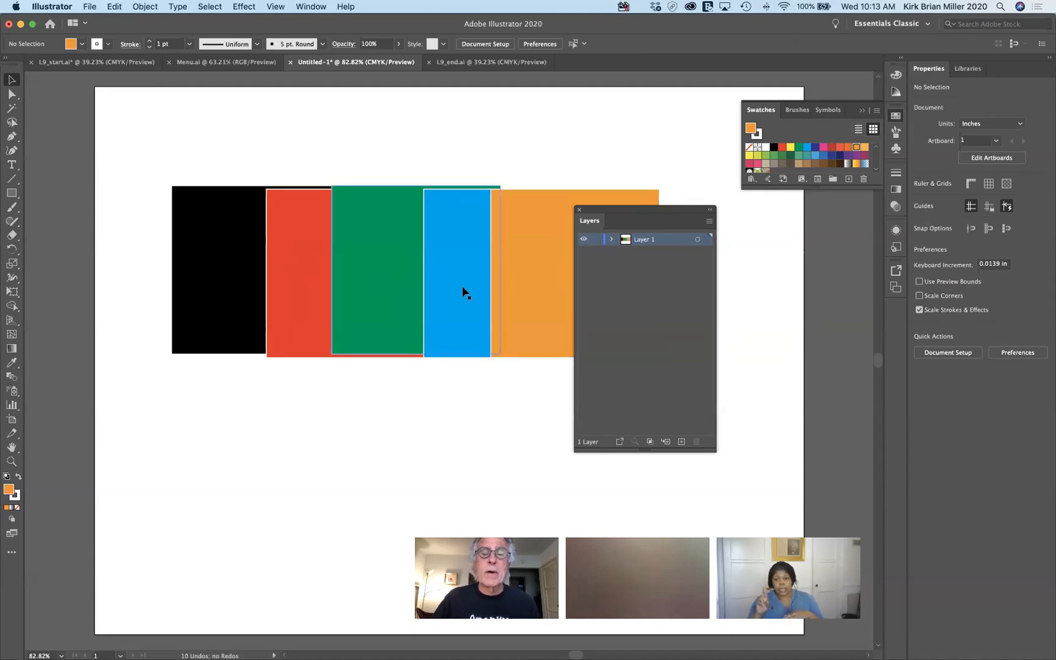
click(611, 240)
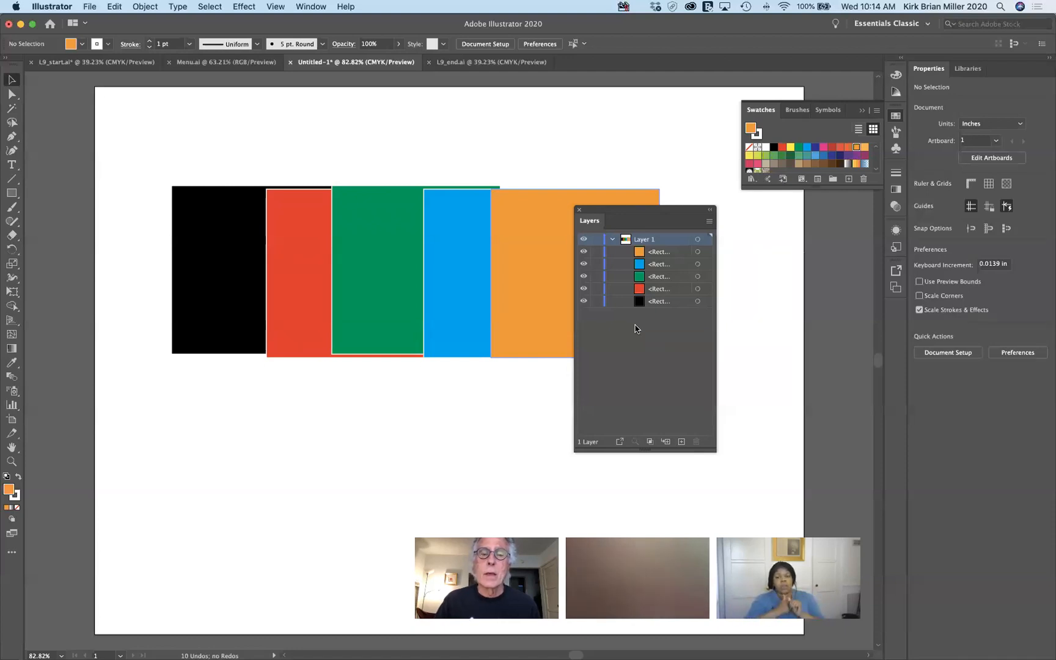
click(388, 283)
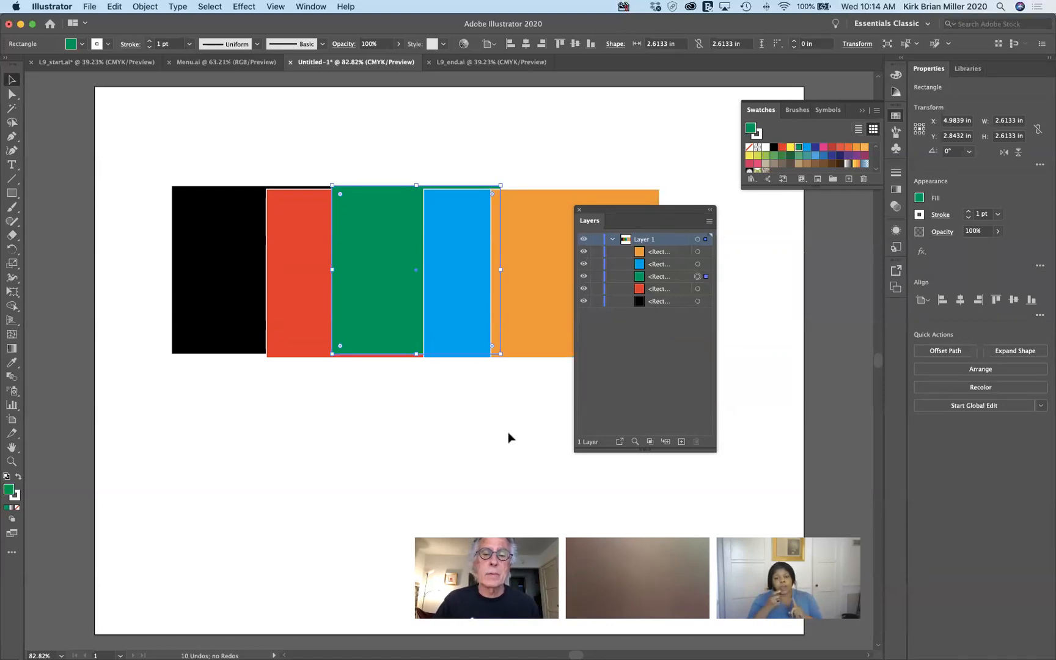
Select the black square through its entry in the layer list, and hide it and show it again.
click(707, 302)
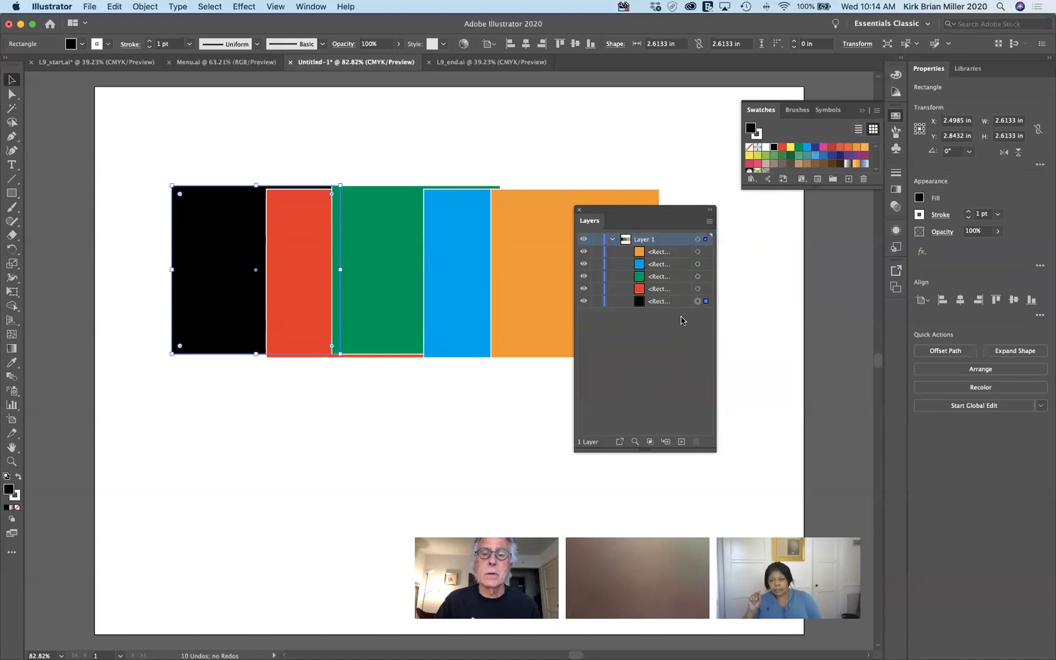
click(584, 303)
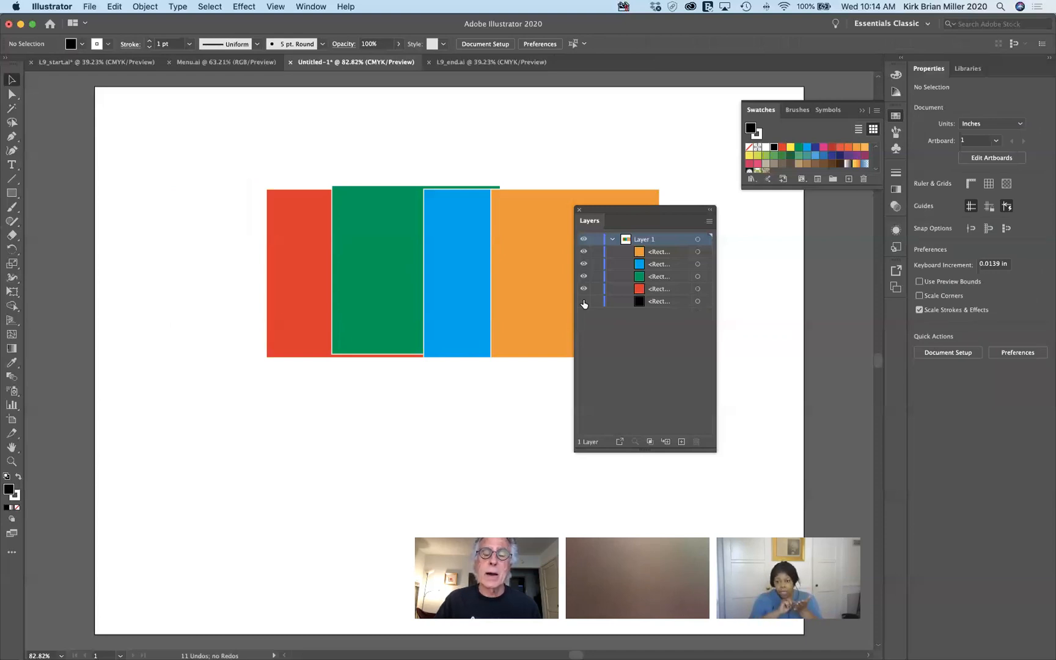
click(584, 301)
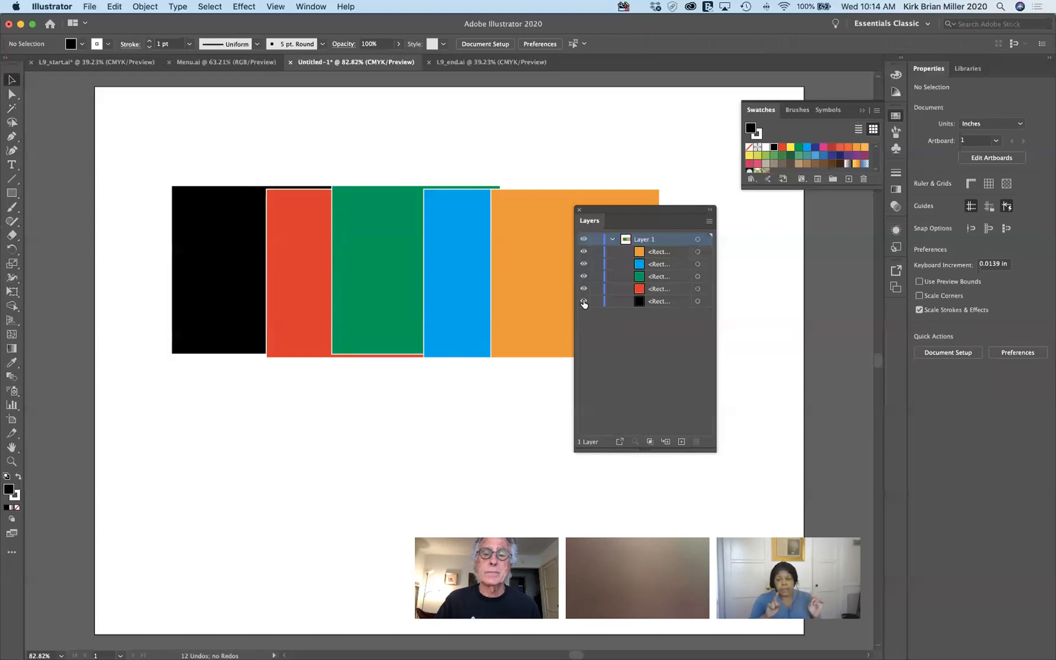
Rename Layer 1 as "squares".
double_click(646, 241)
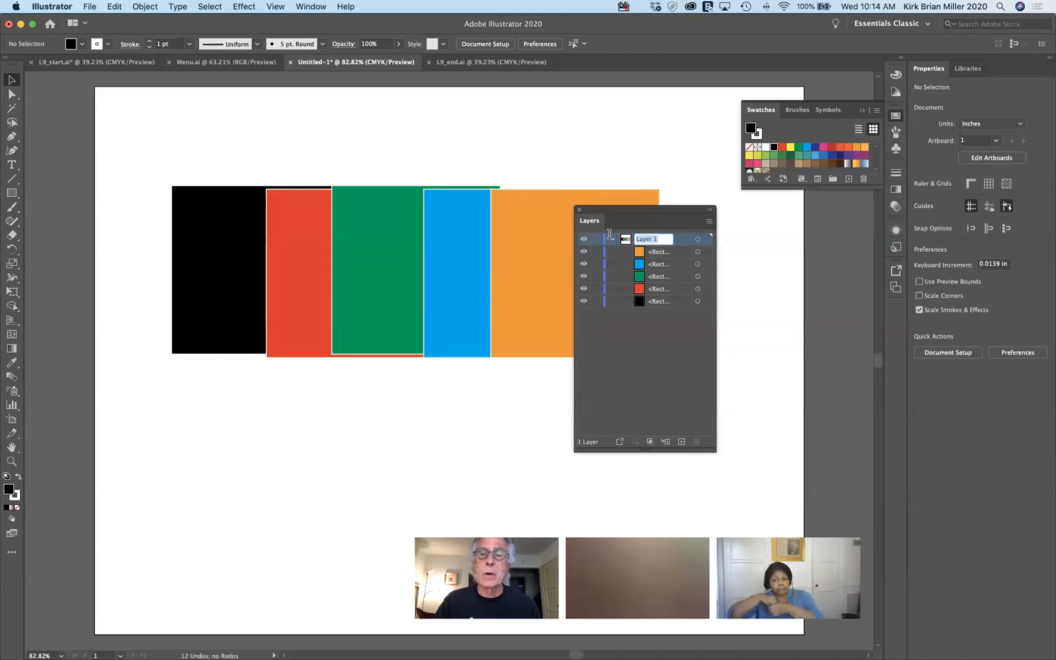
text(s)
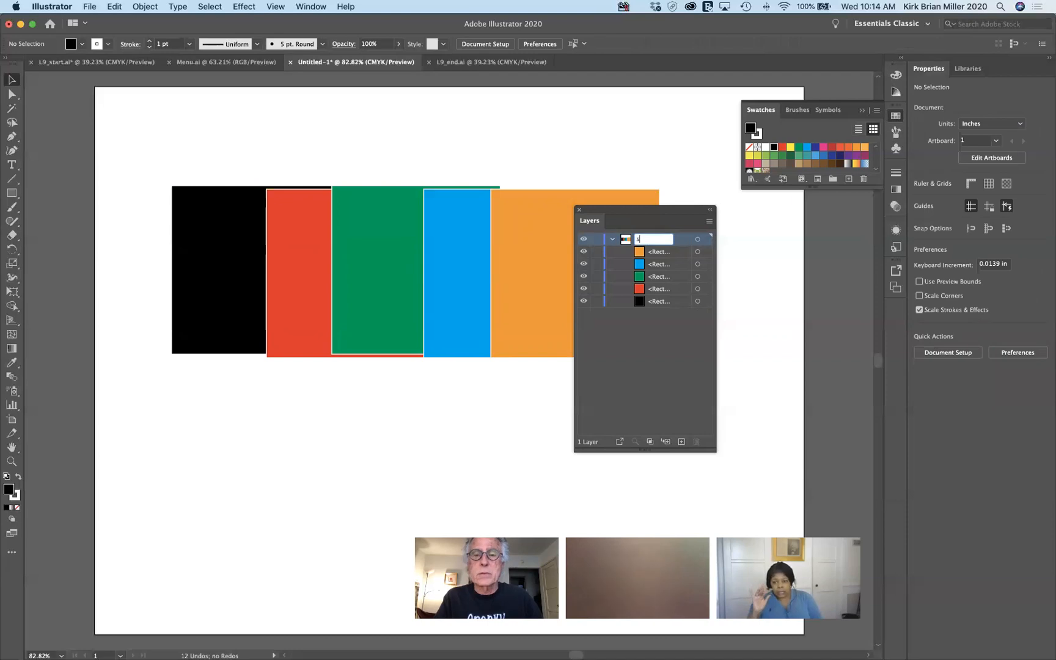
text(quares)
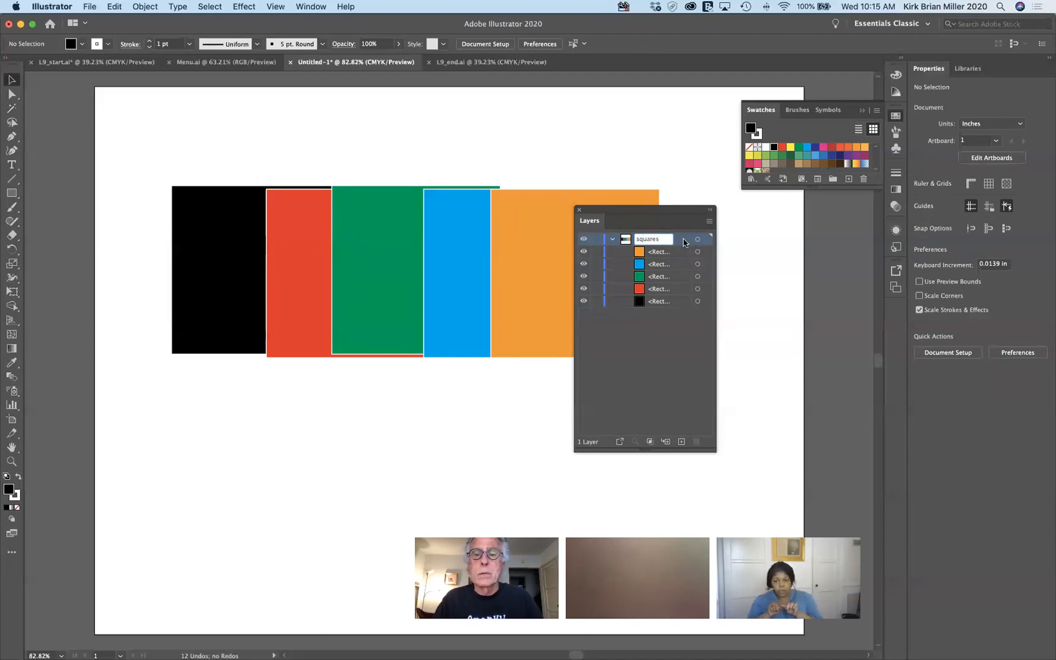
key(Return)
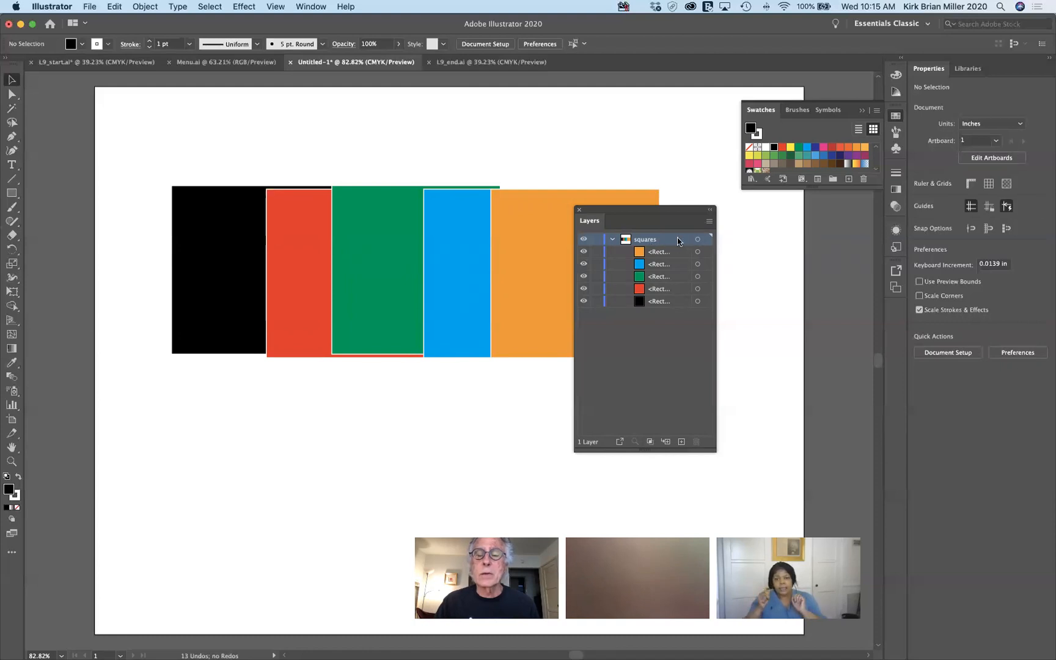
Open the options of the squares layer and review the available layer colours, keeping Light Blue.
double_click(678, 241)
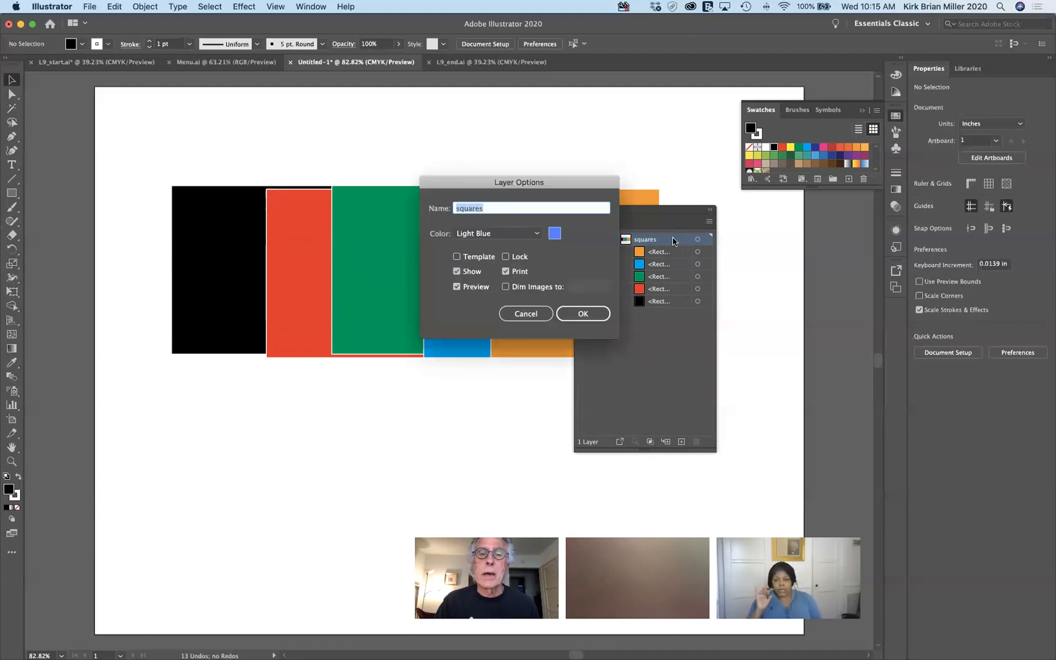
drag(591, 182, 507, 148)
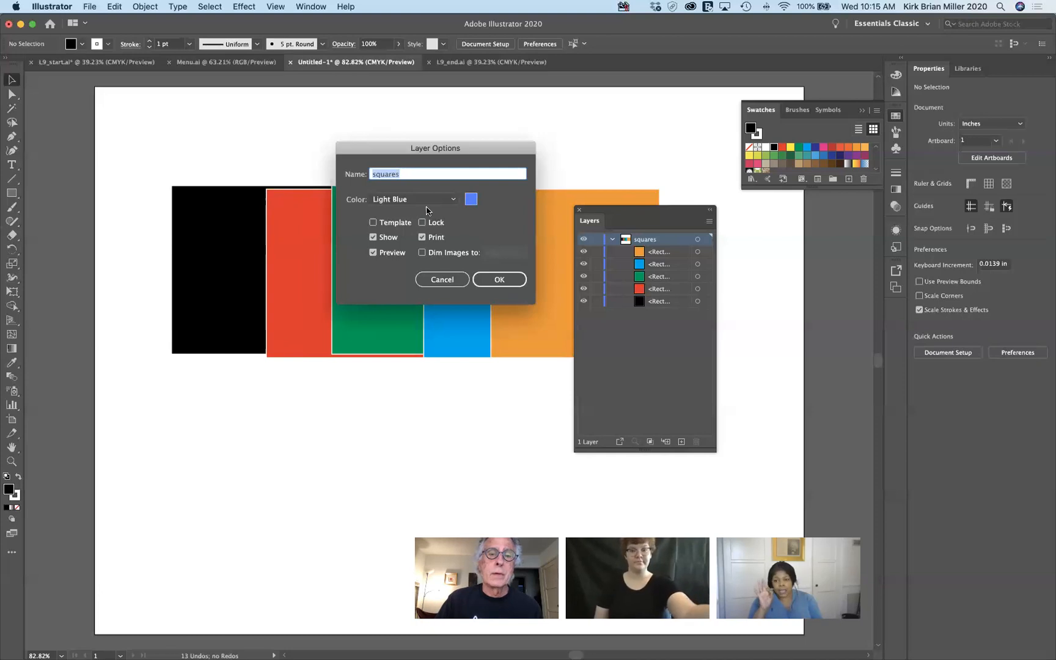
click(453, 200)
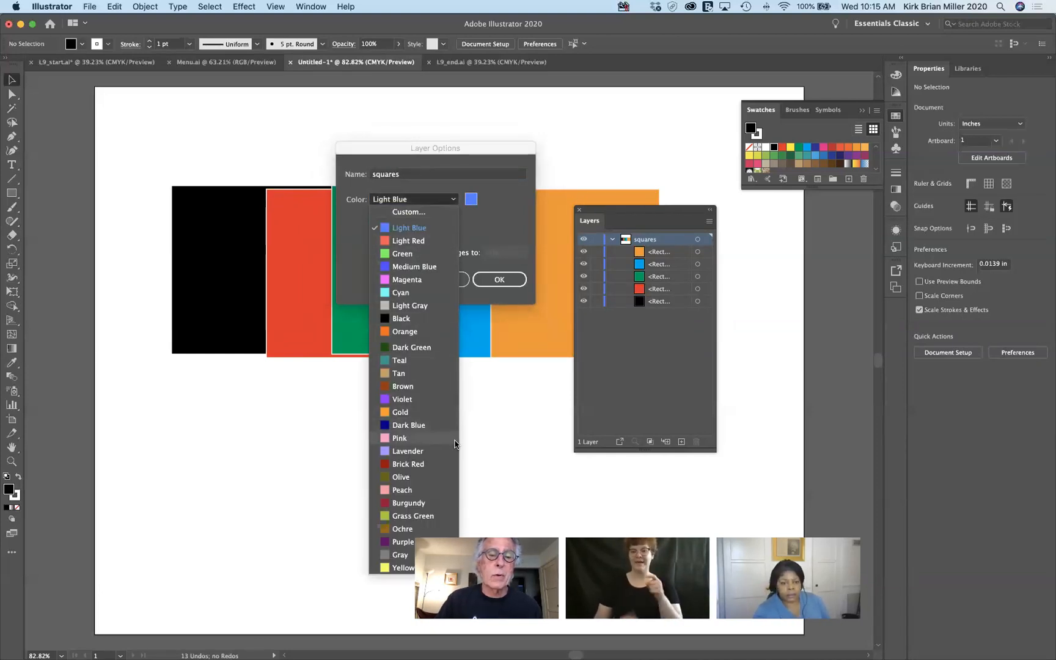
click(515, 224)
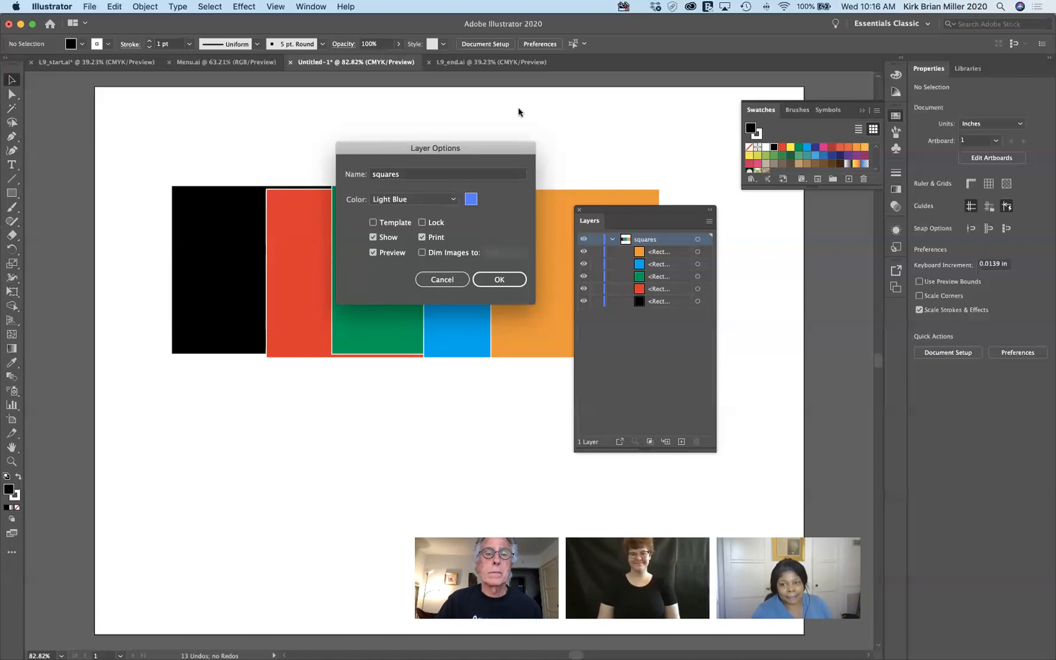
Make the squares layer a template layer with images dimmed to 50%.
drag(502, 146, 496, 125)
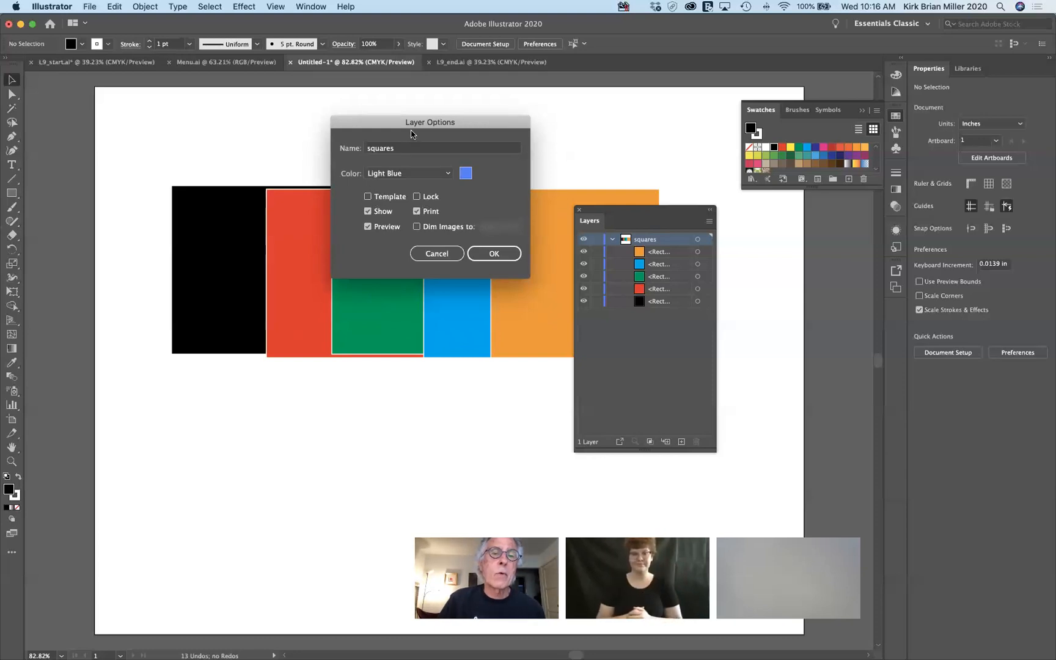
drag(388, 121, 506, 118)
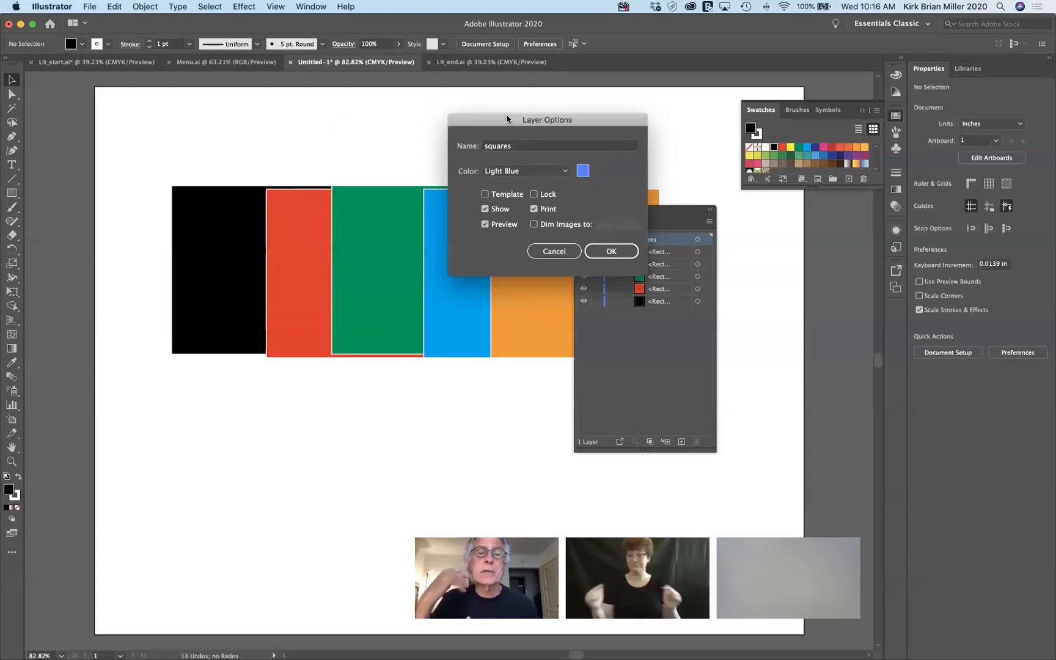
click(485, 194)
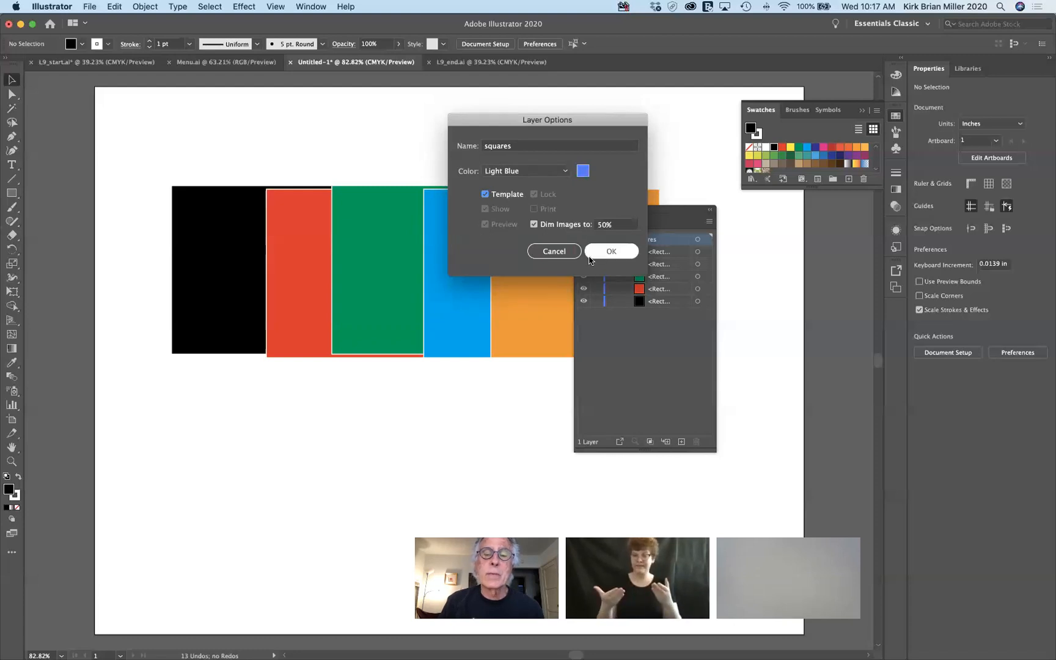
click(608, 250)
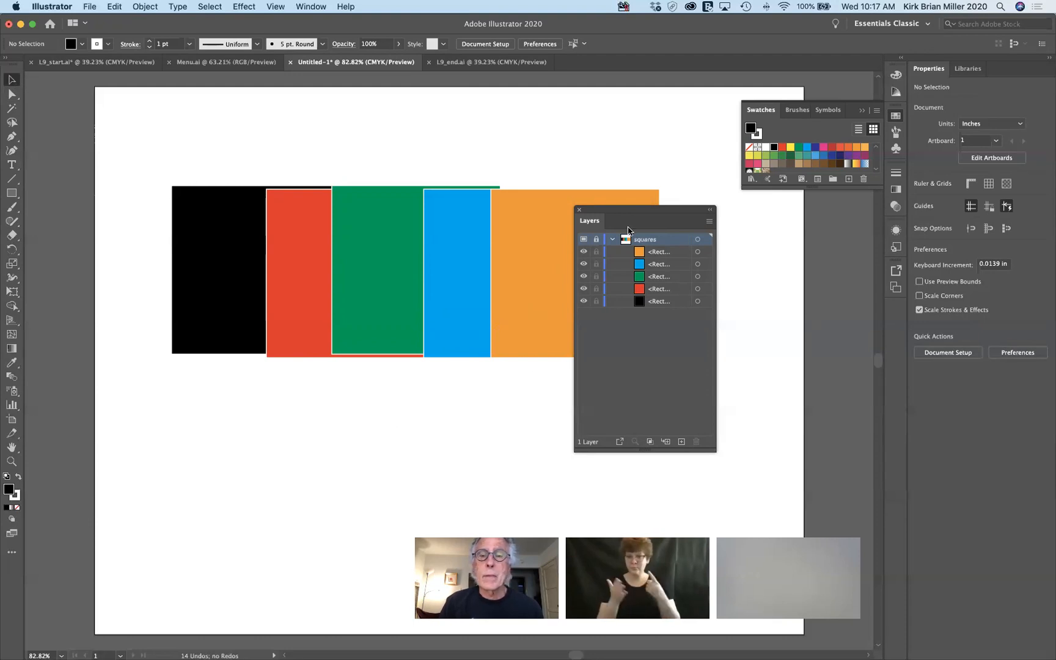
Collapse the squares layer and turn off its Template option after reviewing the layer settings.
drag(633, 213, 646, 243)
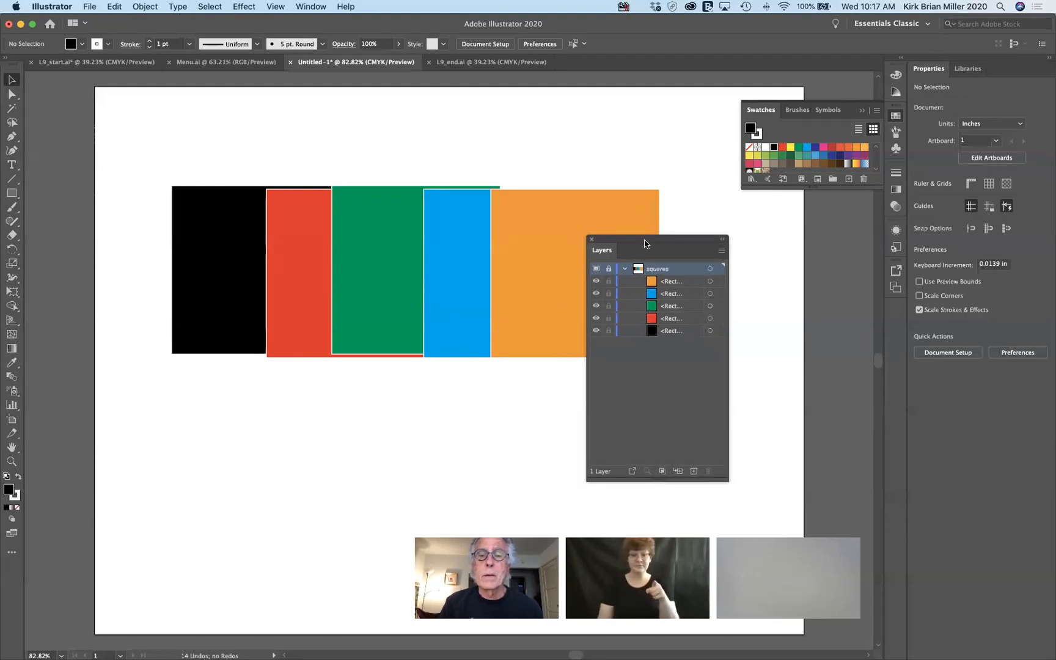
click(625, 269)
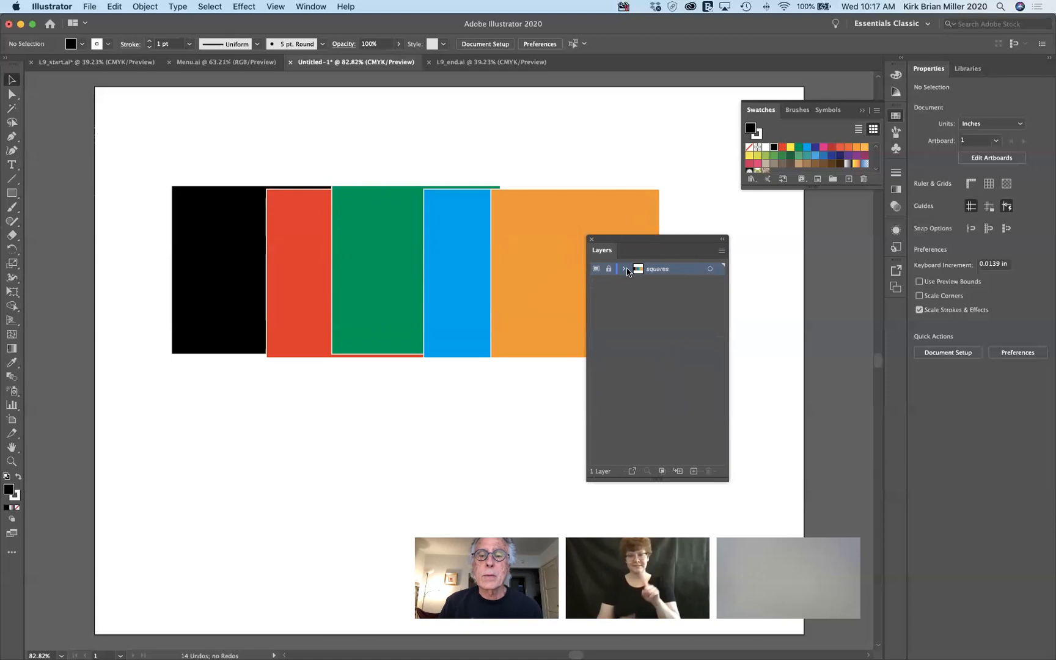
double_click(680, 270)
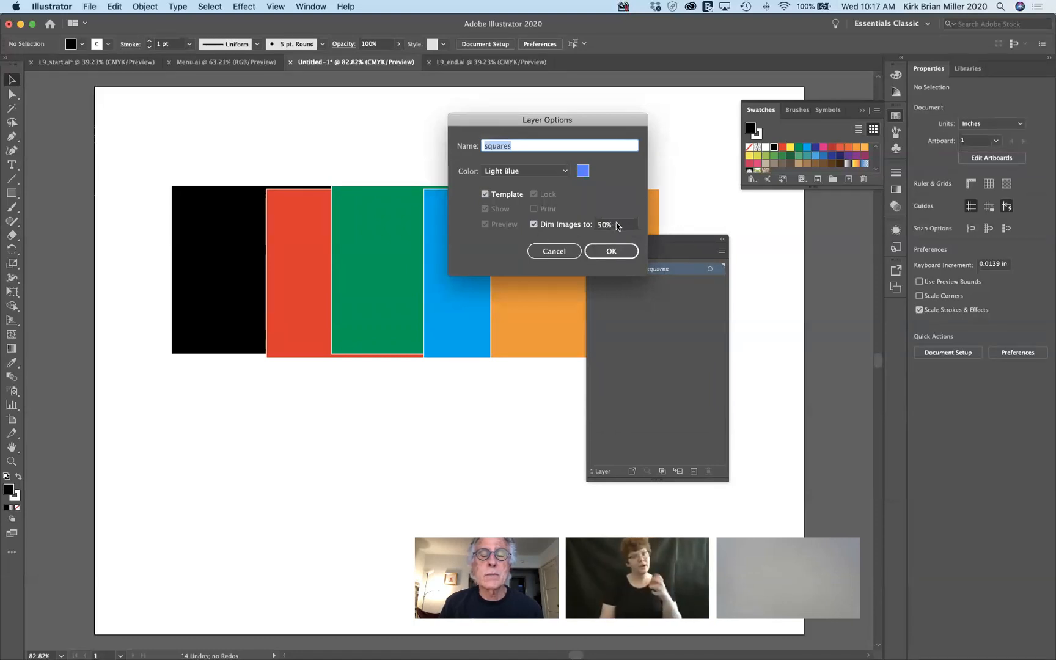
click(610, 251)
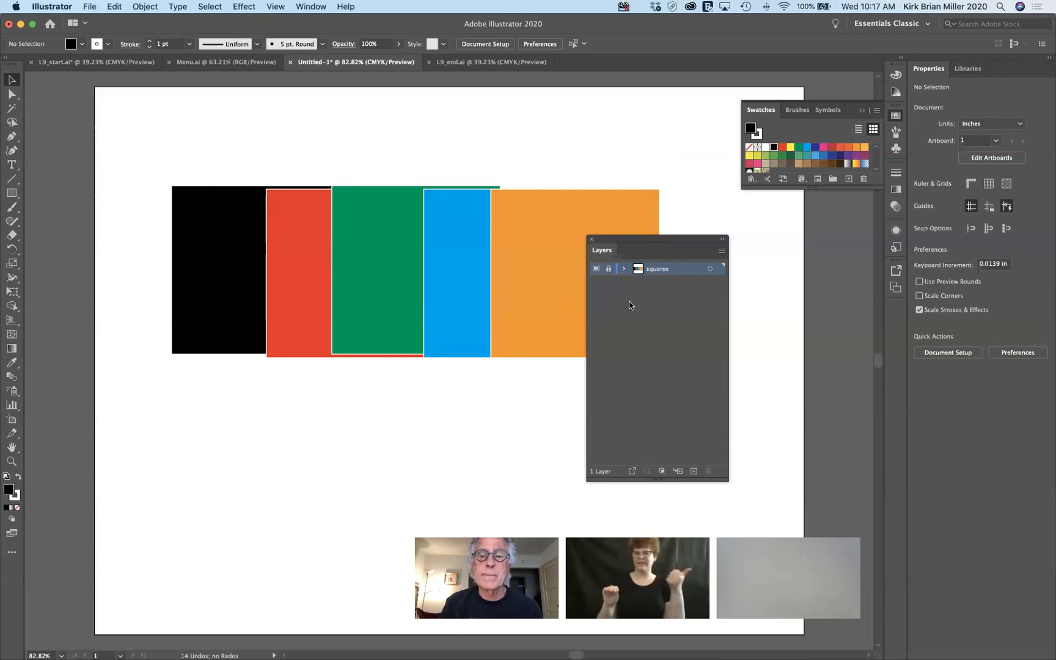
double_click(684, 271)
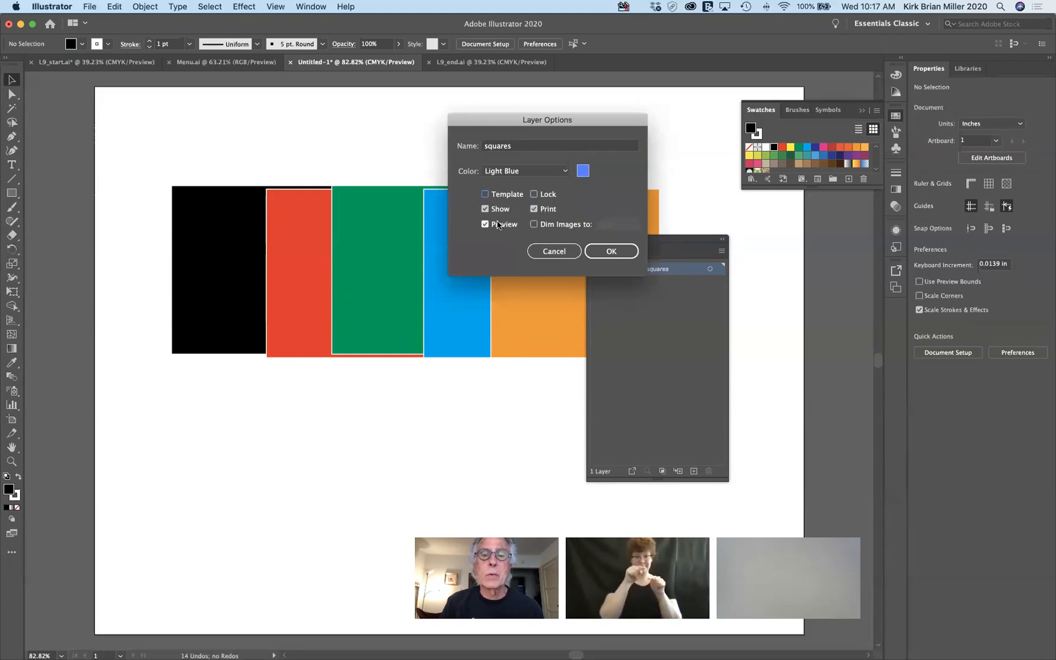
click(607, 250)
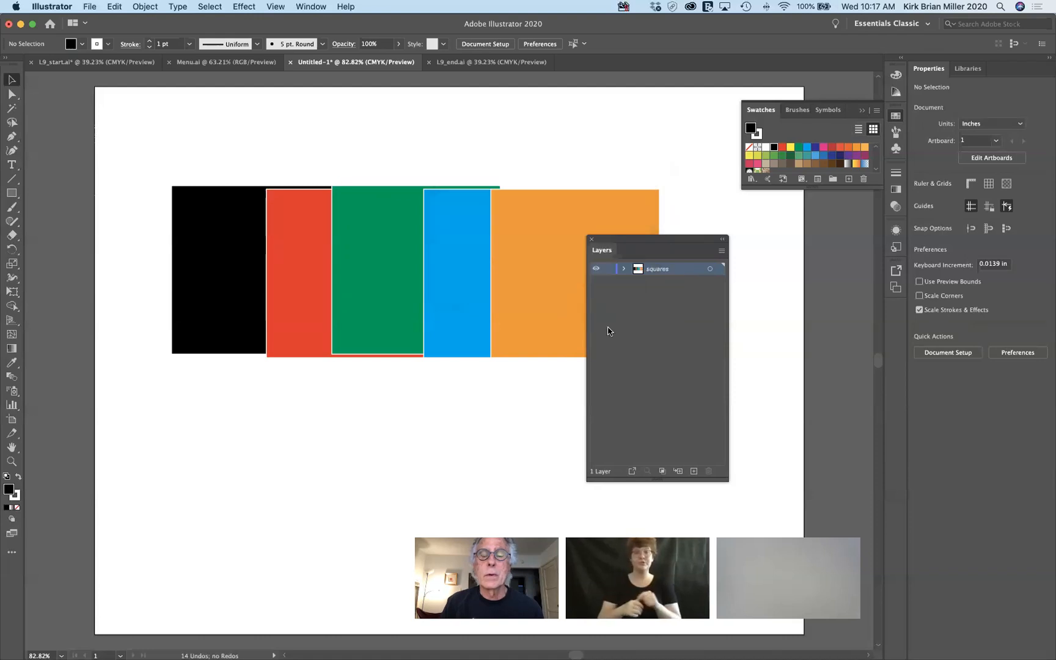
Switch to Finder and place the image rusticlandsc.jpg into the Untitled-1 document as a linked file.
drag(651, 250, 704, 267)
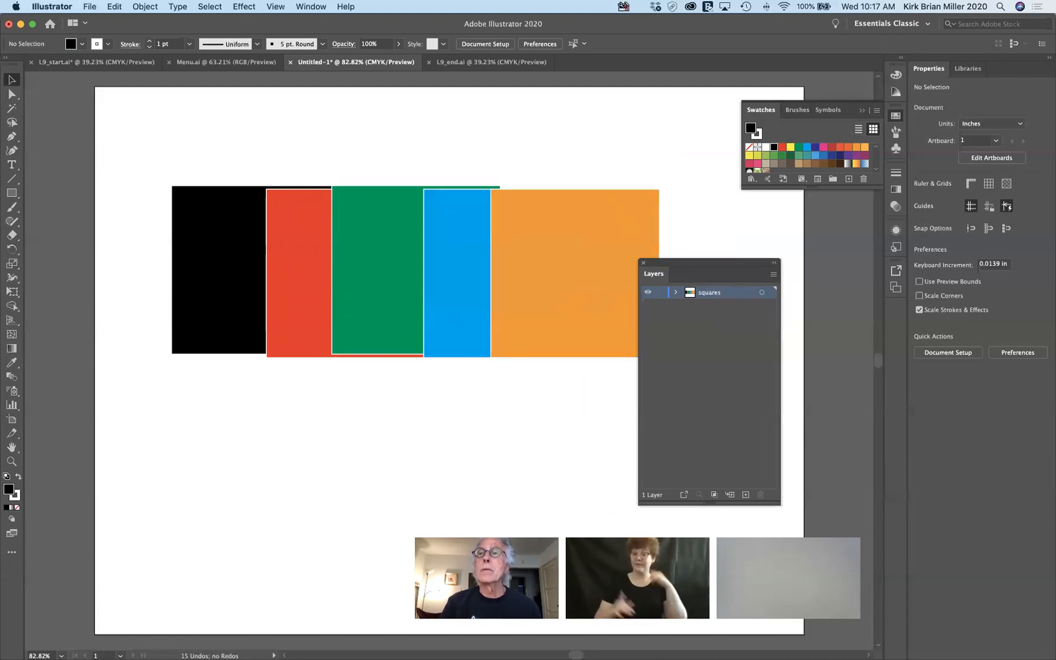
key(super+Tab)
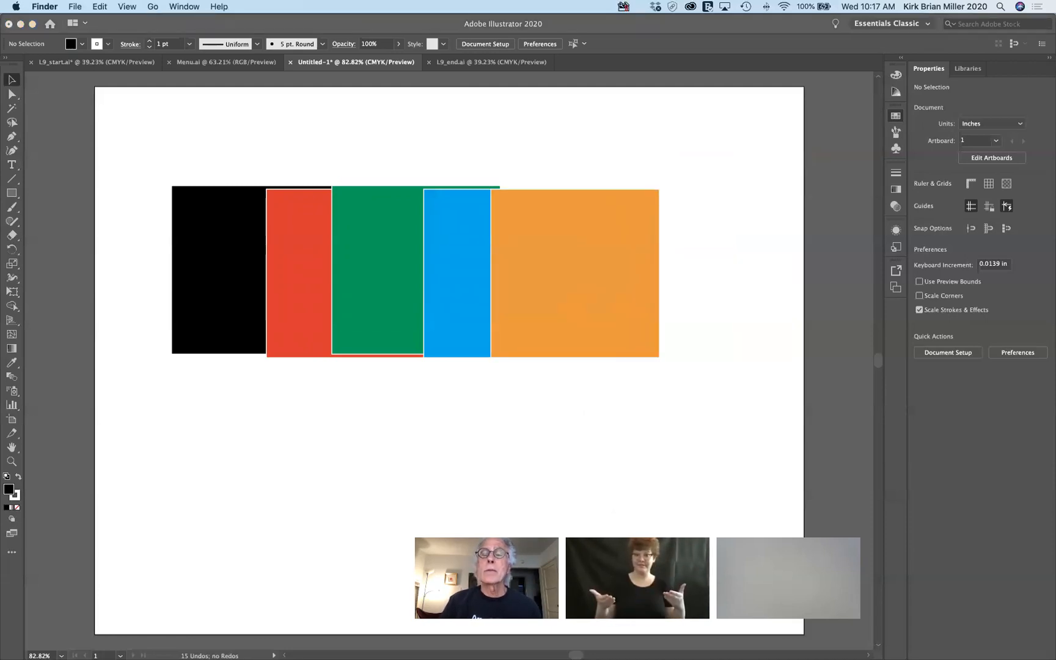
drag(566, 346, 477, 386)
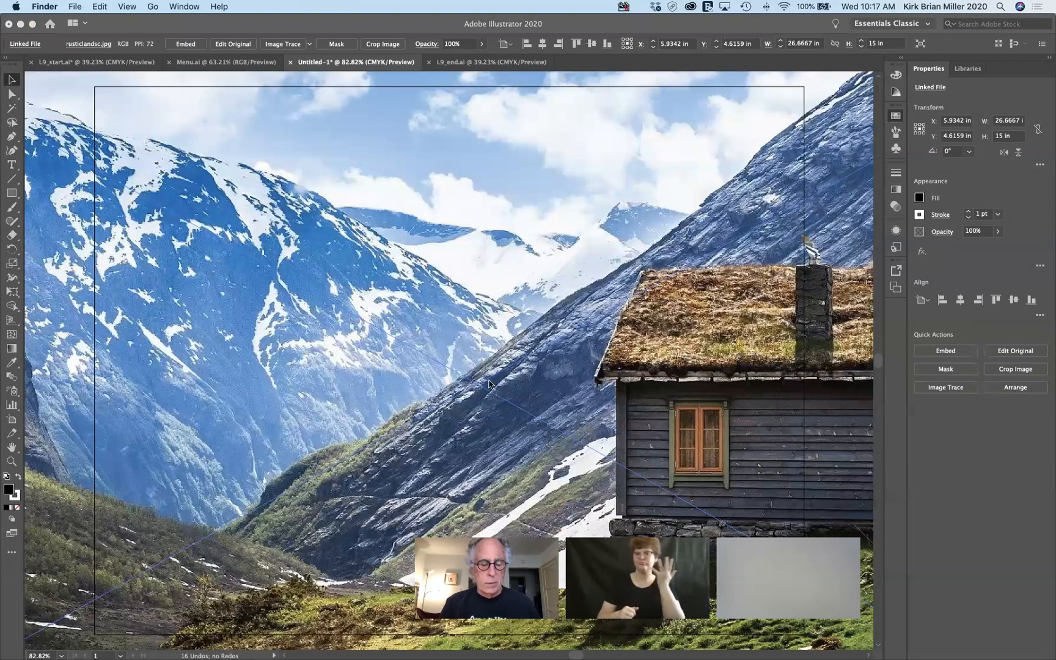
Return to Illustrator and scale the landscape image down proportionally about its centre to about 4.81 by 2.71 in.
key(super+minus)
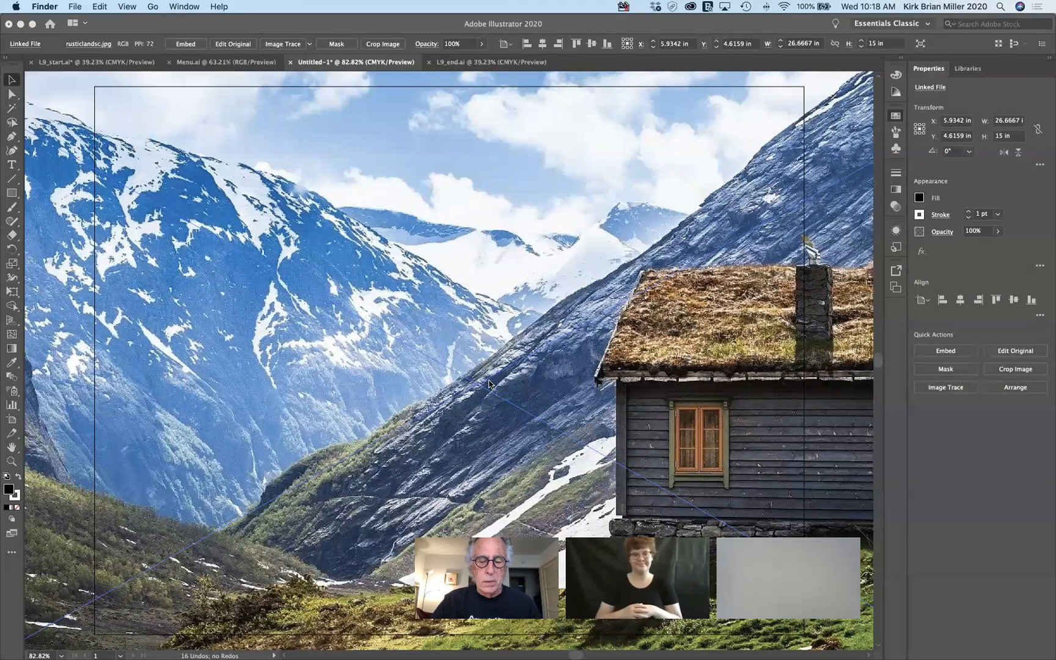
key(super+minus)
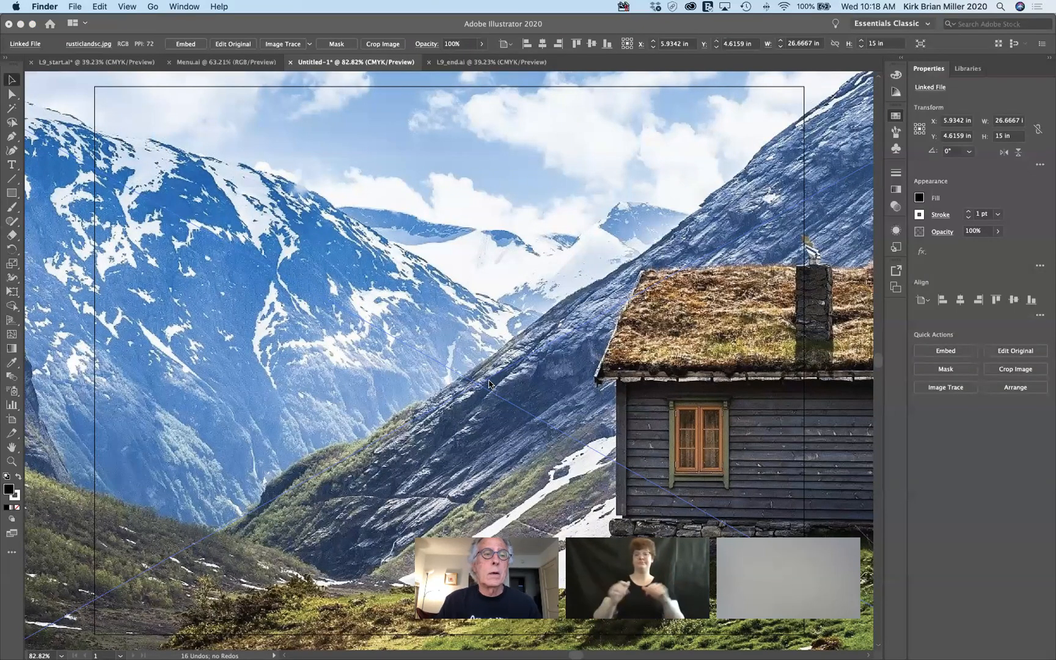
click(617, 145)
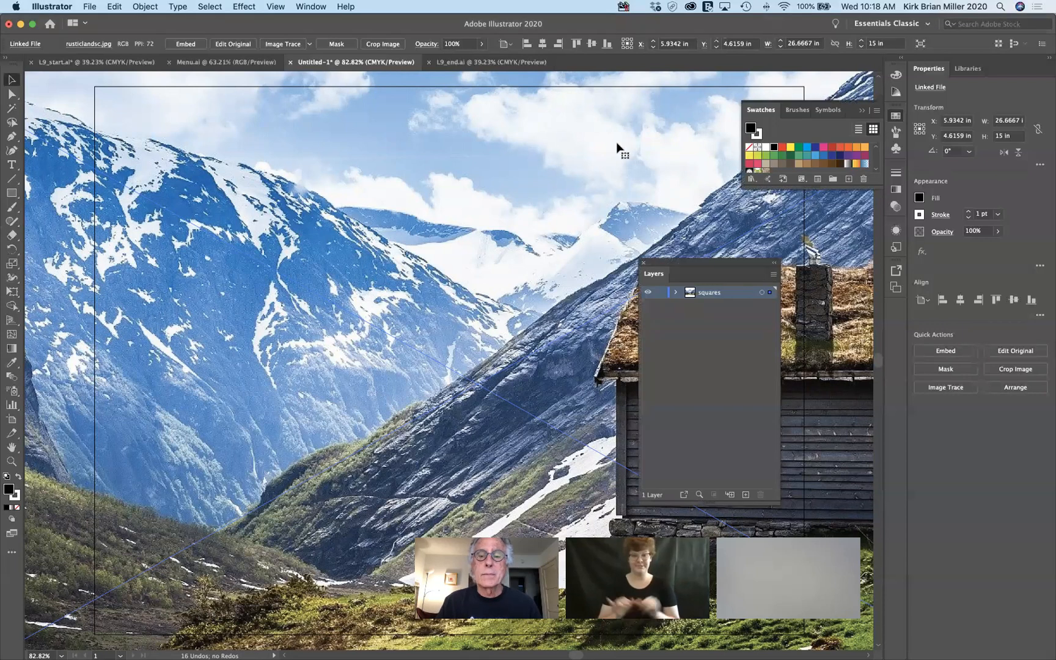
key(super+minus)
key(super+minus)
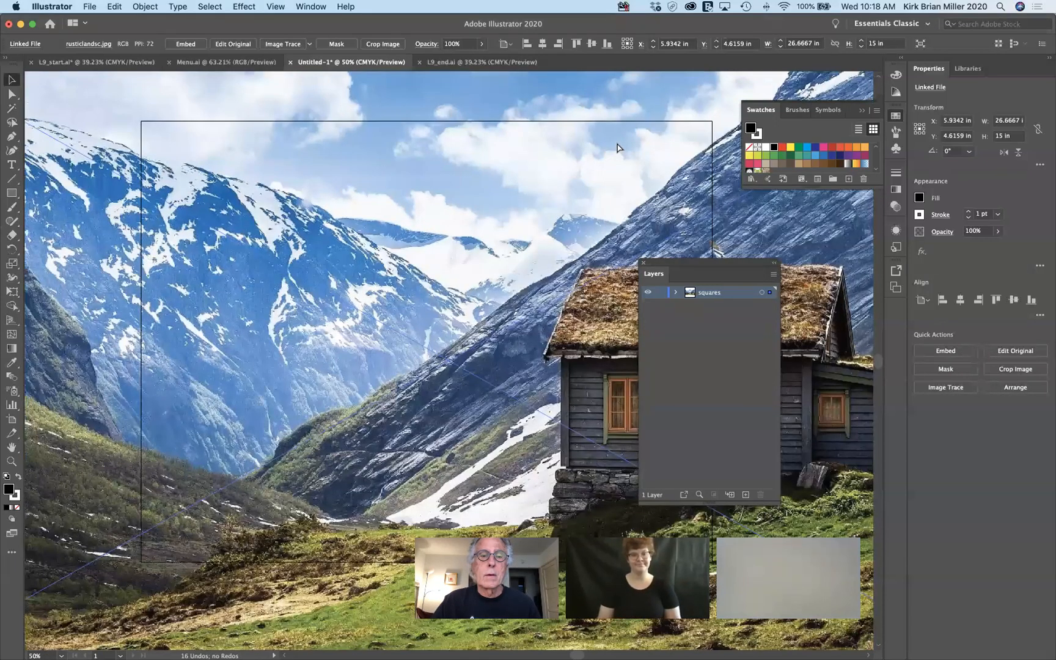
key(super+minus)
key(super+minus)
key(super+minus)
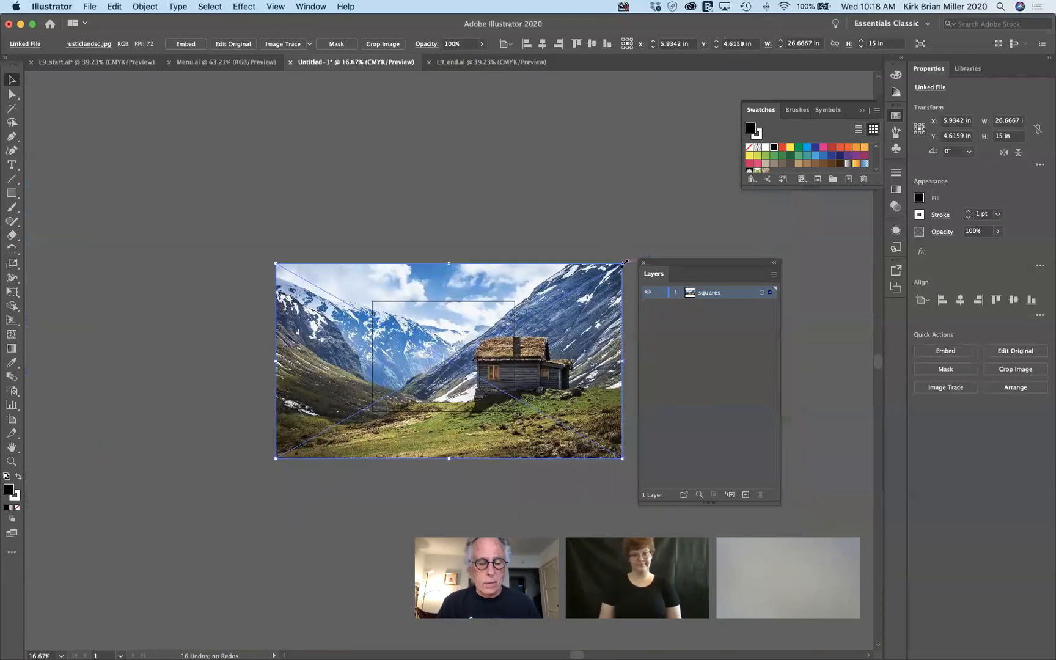
drag(623, 262, 489, 302)
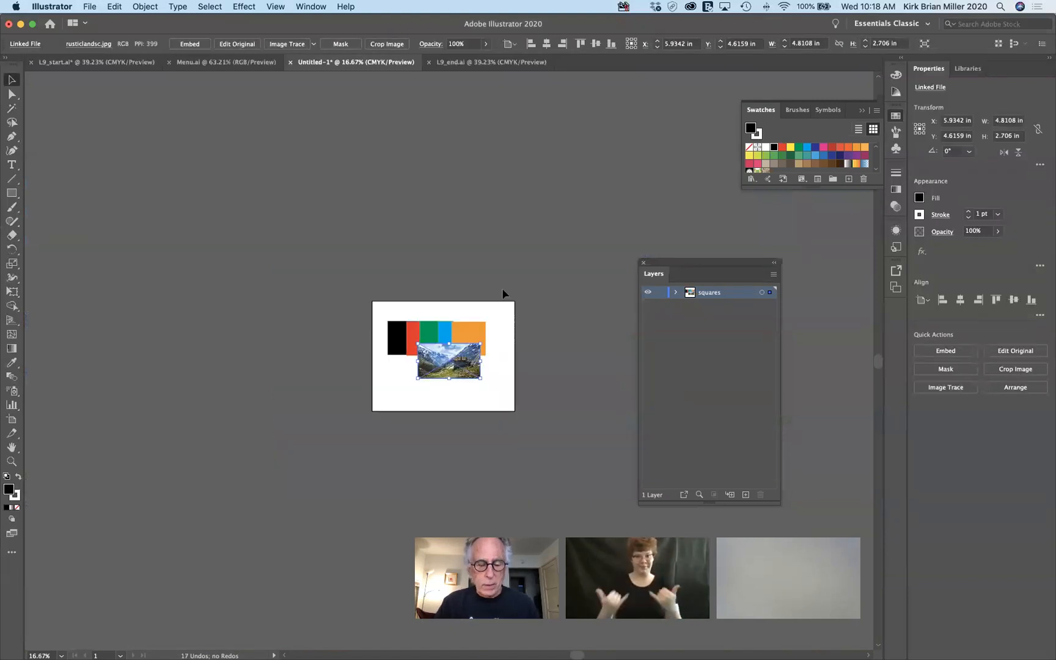
key(super+equal)
key(super+equal)
key(super+equal)
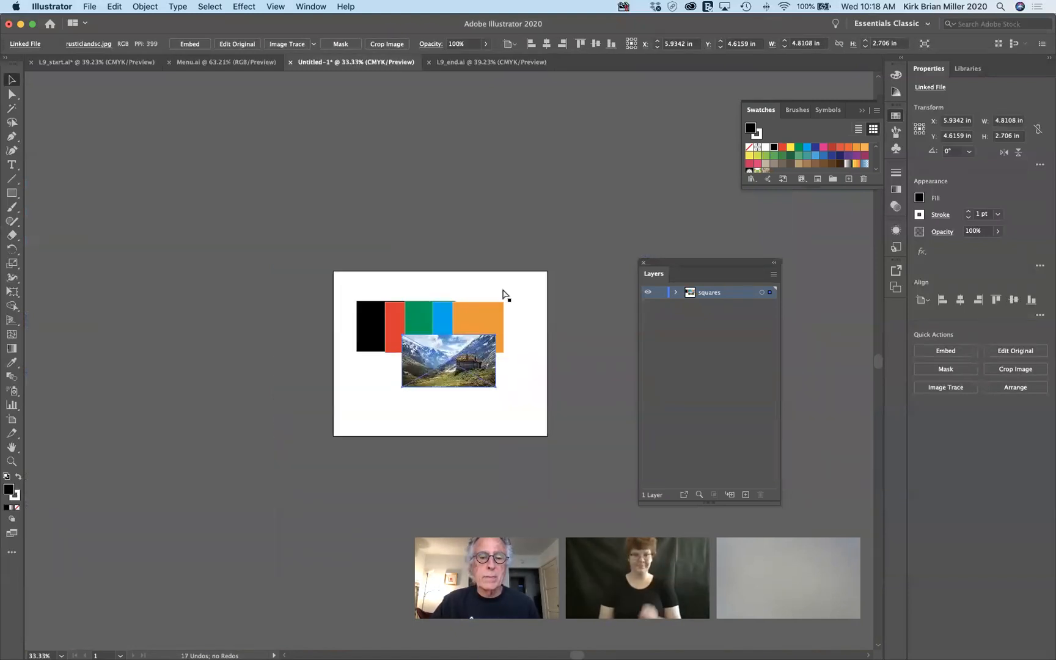
key(super+equal)
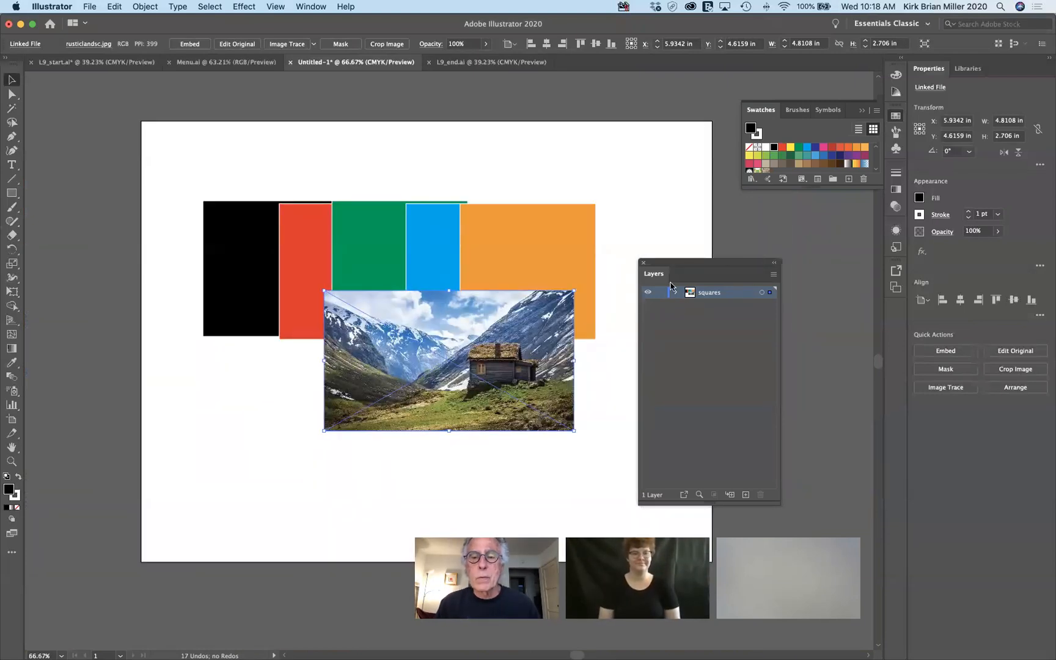
Expand the squares layer to review the linked image's item options, and shift the landscape image to about X 6.08 in, Y 4.55 in.
click(675, 292)
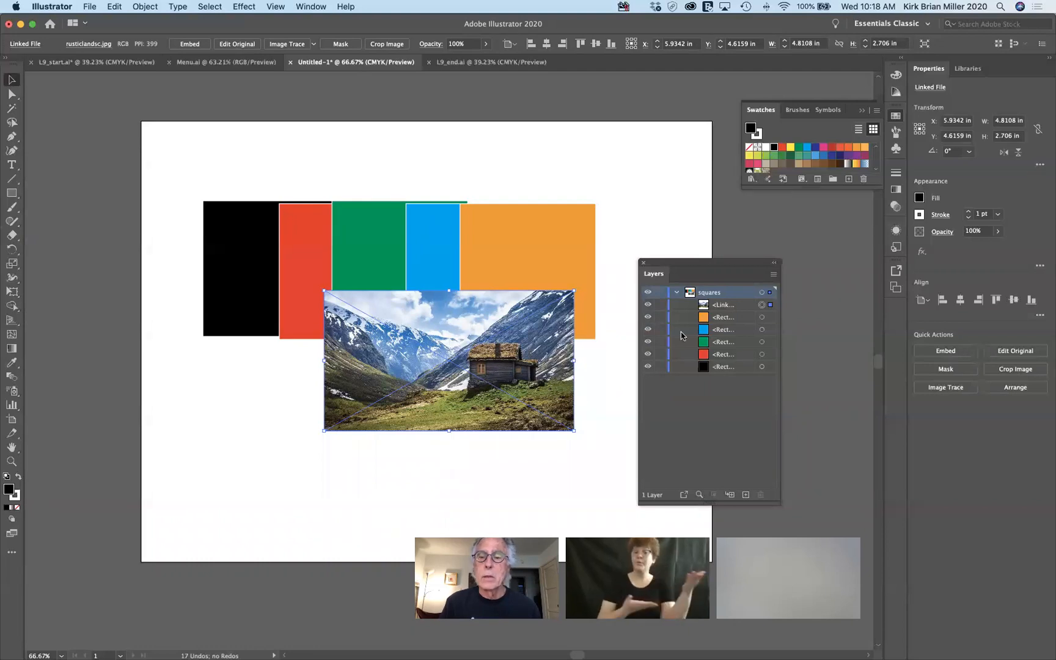
click(743, 306)
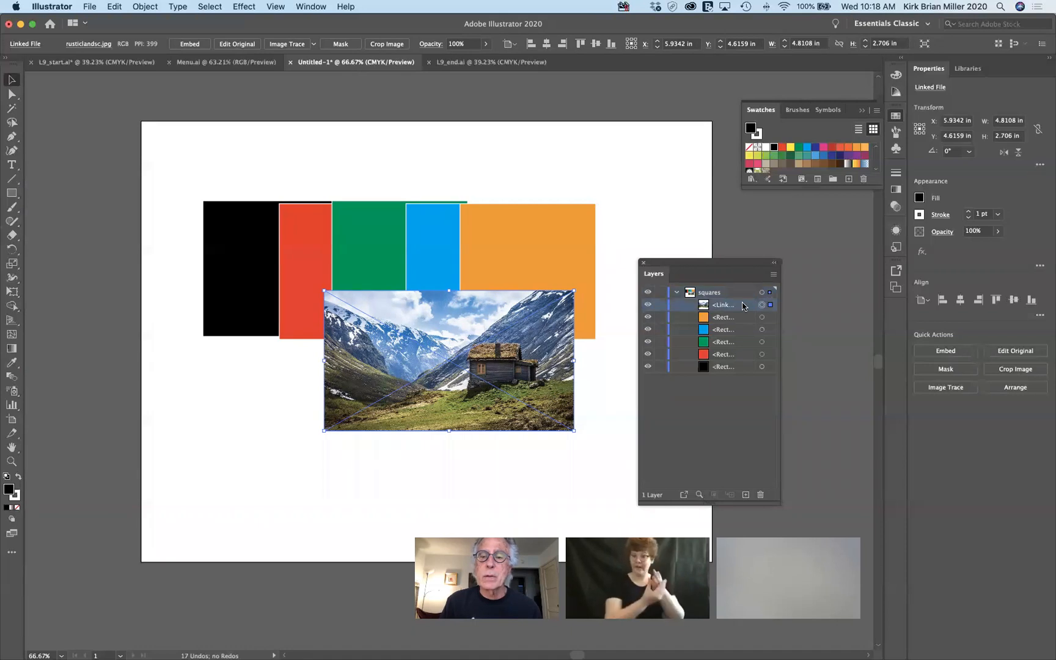
double_click(744, 306)
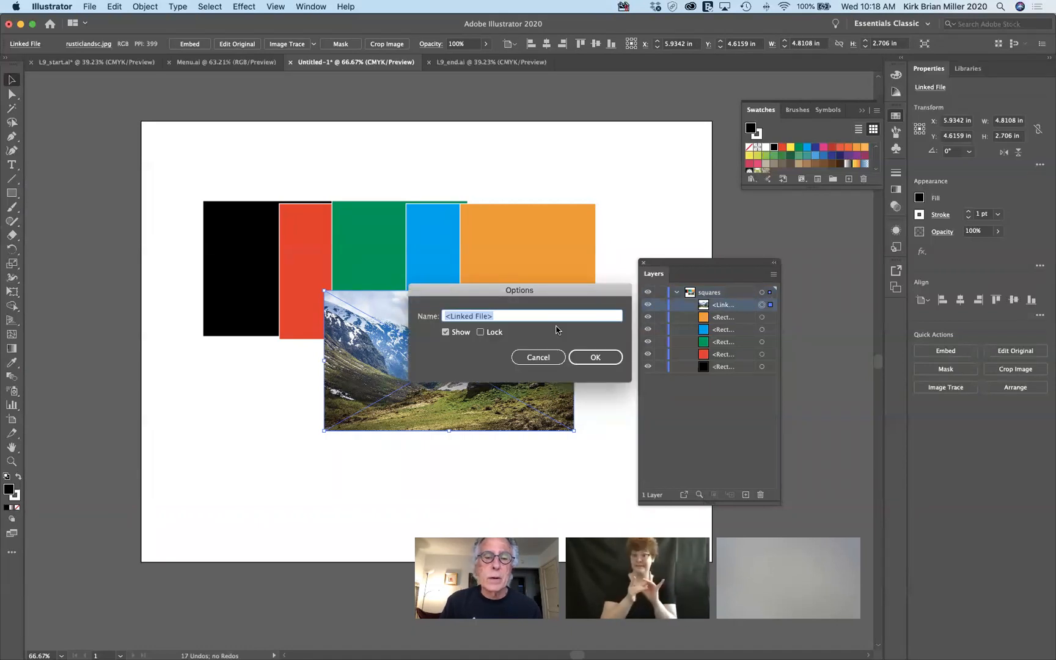
click(445, 332)
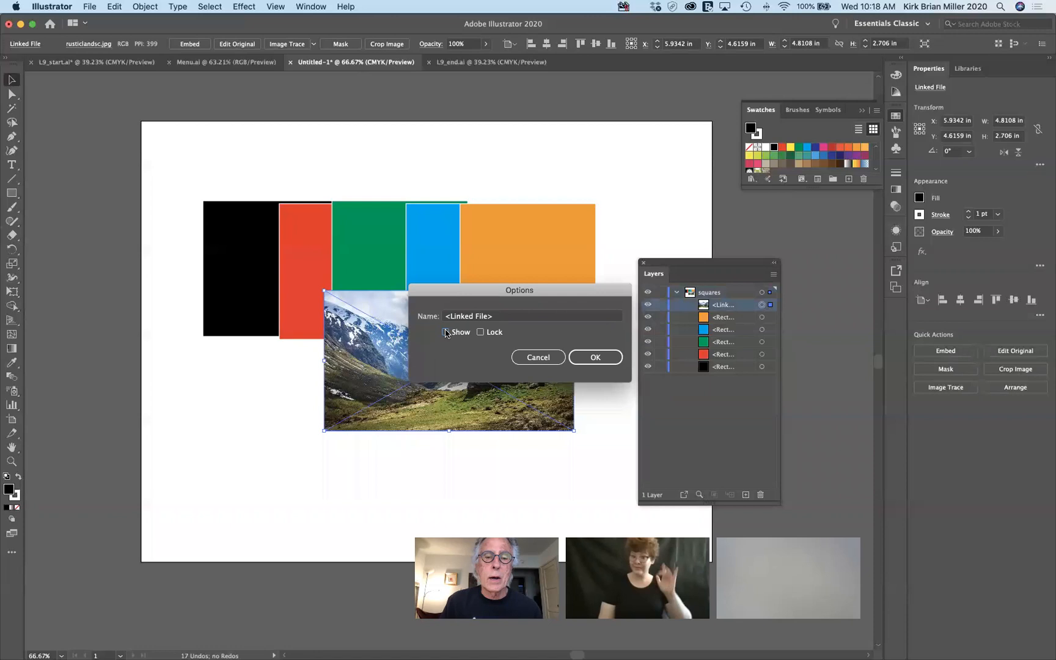
click(445, 332)
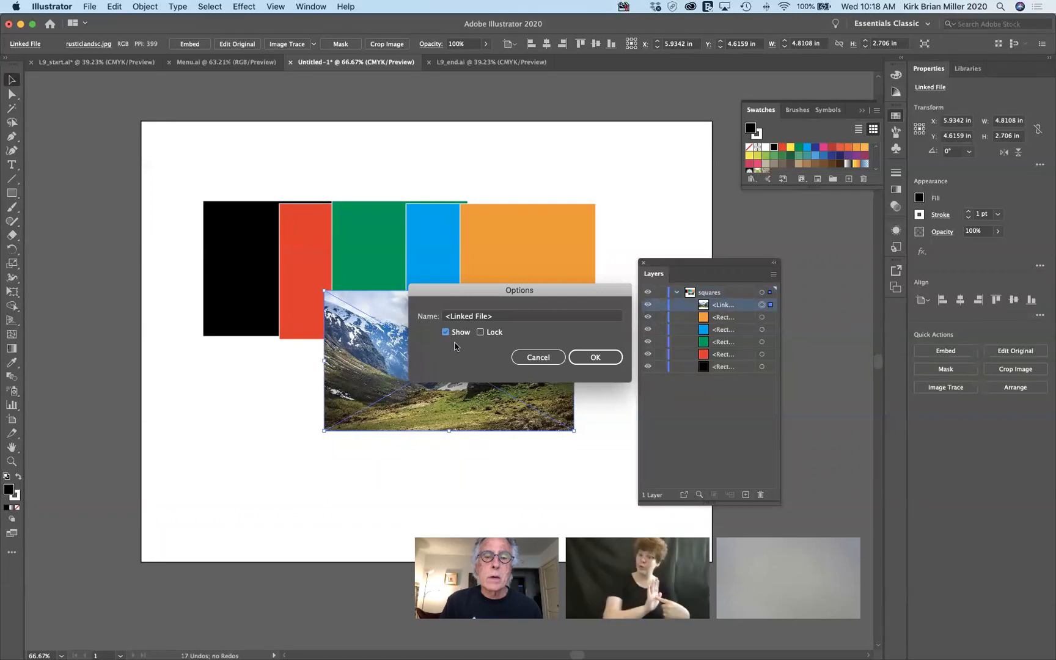
click(528, 357)
mouse_move(524, 356)
mouse_down()
mouse_move(489, 383)
mouse_move(530, 353)
mouse_up()
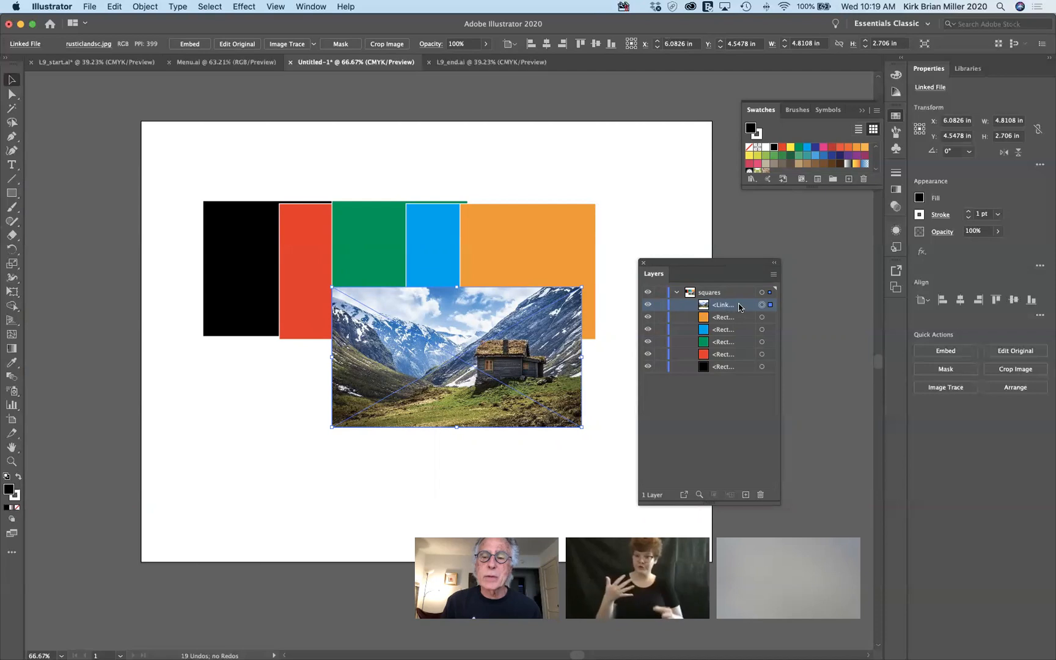
Move the landscape image to the bottom of the squares layer, and bring it forward four levels to just beneath the orange rectangle.
drag(740, 307, 734, 370)
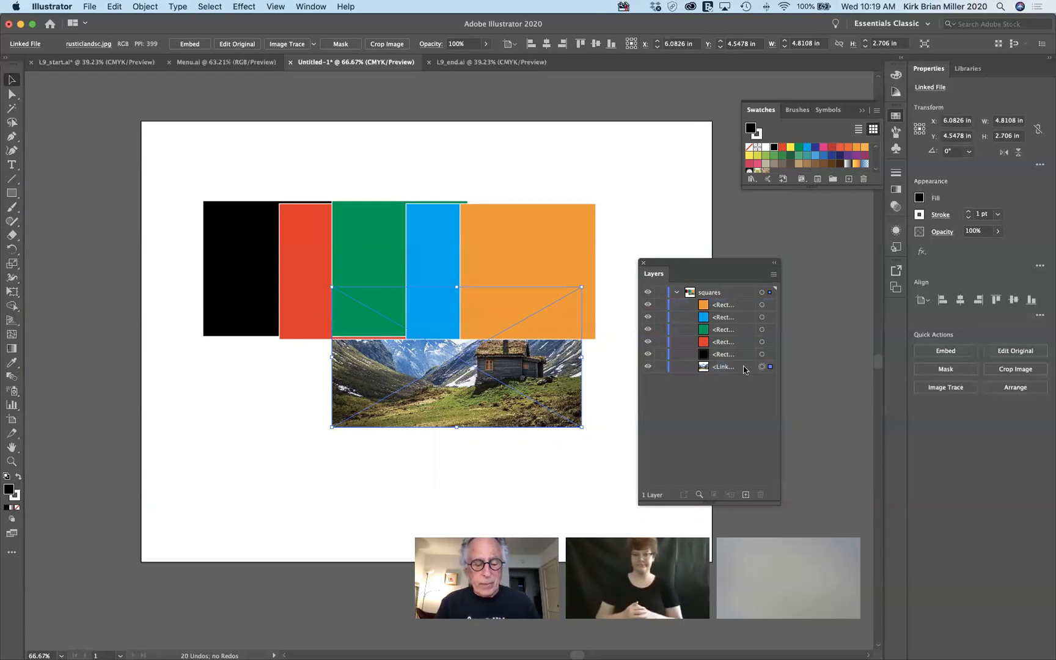
key(super+bracketright)
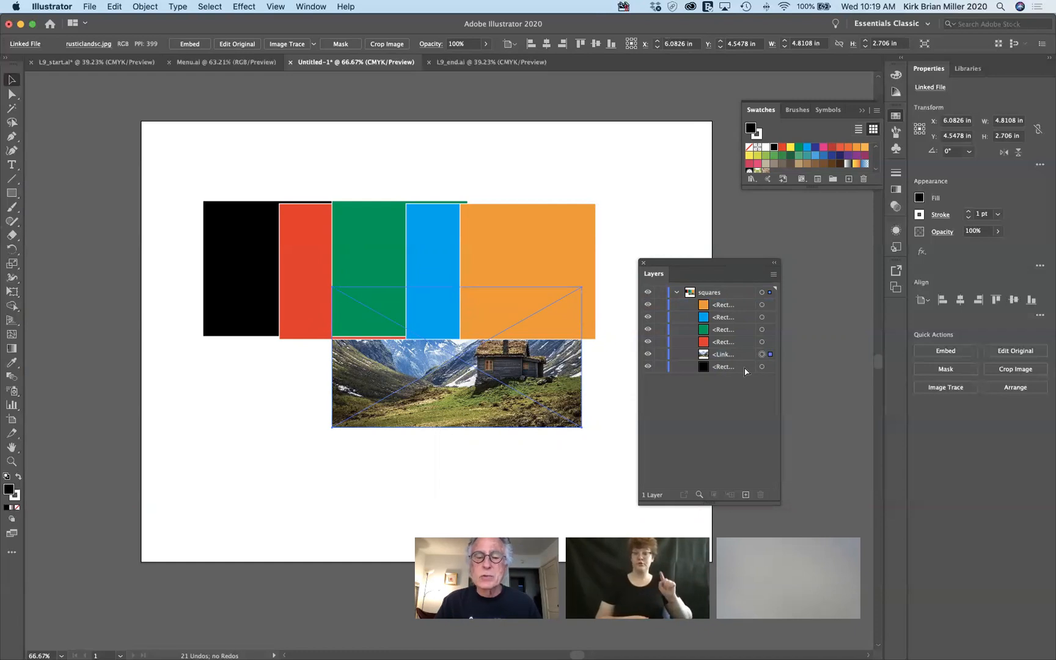
key(super+bracketright)
key(super+bracketright)
key(super+bracketright)
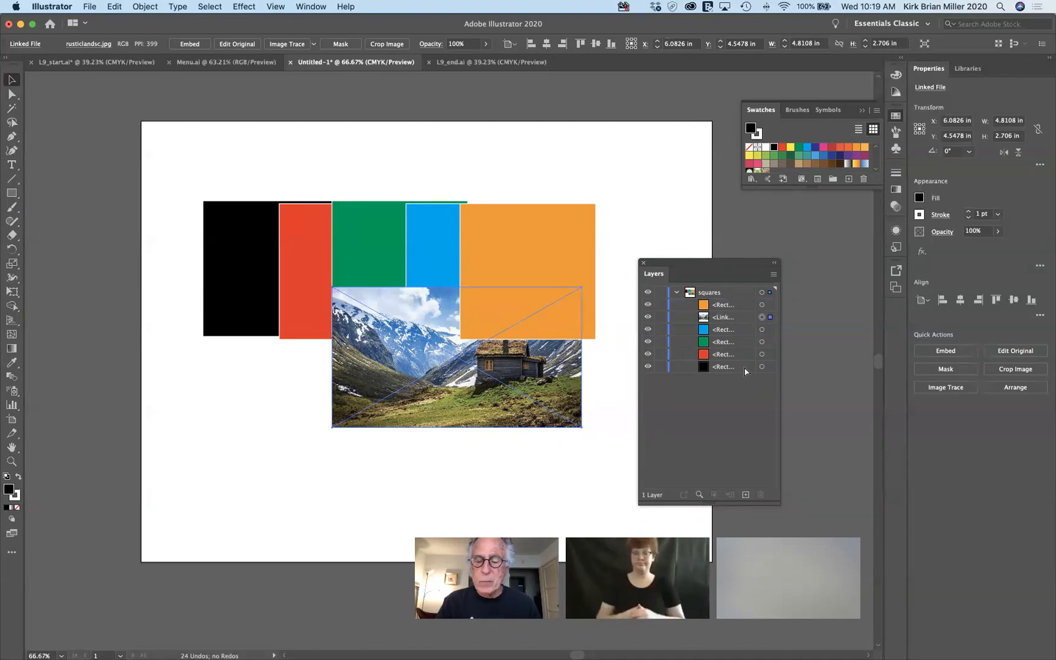
Send the landscape image backward three levels, and bring it forward four levels to the front of the squares layer.
key(super+bracketleft)
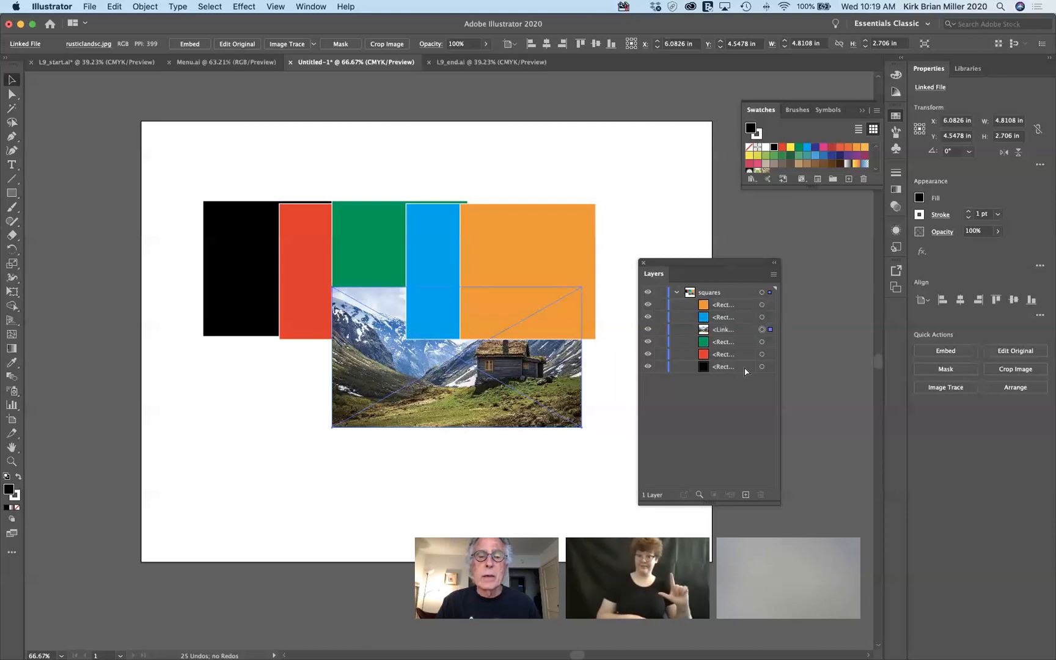
key(super+bracketleft)
key(super+bracketleft)
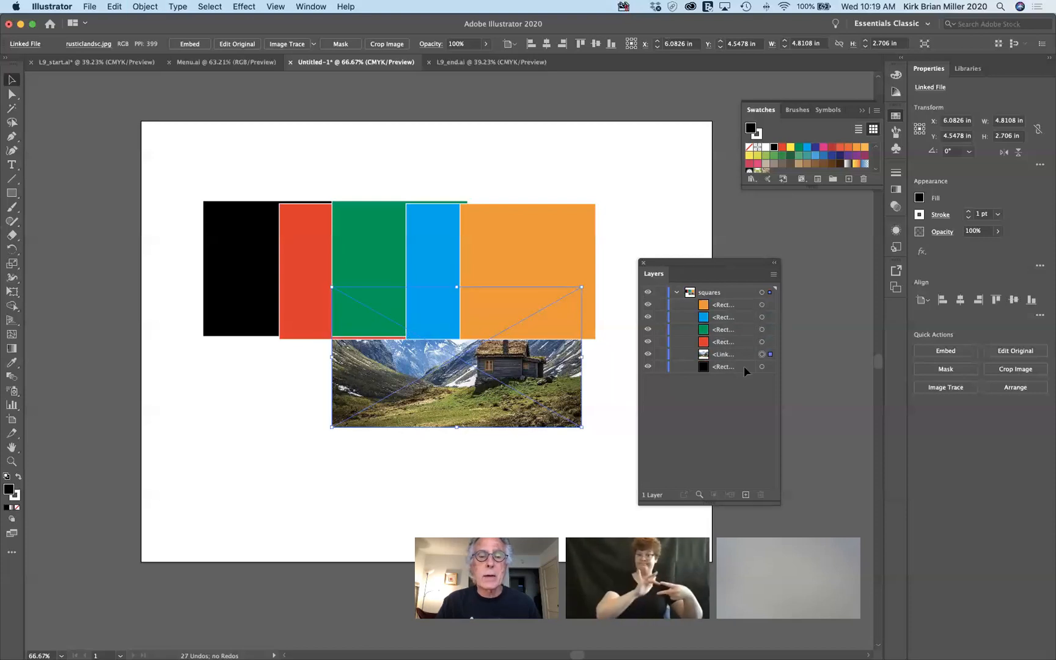
key(super+bracketright)
key(super+bracketright)
key(super+bracketright)
key(super+bracketright)
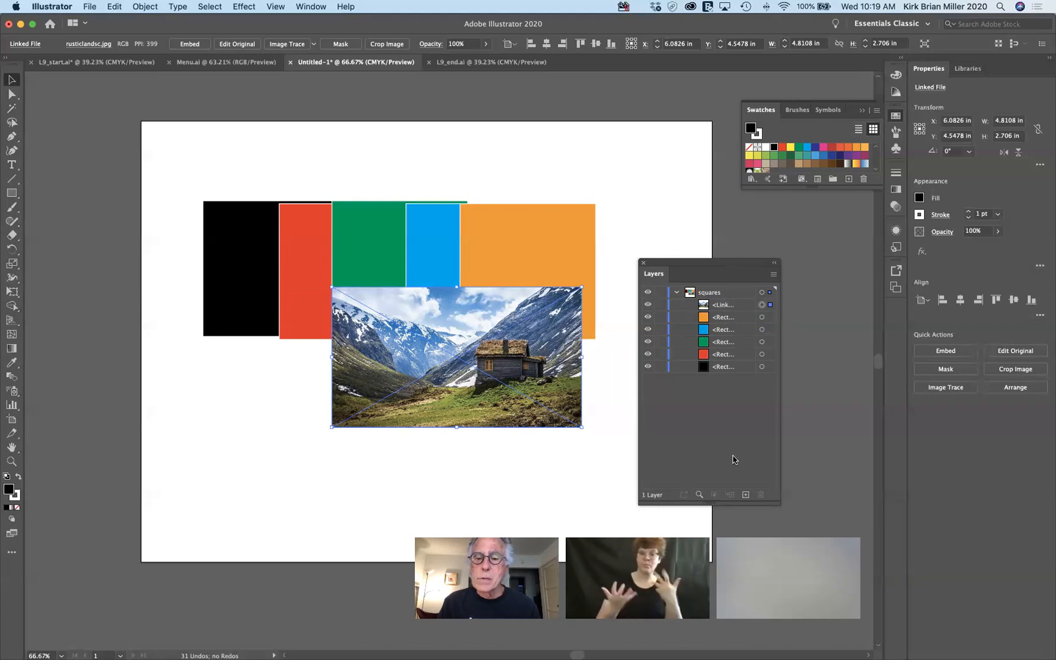
Create a new layer above the squares layer and name it template.
click(746, 495)
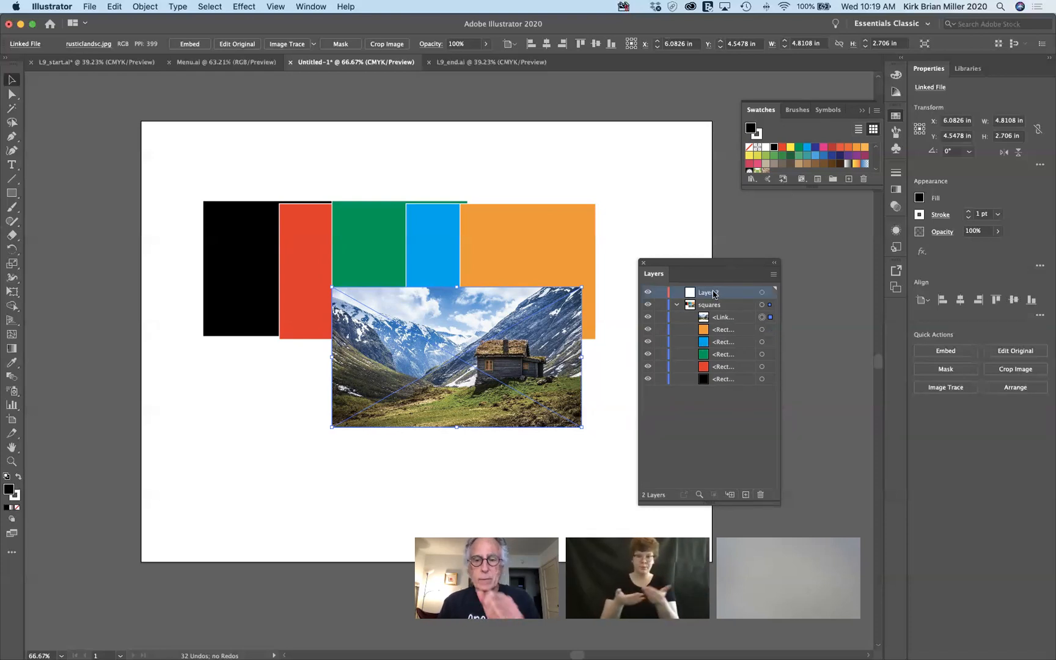
double_click(712, 293)
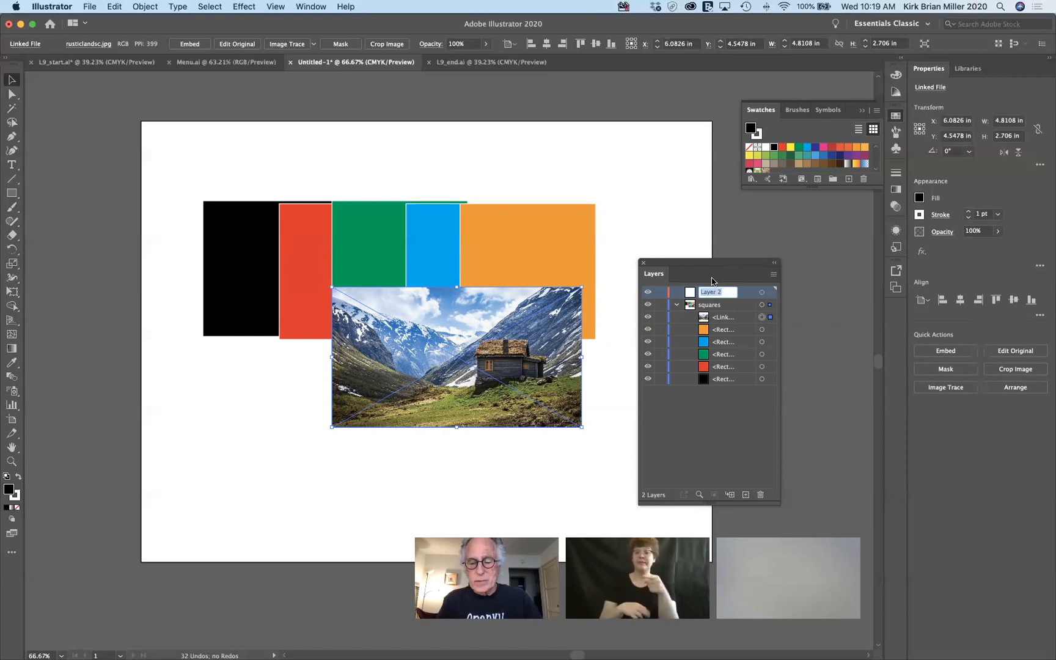
text(i)
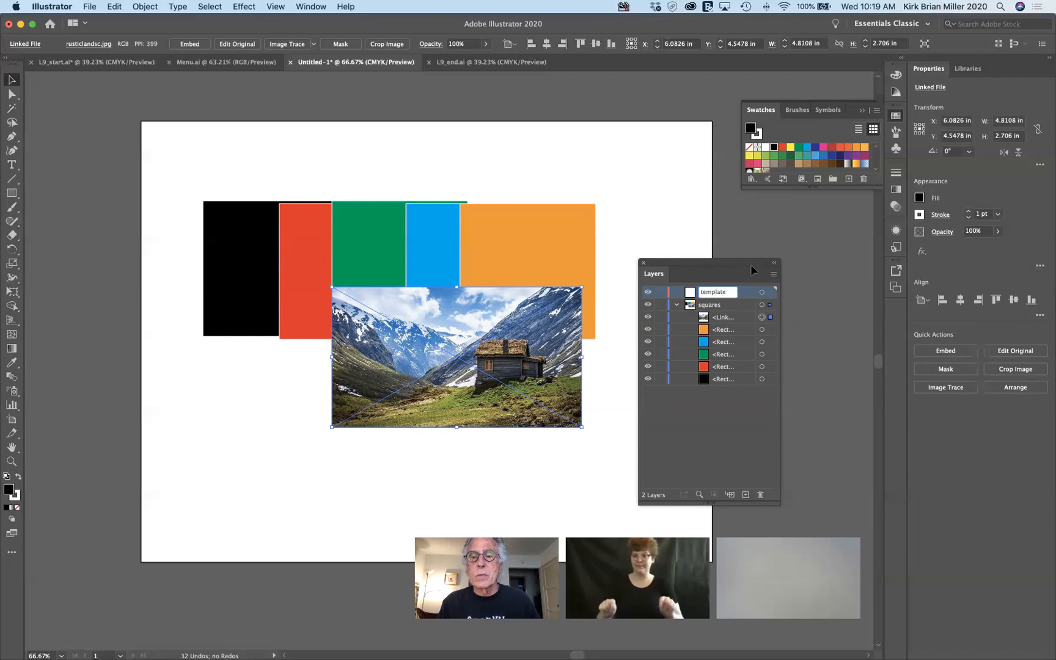
key(Return)
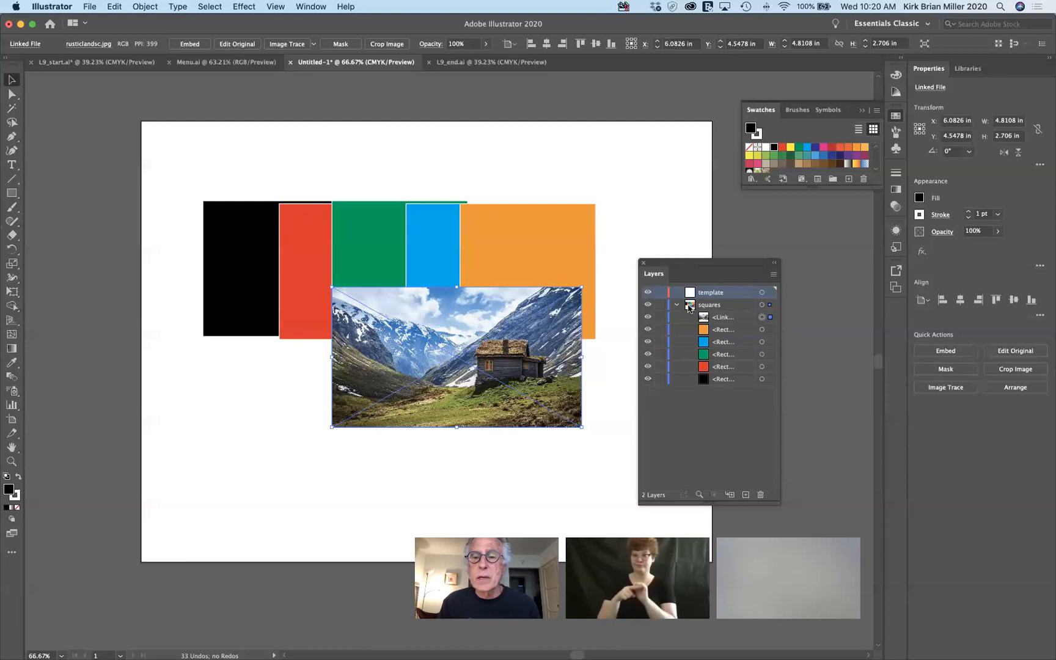
Move the linked landscape image into the template layer, and place that layer inside squares beneath the black rectangle.
click(715, 319)
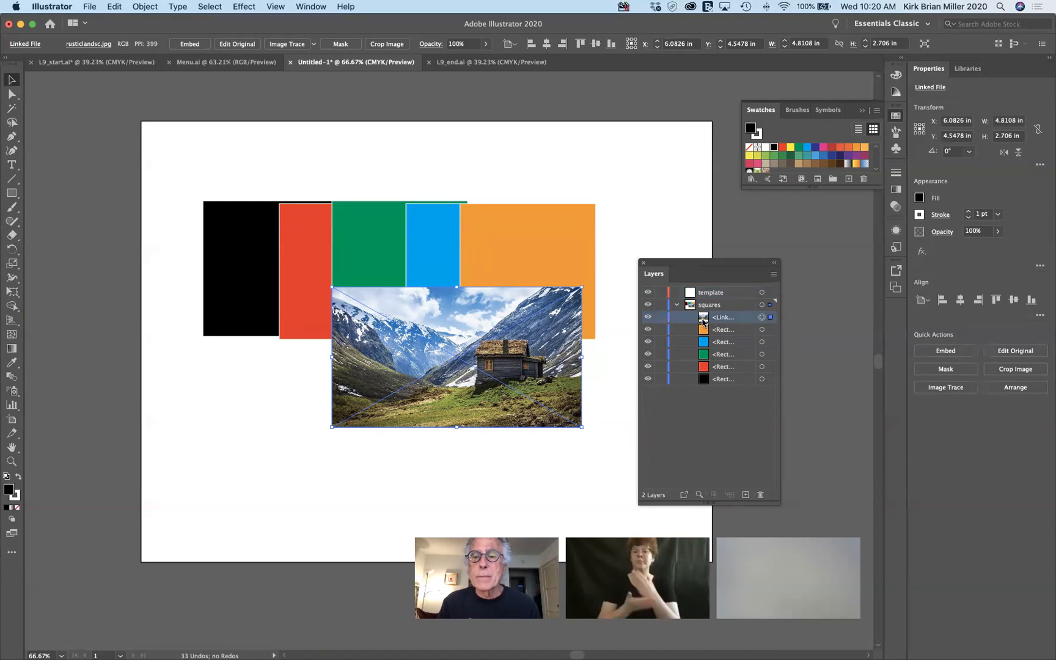
drag(703, 320, 713, 294)
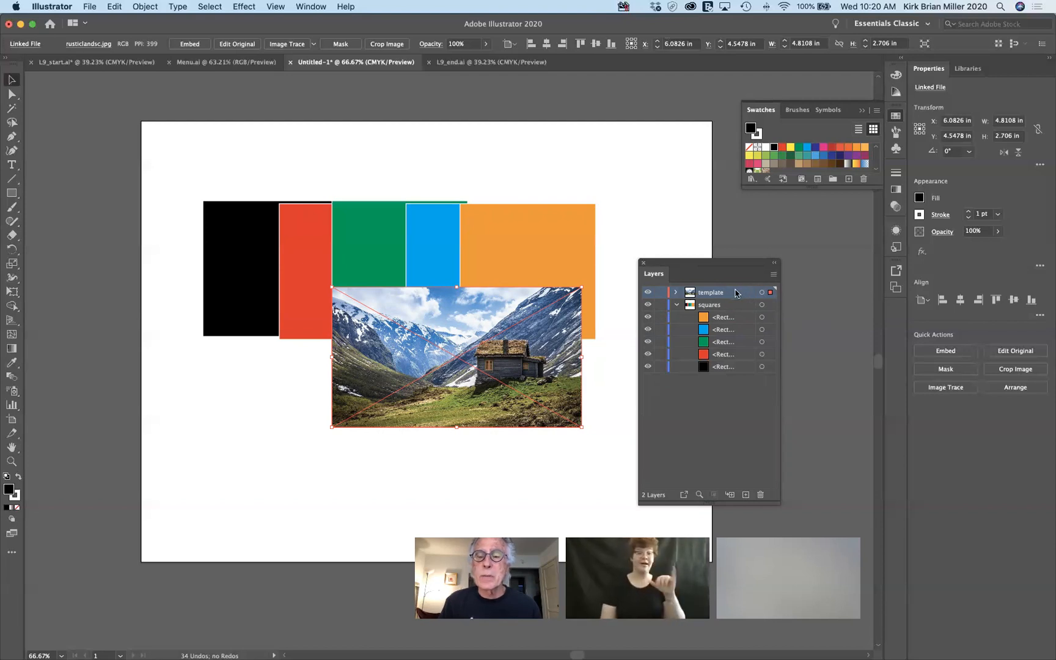
drag(736, 294, 725, 373)
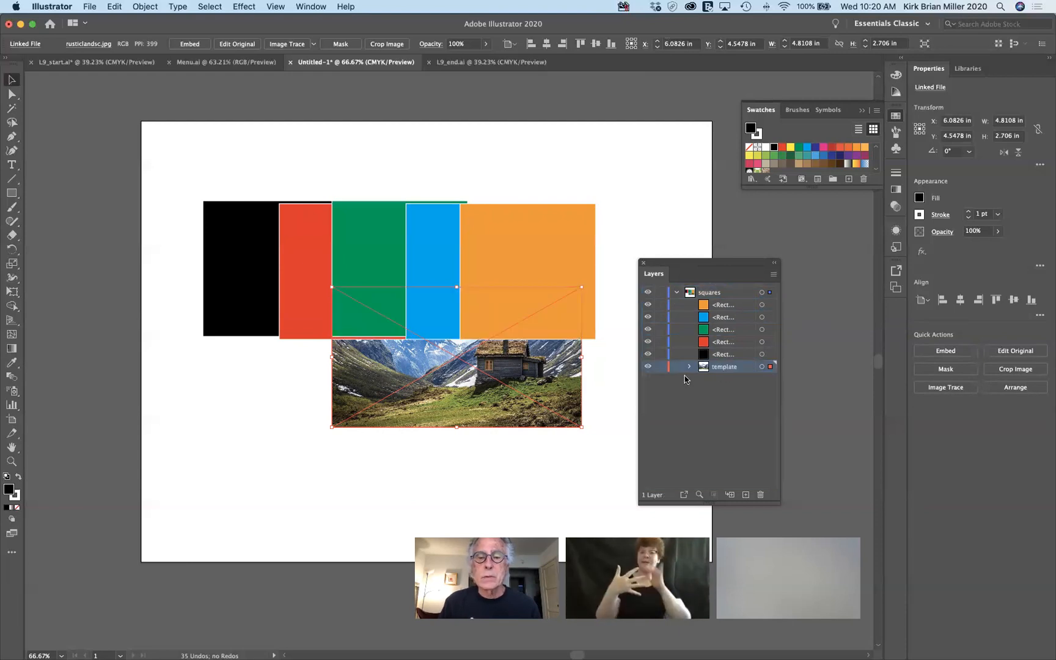
Turn on the Template option for the template layer with images dimmed to 50%, and hide the layer.
double_click(749, 367)
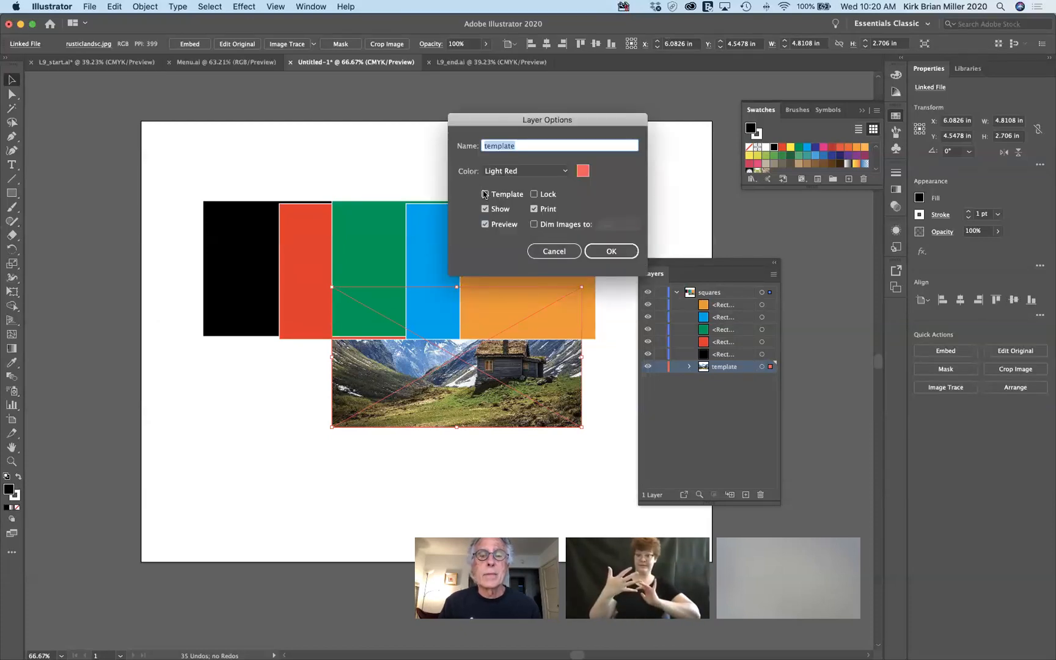
click(485, 194)
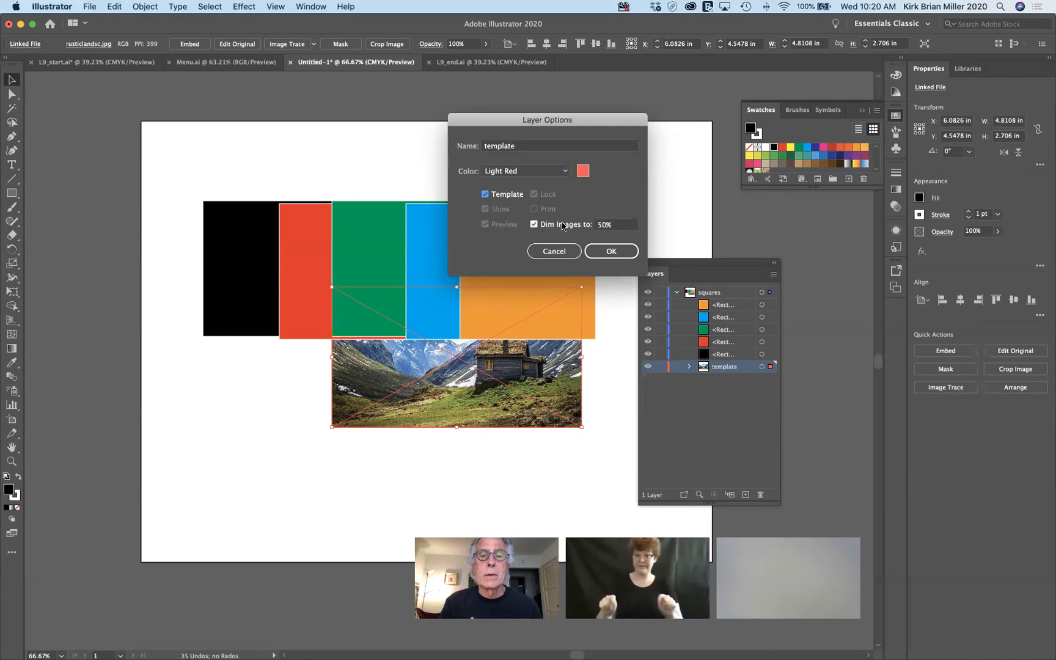
click(611, 251)
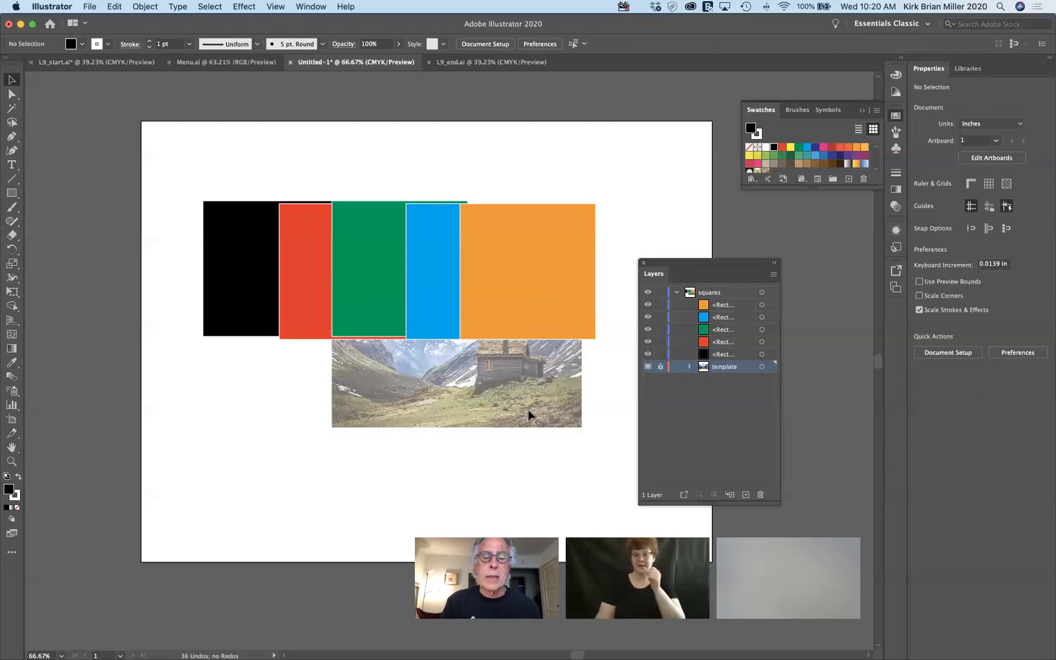
click(648, 367)
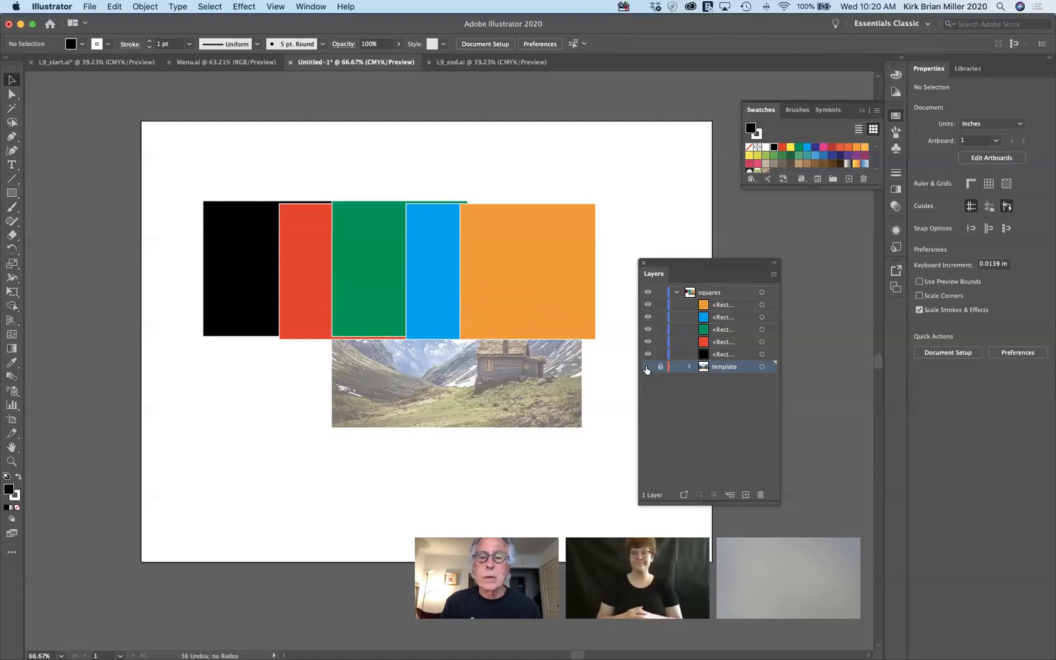
click(676, 294)
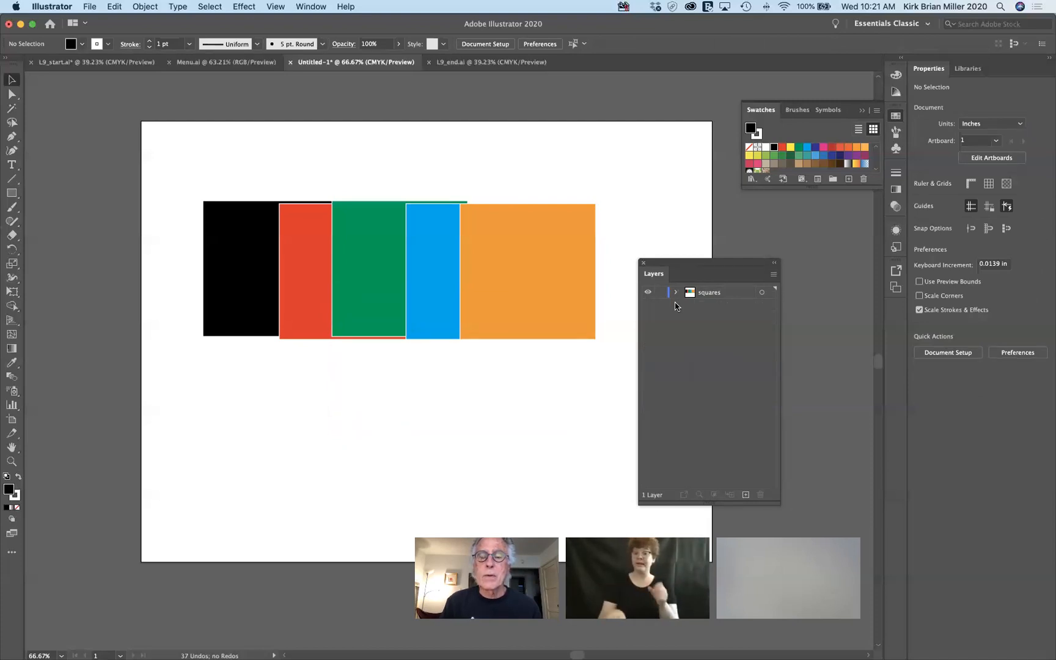
click(677, 293)
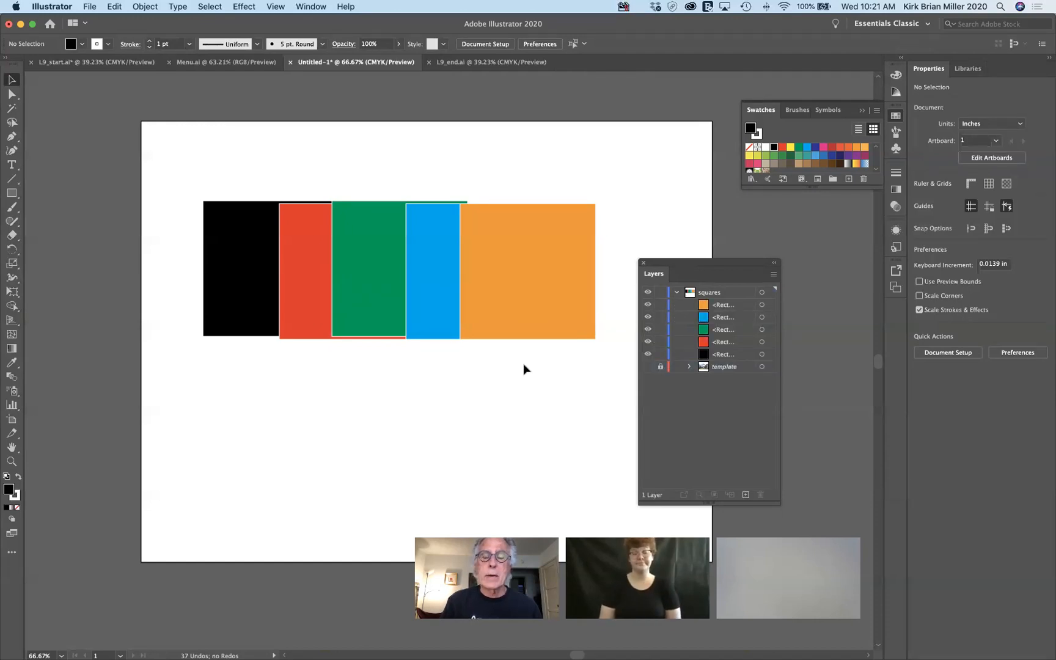
Add a new layer named circles above the squares layer, and collapse the squares layer.
click(709, 293)
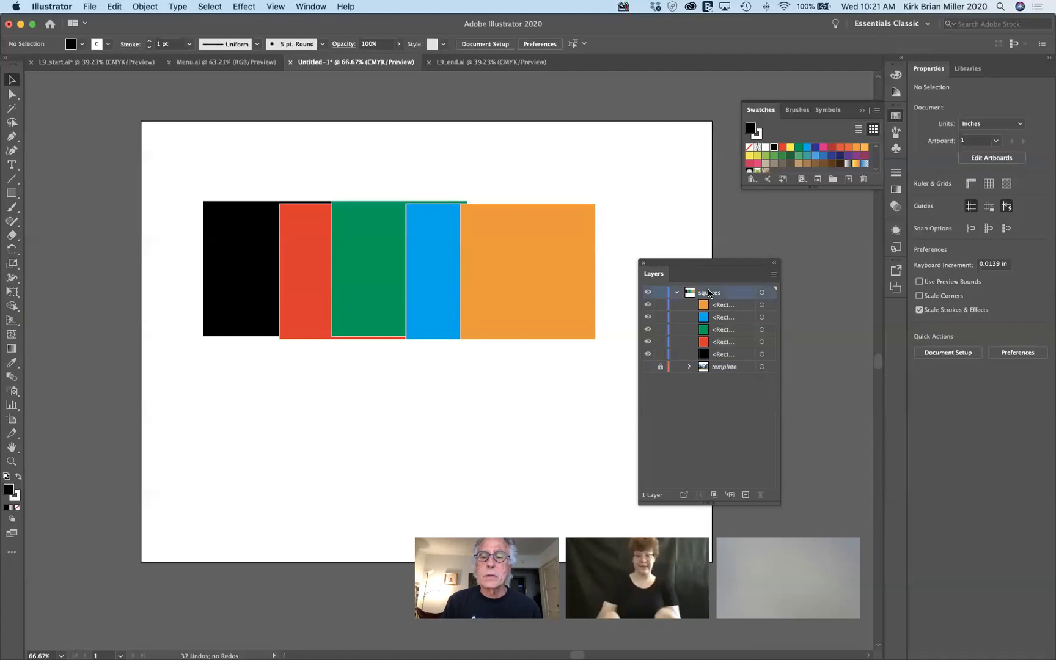
click(745, 494)
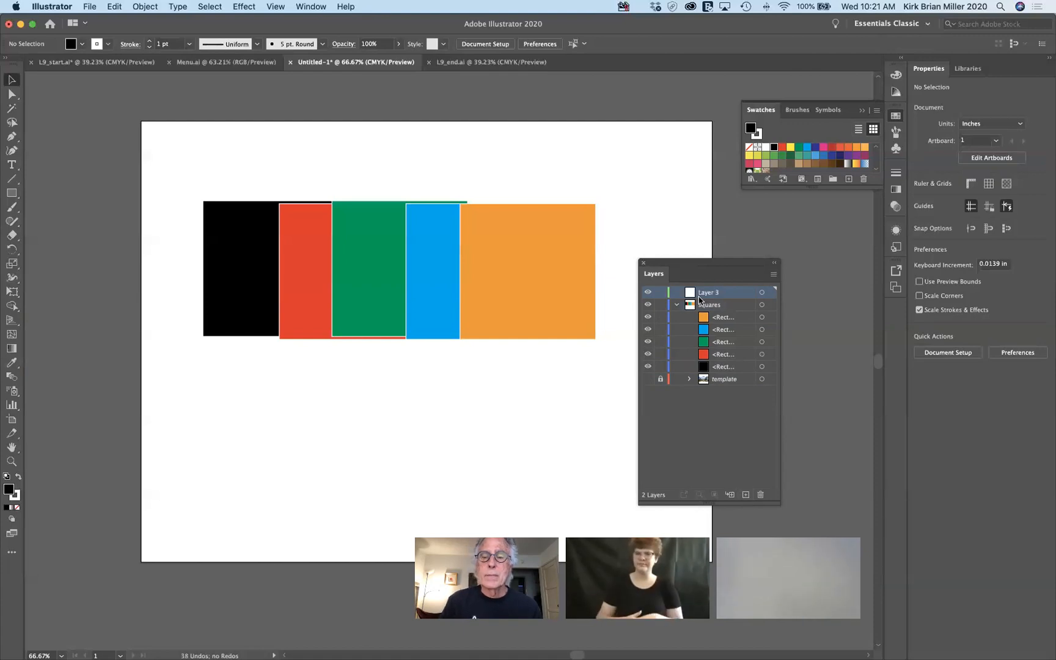
double_click(711, 293)
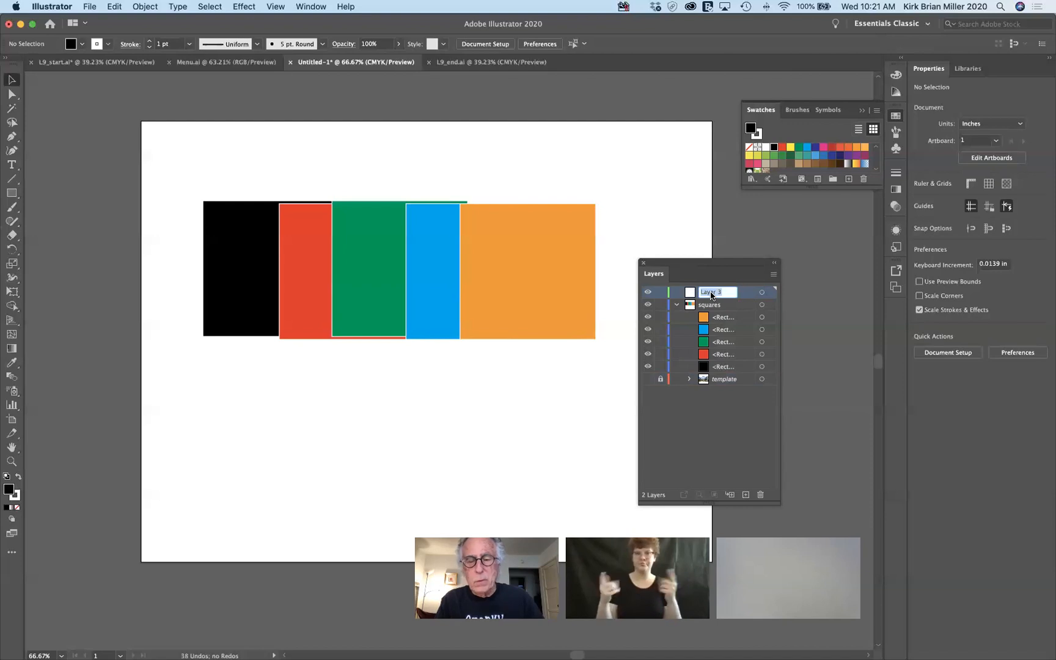
text(circles)
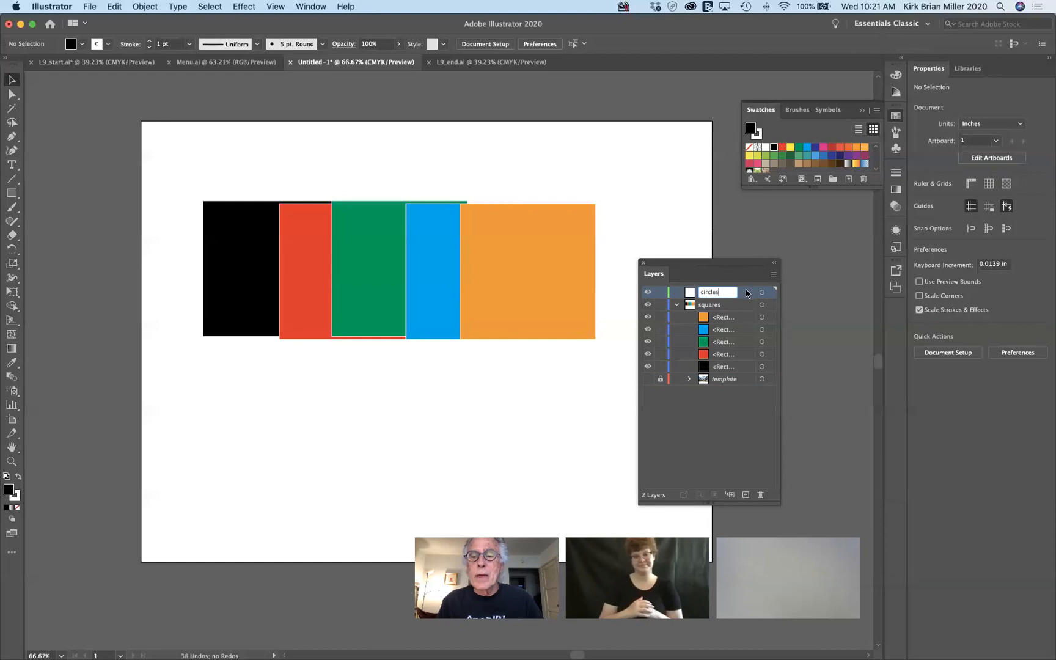
key(Return)
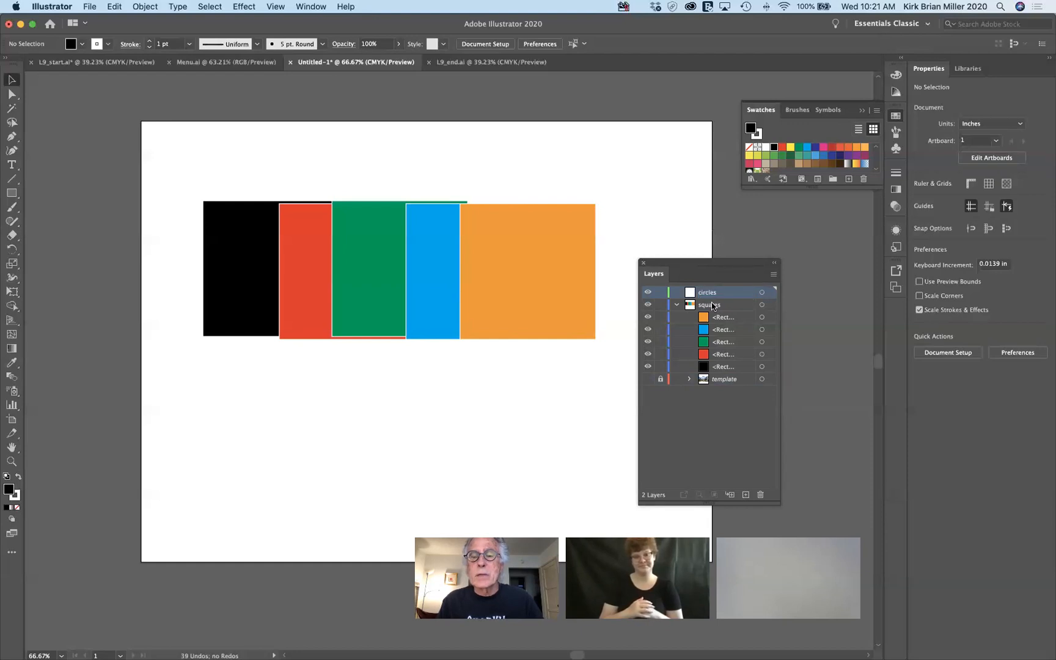
click(676, 305)
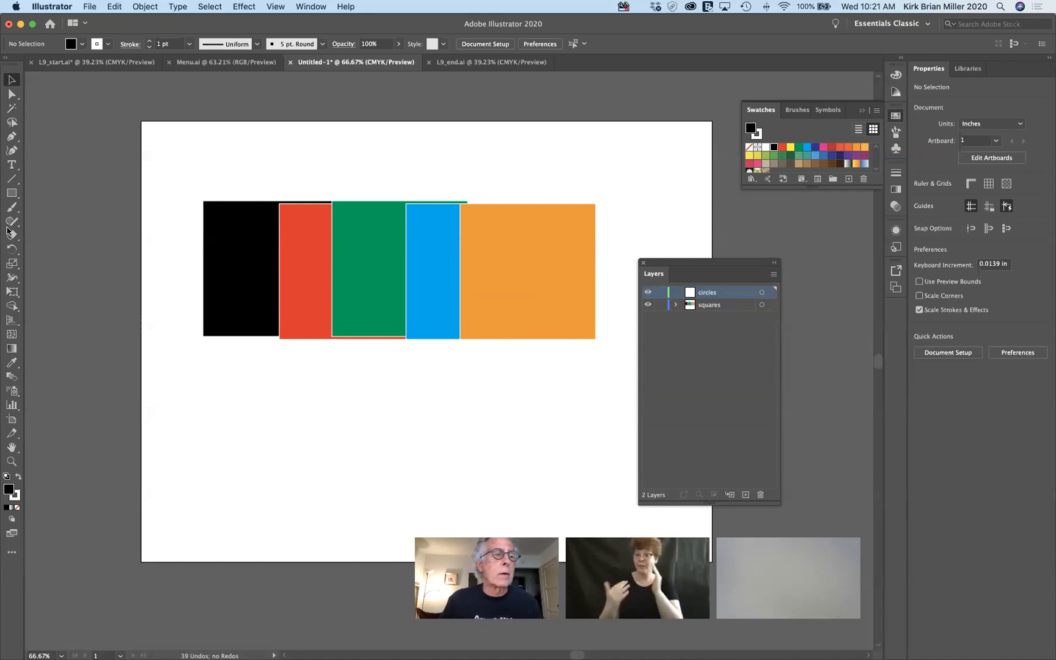
Draw a black circle about 2.18 in across below the black square on the circles layer, undoing the stray resize.
click(17, 191)
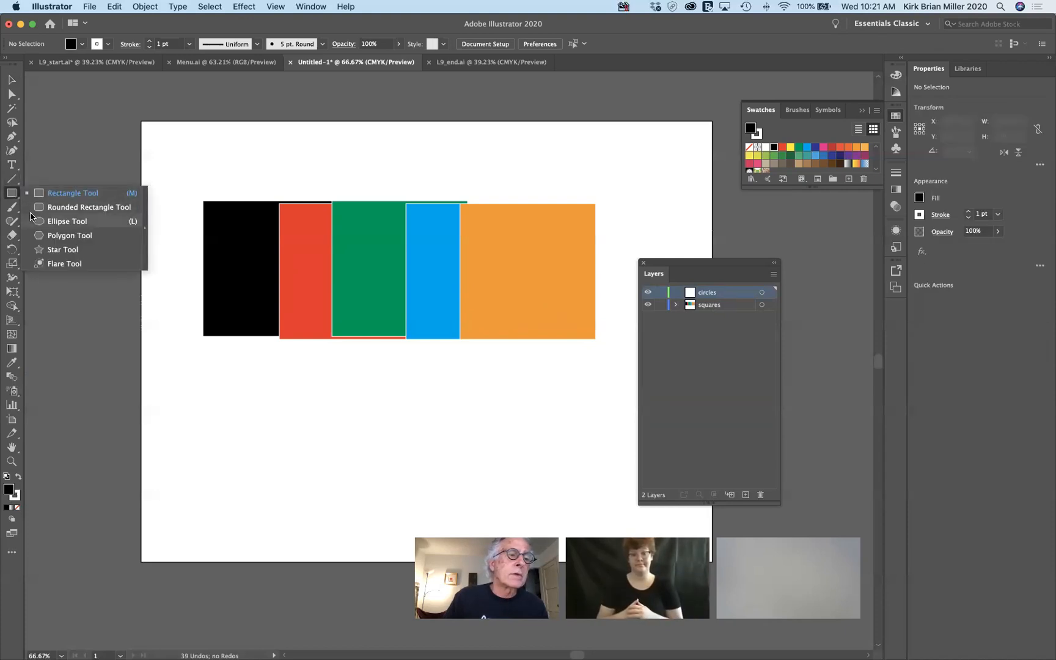
click(35, 218)
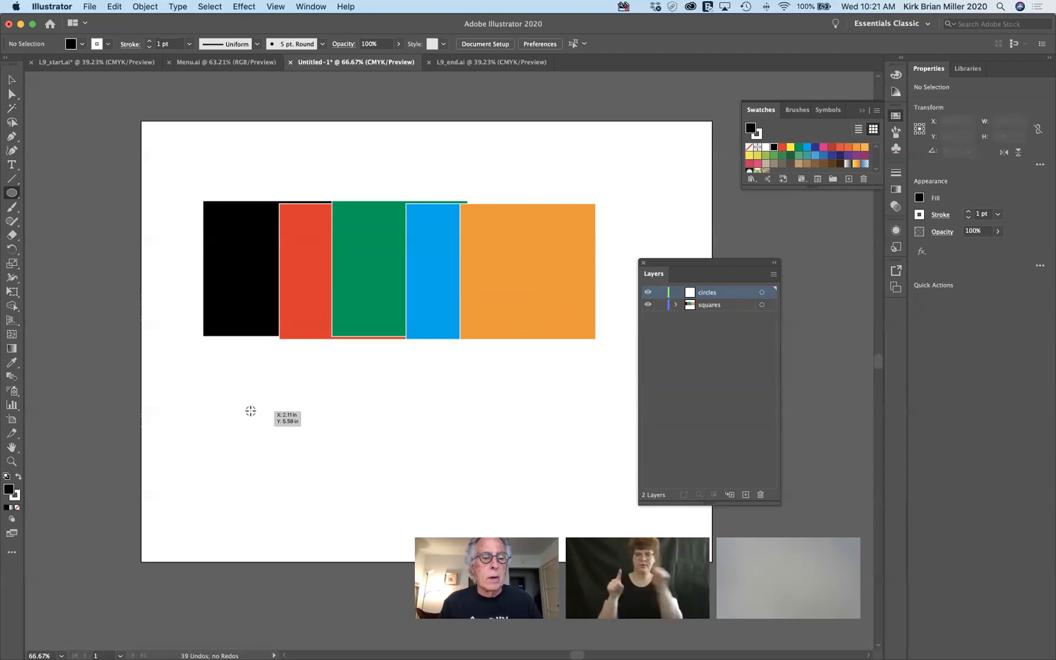
drag(249, 407, 304, 463)
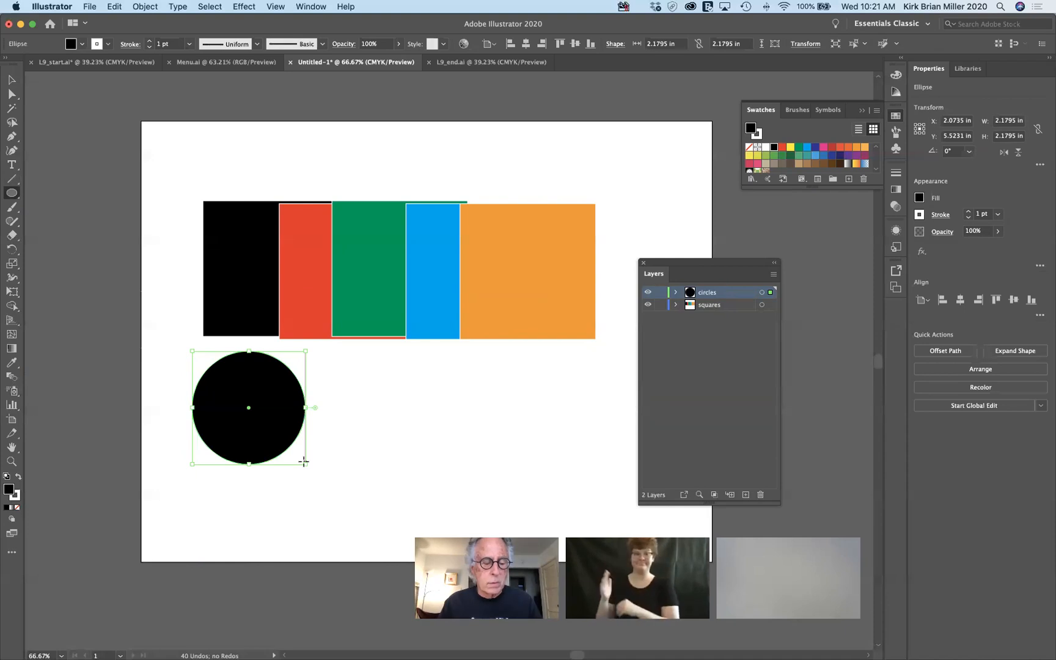
drag(303, 462, 317, 475)
key(super+z)
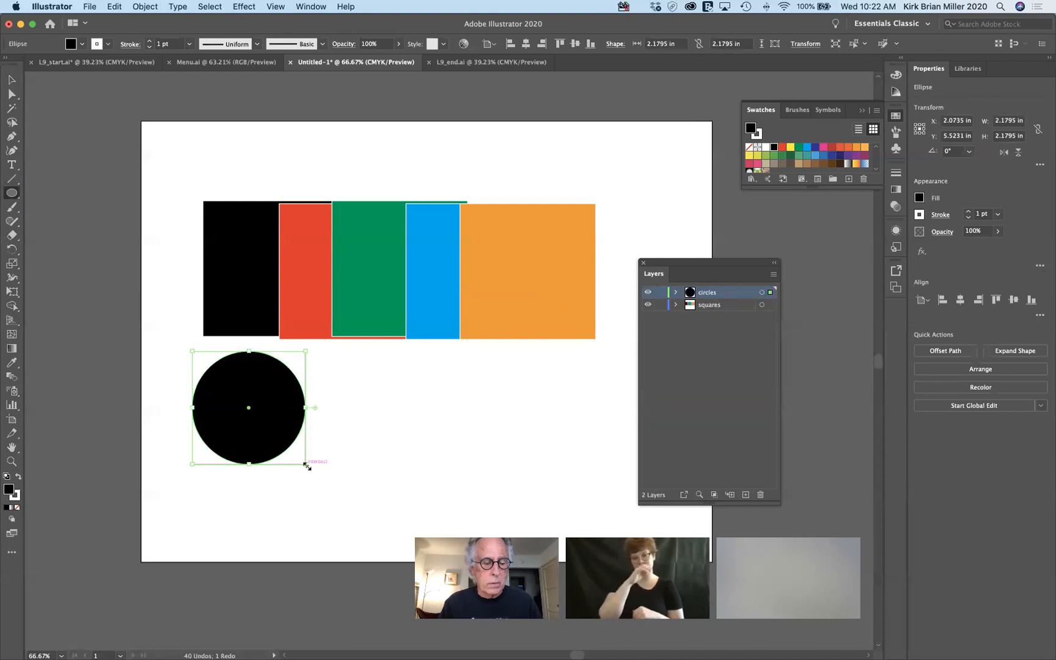
Enlarge the black circle to about 2.79 in across and add a red-filled copy overlapping its right half.
drag(307, 466, 322, 487)
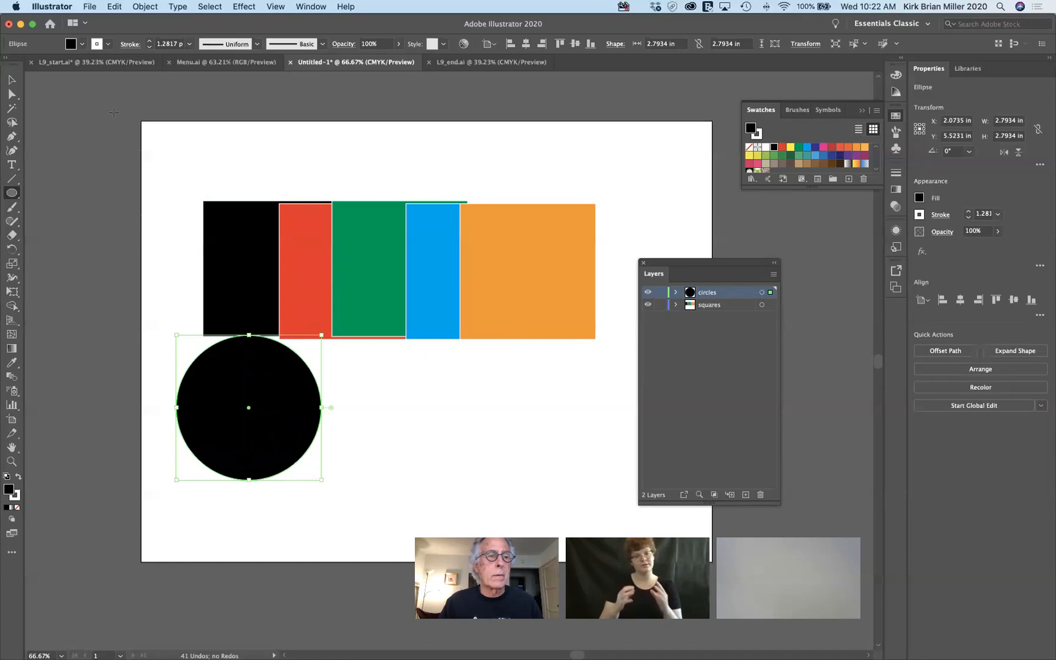
click(12, 80)
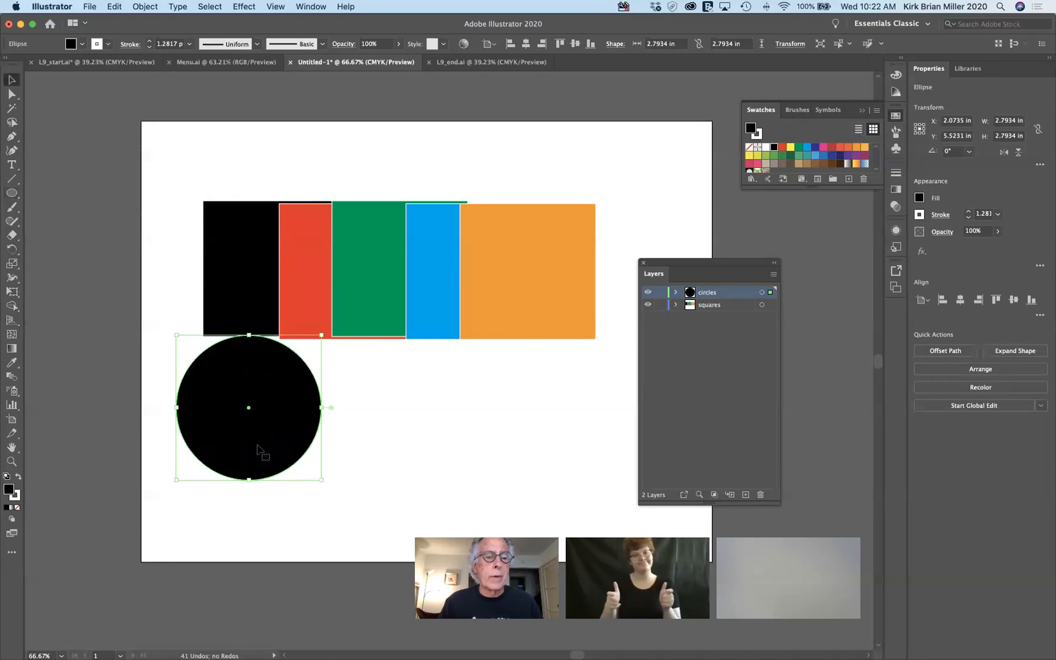
drag(289, 453, 330, 453)
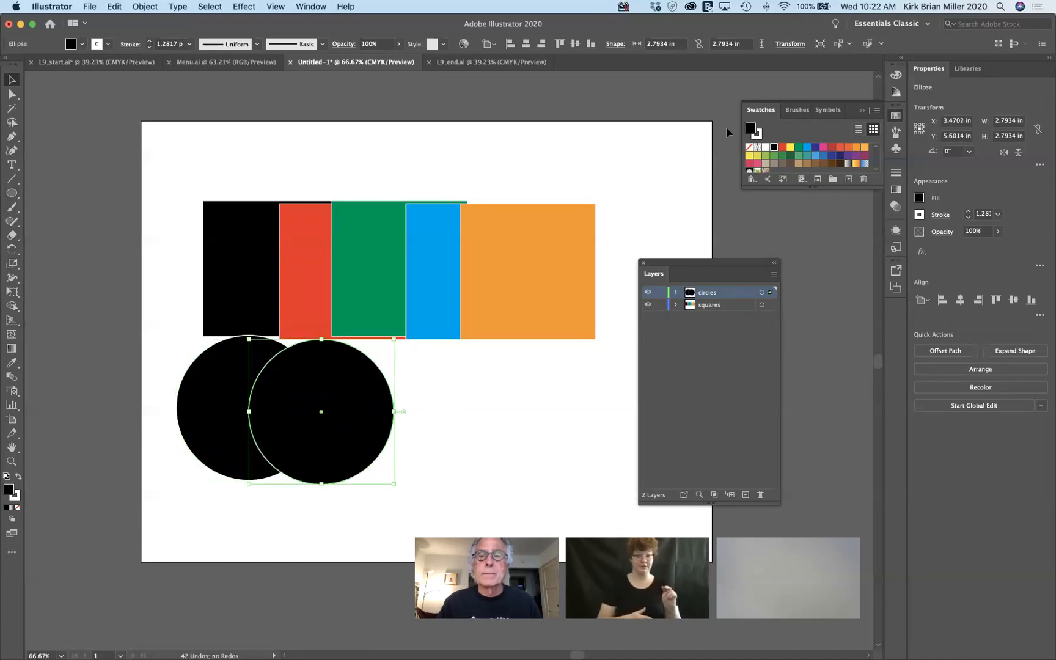
click(782, 148)
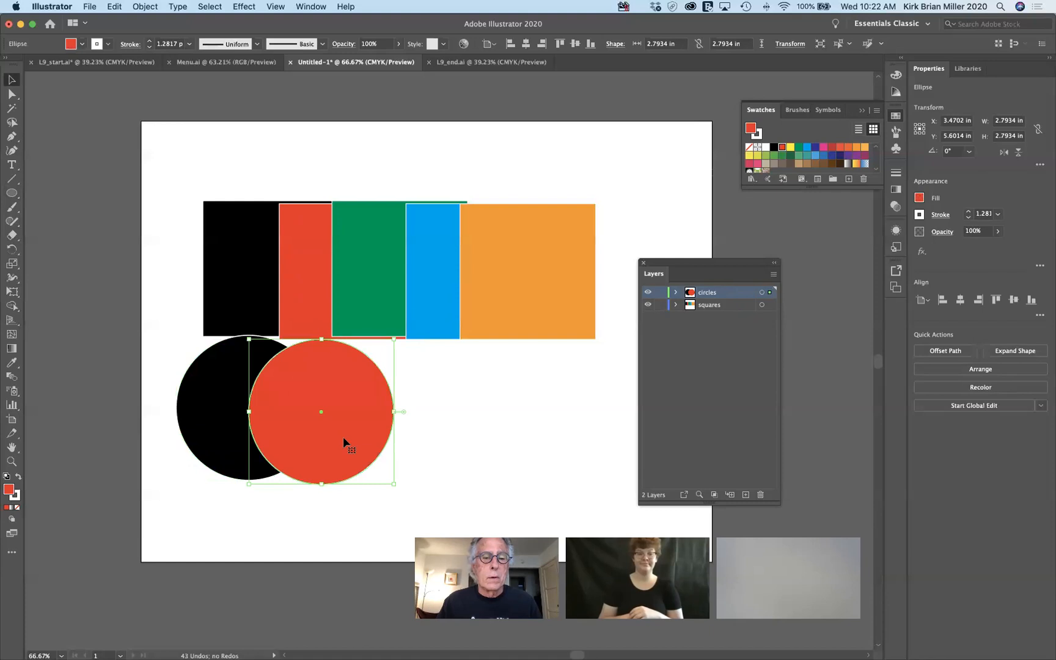
Extend the row to the right with overlapping green, blue and orange copies of the circle, and deselect.
drag(398, 443, 406, 443)
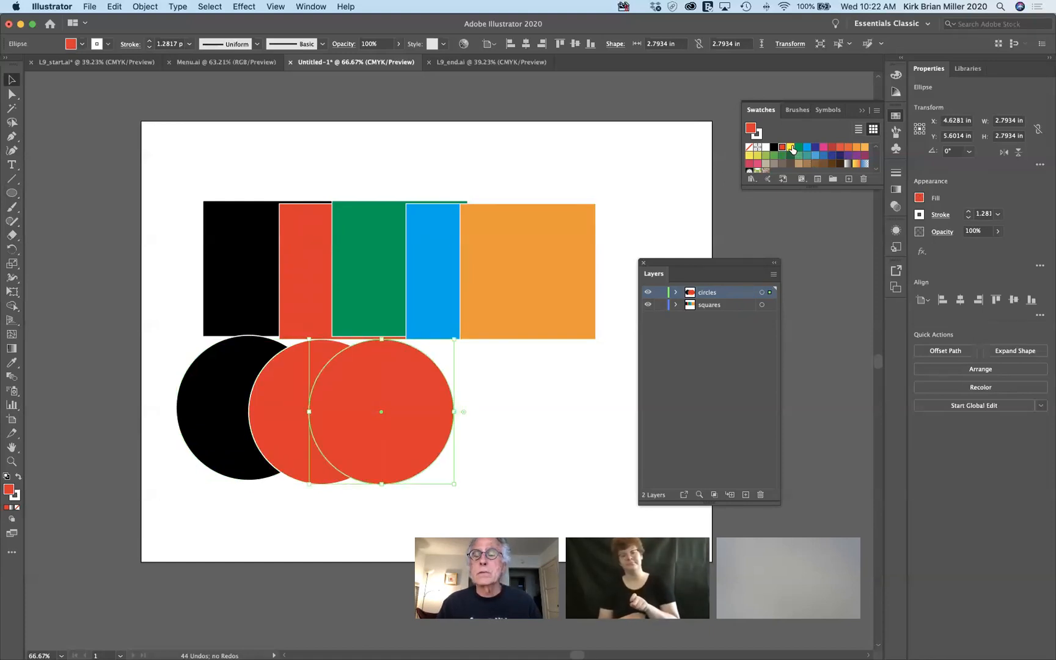
click(798, 148)
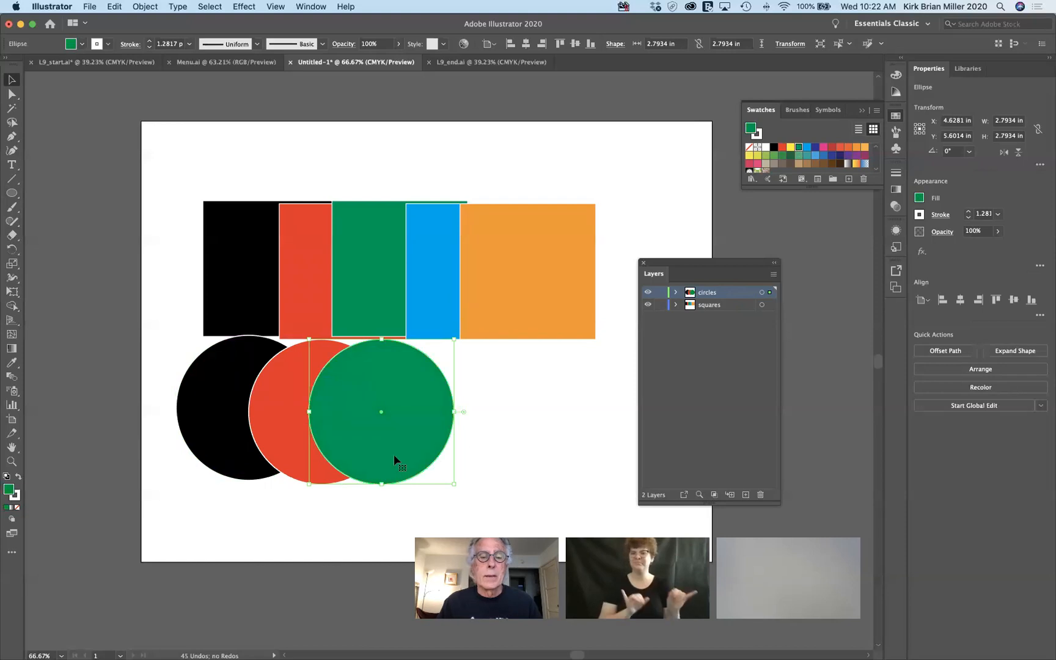
drag(394, 455, 503, 451)
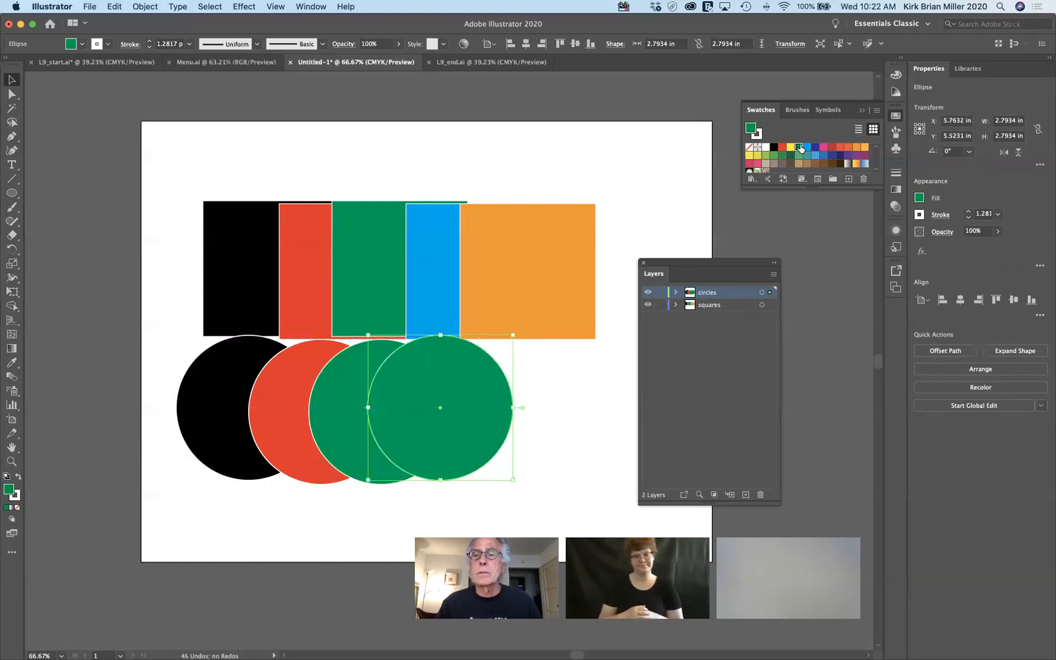
drag(807, 147, 512, 455)
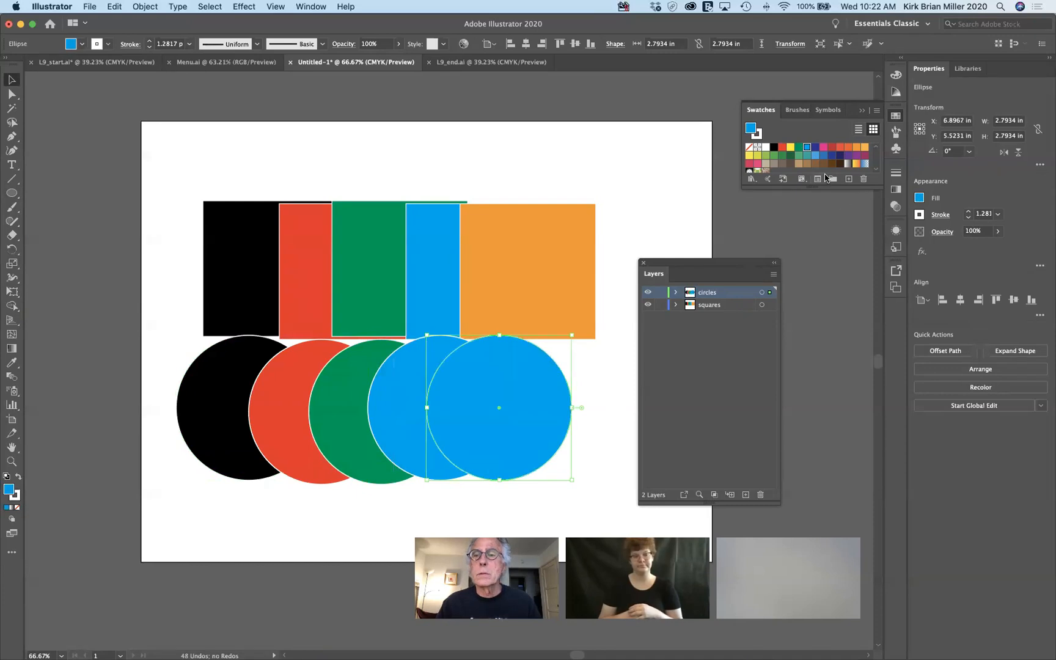
drag(856, 147, 489, 452)
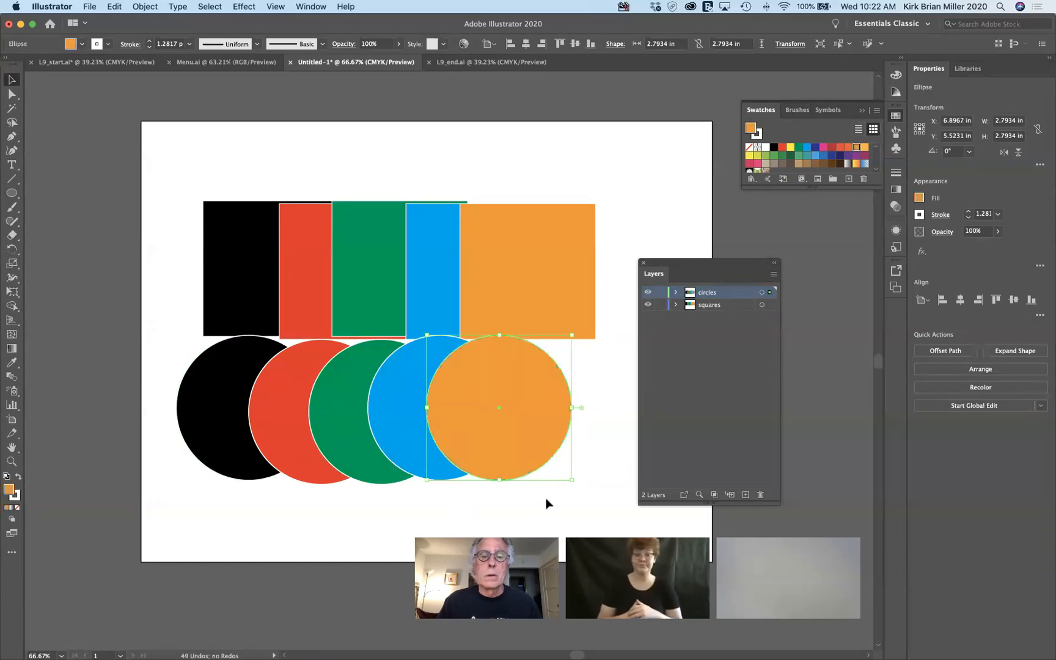
click(593, 517)
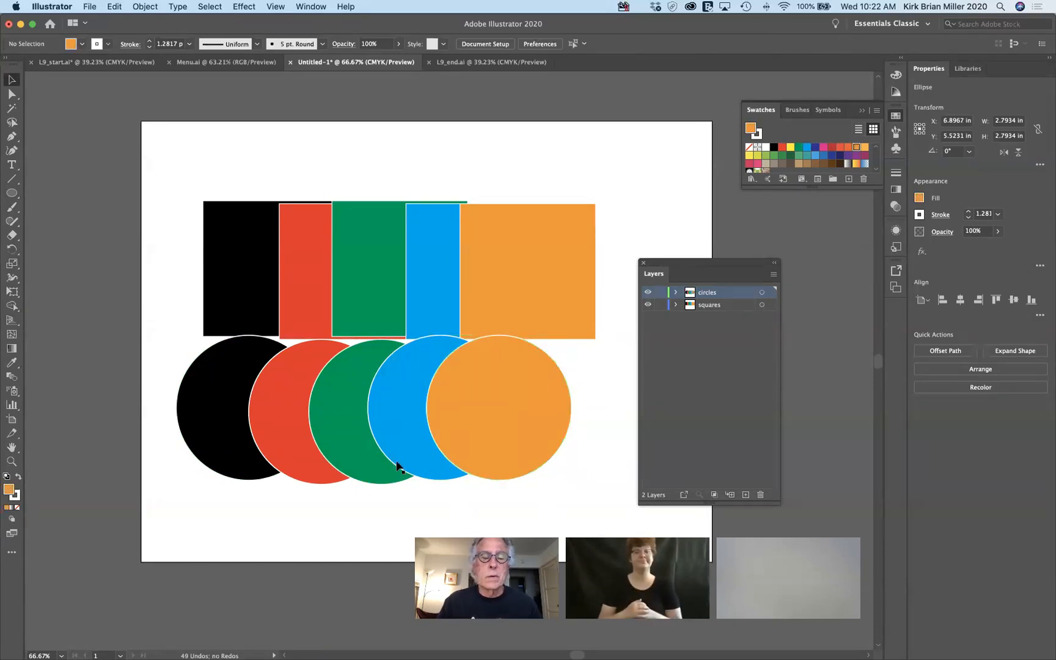
Move all five circles together over the squares and back down into the empty area below them.
drag(168, 344, 530, 495)
drag(500, 460, 521, 352)
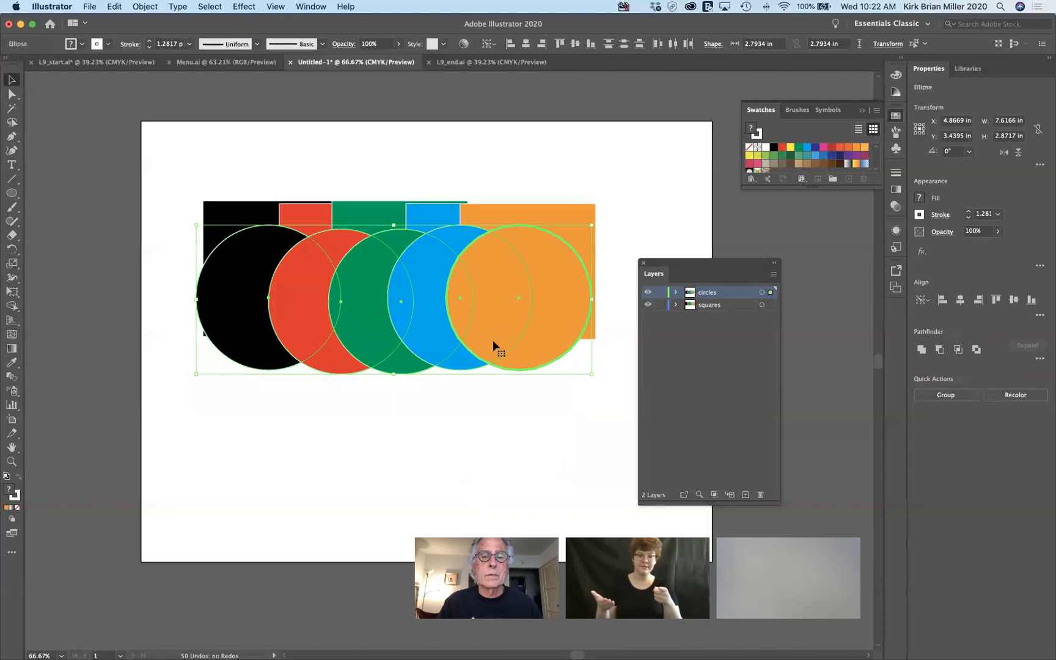
drag(496, 328, 473, 470)
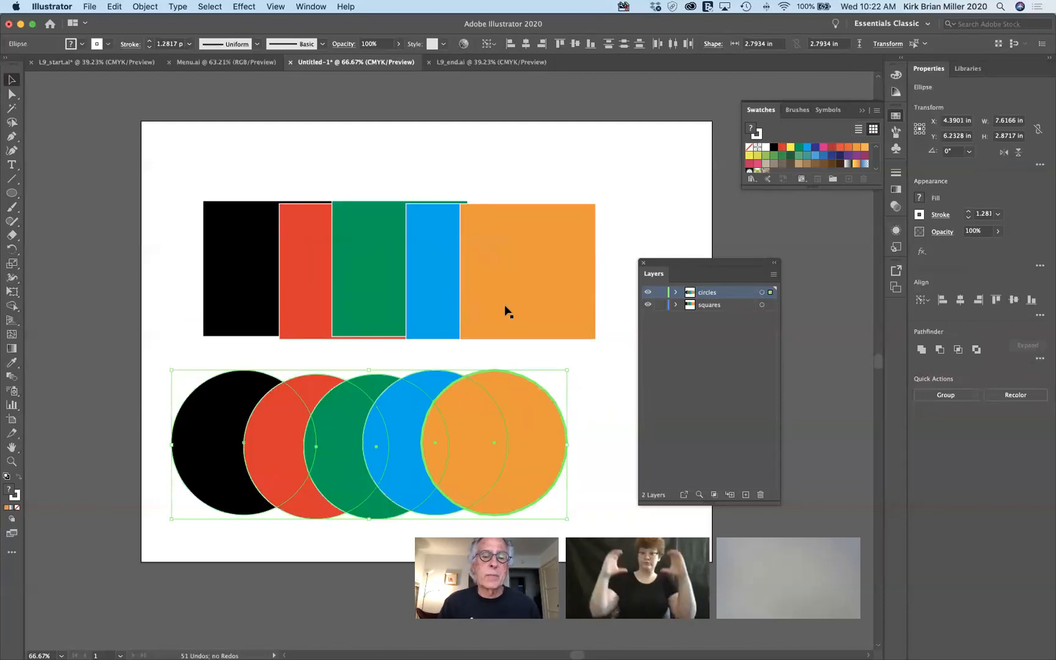
click(596, 416)
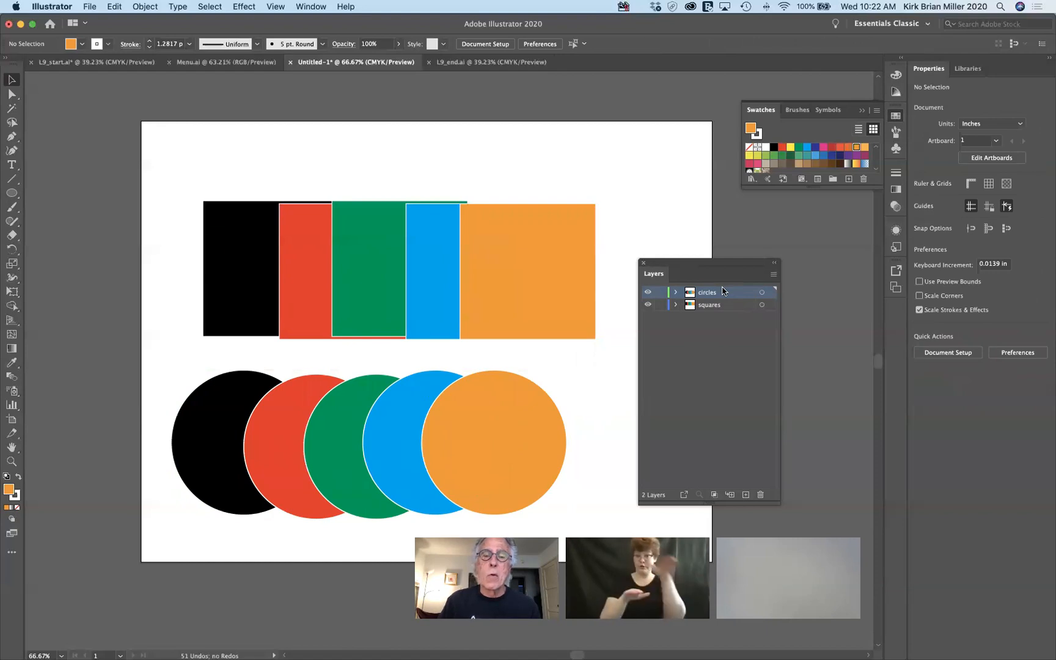
Expand the circles layer and create a sublayer named circleGroup inside it.
click(676, 294)
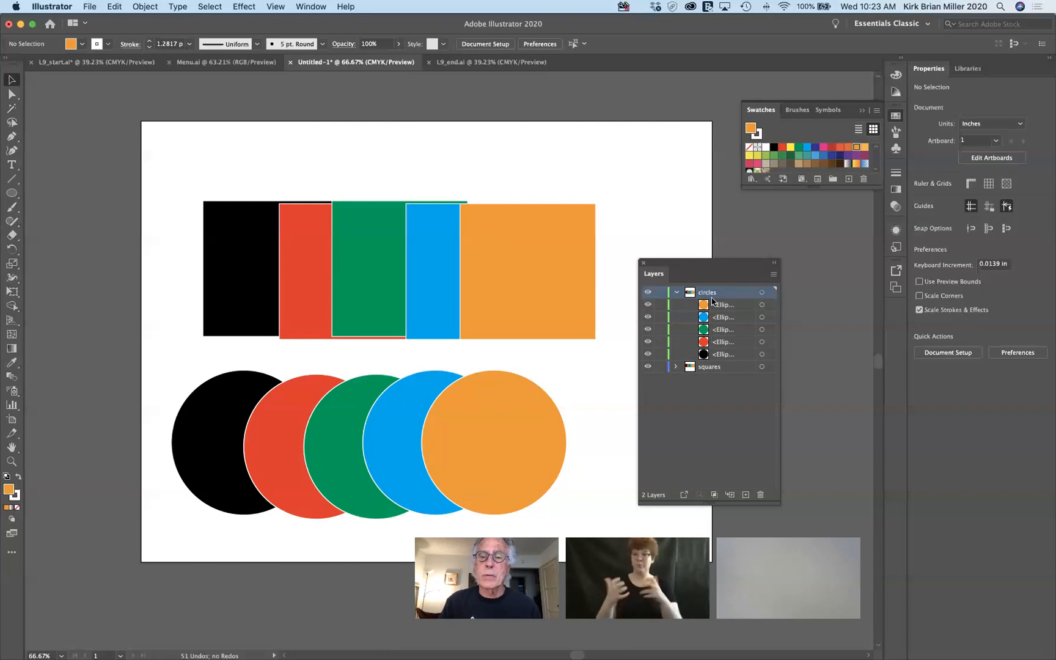
click(729, 496)
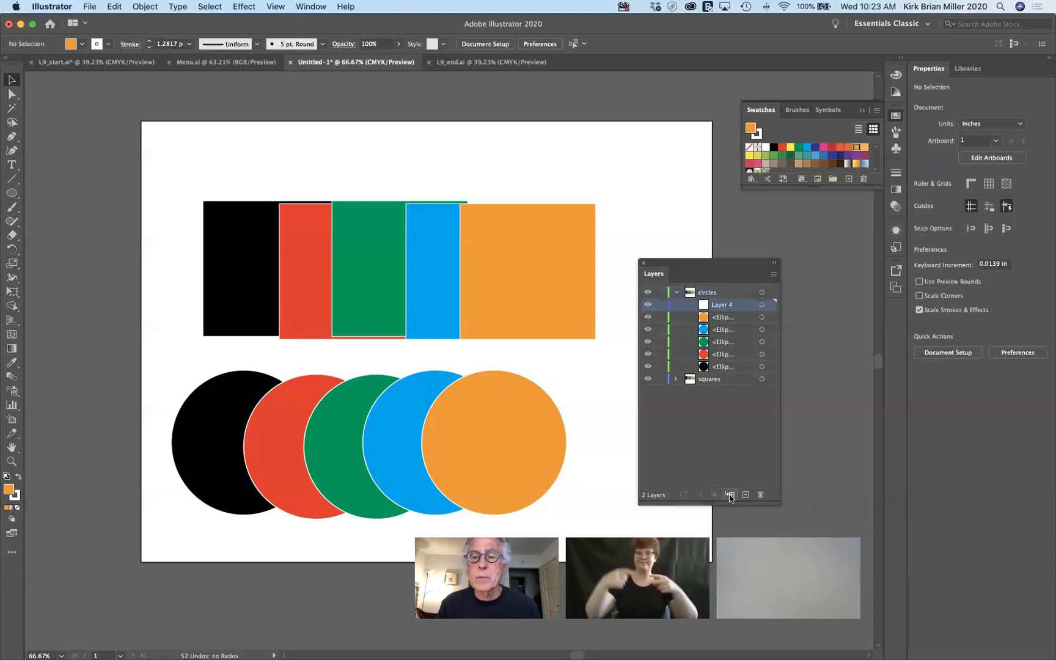
double_click(726, 305)
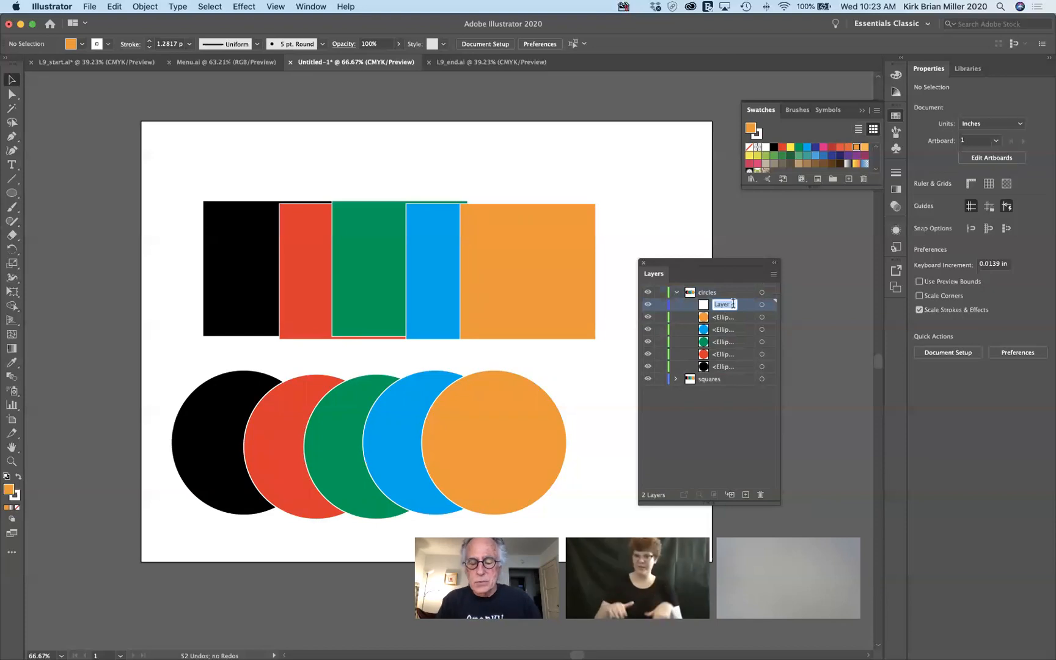
text(gl)
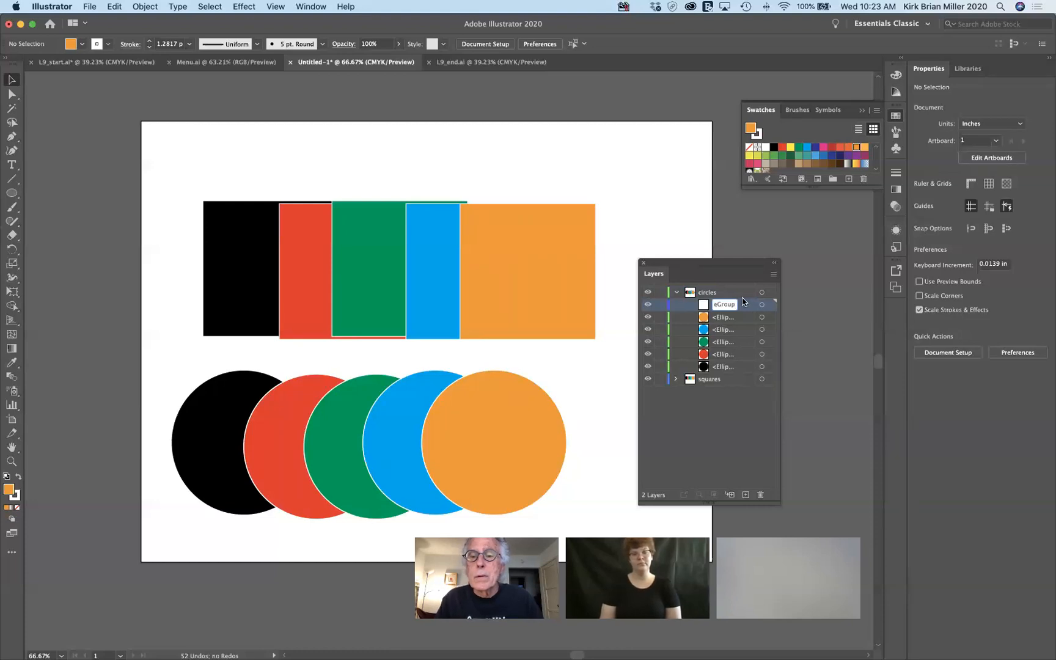
key(Return)
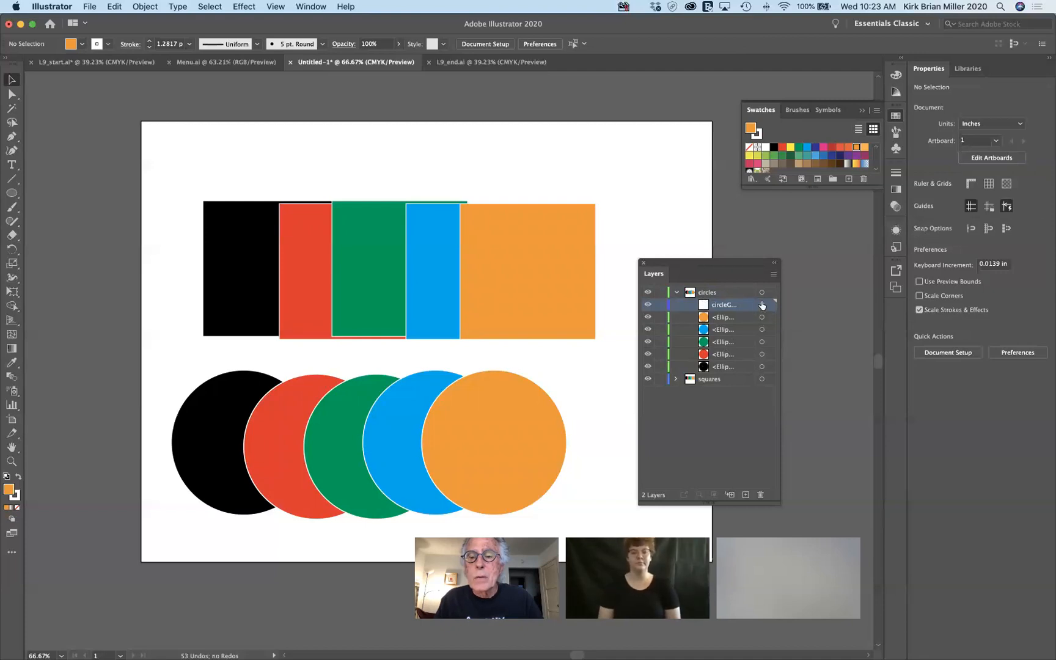
Move all five ellipses into the circleGroup sublayer and check its contents.
click(707, 319)
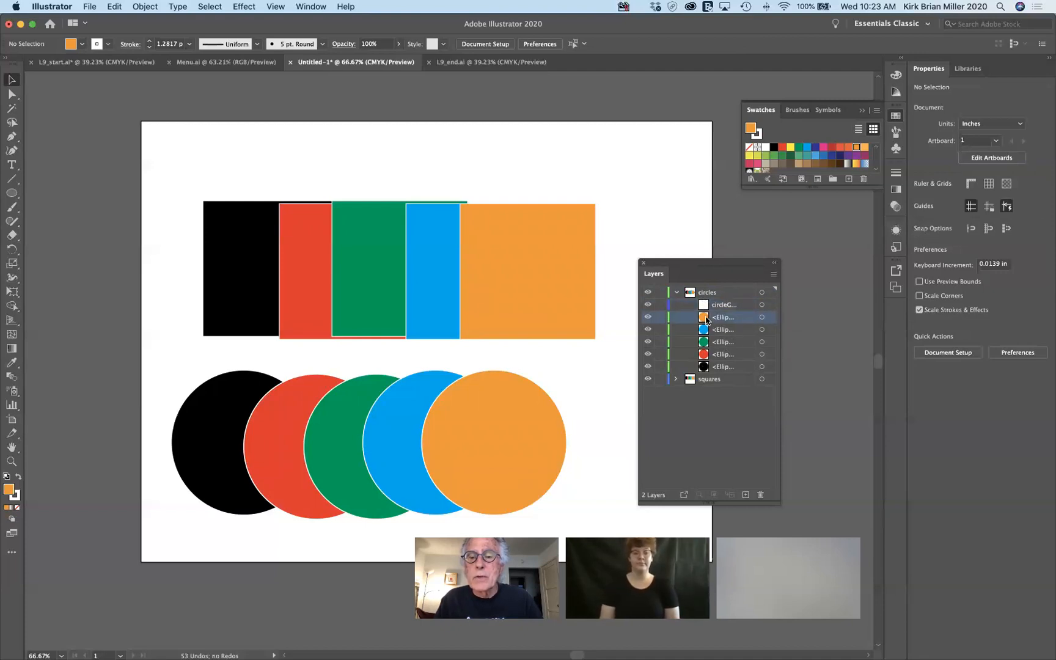
shift+click(718, 367)
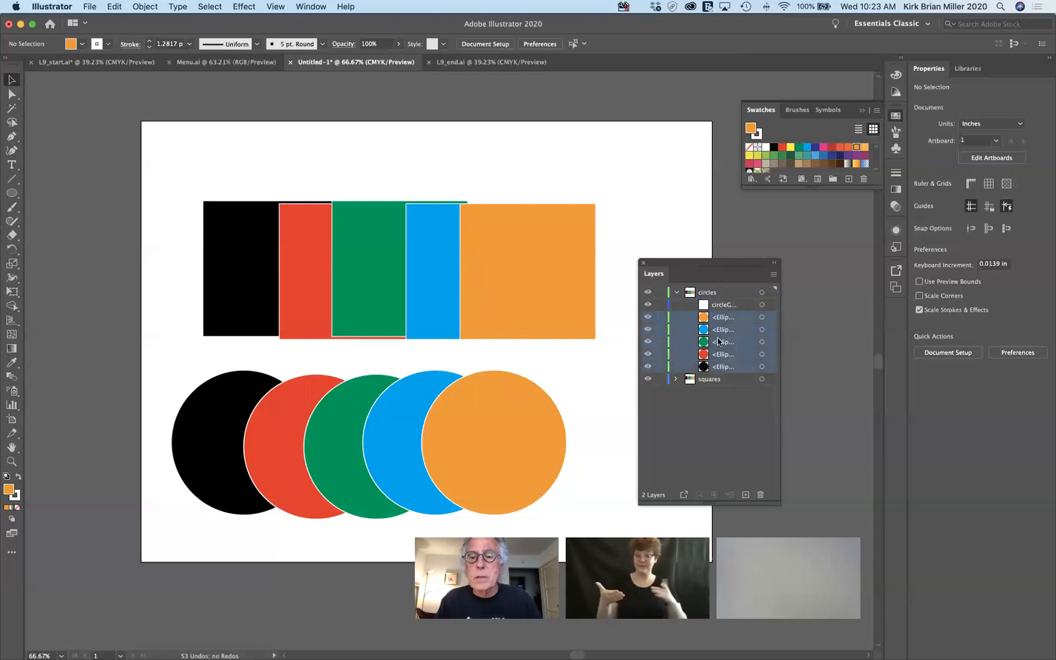
drag(704, 317, 725, 305)
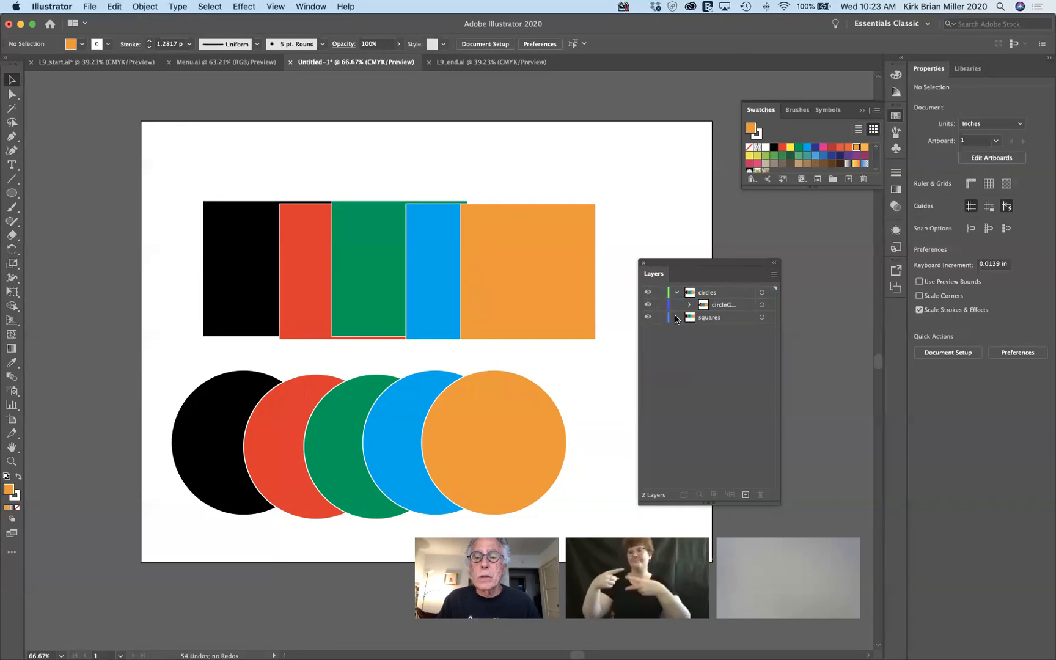
click(676, 293)
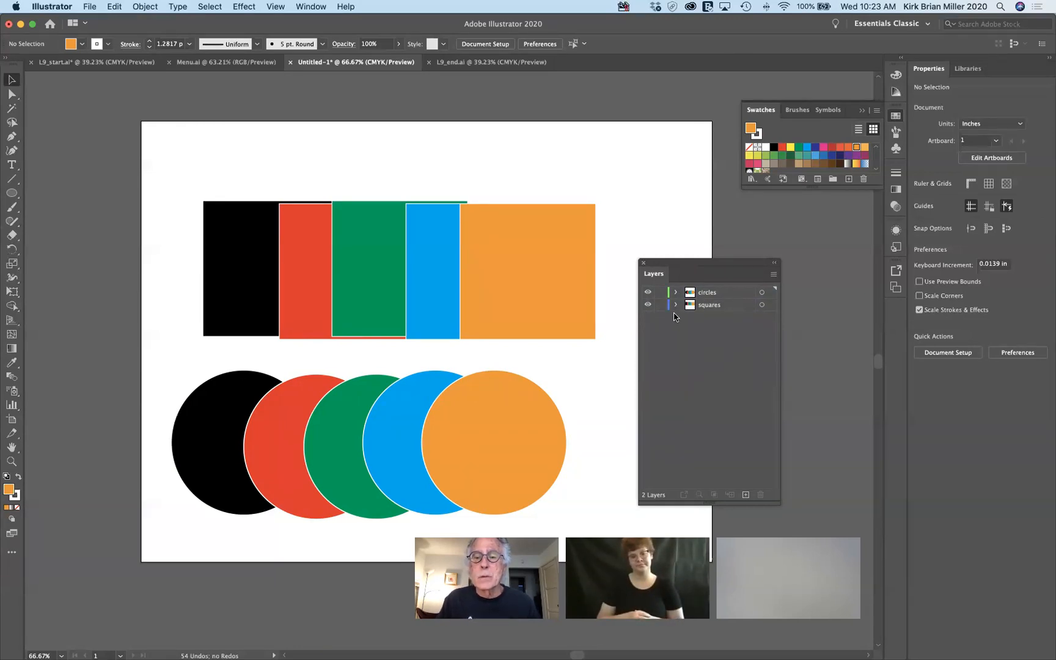
click(676, 293)
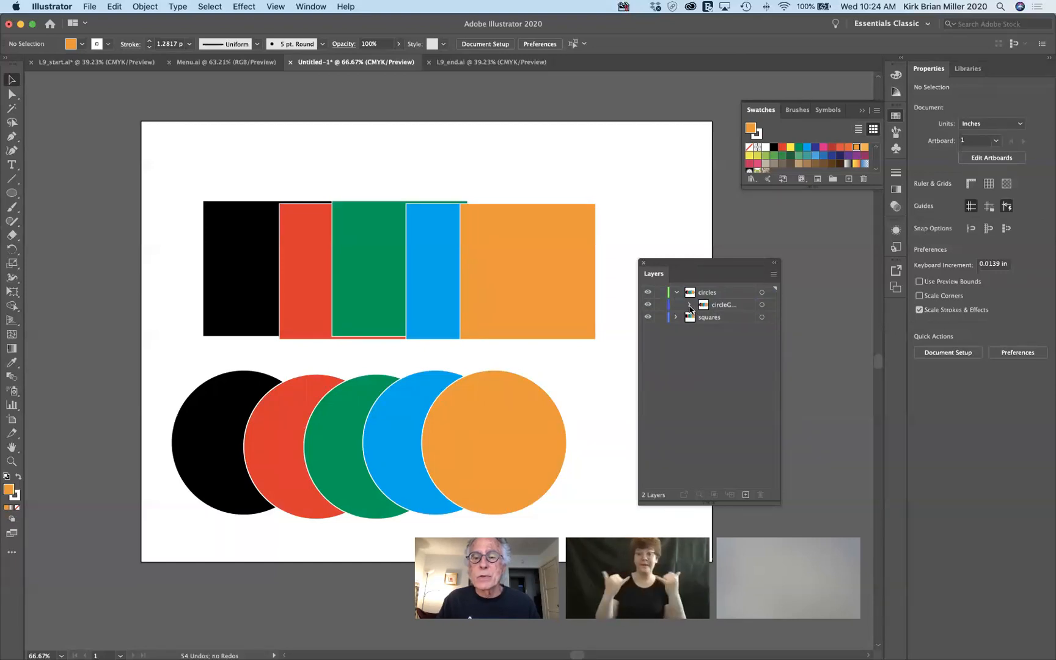
click(689, 306)
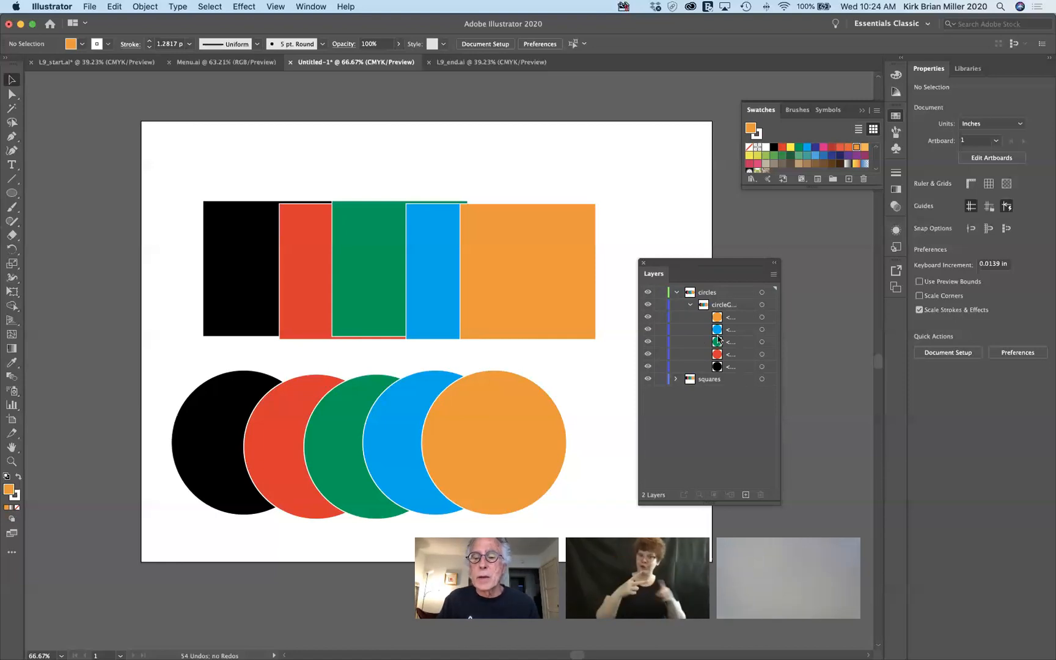
click(690, 305)
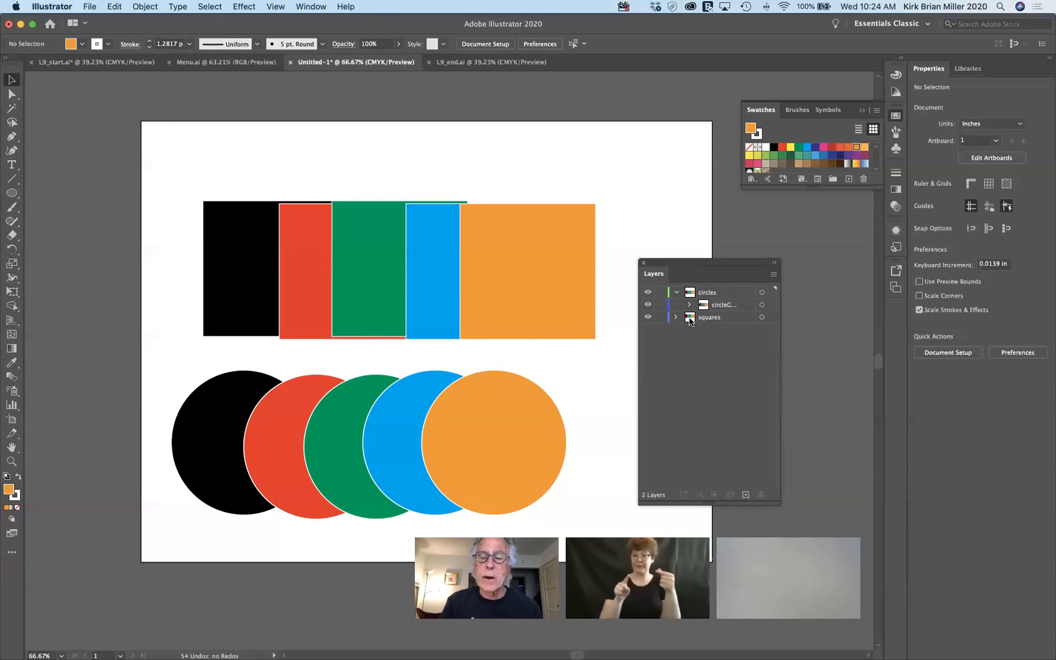
Move the green rectangle from the squares layer to the top of the circles layer, and place it over the circles on the artboard.
click(690, 318)
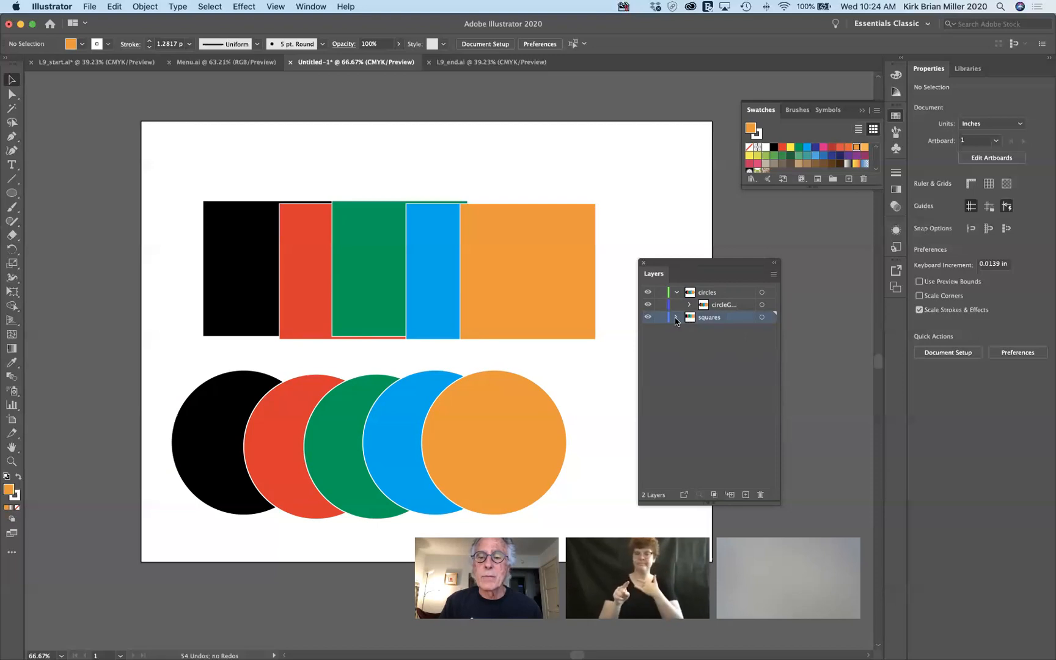
click(676, 319)
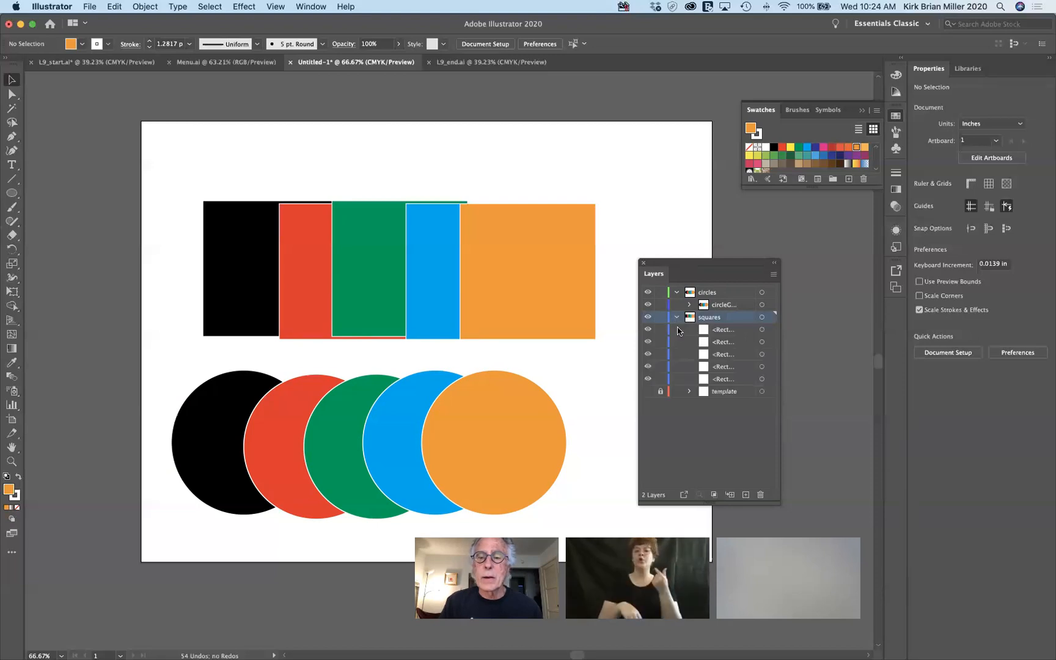
click(716, 356)
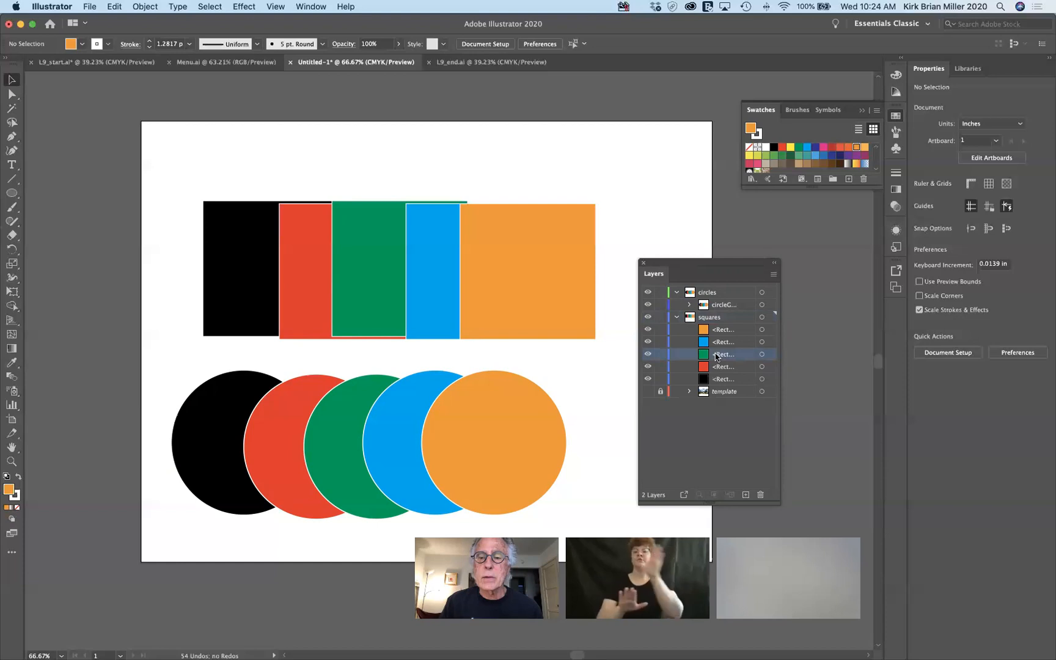
drag(716, 357, 720, 293)
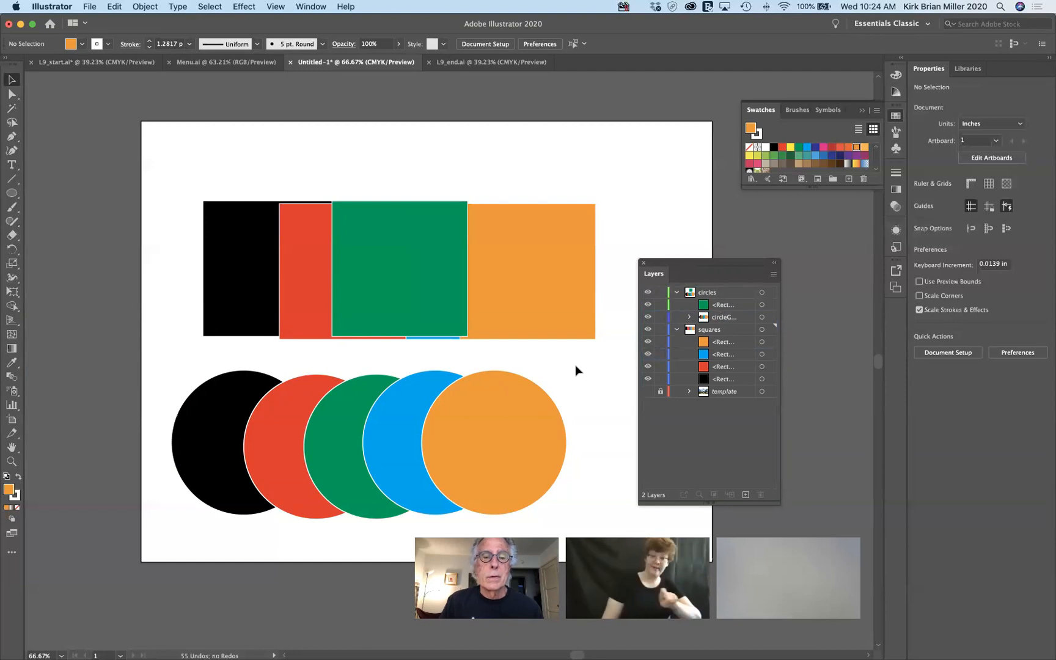
drag(423, 421, 424, 426)
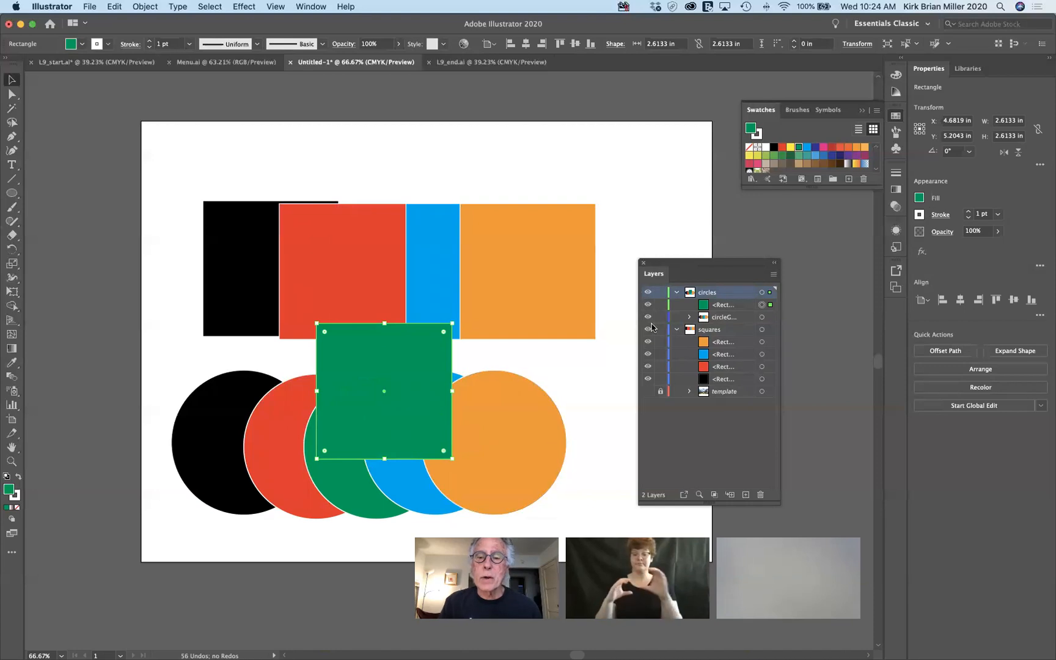
Deselect the green square, collapse the circles layer, and leave the squares layer expanded to show its objects and template sublayer.
click(676, 330)
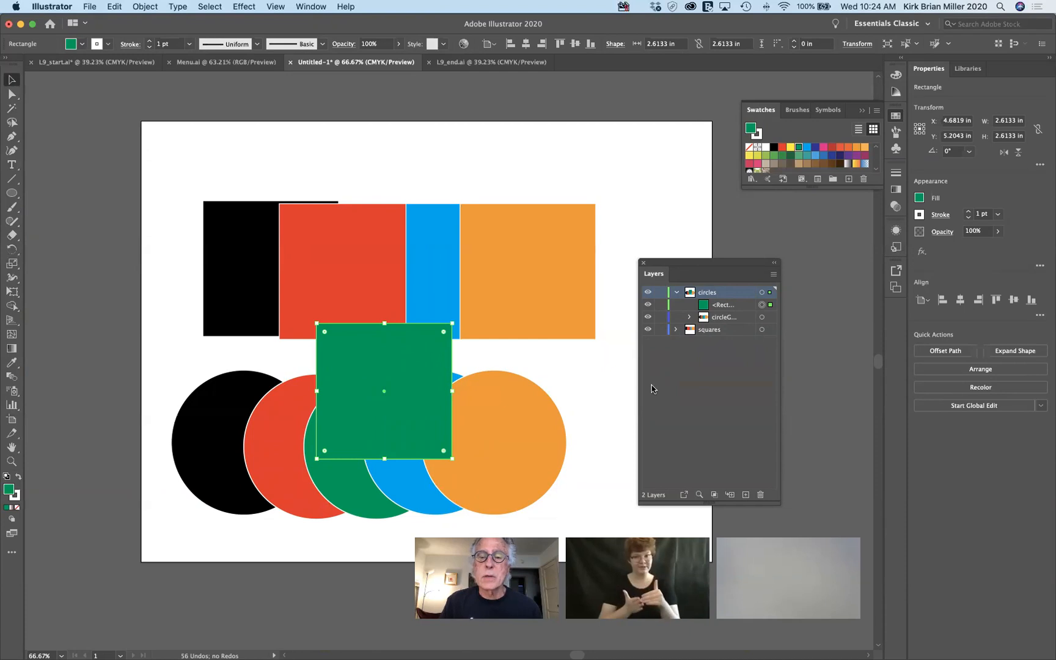
click(595, 386)
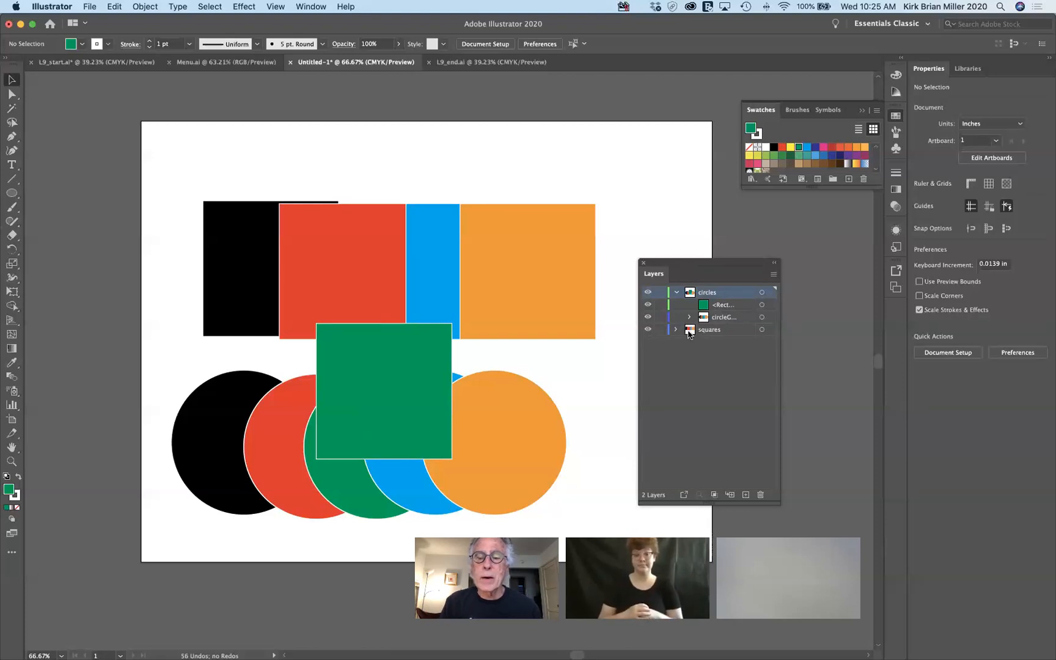
click(688, 372)
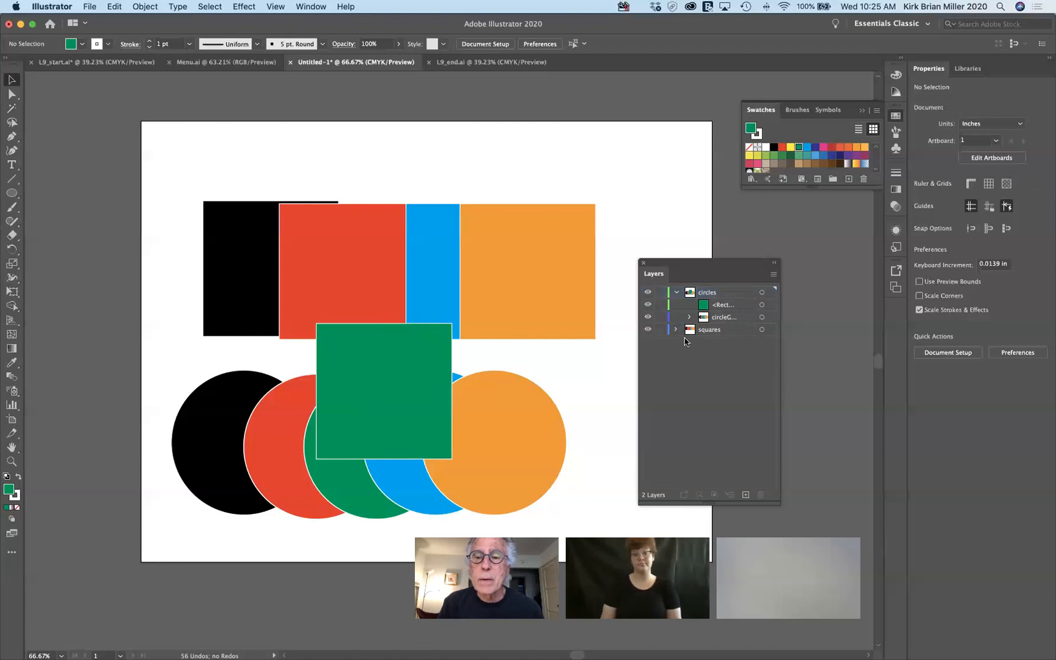
click(675, 292)
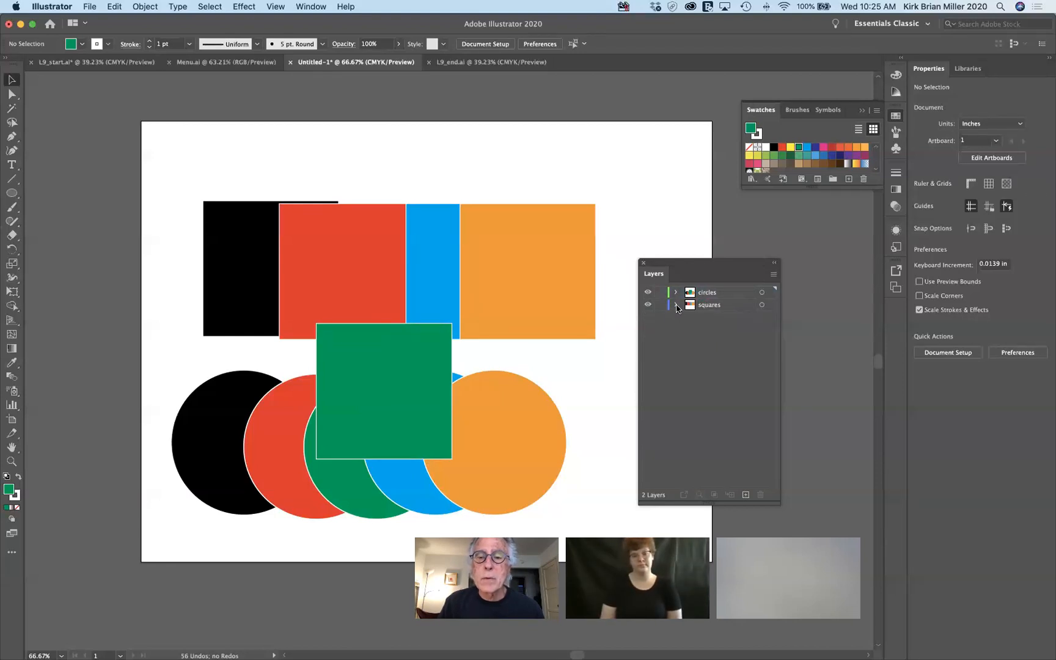
click(676, 305)
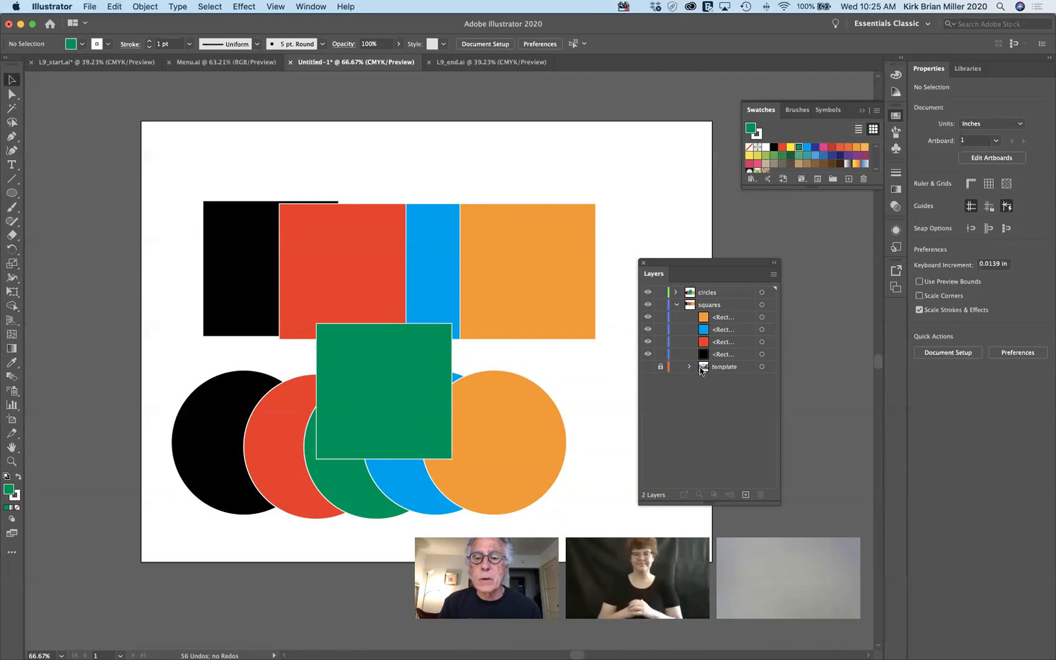
Move the template sublayer out of the squares layer, and nest it inside a new layer created above it.
drag(700, 371, 703, 385)
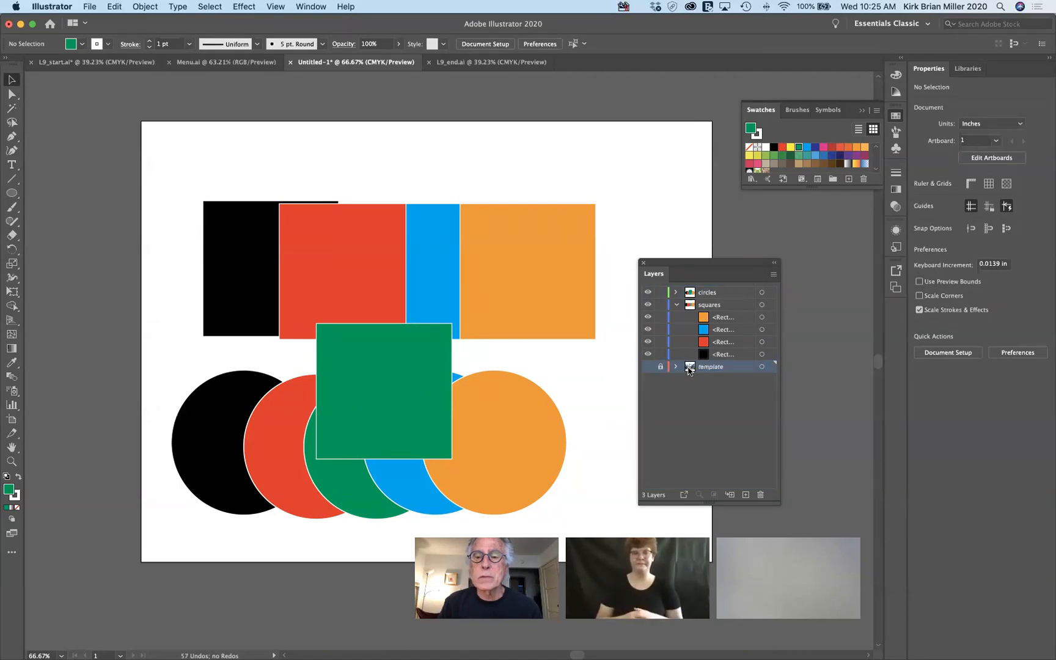
click(746, 494)
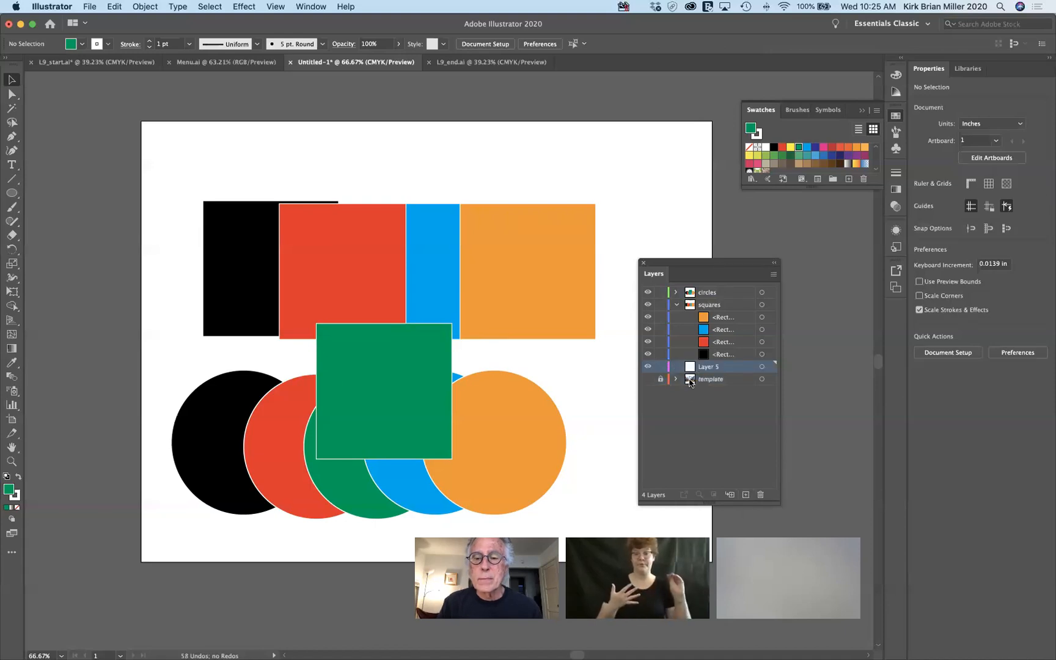
click(689, 380)
mouse_move(690, 382)
mouse_down()
mouse_move(686, 420)
mouse_move(691, 366)
mouse_up()
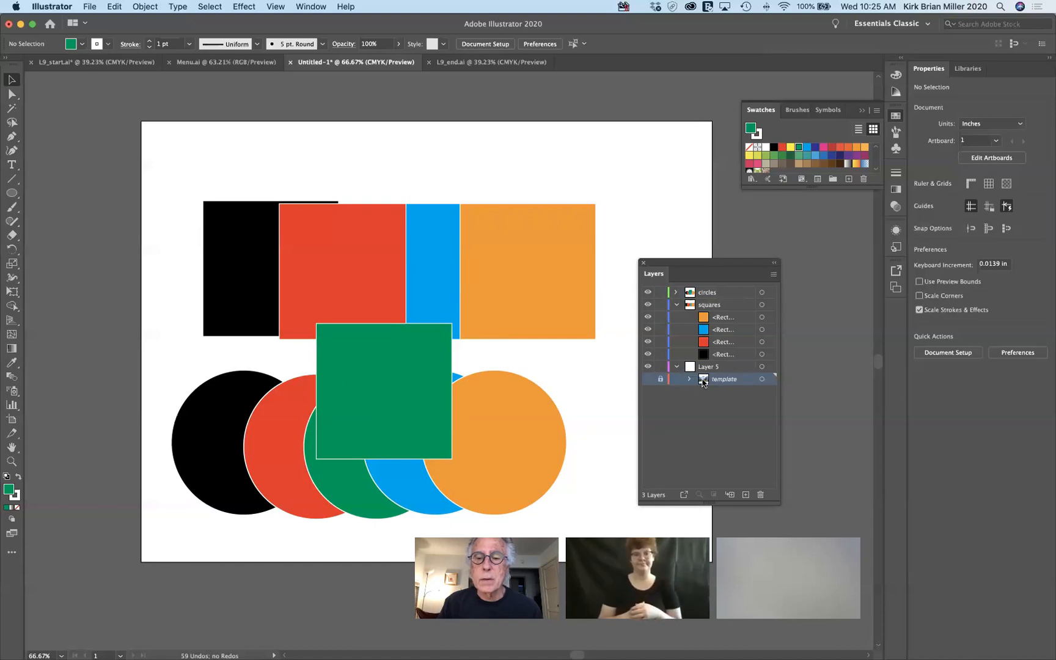
Move the template layer out of Layer 5 to the top of the layer stack, and delete the empty Layer 5.
drag(703, 379, 739, 391)
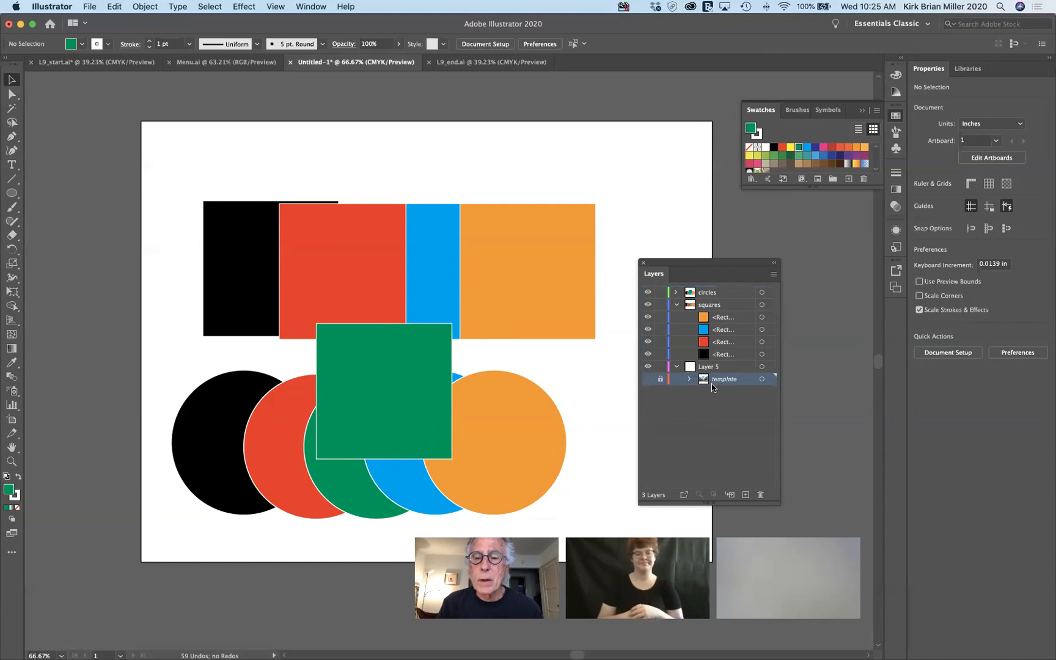
click(703, 414)
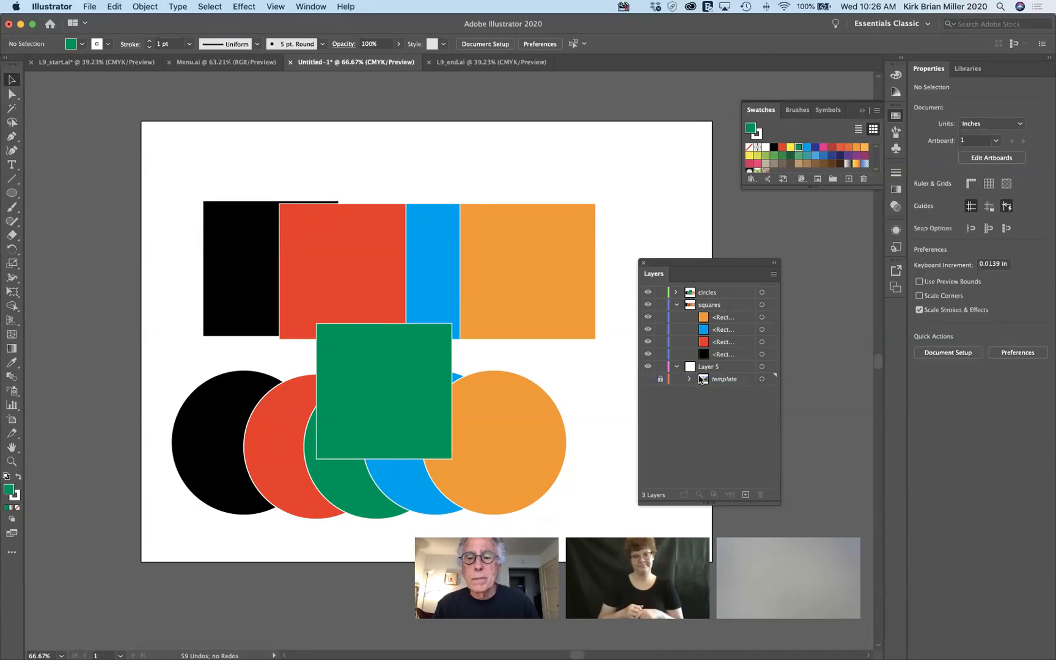
drag(703, 380, 690, 367)
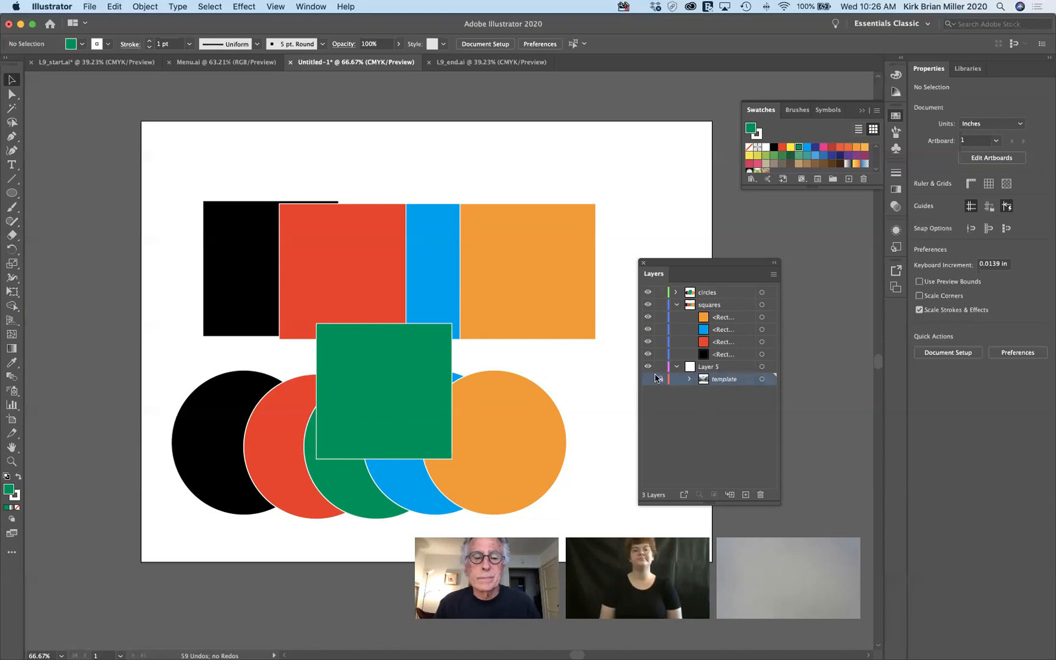
click(659, 378)
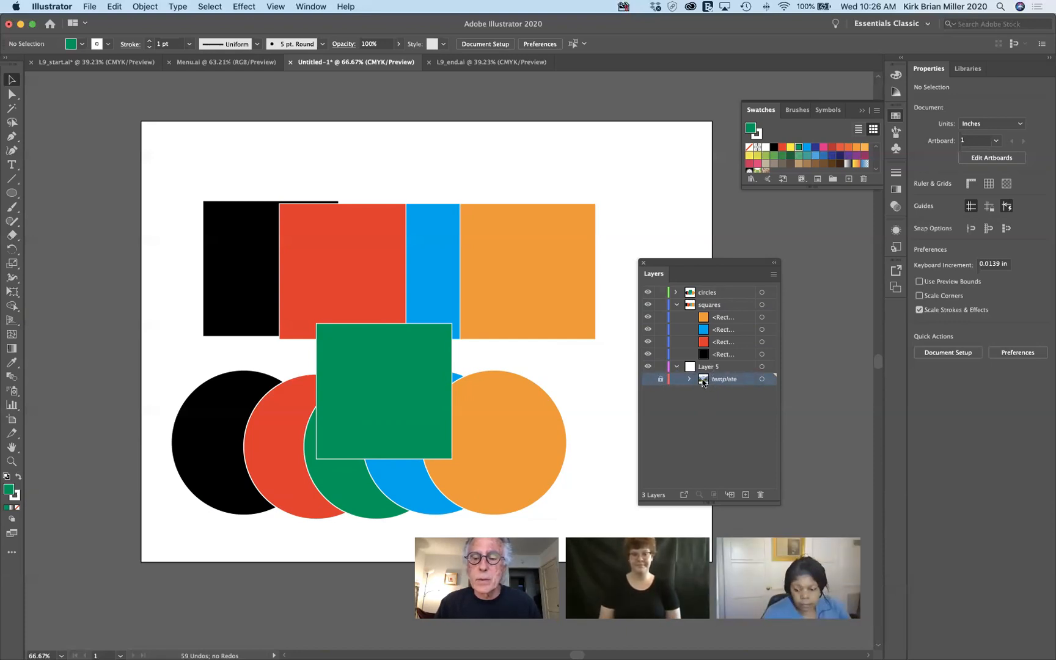
drag(712, 378, 685, 290)
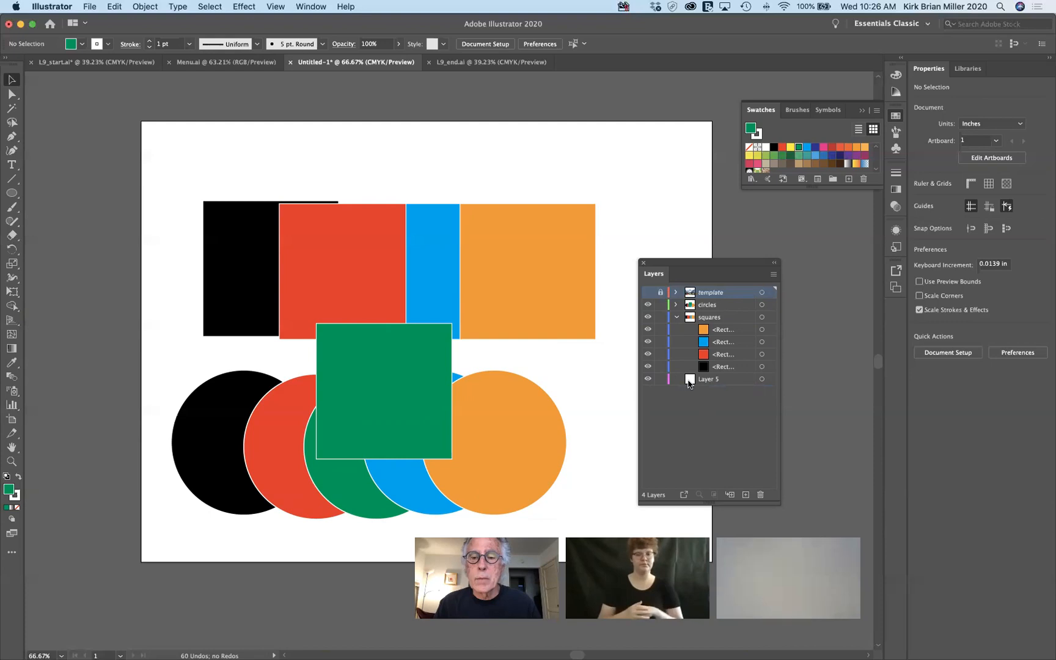
click(691, 381)
click(761, 494)
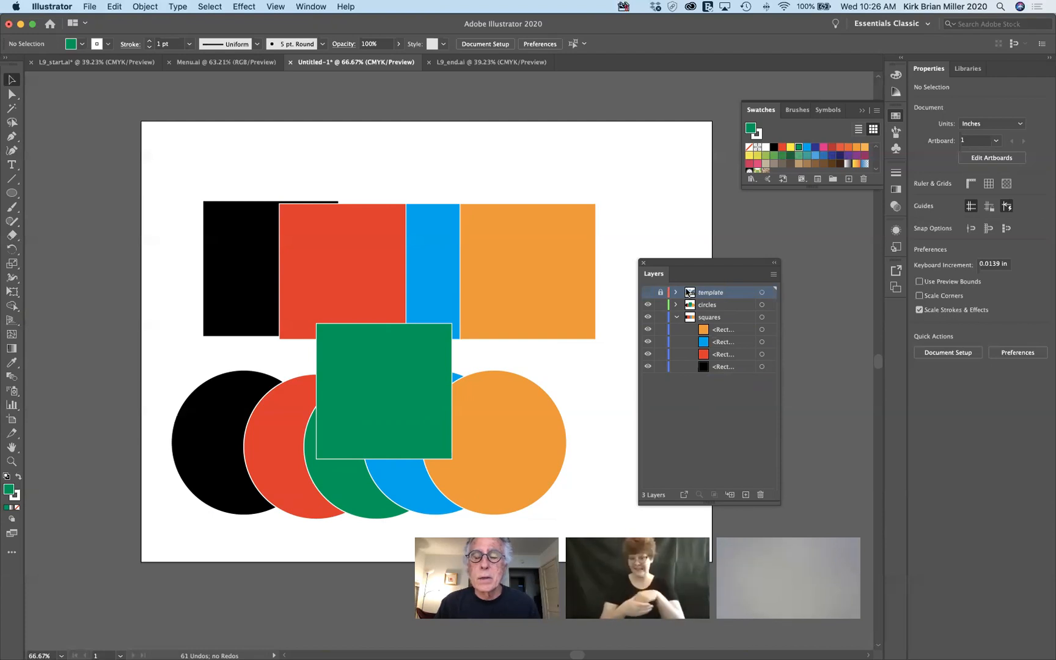
Move the template layer to the bottom of the stack below the collapsed squares layer, and make it visible.
drag(690, 292, 685, 393)
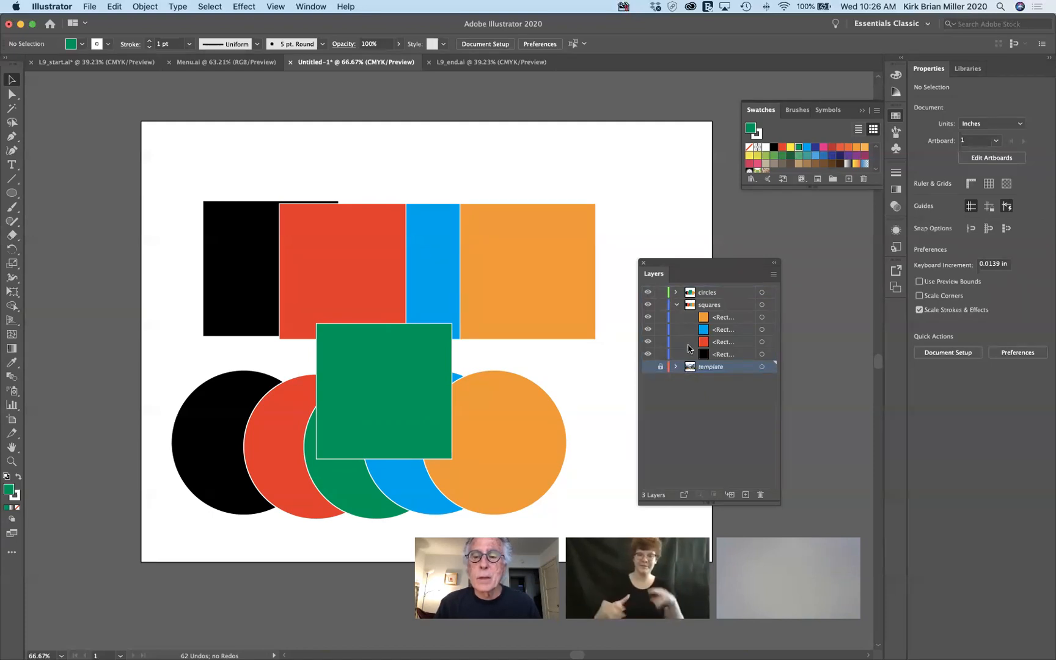
drag(692, 366, 693, 287)
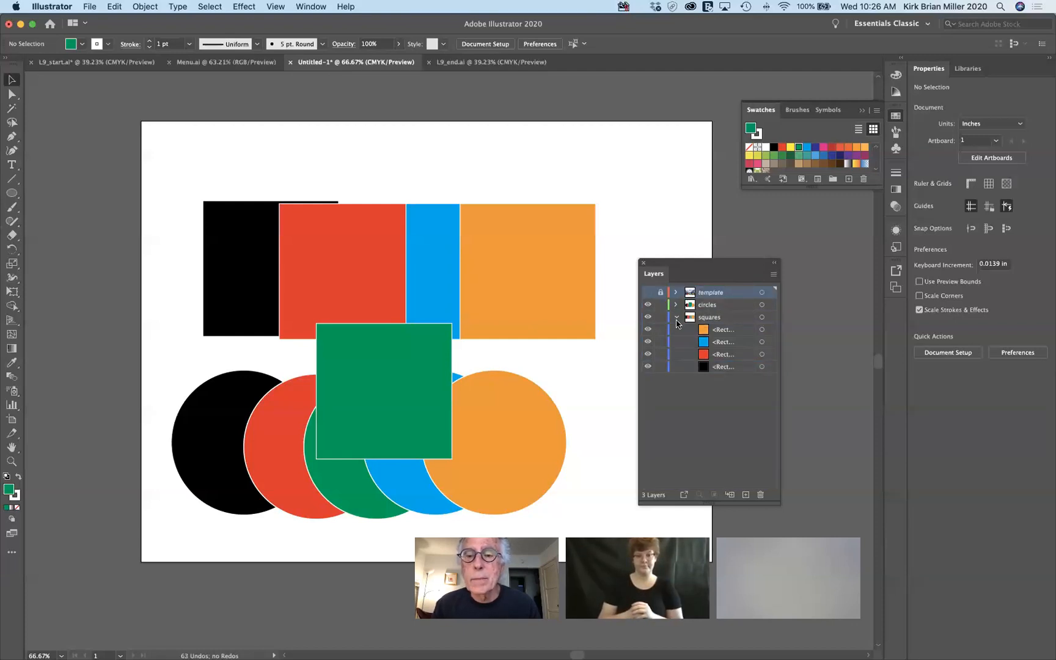
click(676, 318)
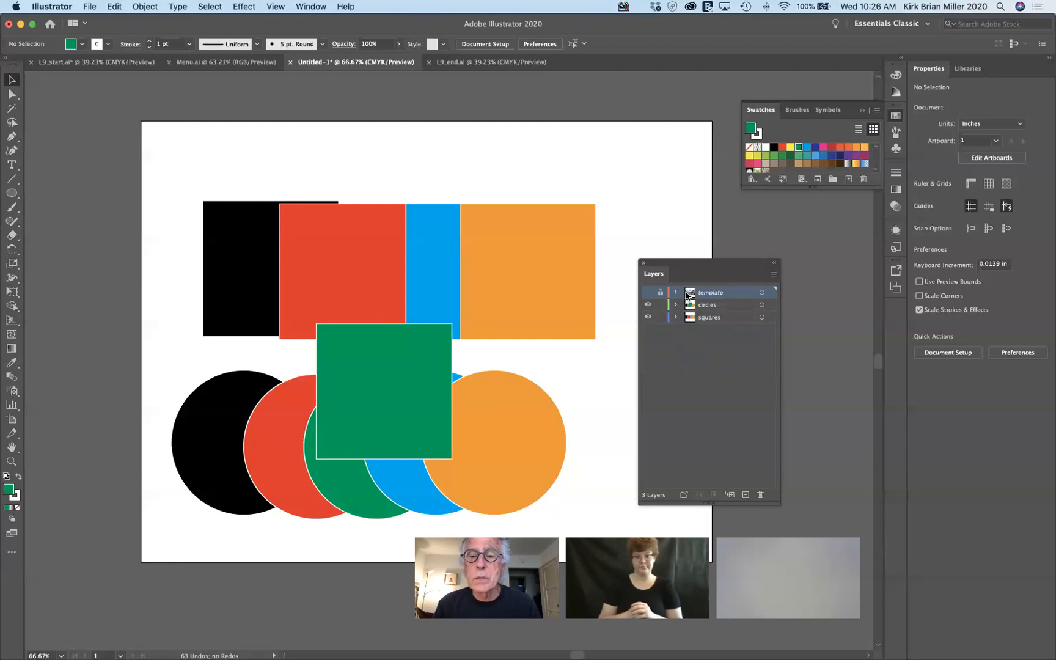
drag(688, 296, 688, 346)
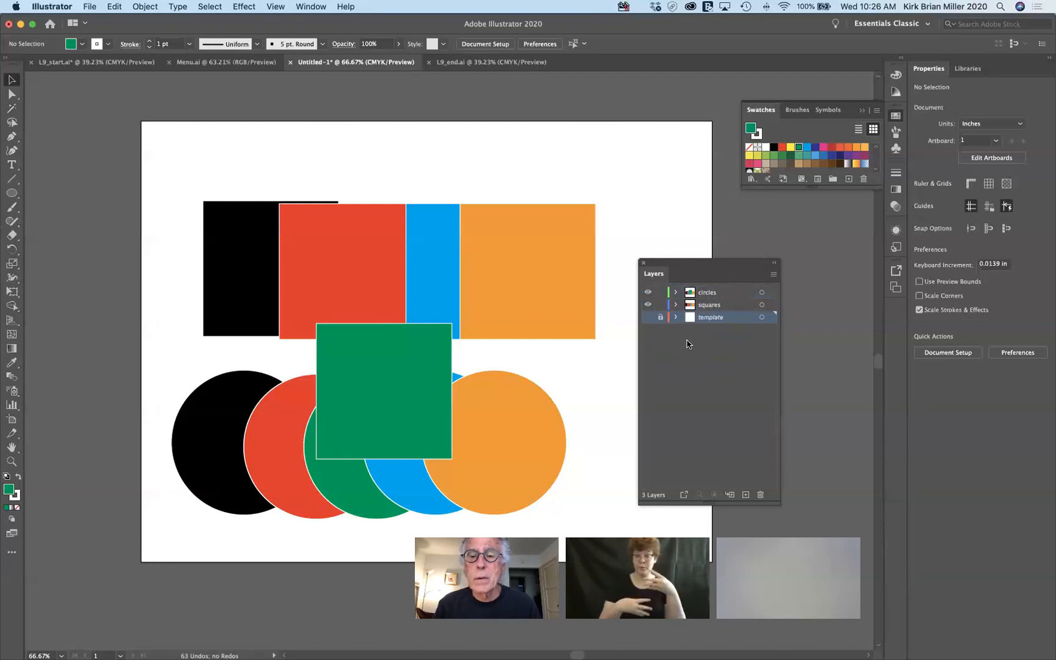
click(648, 317)
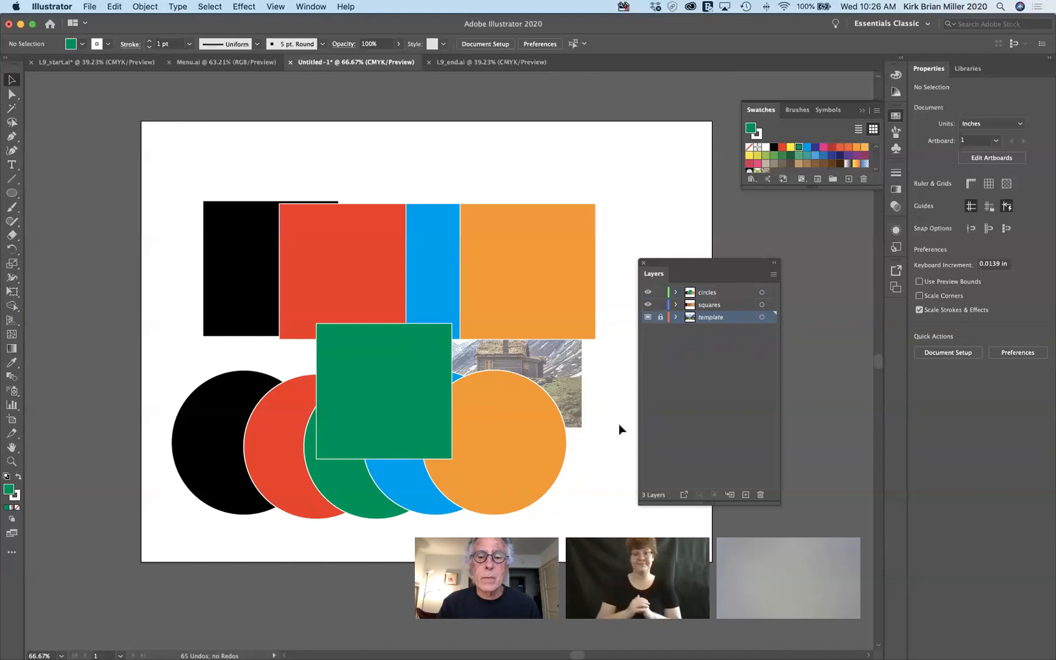
scroll(618, 425, down, 3)
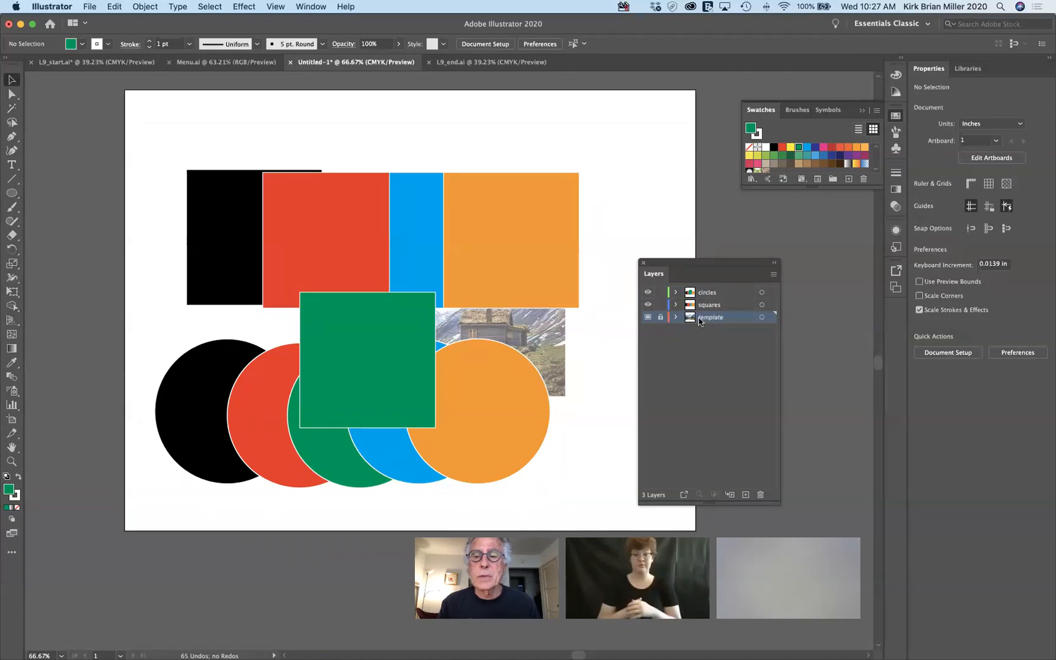
Duplicate the template layer and turn off the Template option in the copy's layer options.
drag(690, 321, 746, 493)
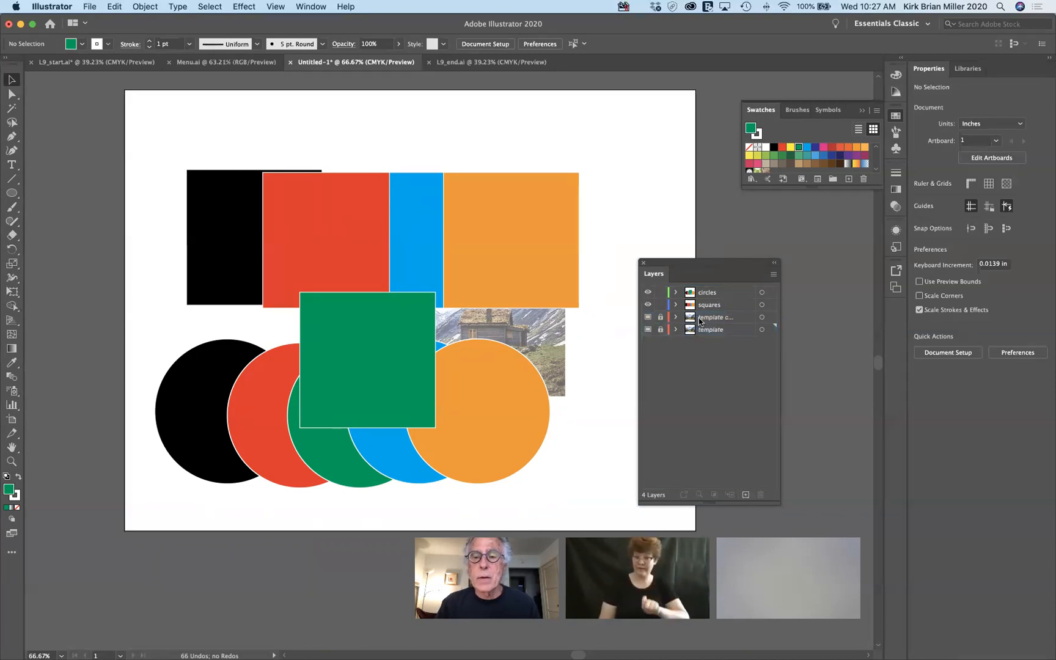
click(745, 316)
double_click(744, 317)
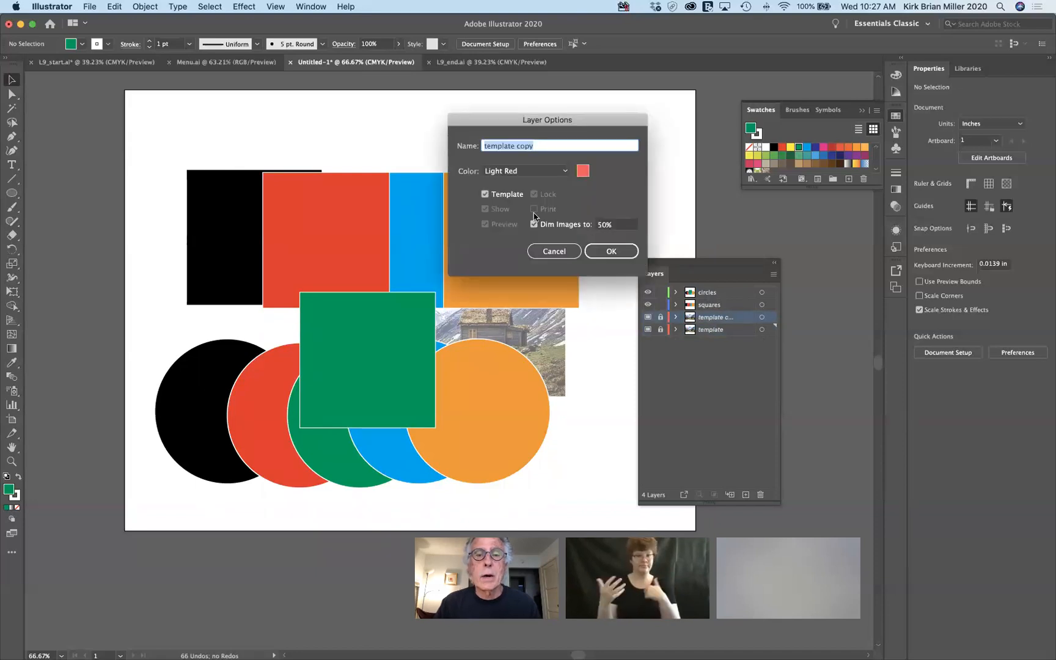
click(484, 194)
click(598, 251)
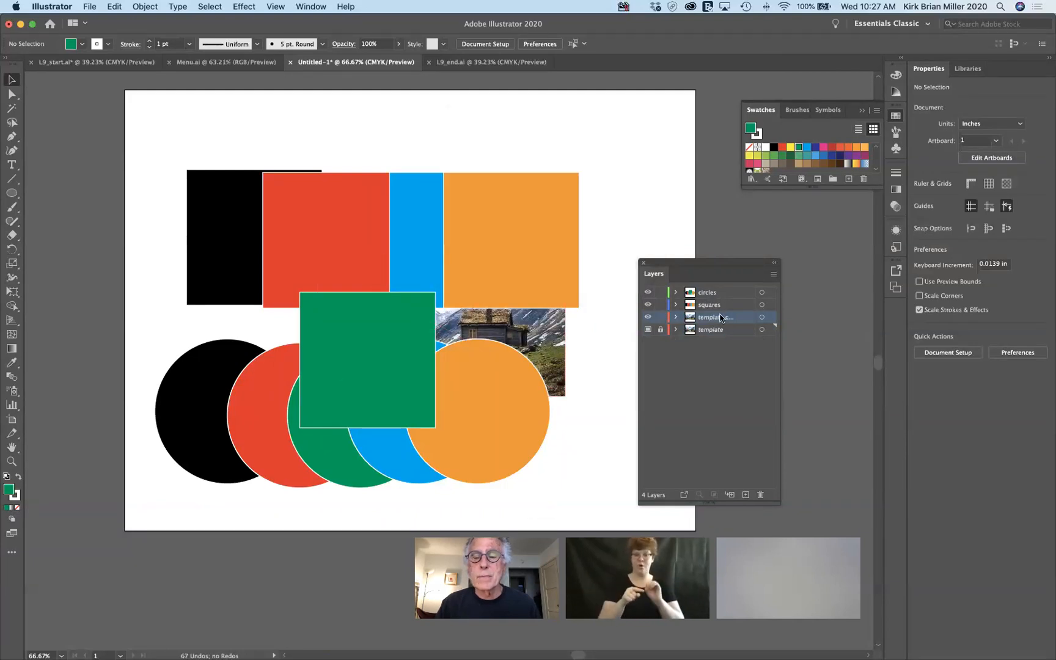
Move the copied template layer to the top of the stack, and shift its landscape photo up over the blue and orange squares.
drag(720, 319, 718, 287)
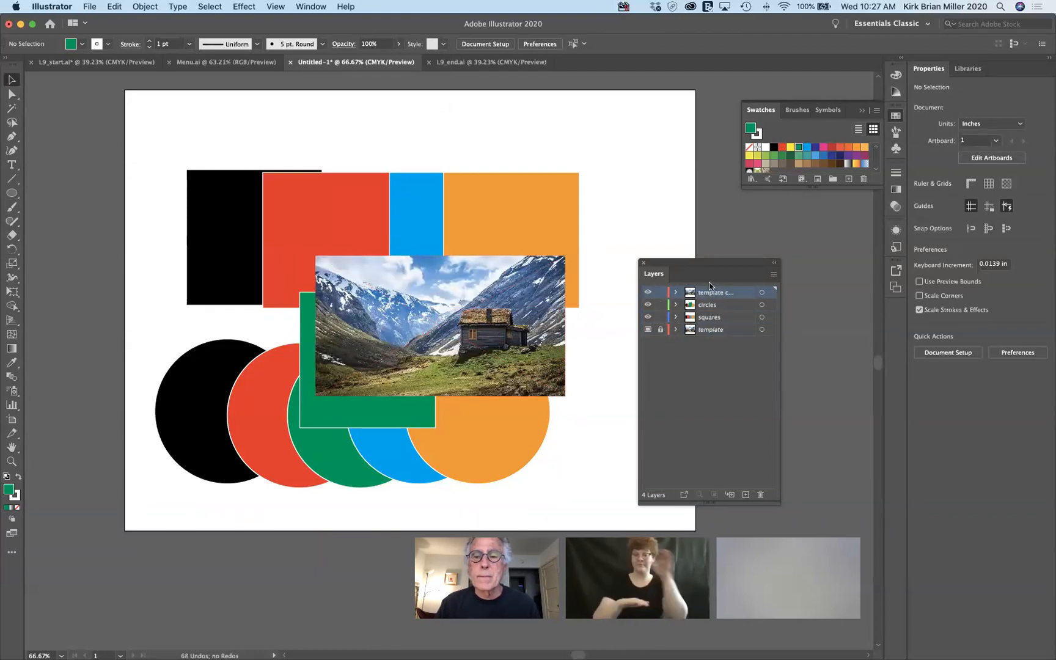
drag(716, 279, 717, 289)
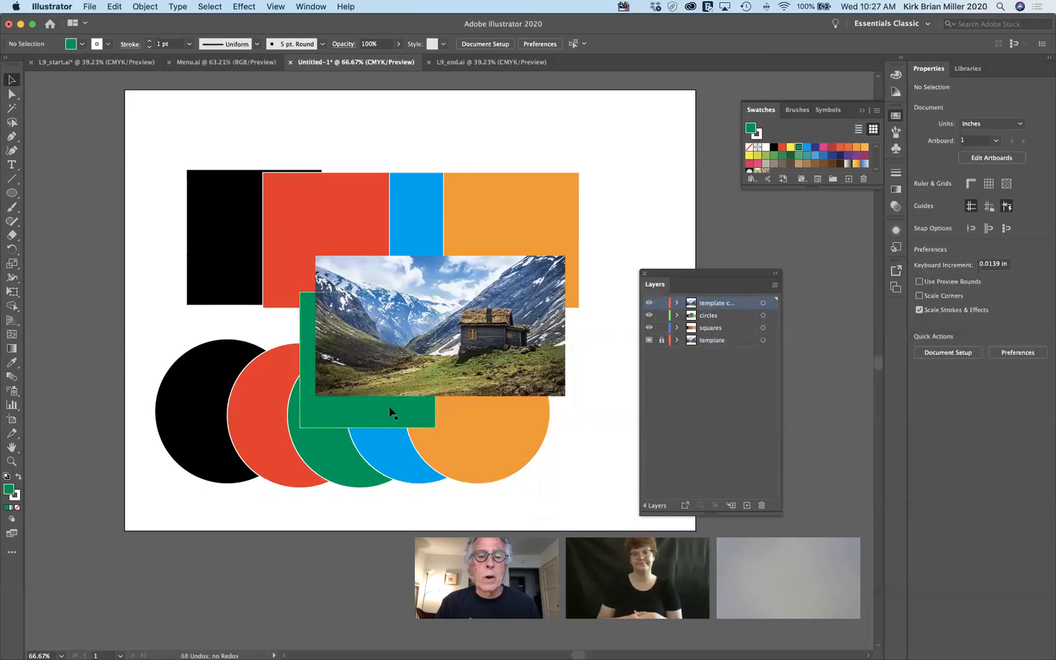
drag(511, 265, 519, 212)
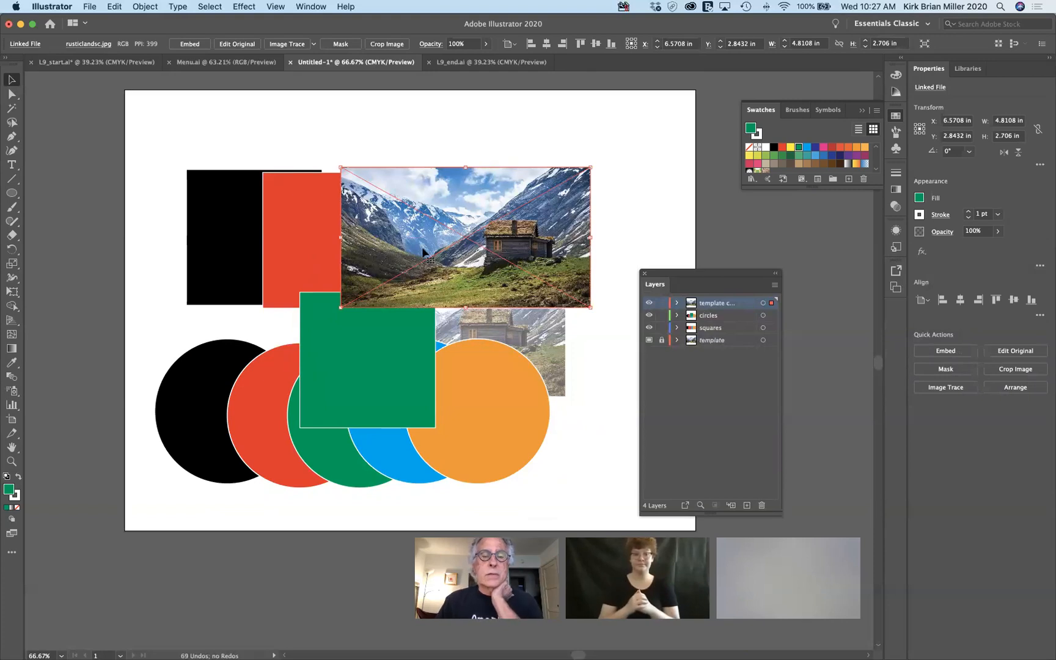
Move the green square over the black and red squares at about X 2.79 in, Y 2.31 in, and cut the full-colour landscape photo.
drag(349, 375, 203, 197)
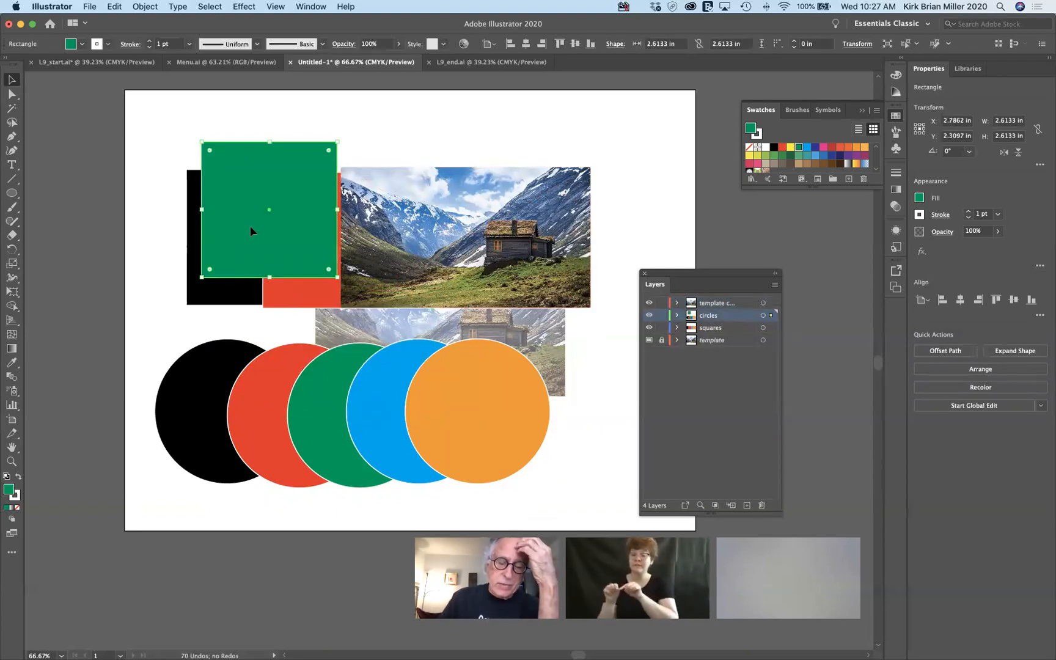
click(431, 259)
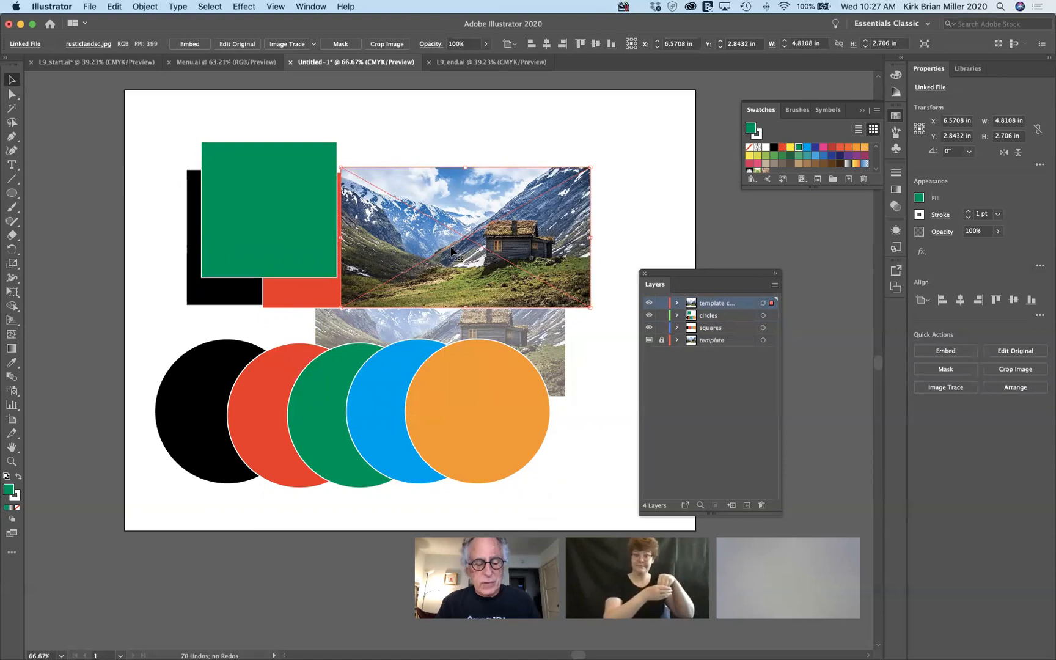
key(Delete)
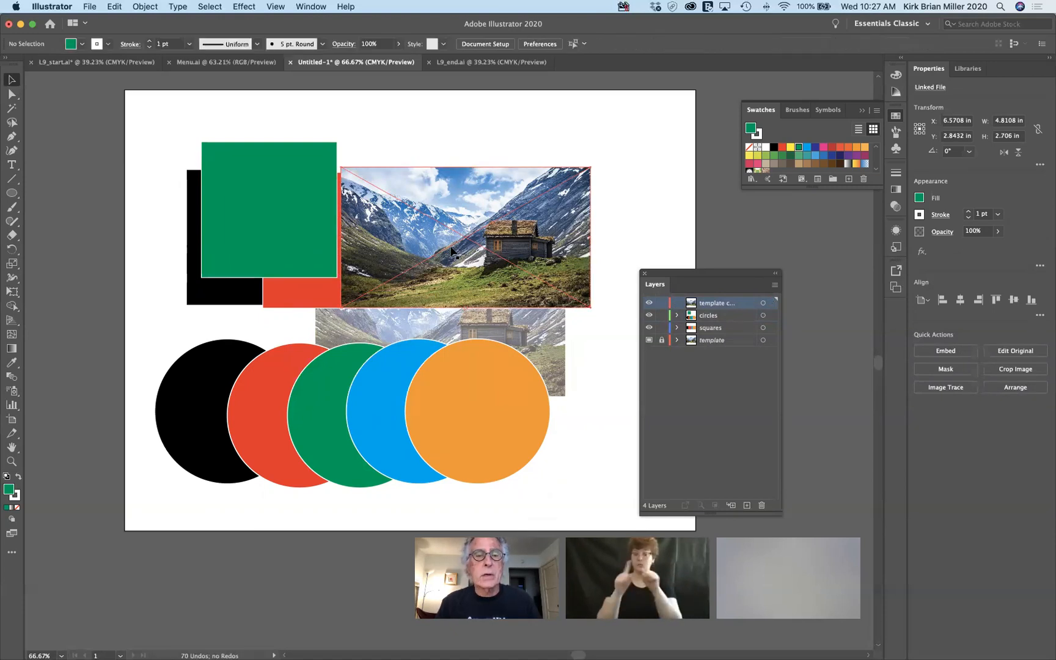
Paste the landscape photo in place inside the green square using Draw Inside, and position it to fill the square with the cabin showing.
click(294, 224)
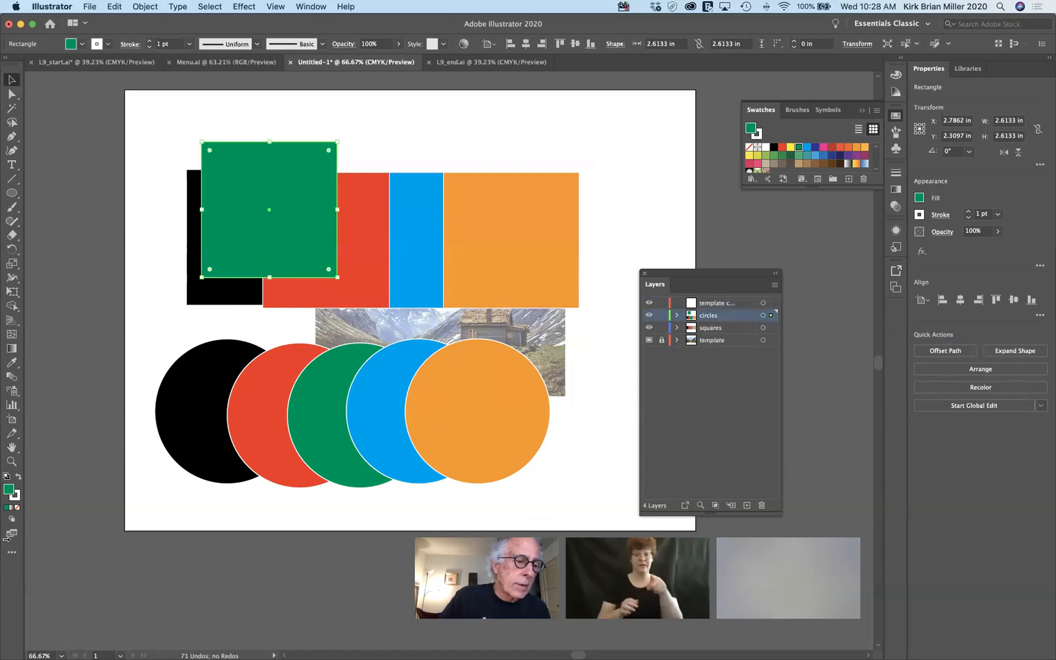
click(11, 520)
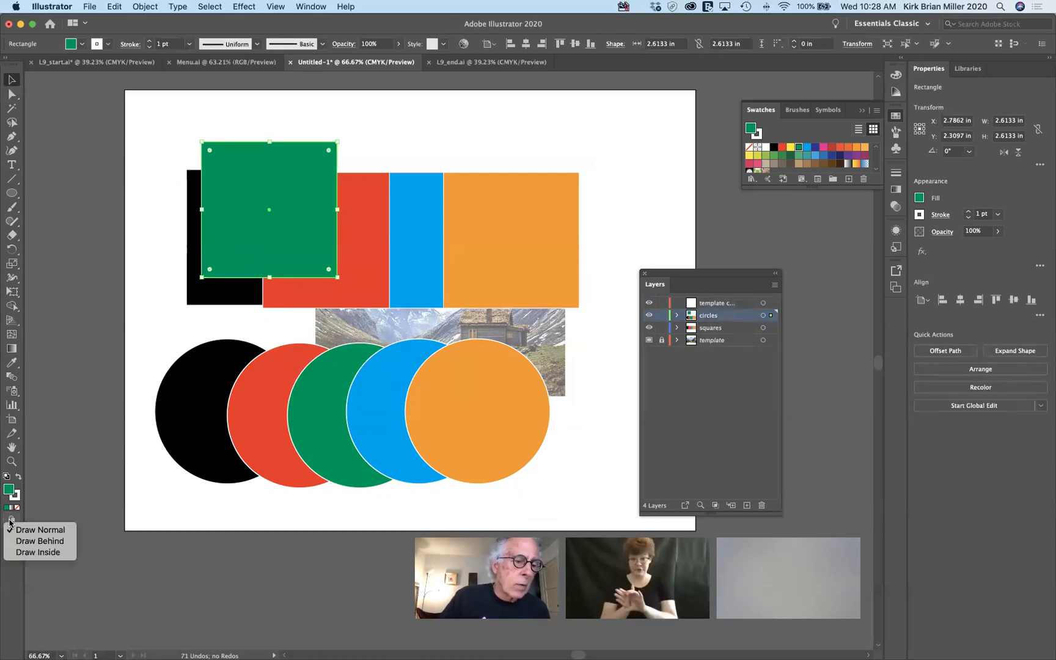
click(38, 552)
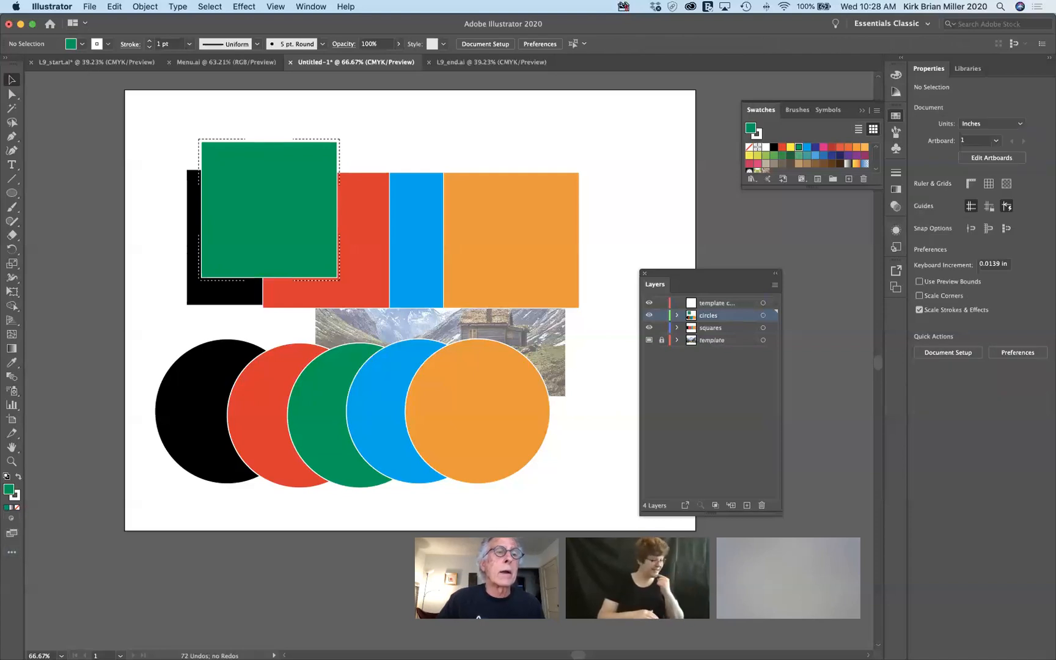
click(115, 7)
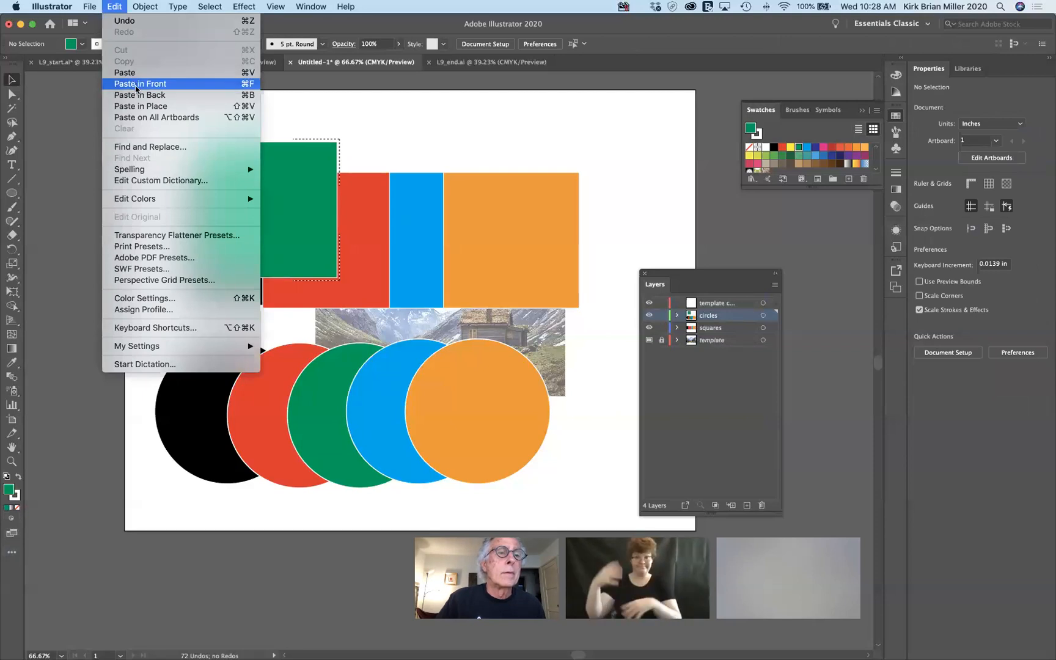
click(133, 106)
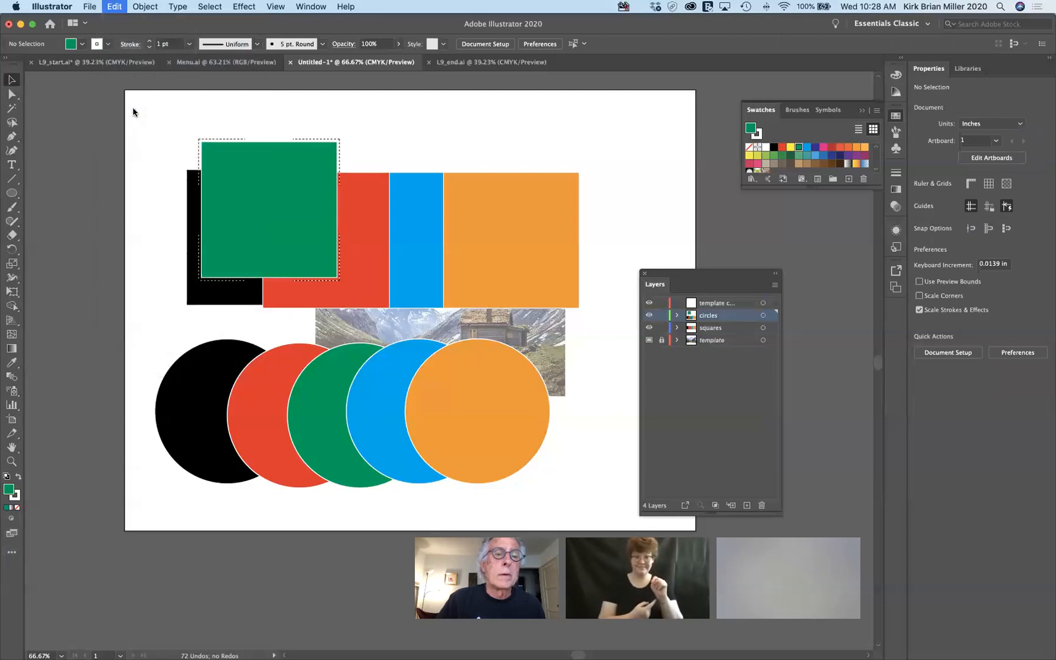
drag(471, 236, 262, 206)
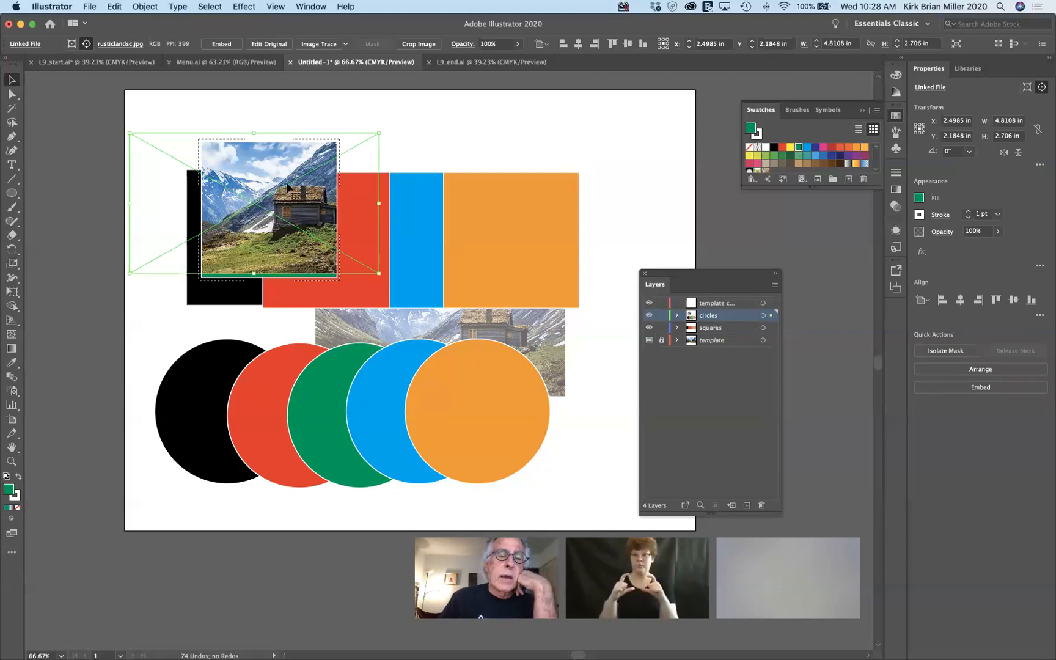
drag(296, 210, 298, 199)
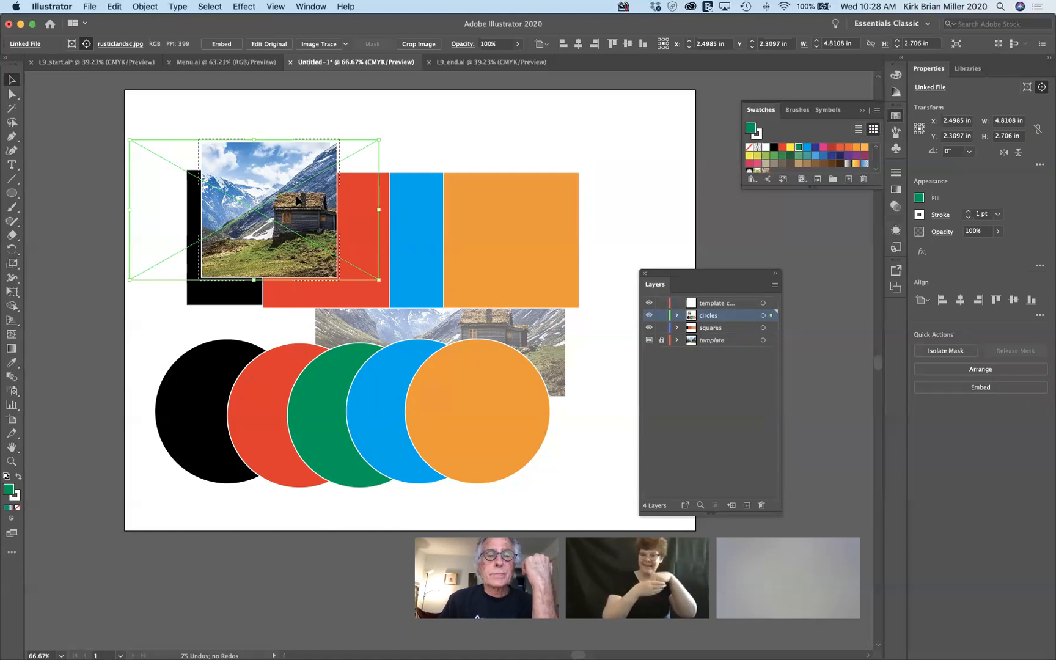
Deselect the masked photo, return to Draw Normal mode, and paste another copy of the landscape photo over the circles.
click(489, 135)
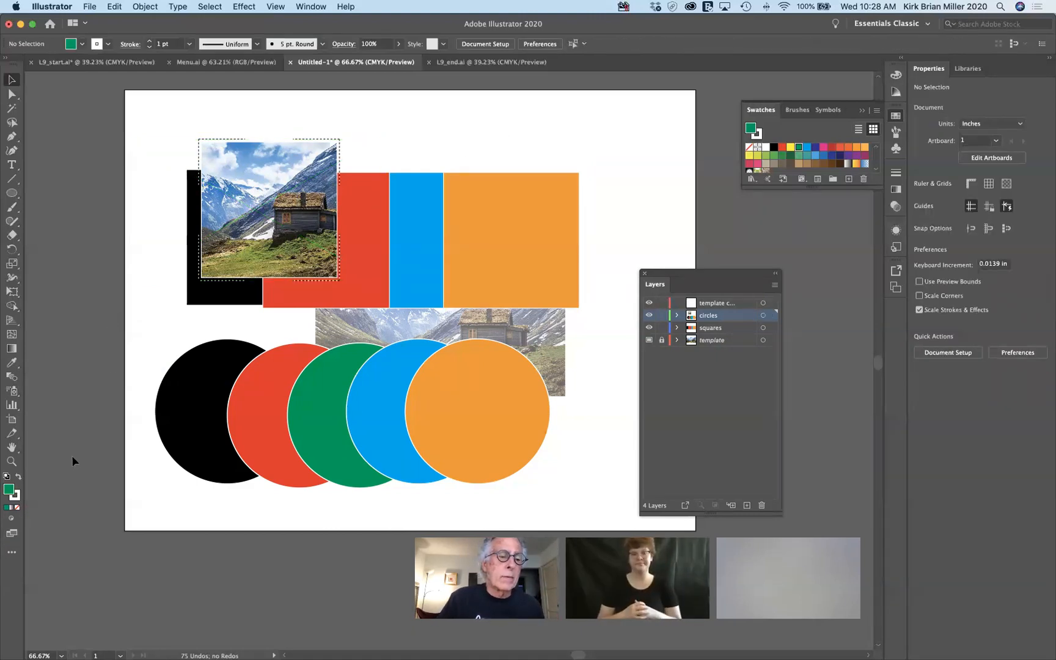
click(14, 519)
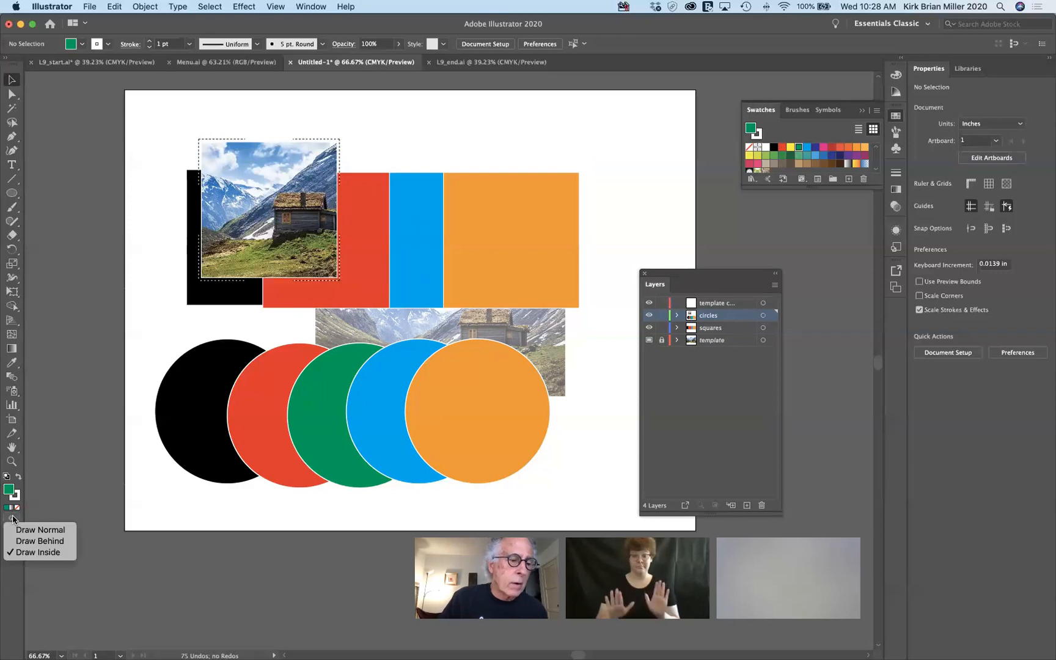
click(19, 530)
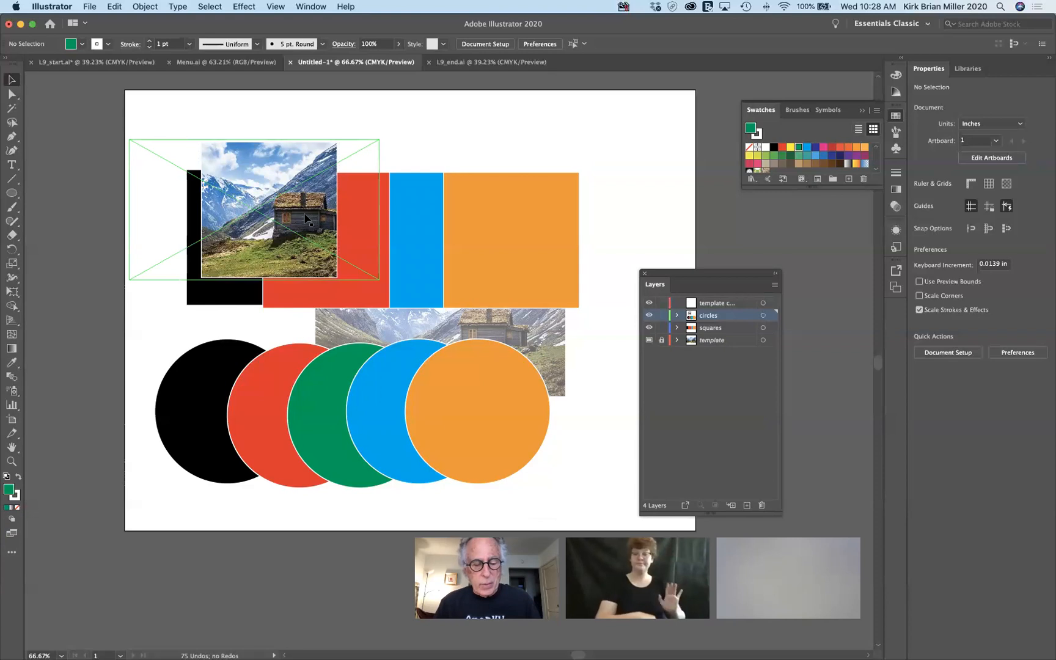
drag(305, 218, 498, 367)
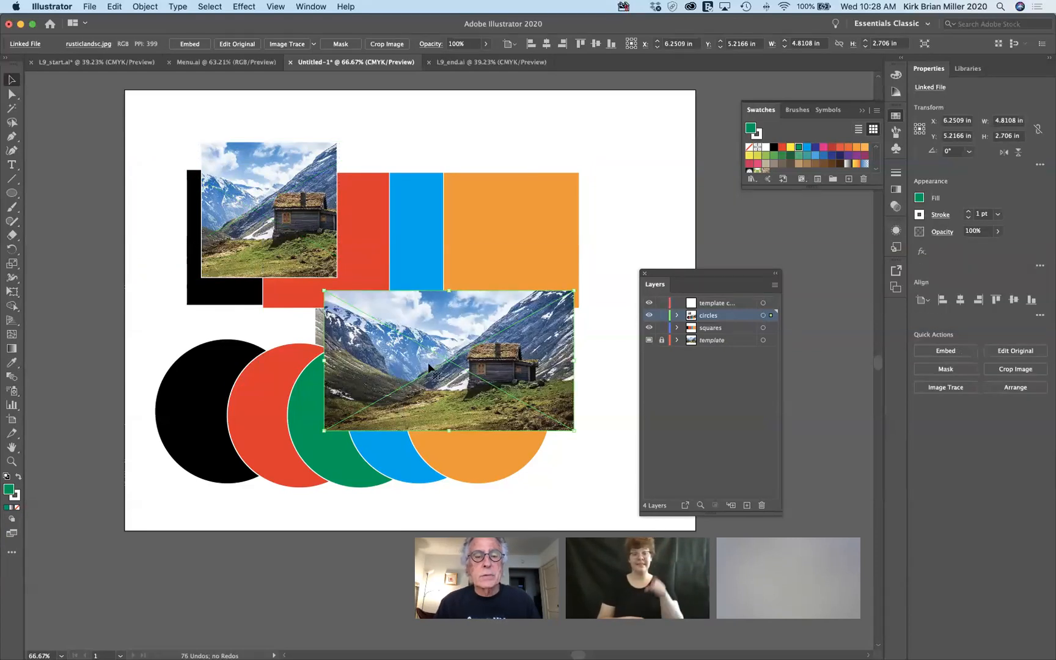
Move the pasted landscape photo up over the orange square at about X 8.2 in, Y 2.9 in, and select the orange circle.
drag(431, 363, 525, 243)
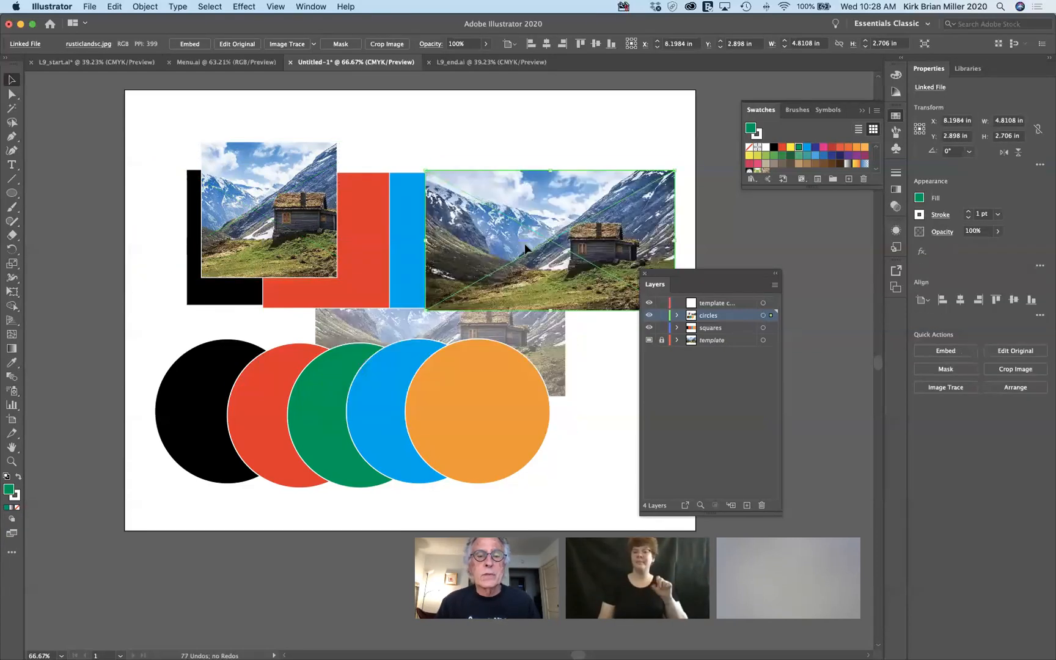
click(506, 418)
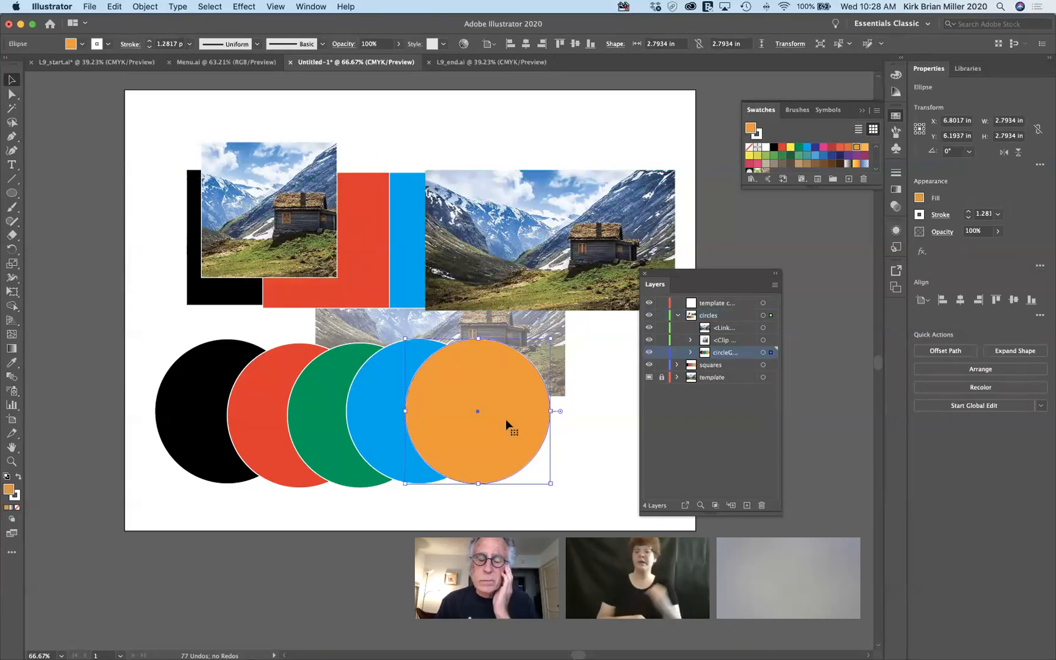
Rename the copied template layer at the top of the stack as clipping mask.
double_click(715, 303)
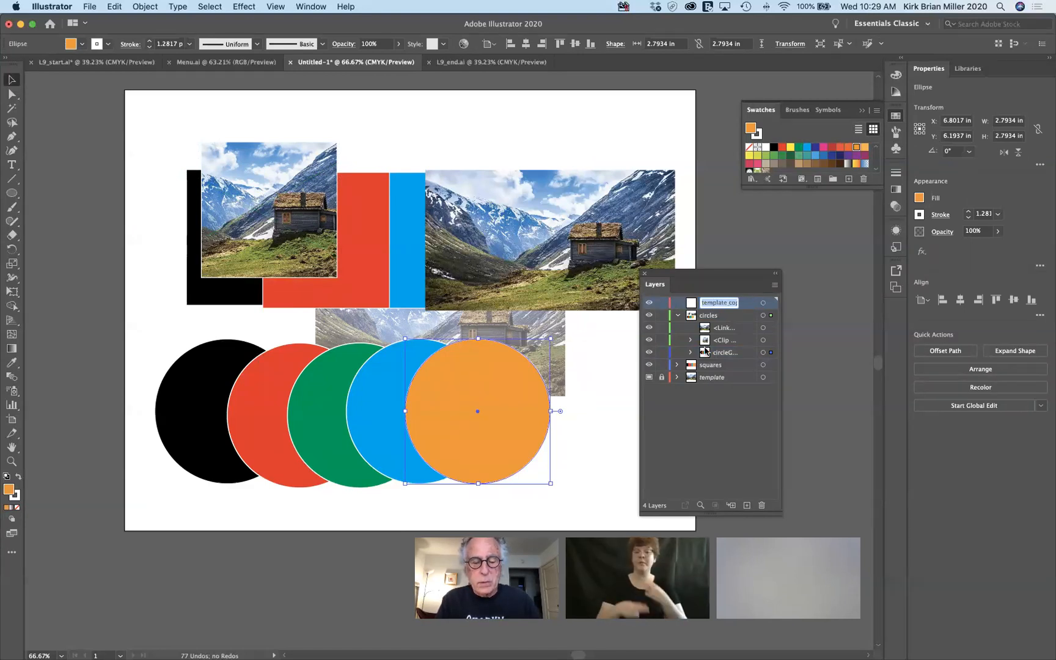
text(clipping m)
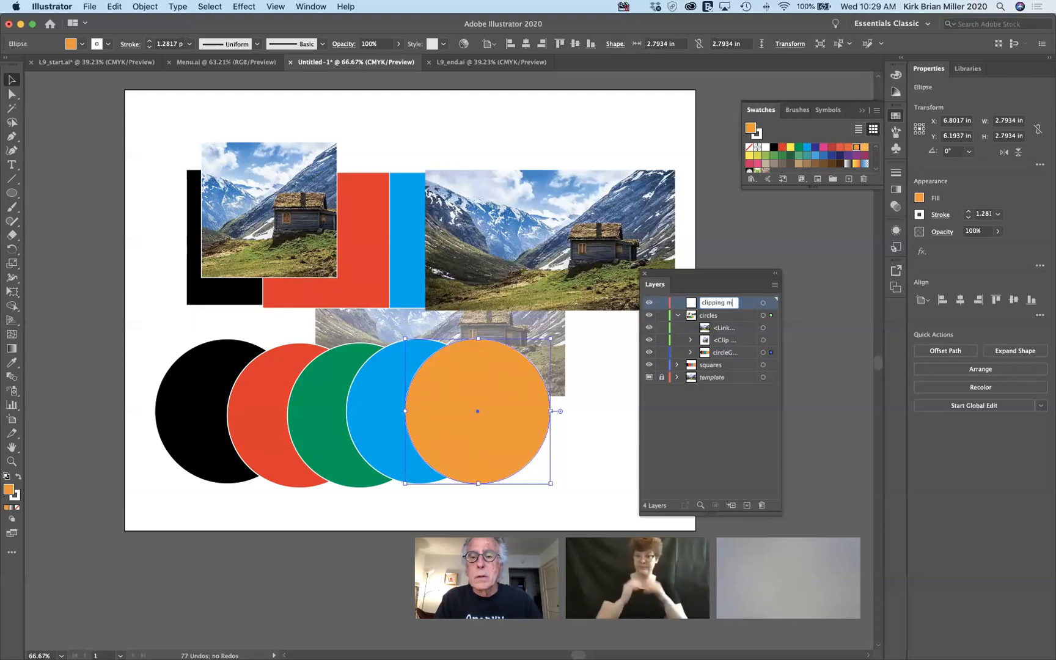
text(ask)
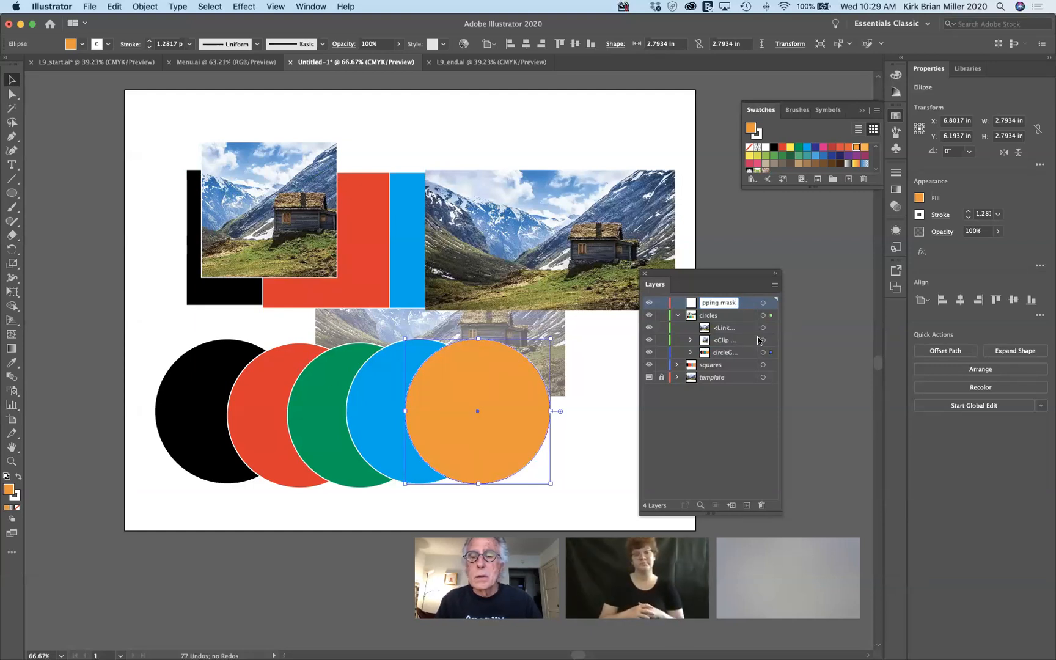
key(Return)
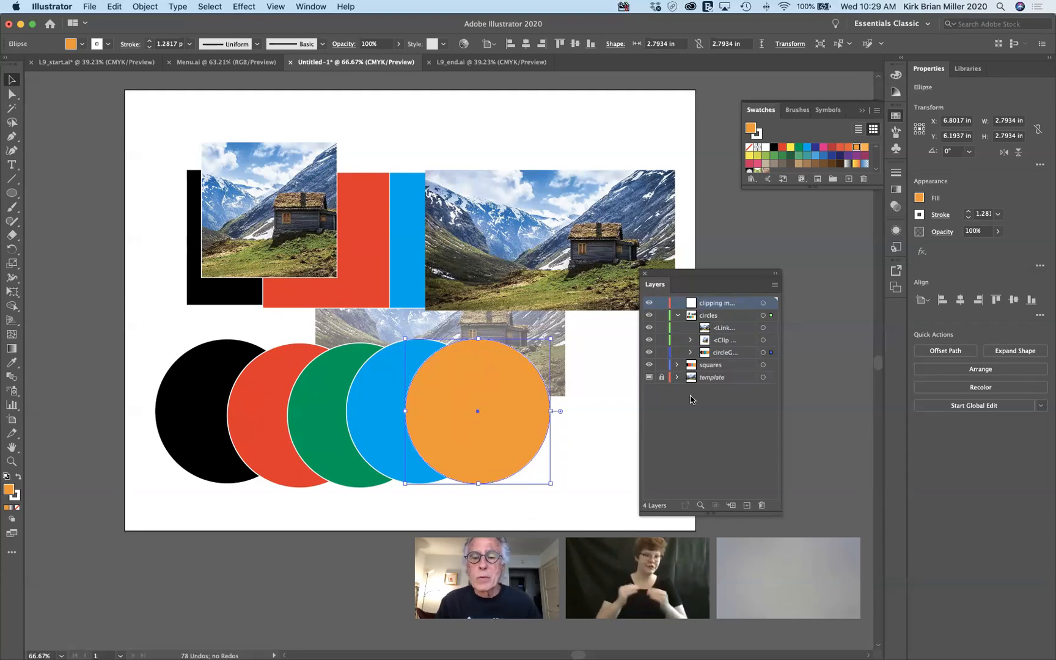
Transfer the orange circle from the circle group to the clipping mask layer, and place it over the landscape photo at about X 8.27 in, Y 2.84 in.
click(691, 353)
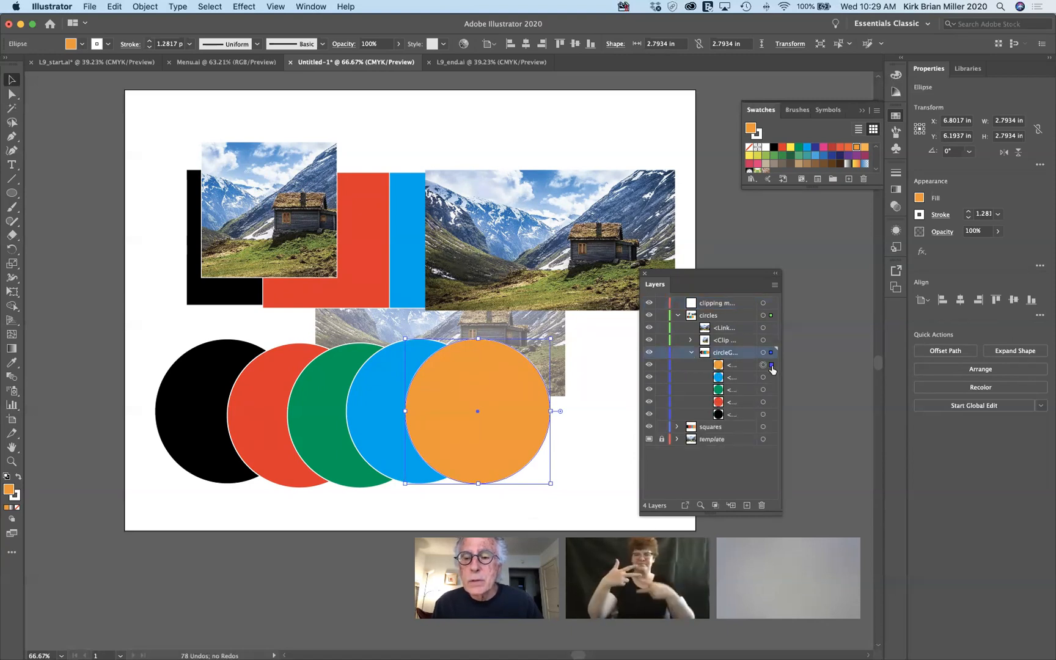
drag(768, 318, 770, 303)
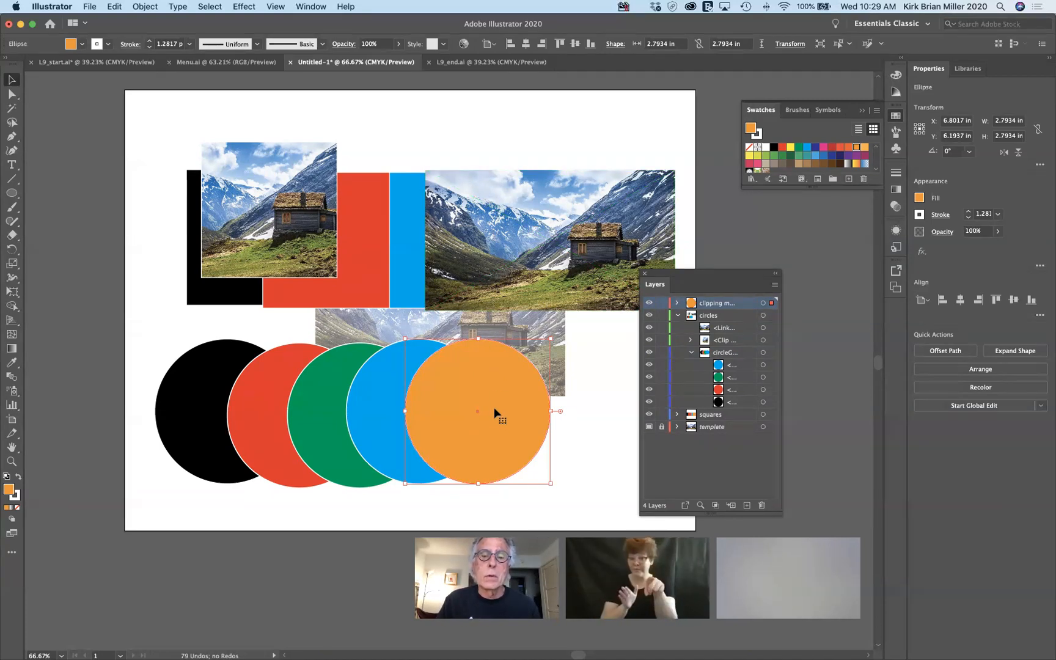
click(677, 303)
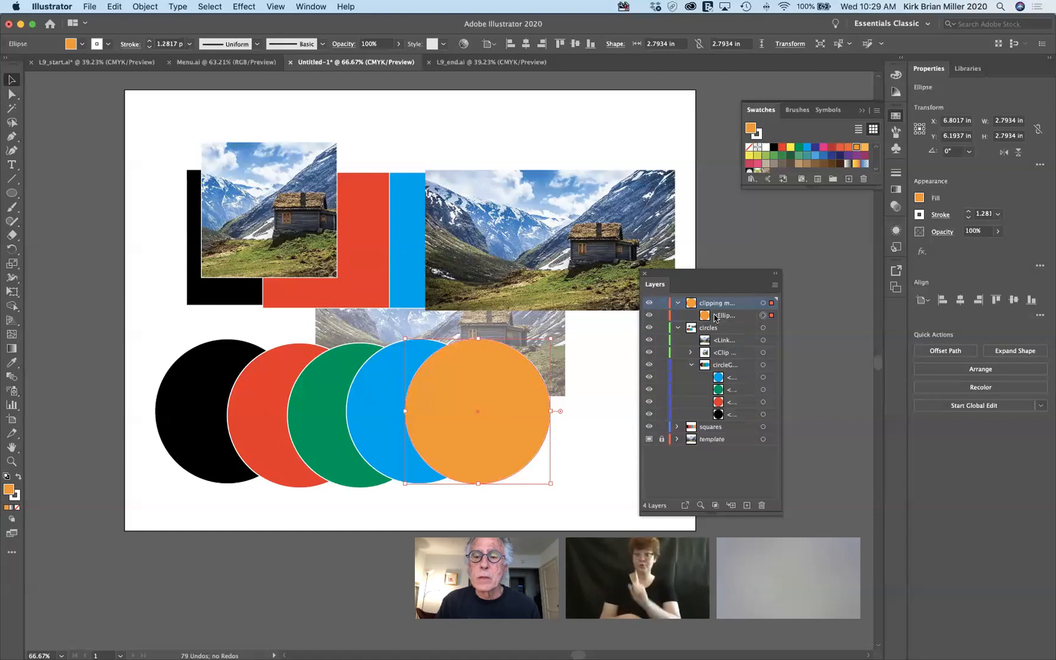
drag(531, 401, 633, 158)
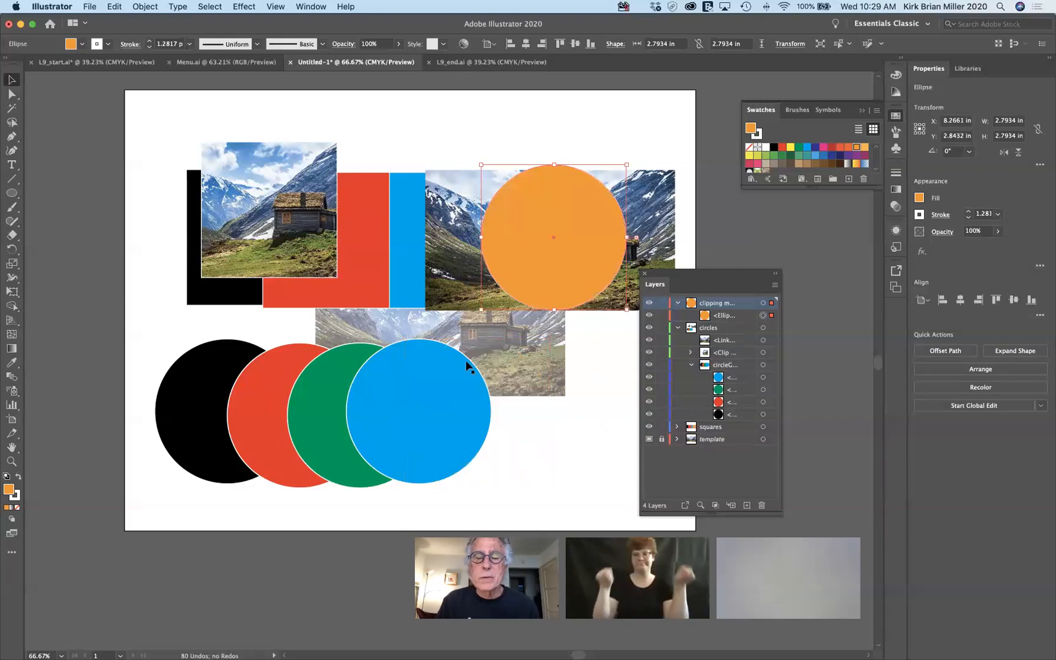
Transfer the landscape photo from the circles layer to the clipping mask layer, and stack it directly below the orange circle.
click(438, 248)
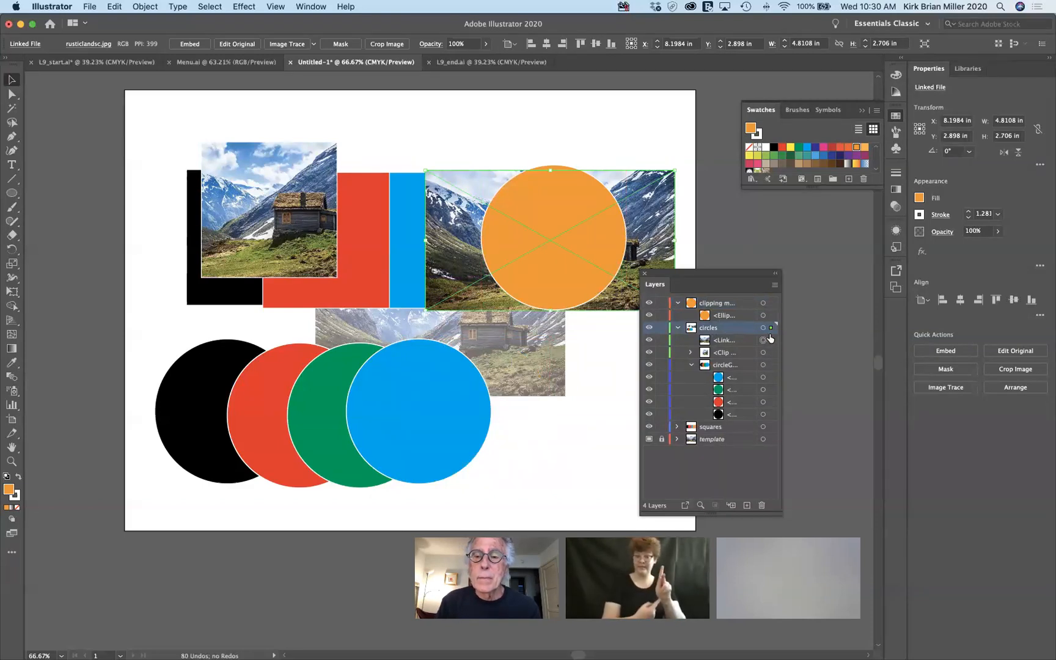
drag(773, 307, 773, 306)
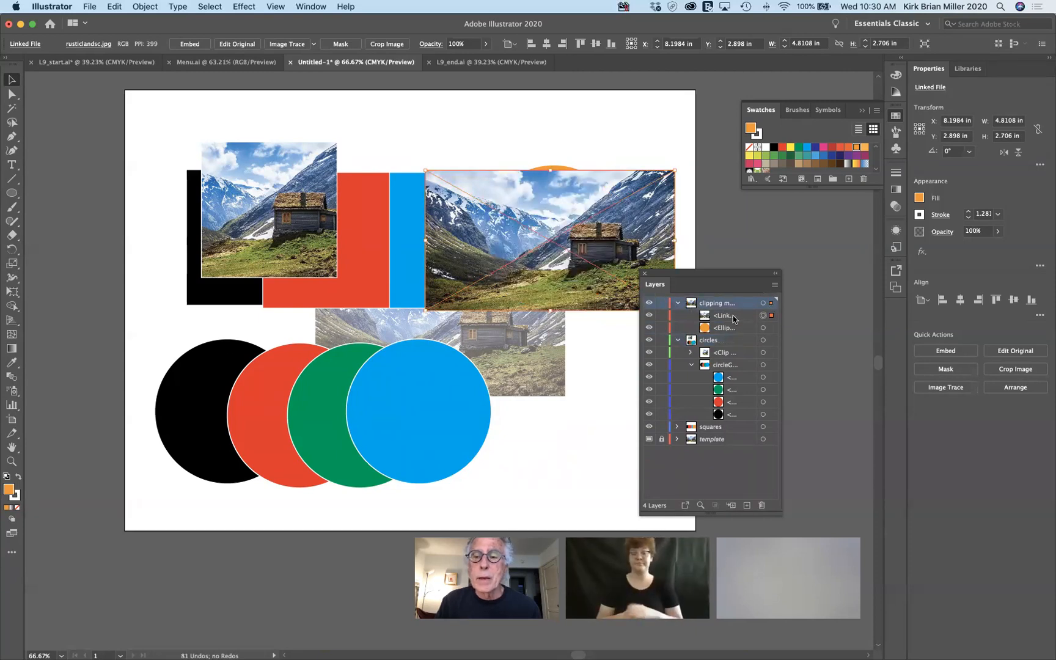
click(733, 315)
drag(737, 327, 736, 333)
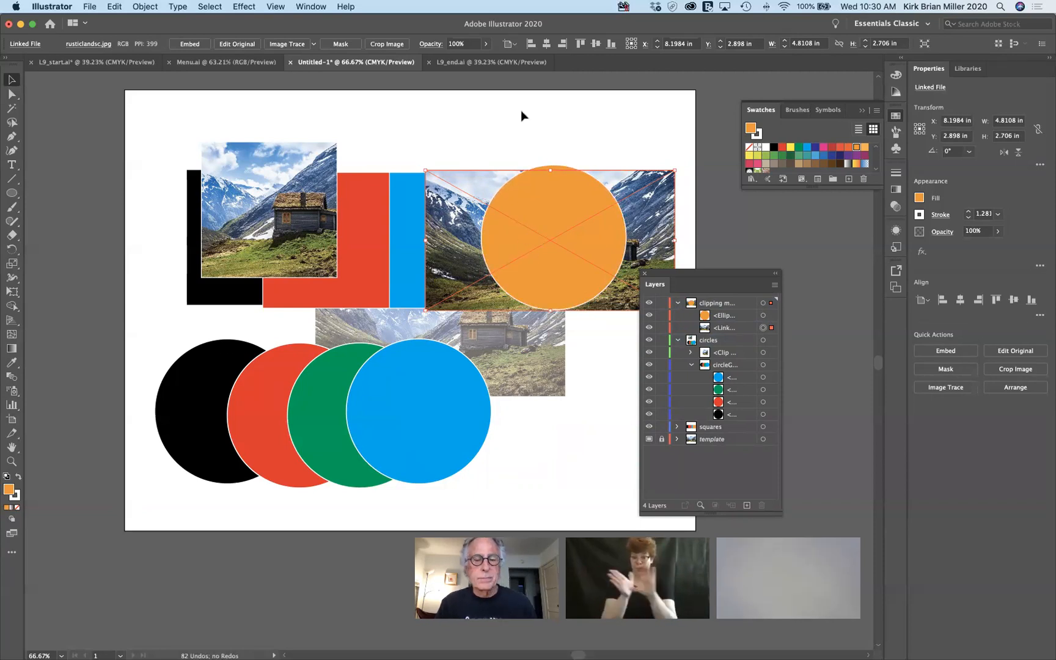
Select the orange circle and the landscape photo together on the artboard, and clear the selection.
key(super+shift+a)
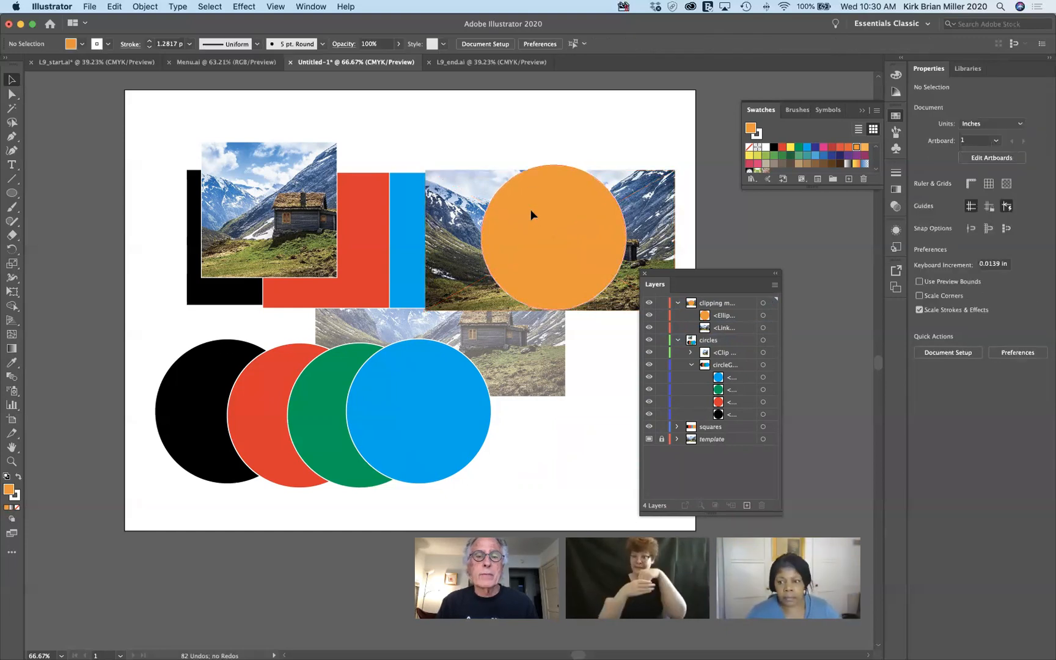
click(530, 209)
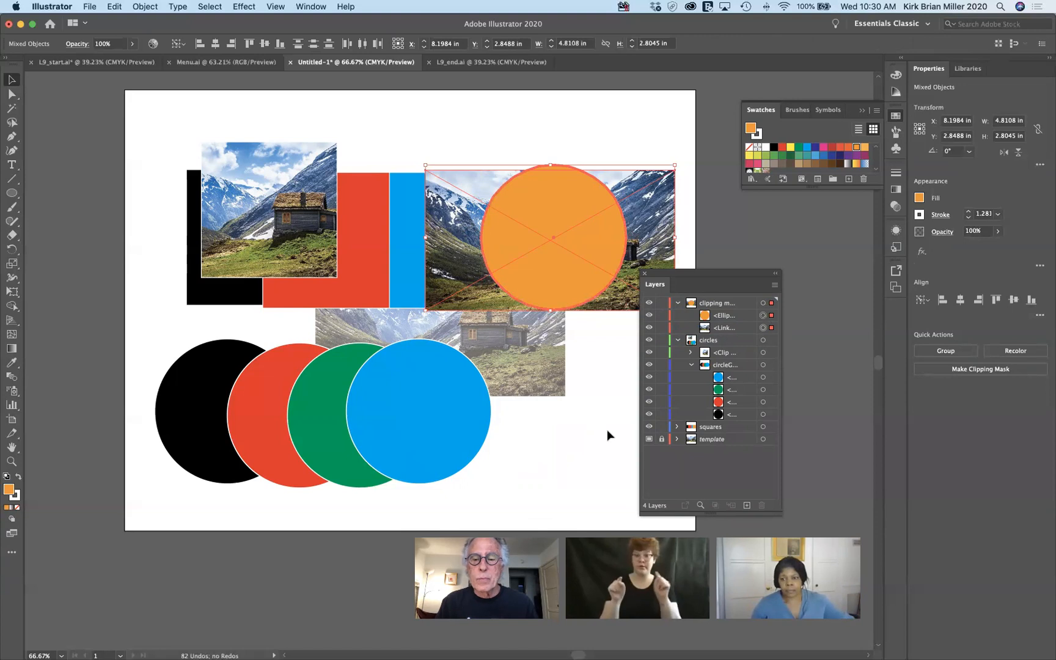
click(626, 133)
click(608, 240)
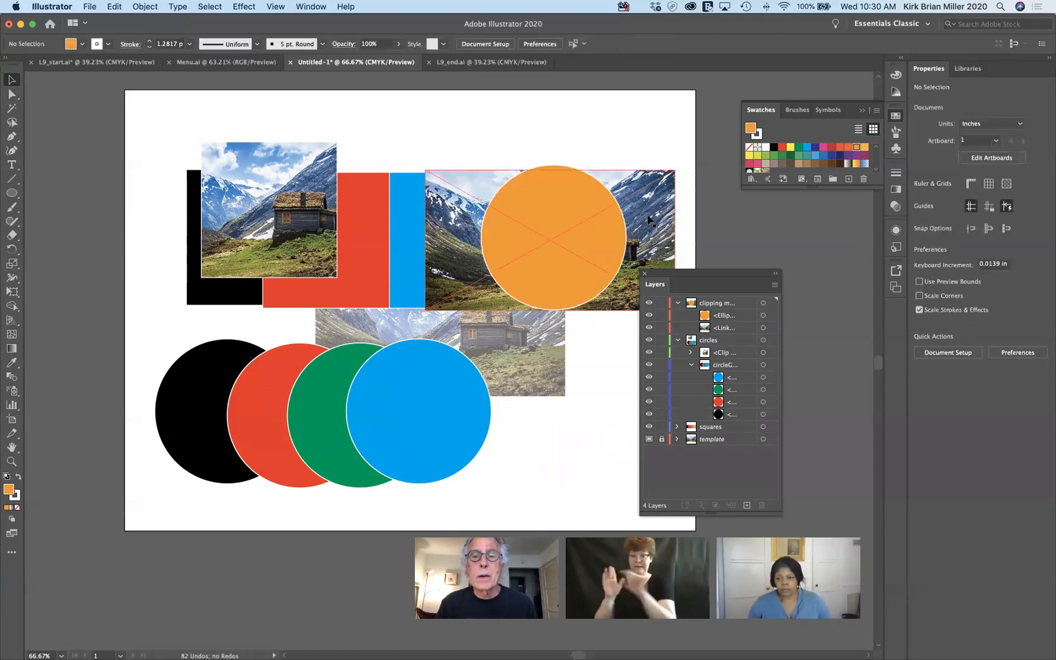
shift+click(606, 235)
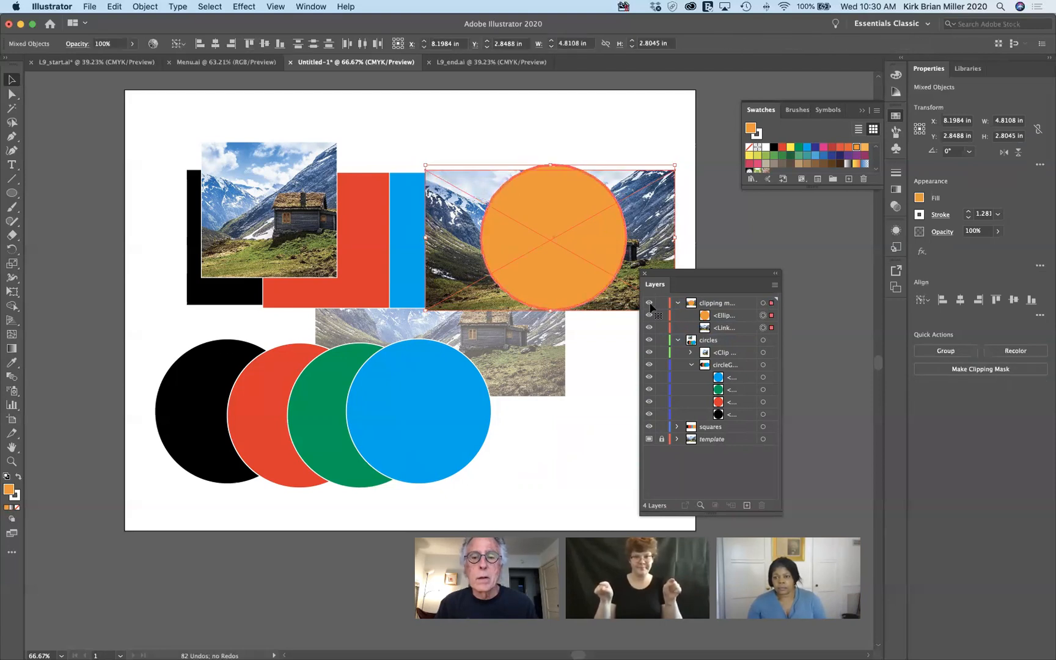
click(643, 138)
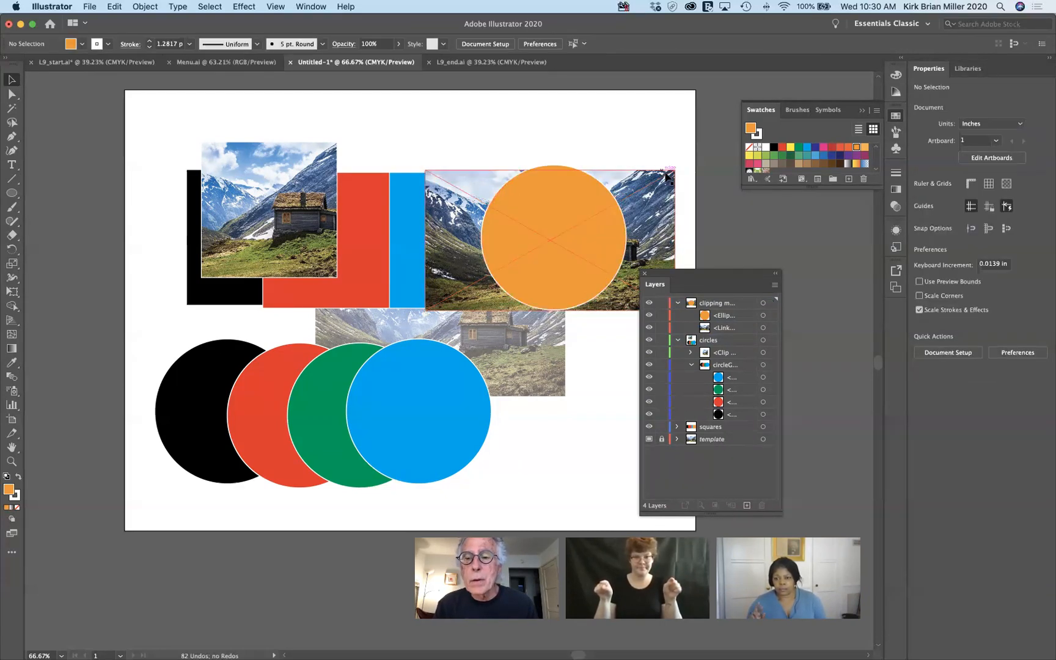
Make a clipping mask from the orange circle and landscape photo in the clipping mask layer, and collapse the circles layer.
click(771, 315)
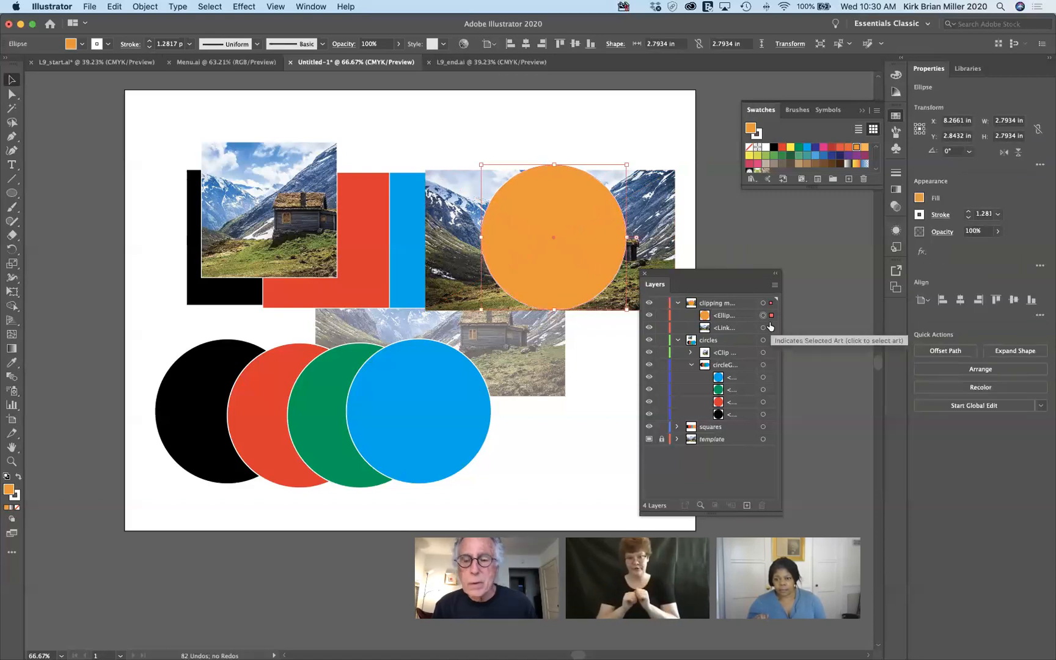
shift+click(772, 328)
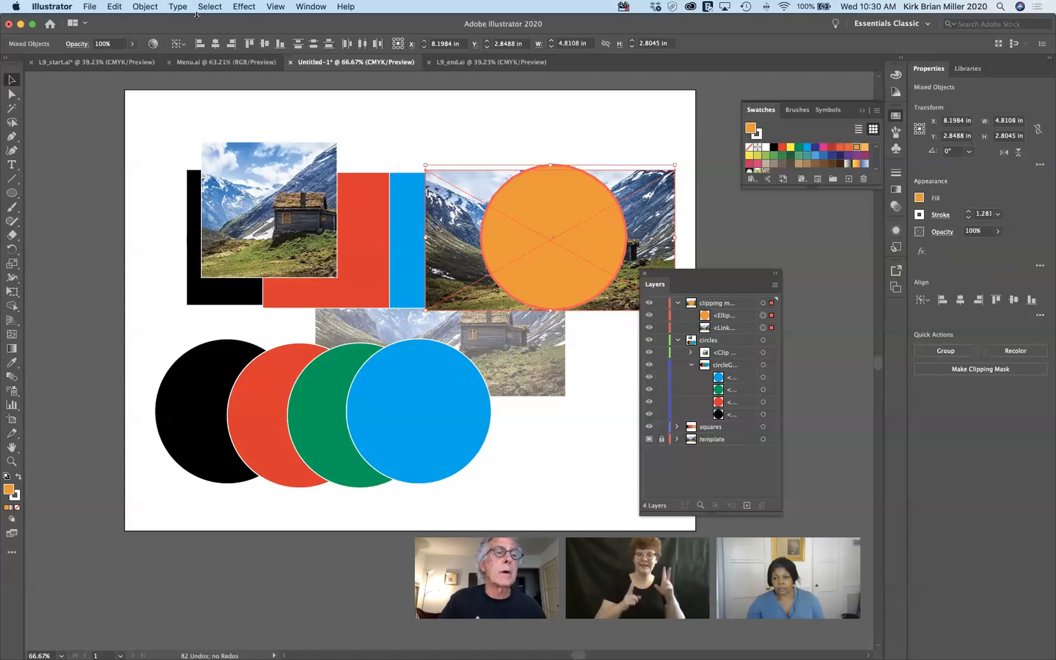
click(145, 7)
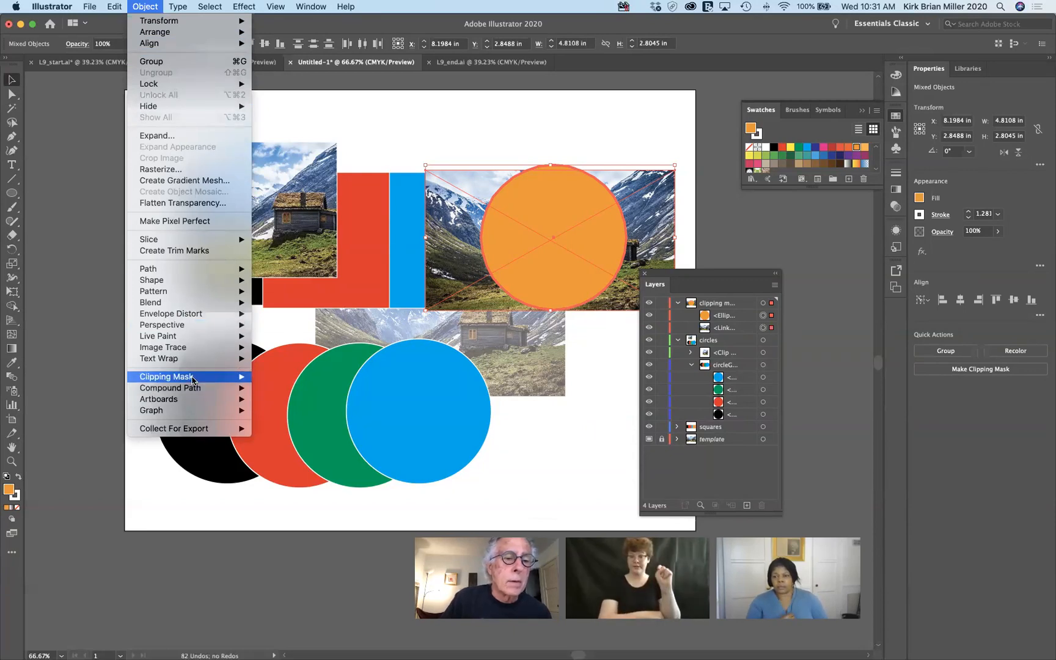
mouse_move(192, 377)
click(258, 377)
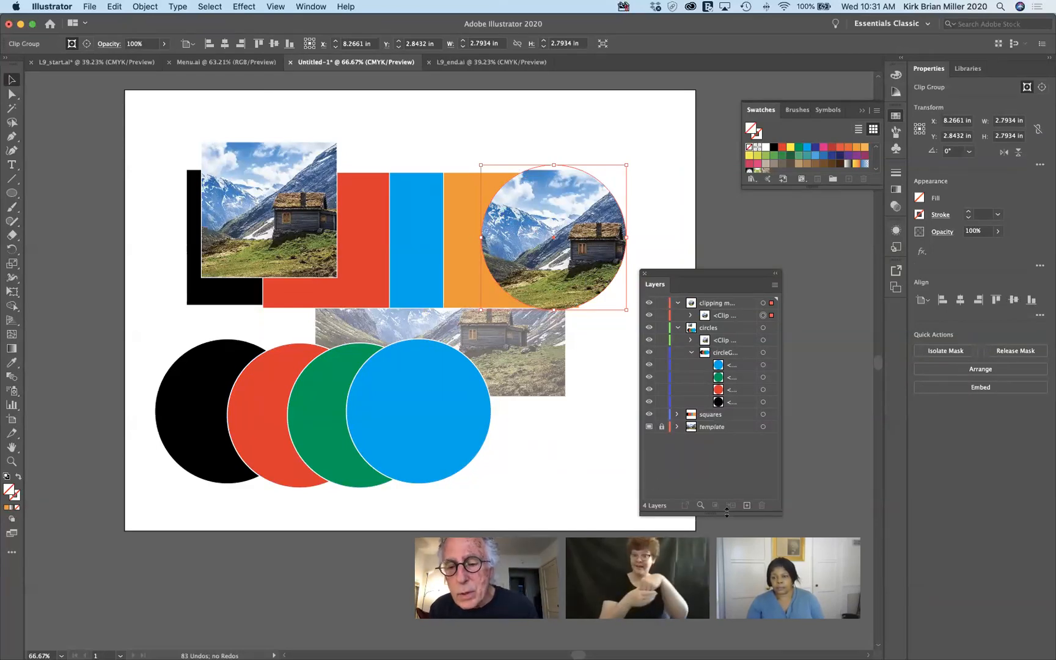
click(678, 328)
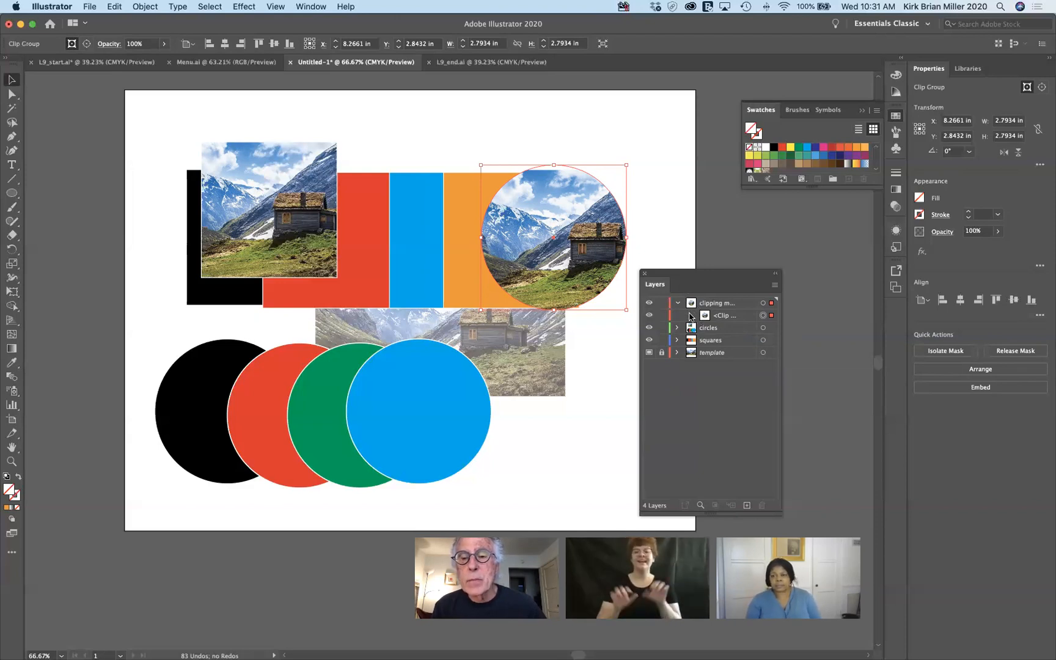
Examine the clip group's contents and which artwork can be selected, and collapse the clipping mask layer.
click(690, 315)
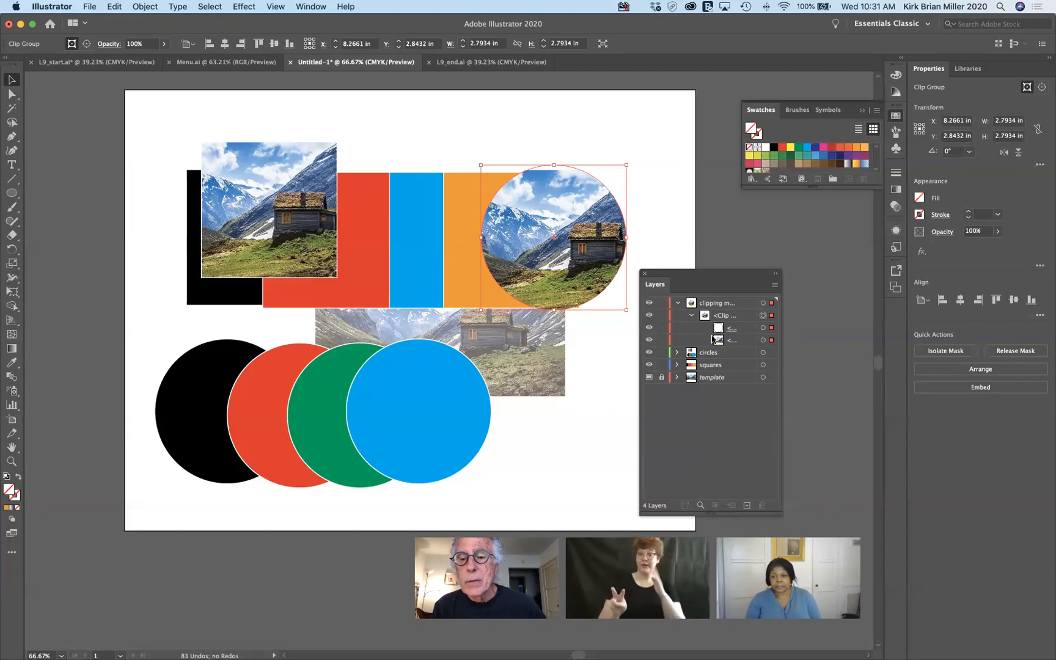
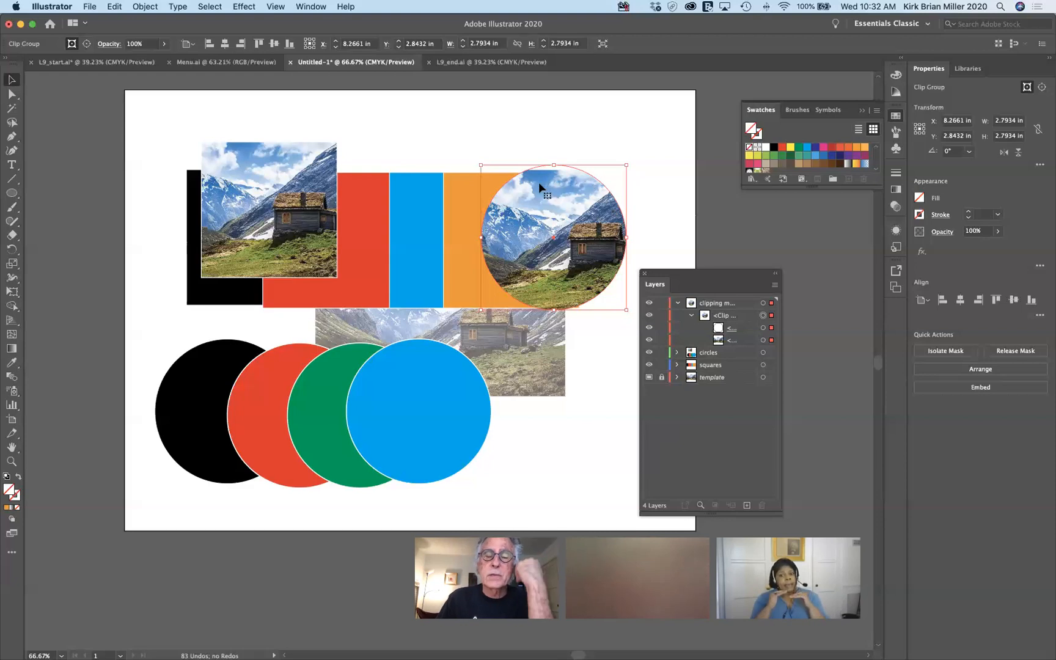
click(647, 150)
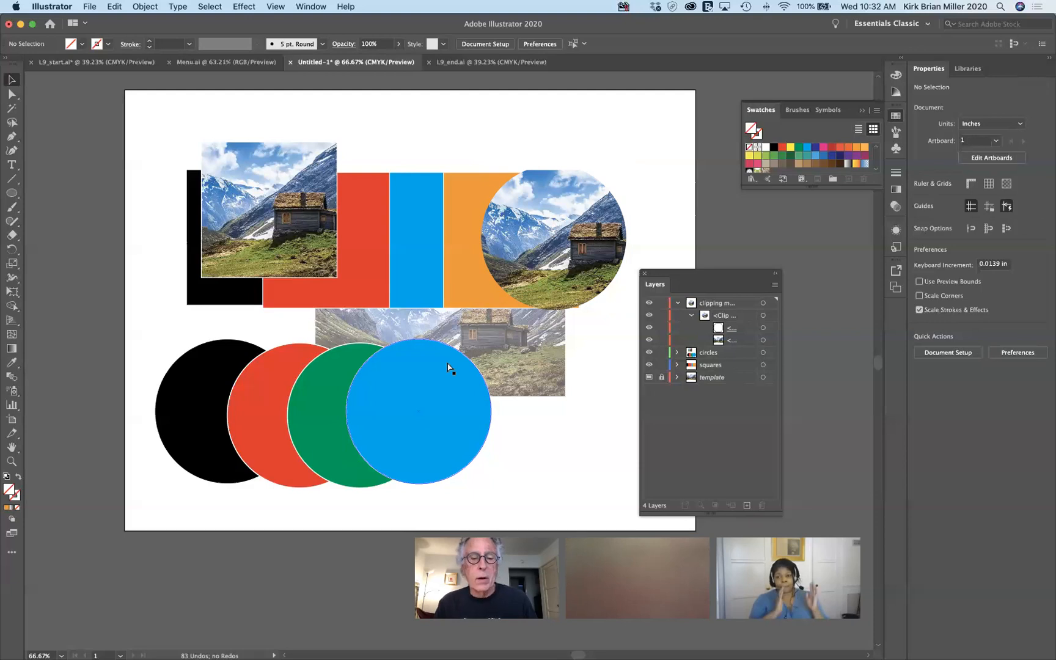
key(super+a)
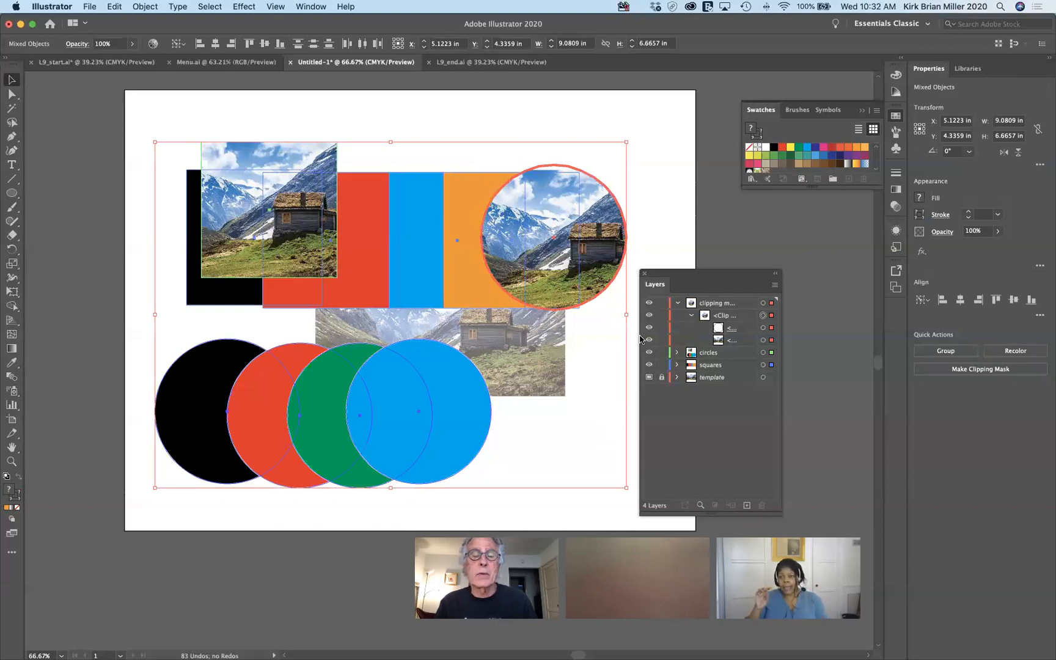
click(644, 237)
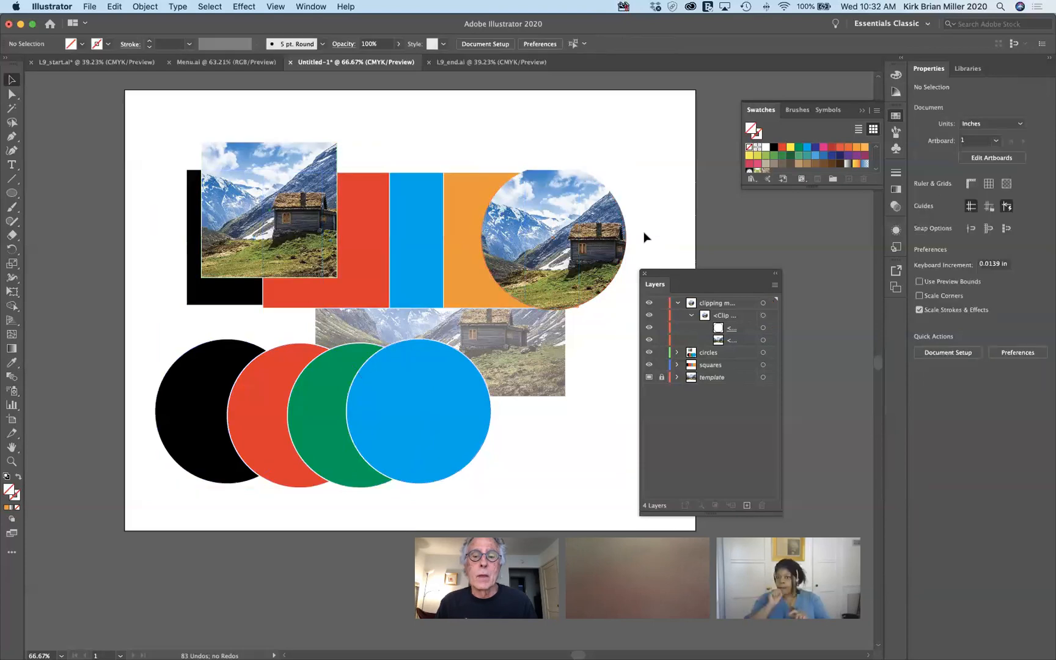
click(660, 377)
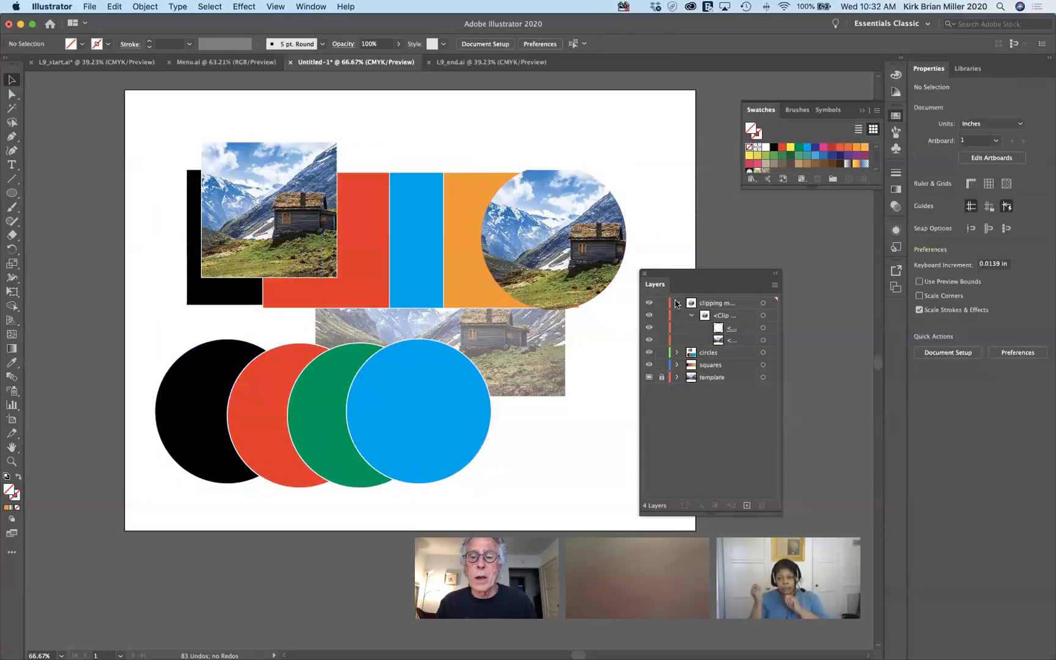
click(675, 303)
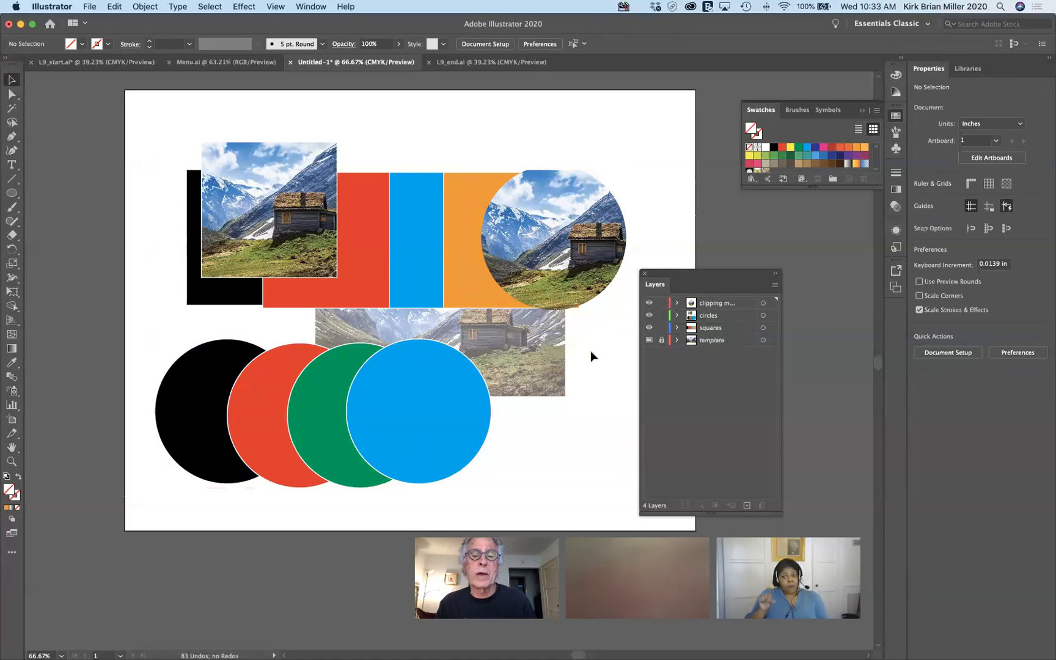
Lock the clipping mask layer and unlock it again.
click(661, 303)
click(661, 304)
click(661, 303)
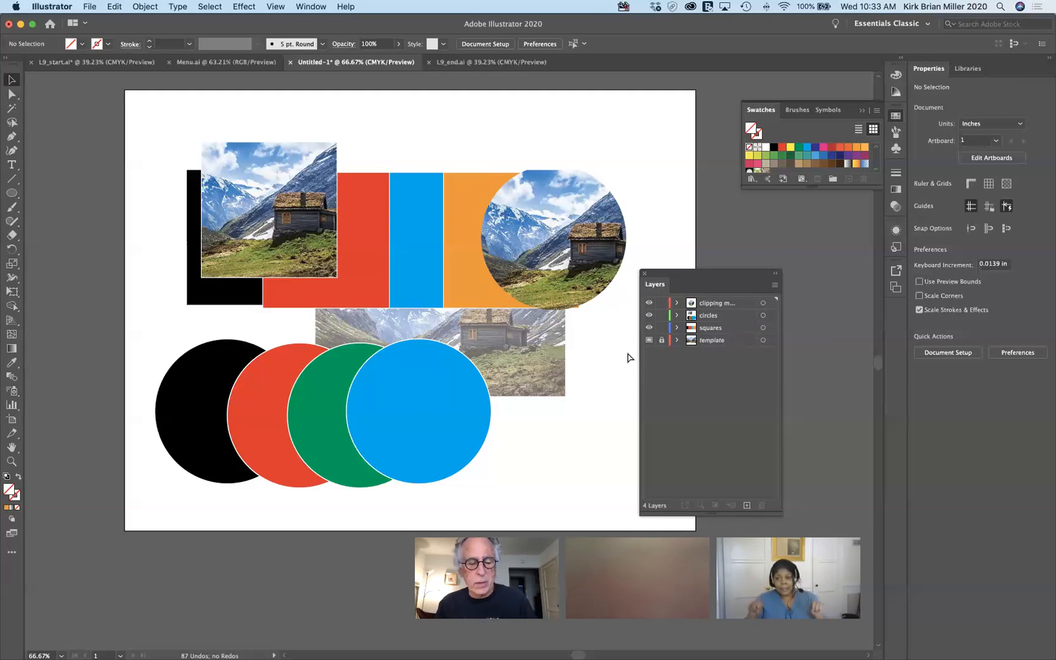
Delete all unlocked artwork together with the clipping mask, circles and squares layers, keeping only the template layer.
key(super+a)
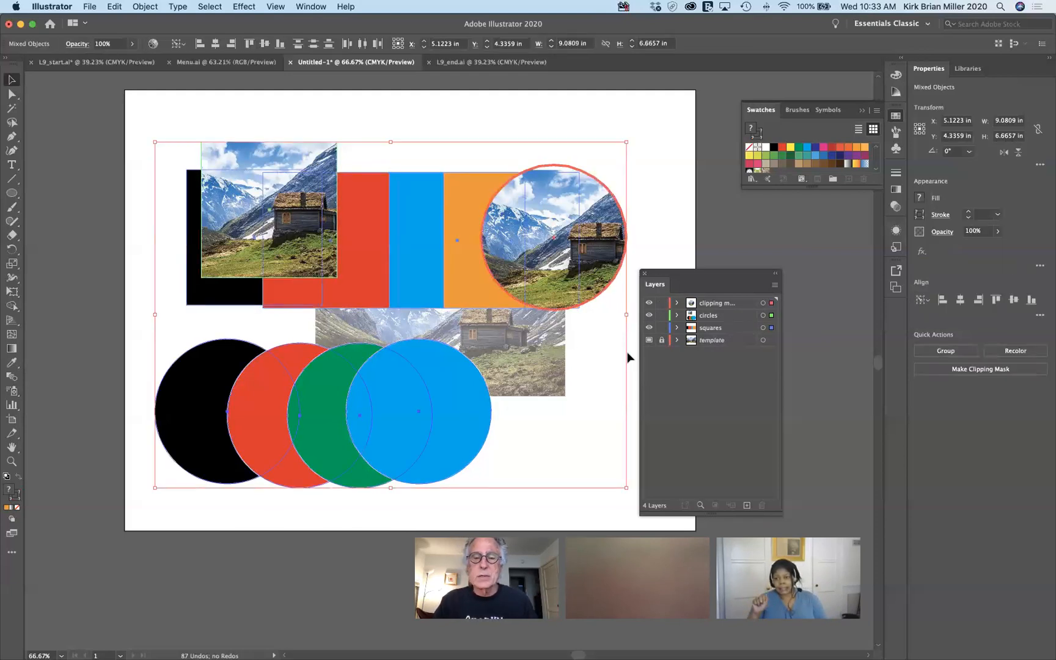
key(Delete)
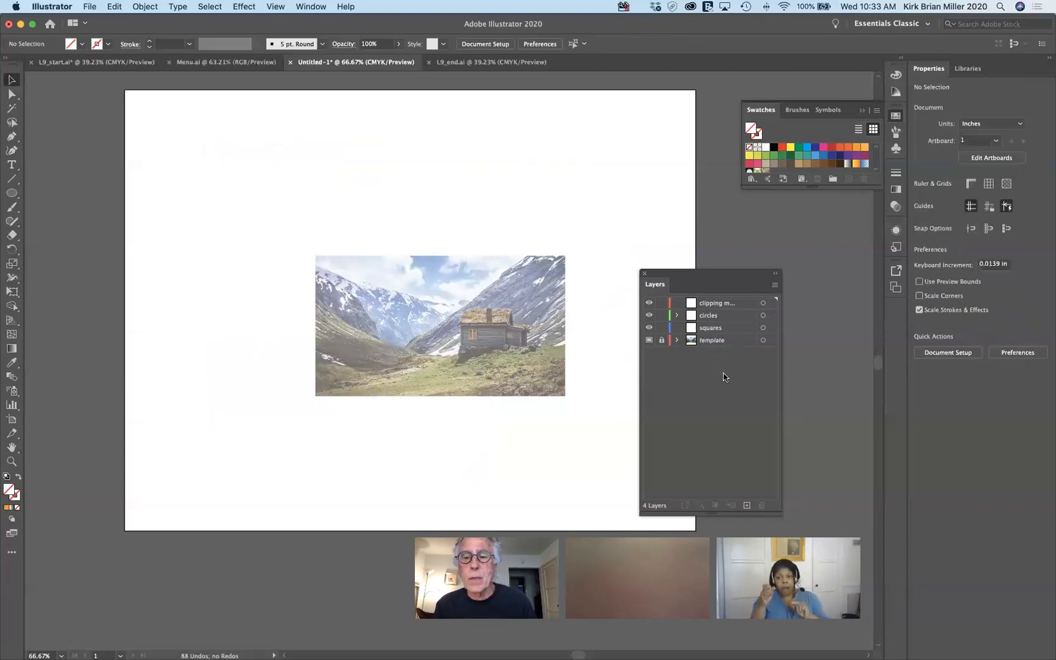
click(722, 306)
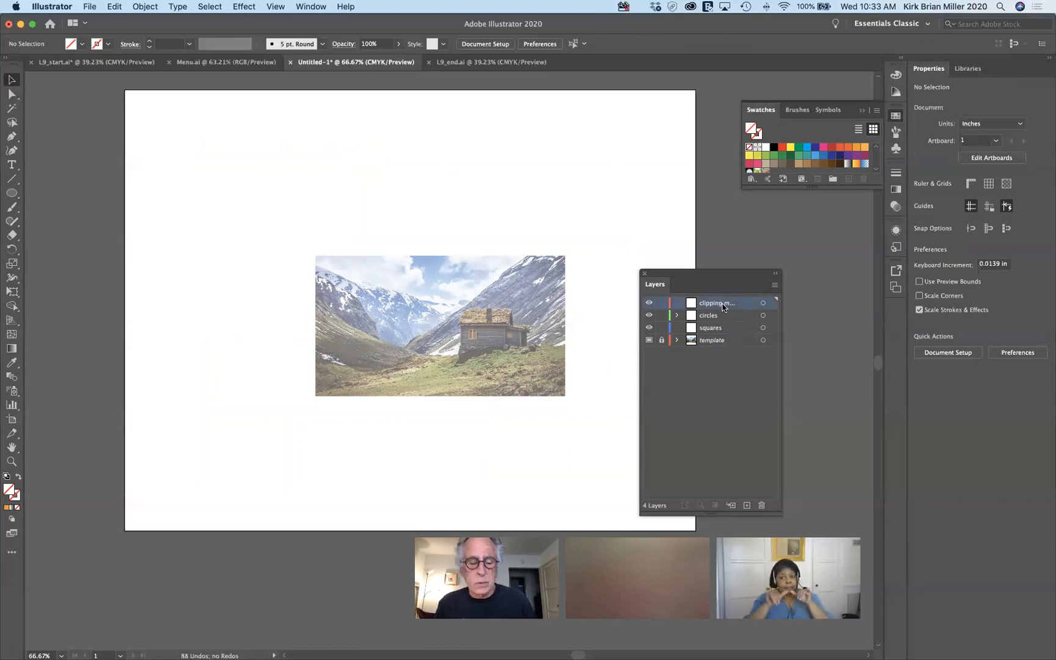
drag(722, 306, 762, 505)
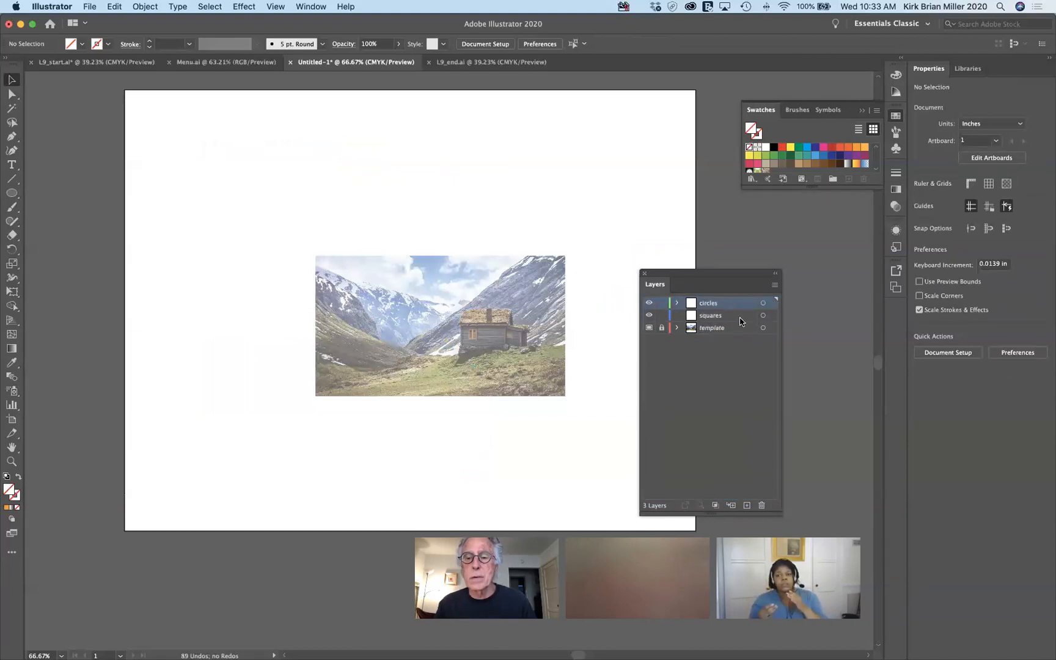
drag(732, 305, 761, 505)
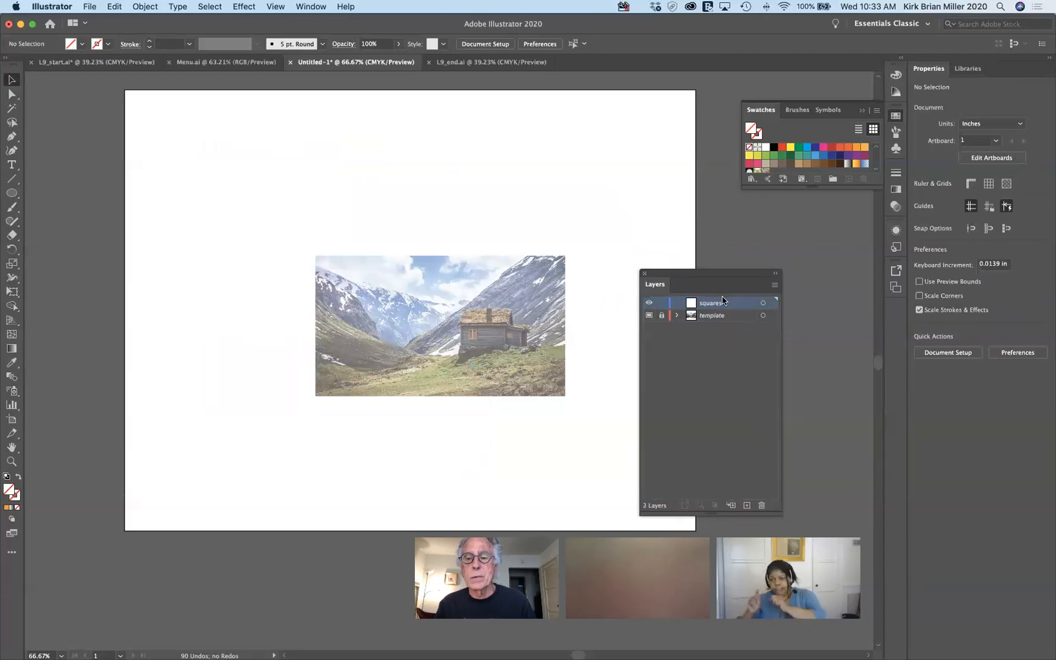
drag(724, 305, 761, 504)
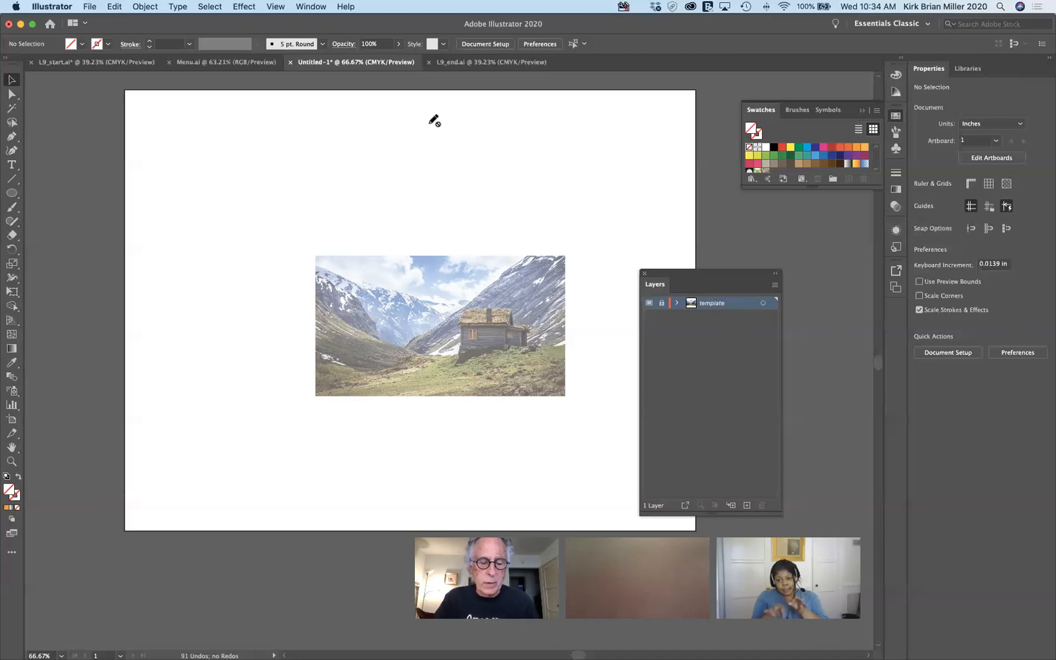
Show the rulers and, on a new layer, place a vertical guide at about 5.5 in and a horizontal guide at about 4.24 in.
key(super+r)
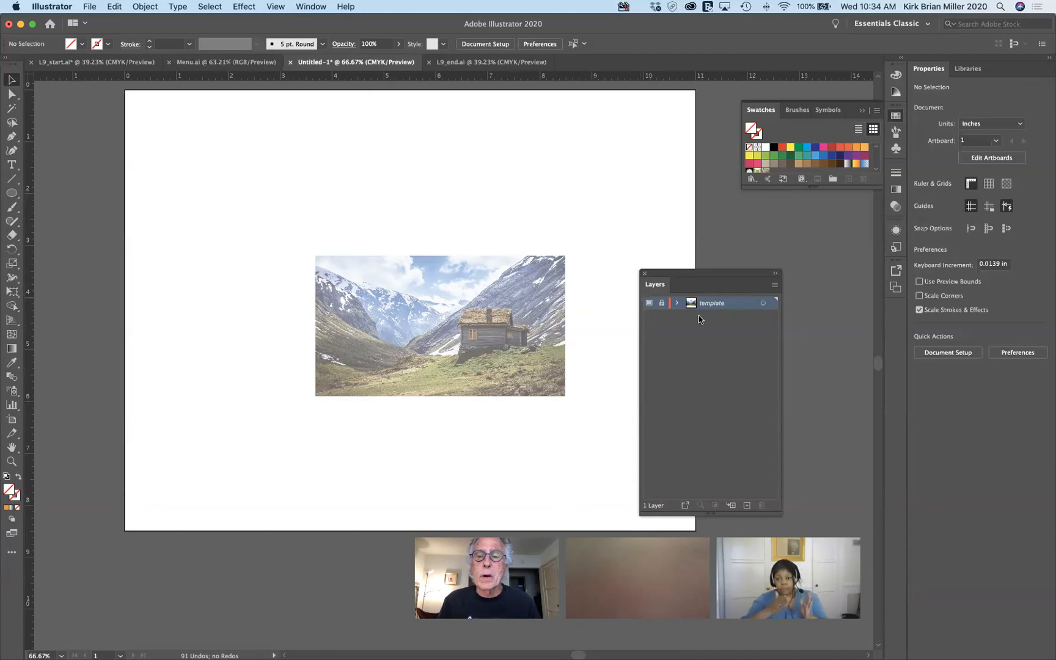
click(746, 506)
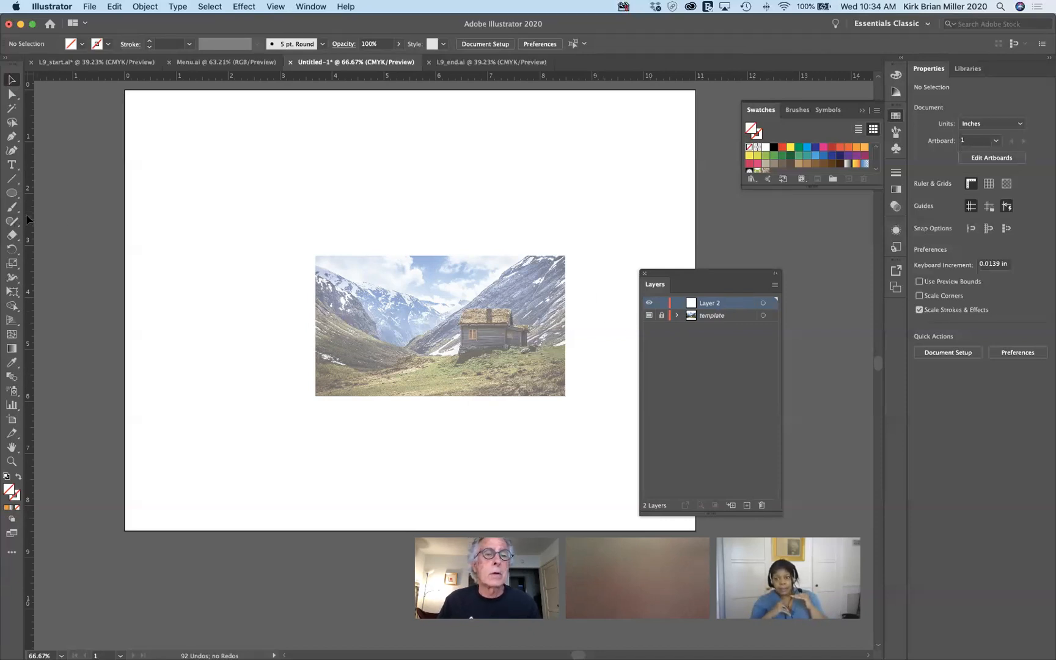
drag(33, 213, 409, 225)
drag(465, 80, 428, 308)
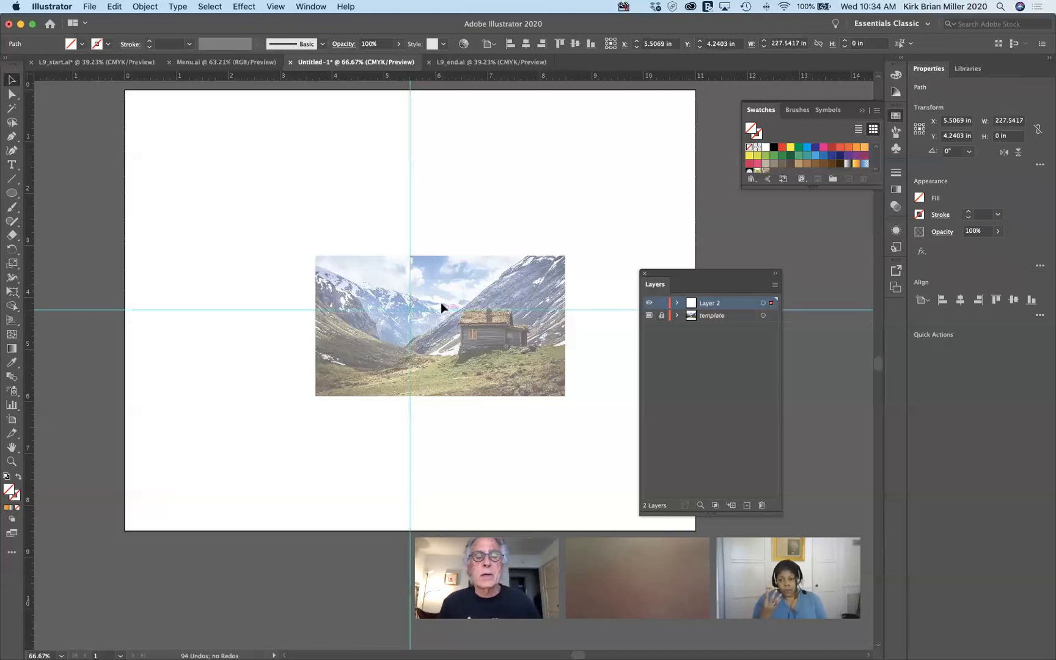
click(522, 163)
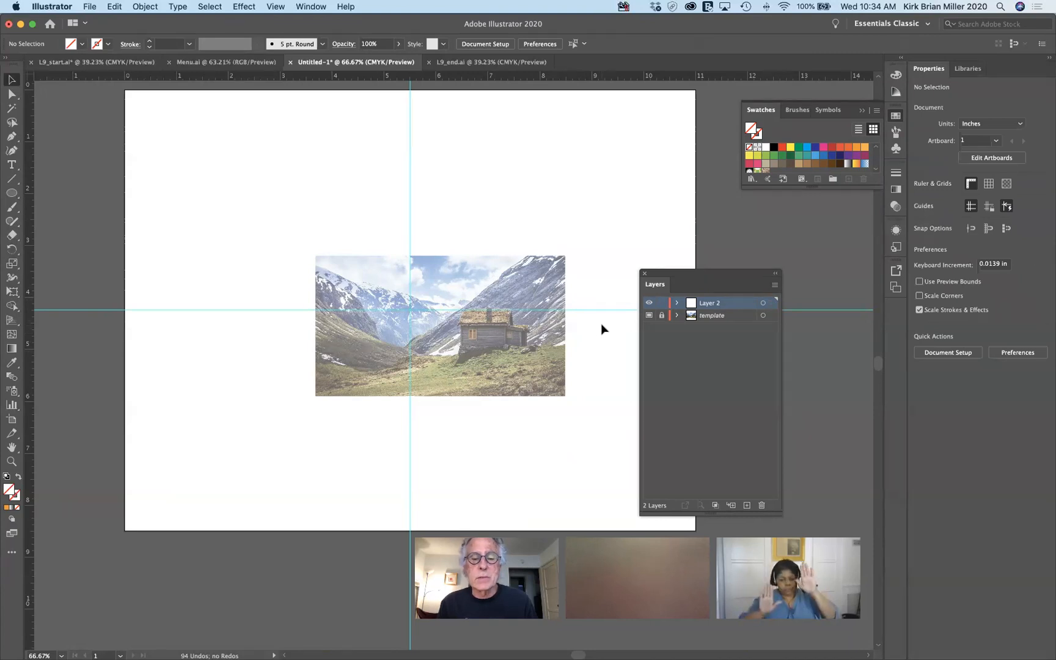
Examine whether the horizontal guide can be selected, which guide commands are available, and what the new layer contains.
click(610, 311)
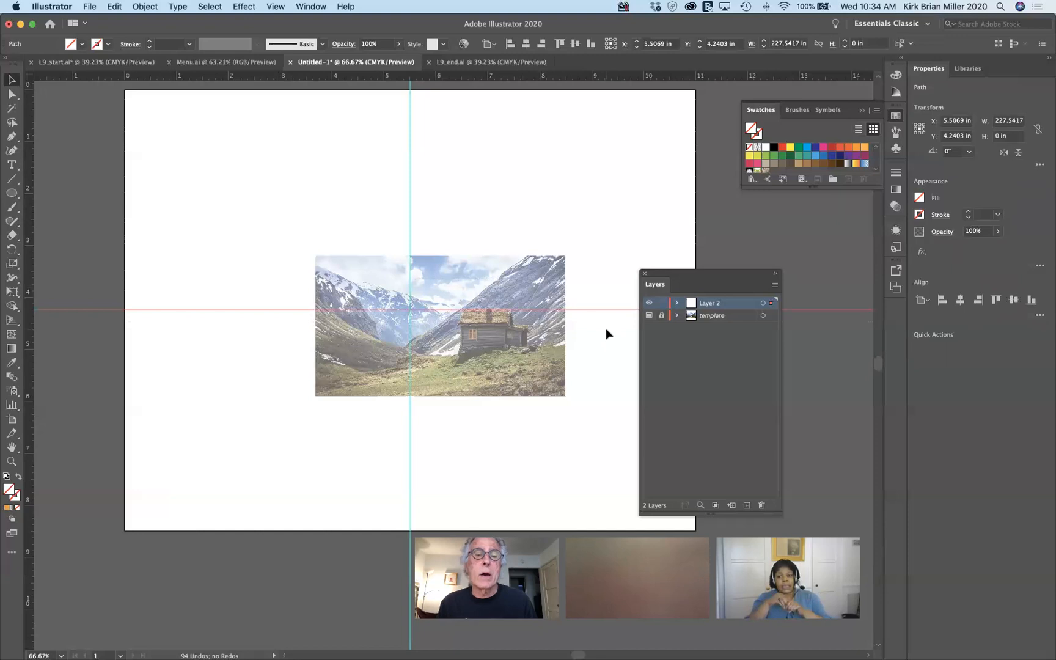
click(606, 328)
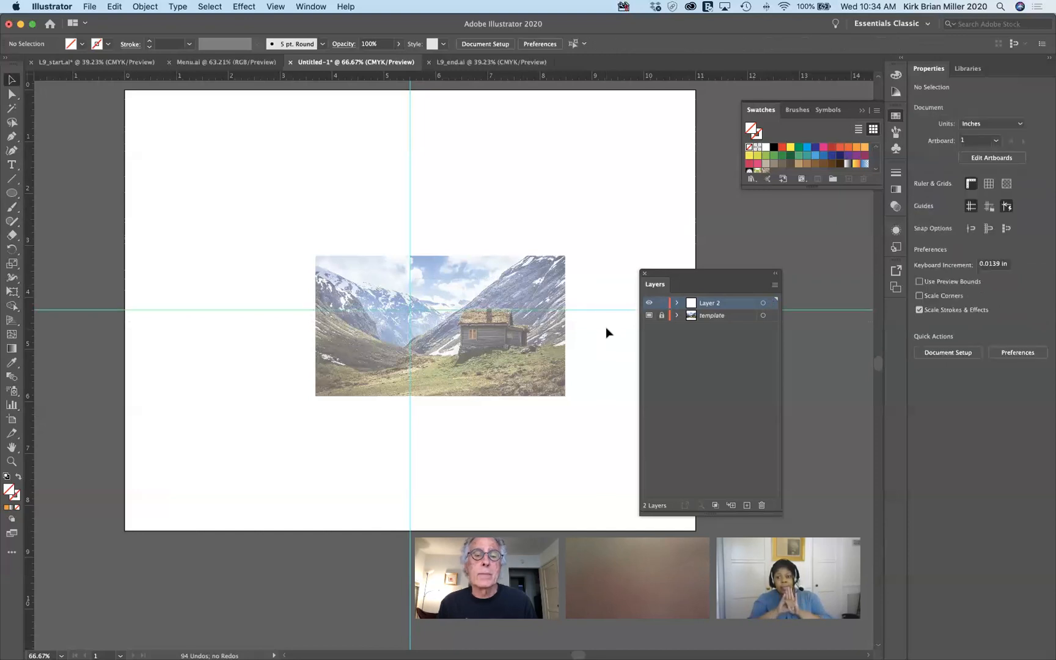
click(274, 7)
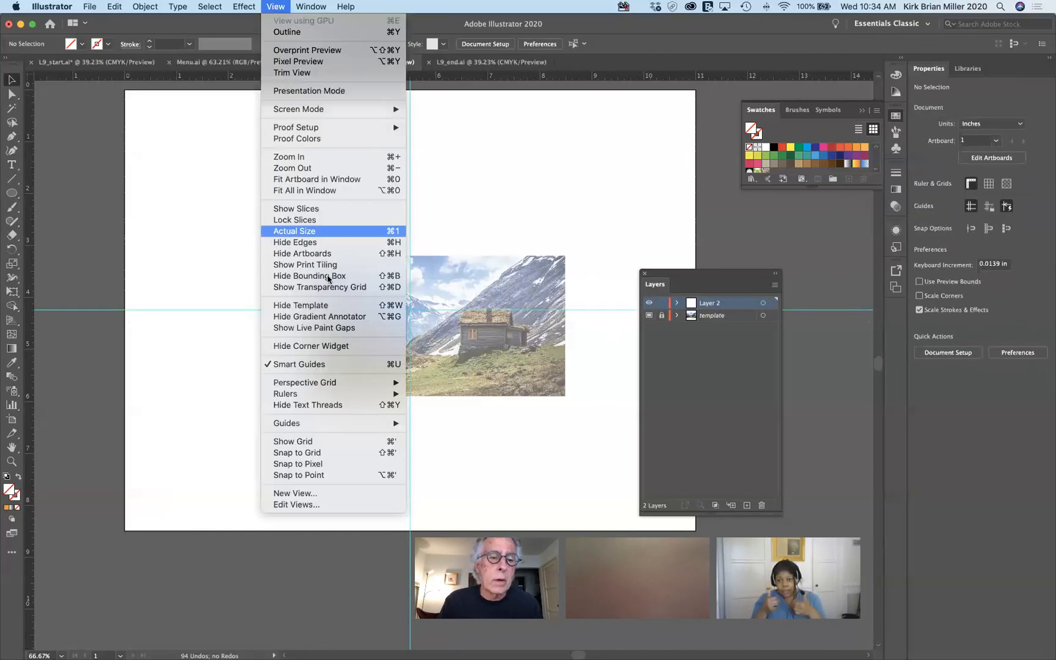
mouse_move(334, 382)
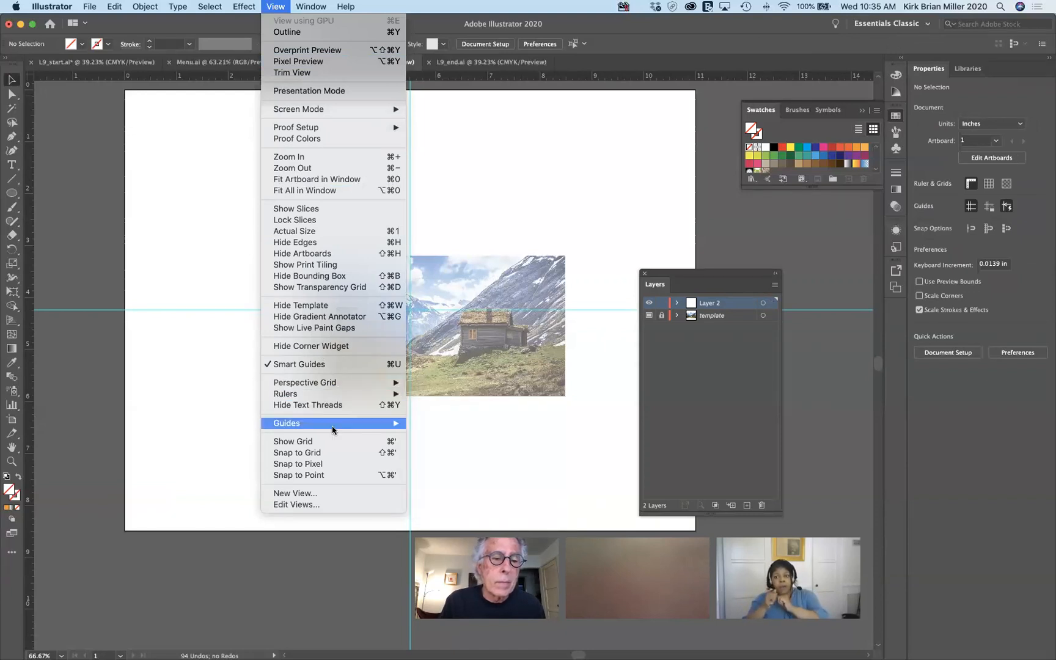
mouse_move(335, 423)
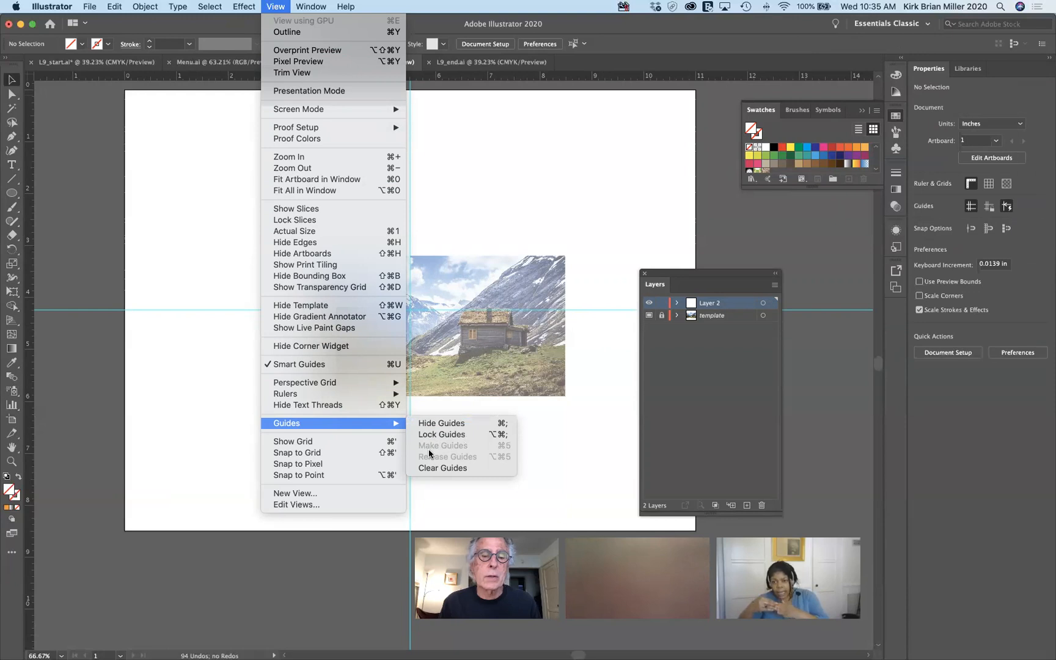
click(506, 143)
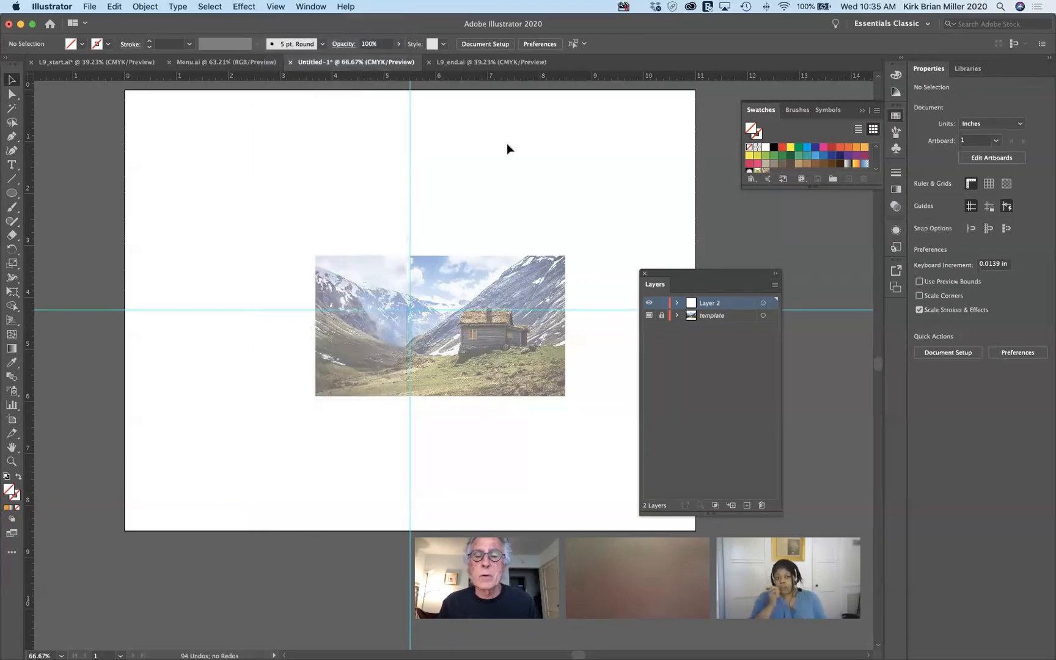
click(677, 303)
click(677, 303)
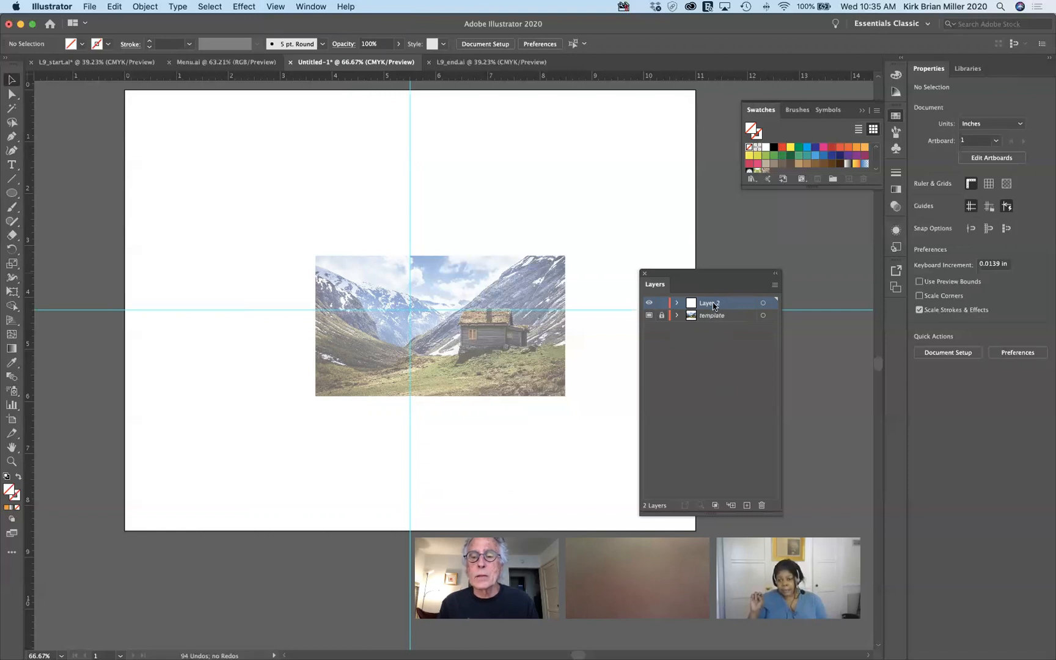
Rename the new layer as guides and lock it.
double_click(711, 304)
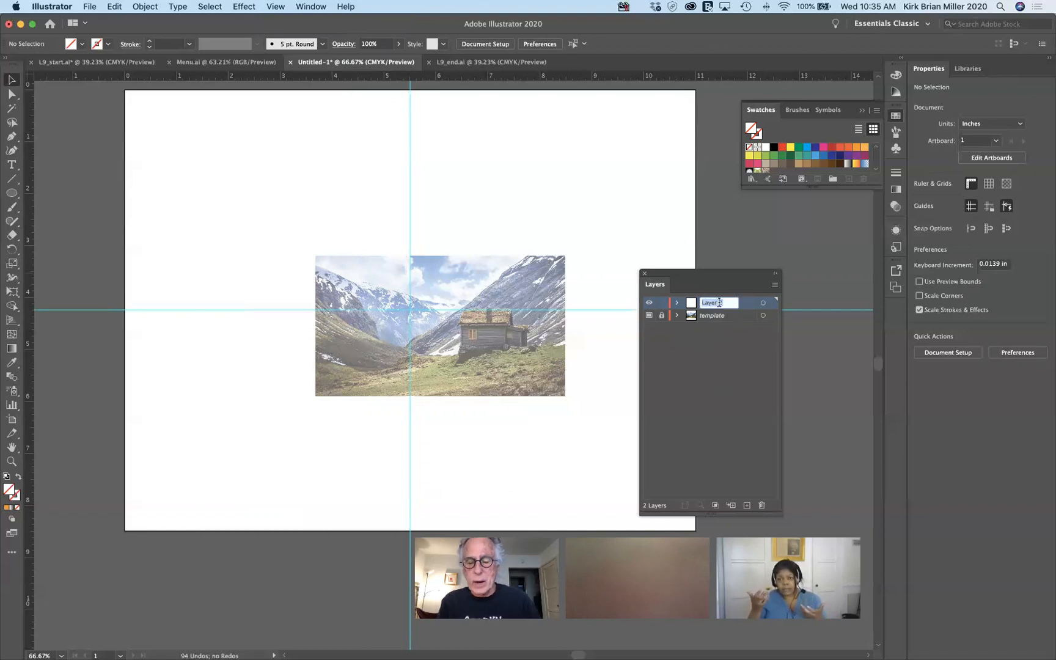
text(guides)
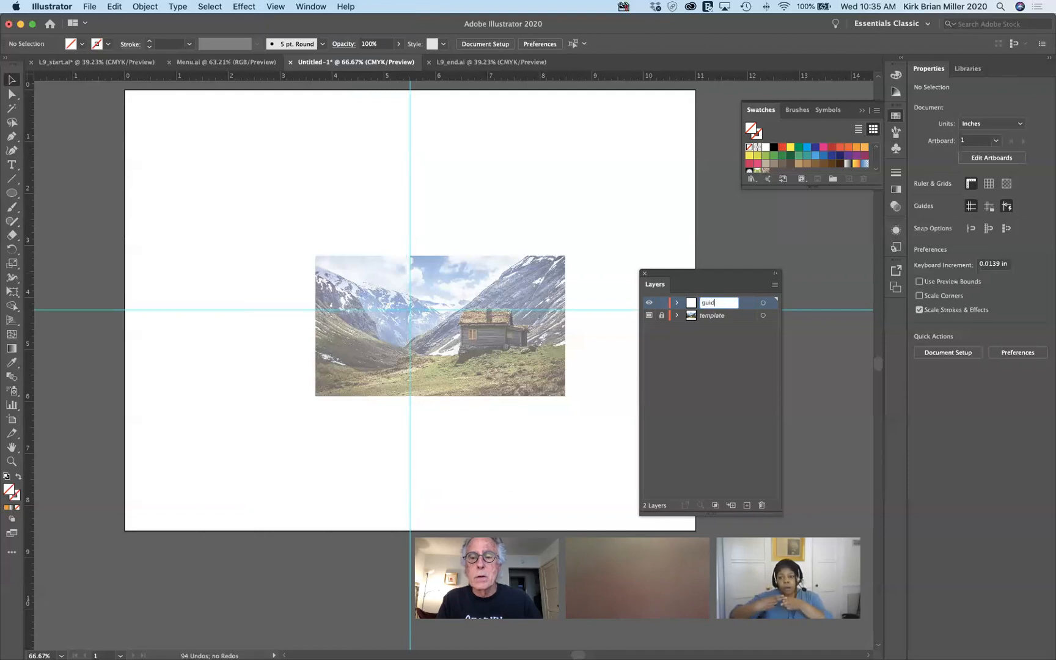
click(726, 344)
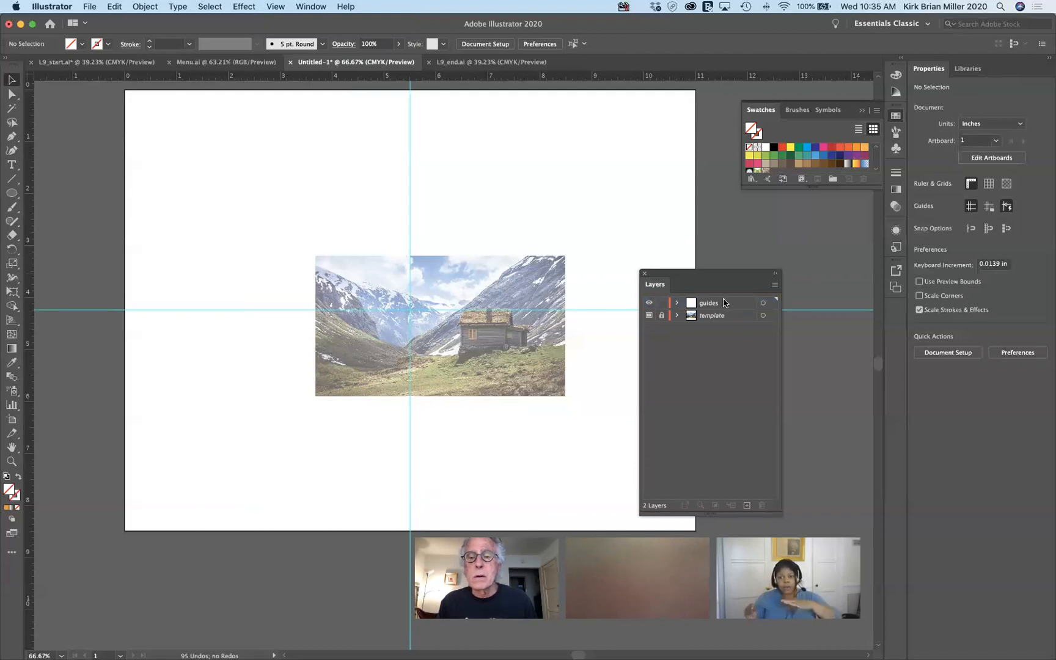
click(660, 302)
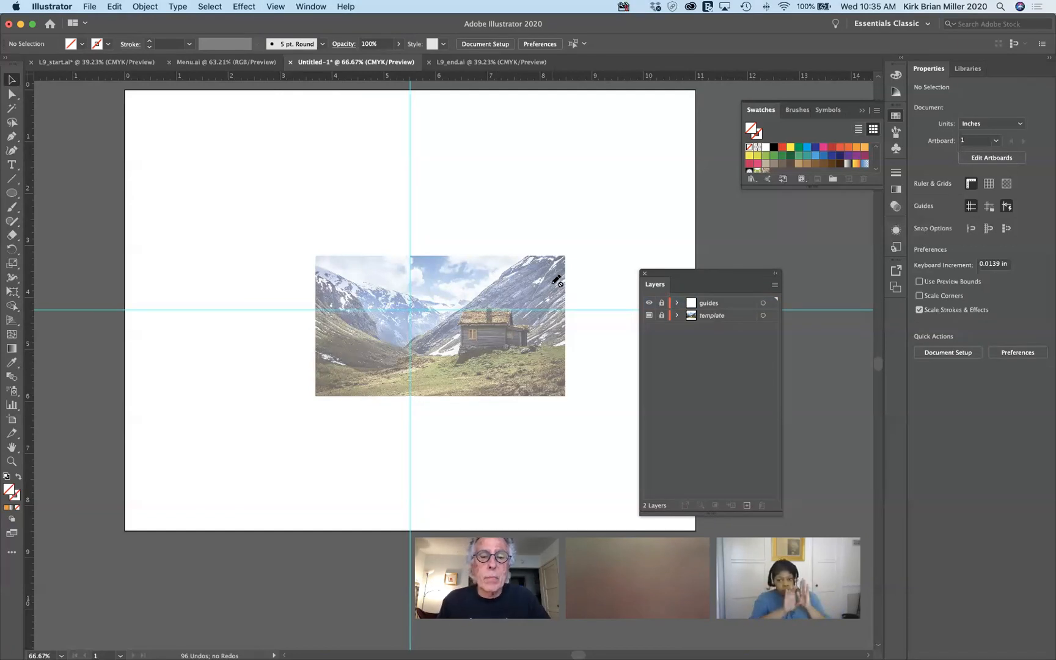
Turn off the Template option for the template layer so its landscape image is an editable, undimmed object.
double_click(707, 319)
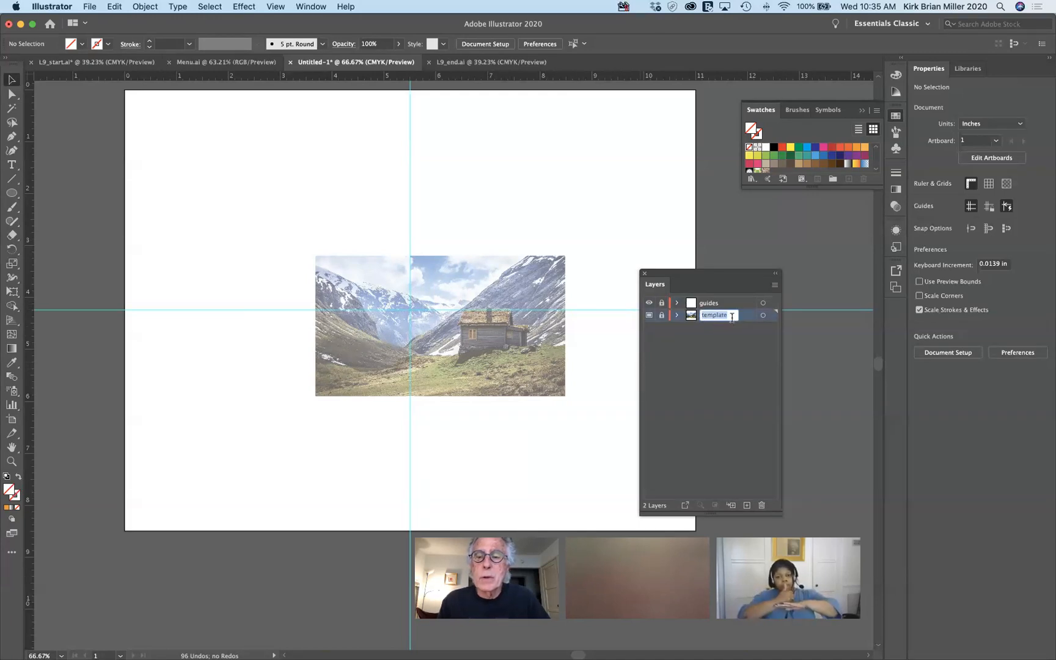
key(Return)
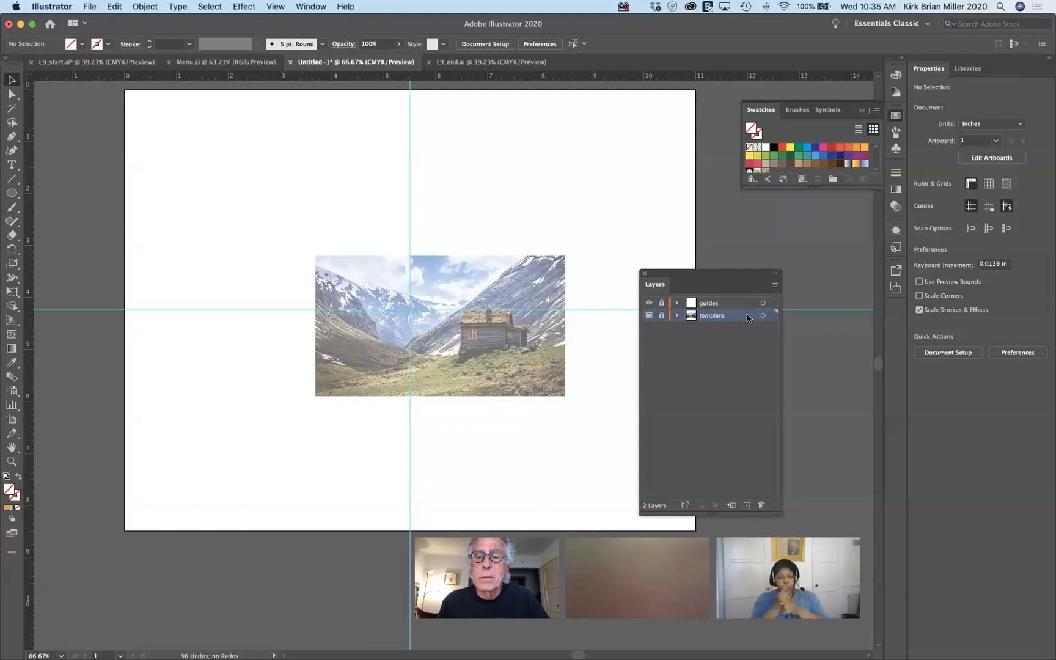
double_click(747, 314)
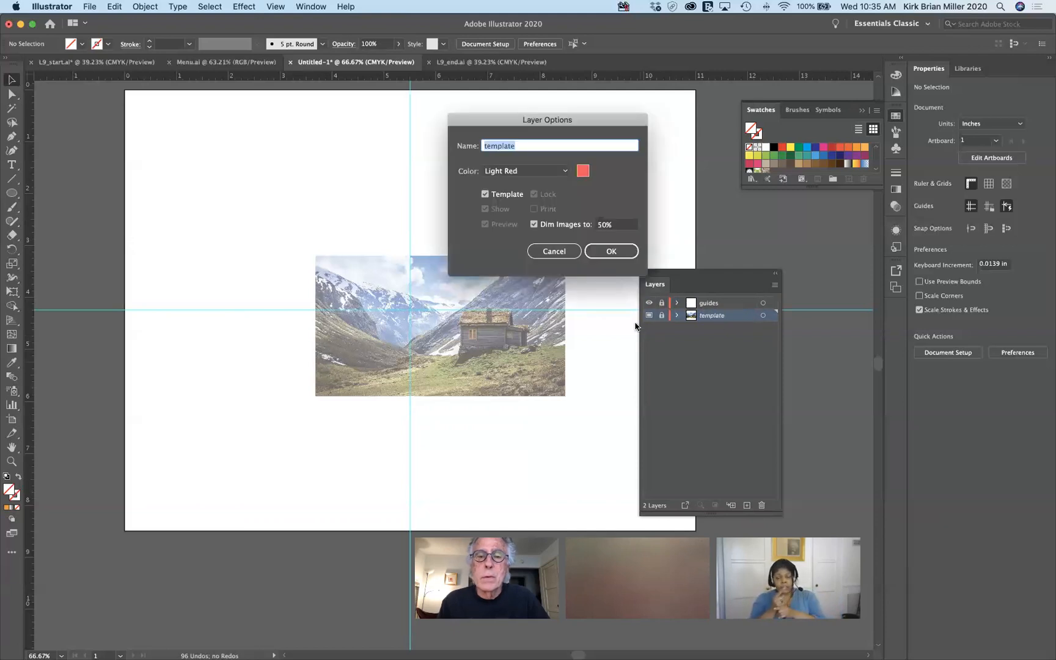
click(486, 195)
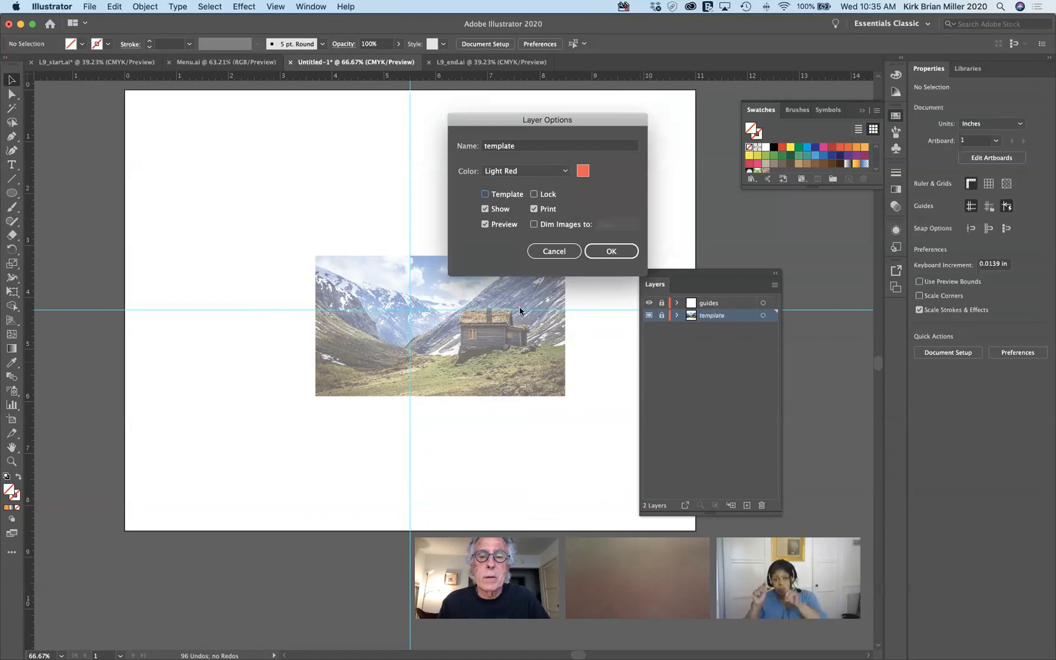
click(610, 251)
Move the landscape image so its centre sits on the intersection of the two guides.
click(520, 345)
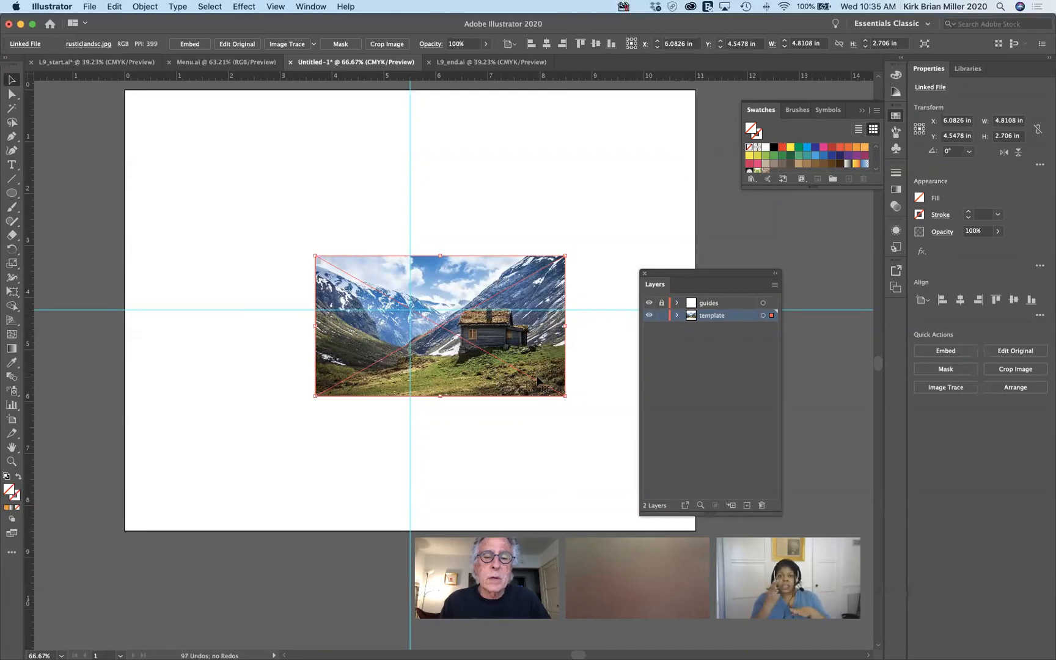
drag(535, 380, 501, 358)
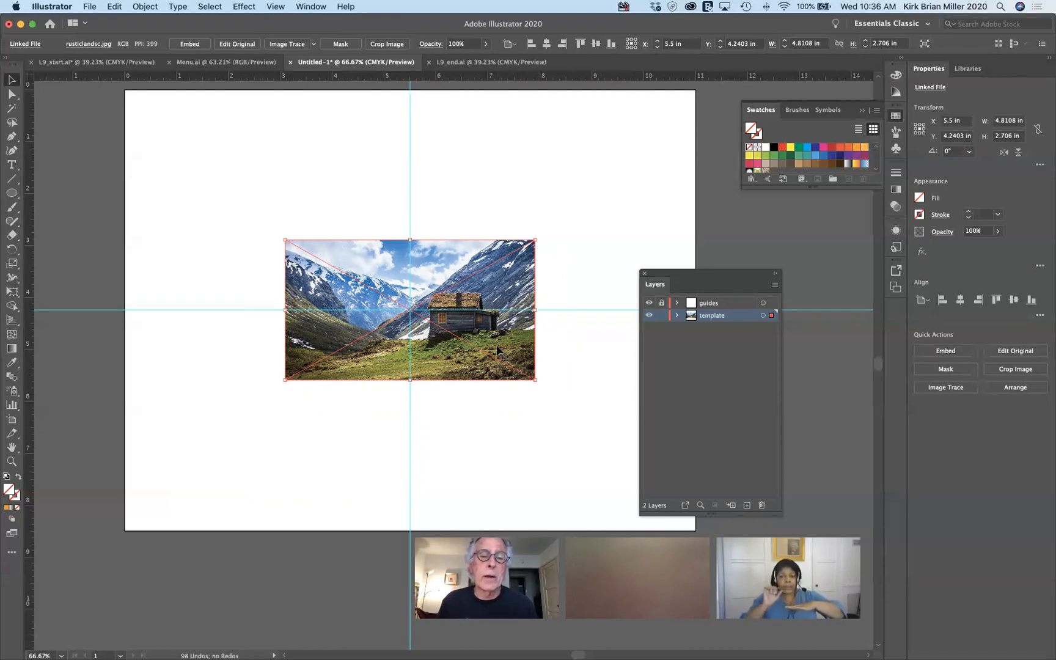
Lock the template layer containing the landscape image and rename it as background.
click(661, 315)
double_click(712, 319)
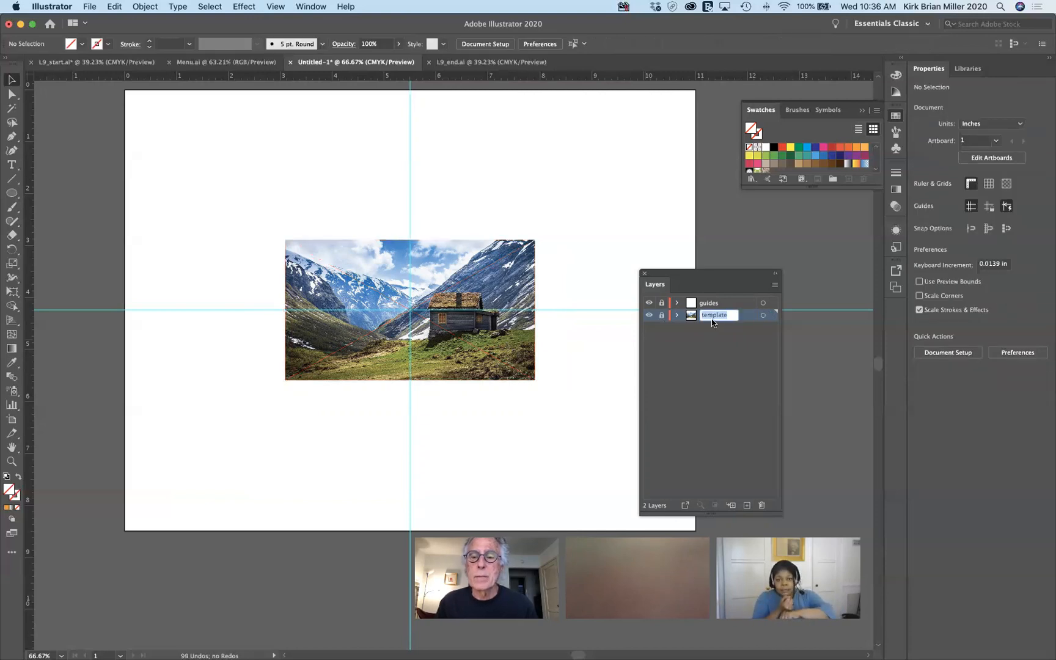
text(back)
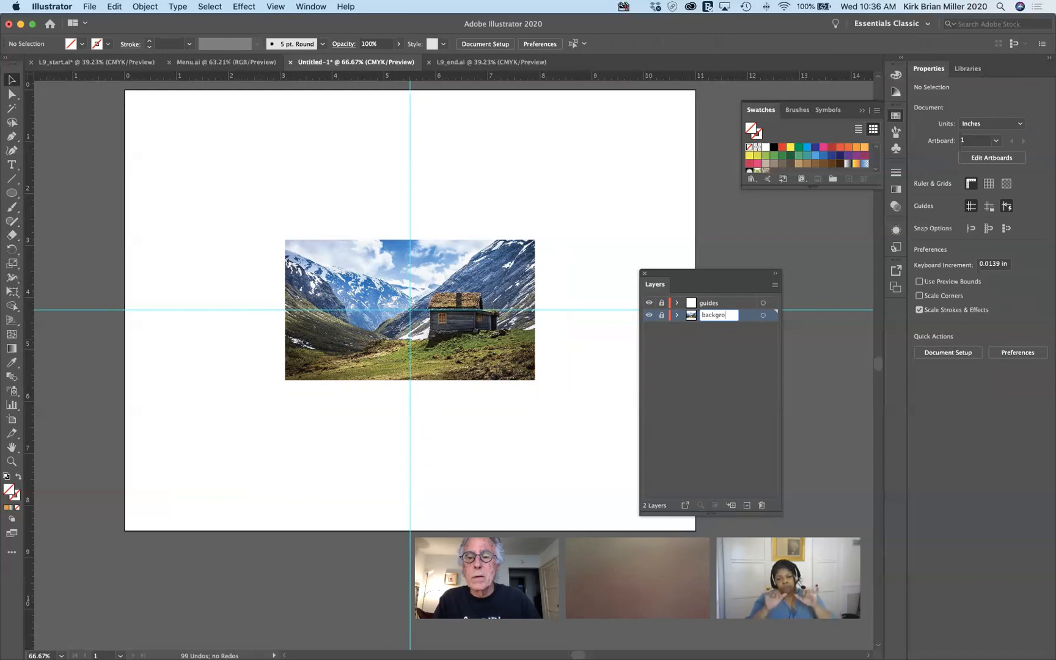
text(ground)
click(716, 352)
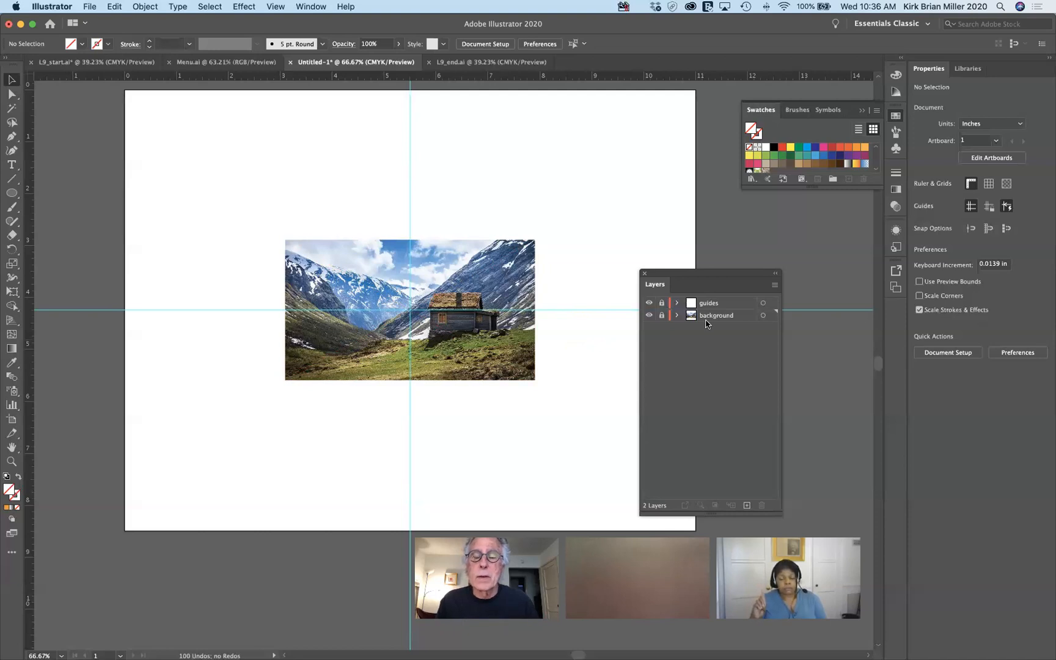
Create a new layer directly above the background layer and name it text.
click(741, 318)
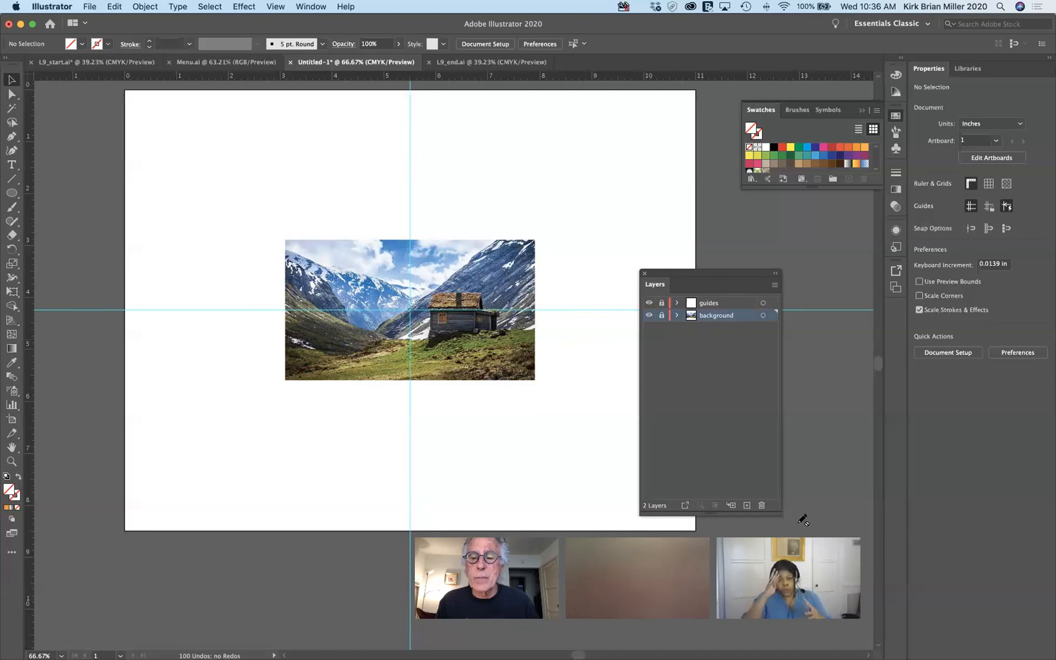
click(746, 504)
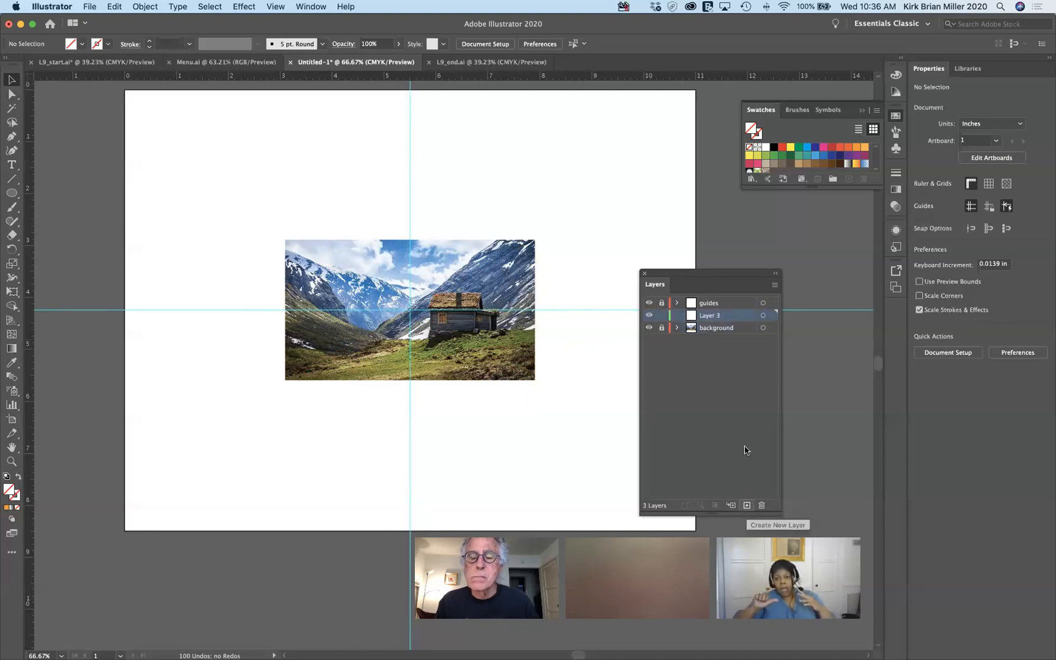
double_click(712, 316)
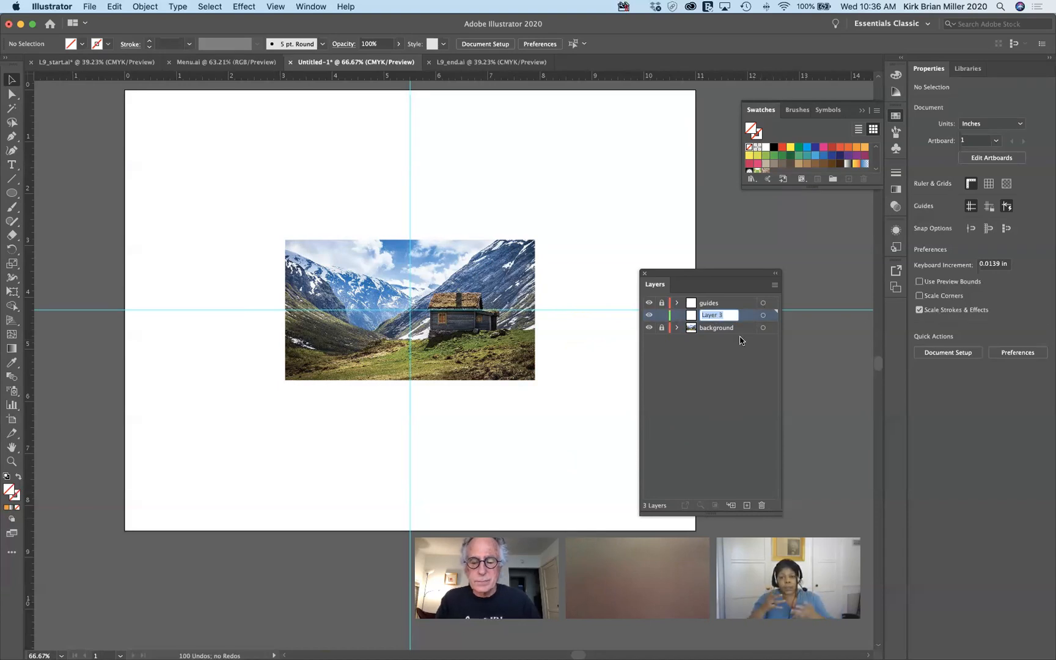
text(text)
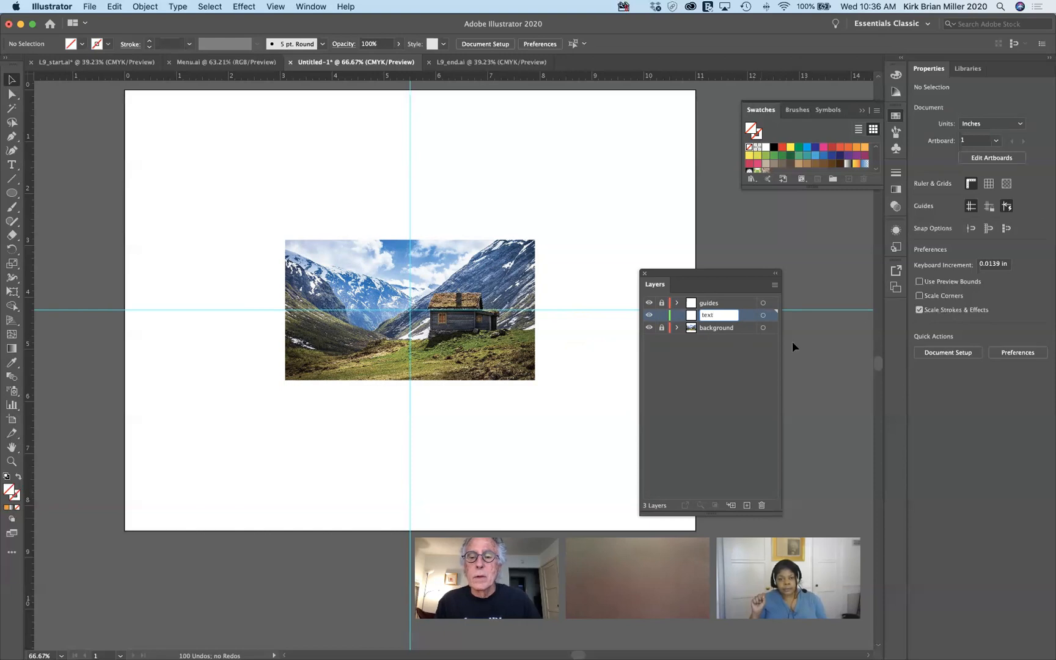
click(718, 396)
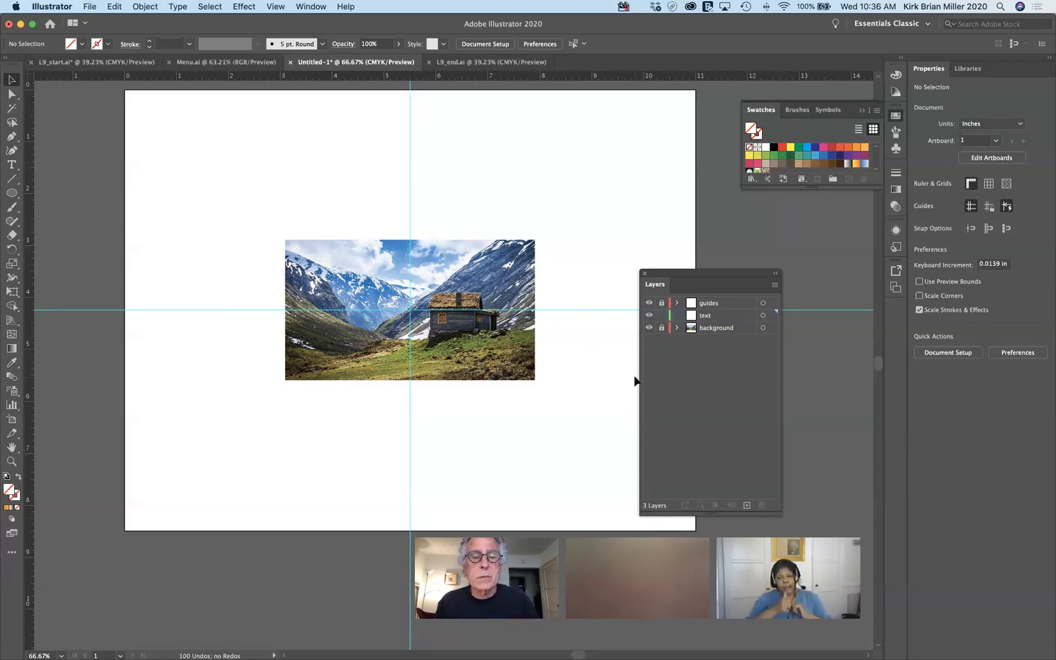
Add the point text "Cabin Scene" at 24 pt over the mountains in the landscape image, on the text layer.
click(11, 165)
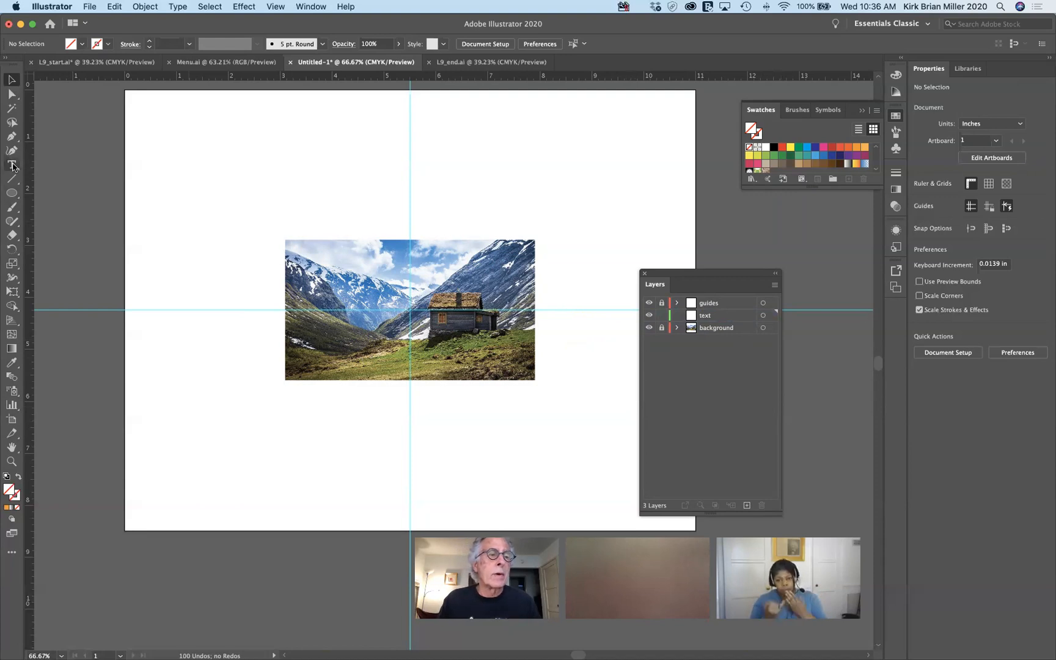
click(344, 285)
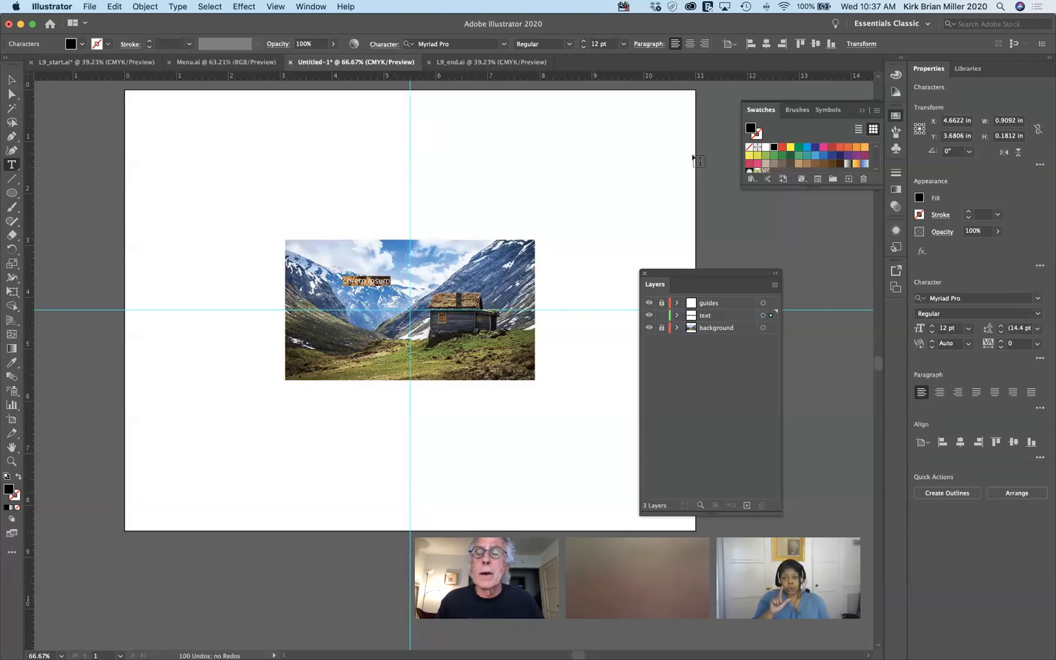
click(622, 45)
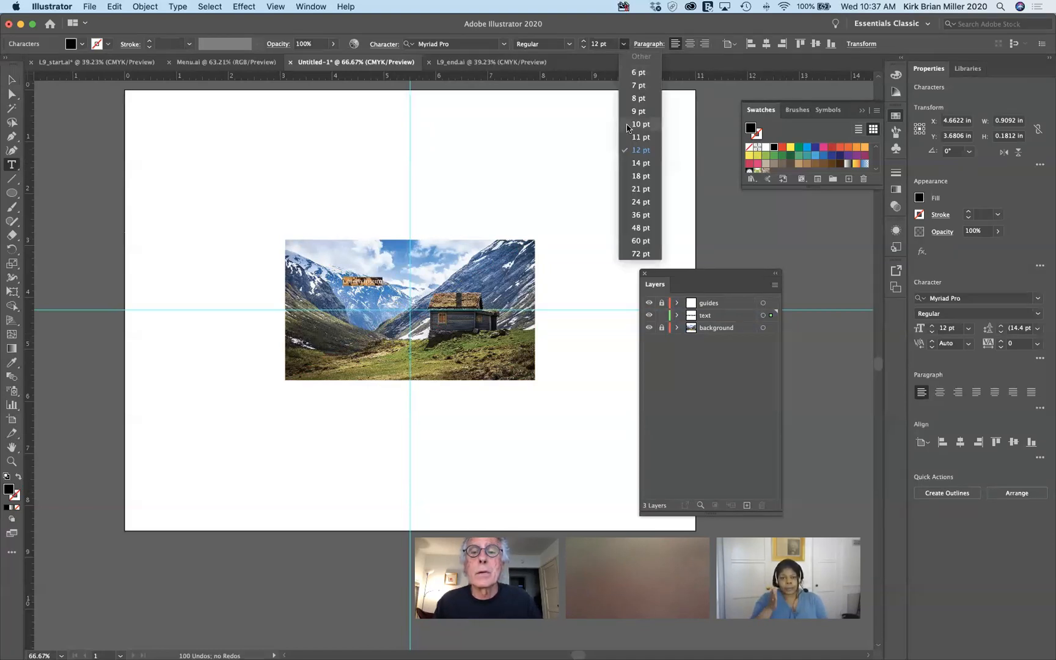
click(636, 202)
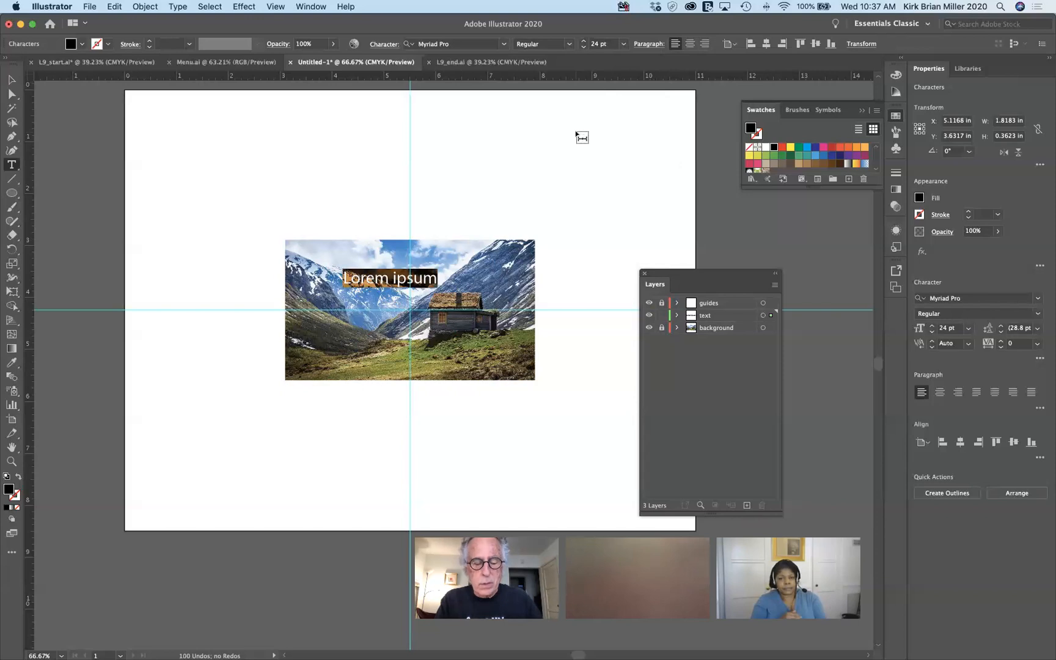
text(Cab)
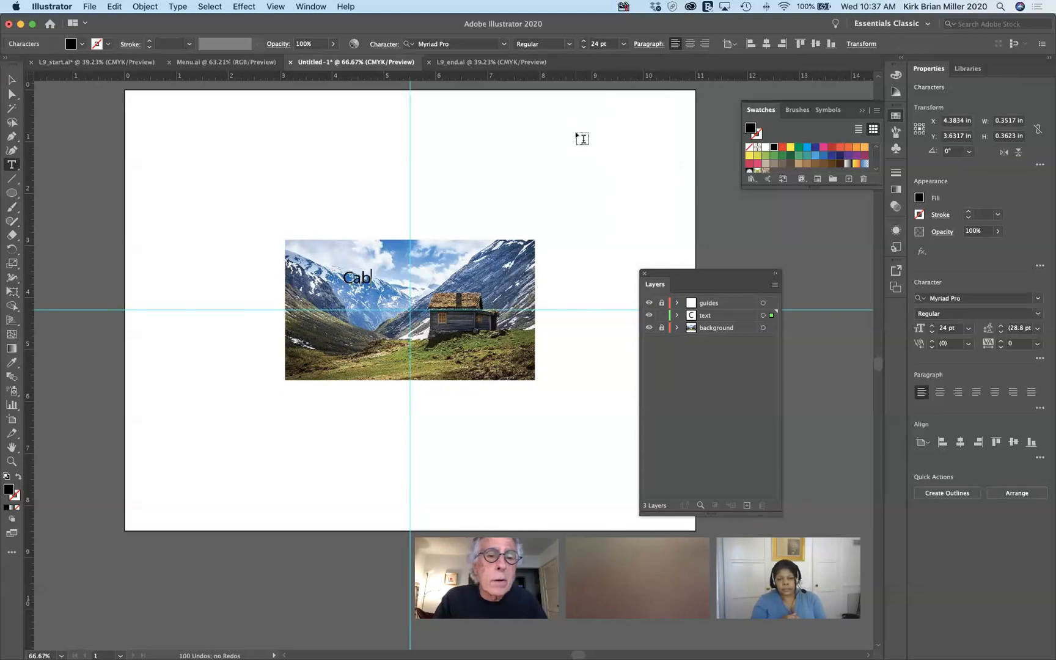
text(in Scene)
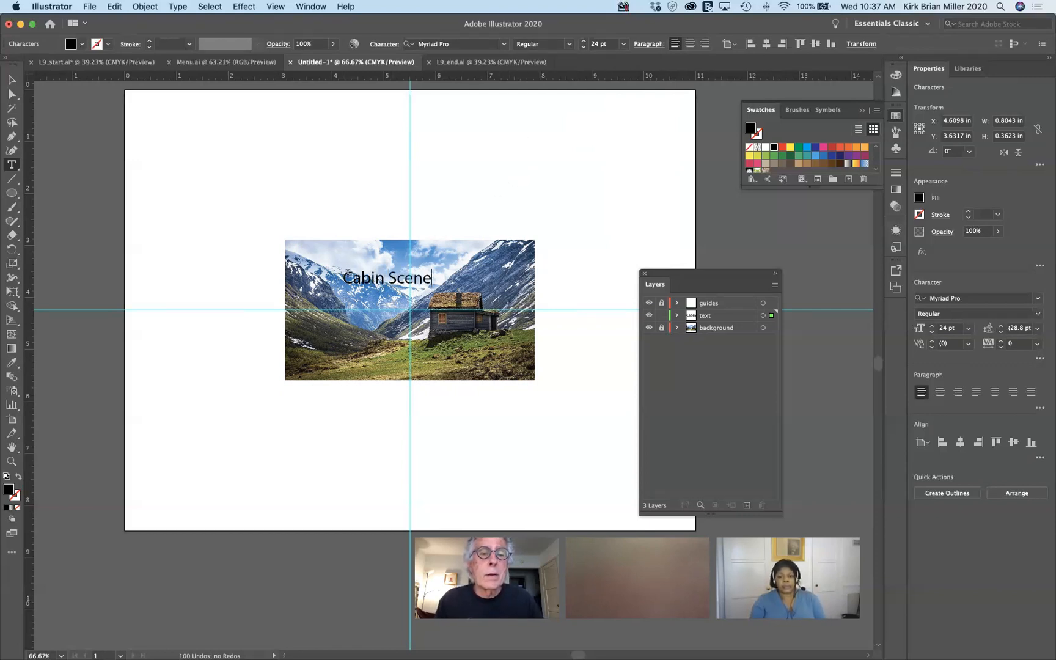
Change the fill colour of the whole "Cabin Scene" text to white.
drag(343, 276, 432, 279)
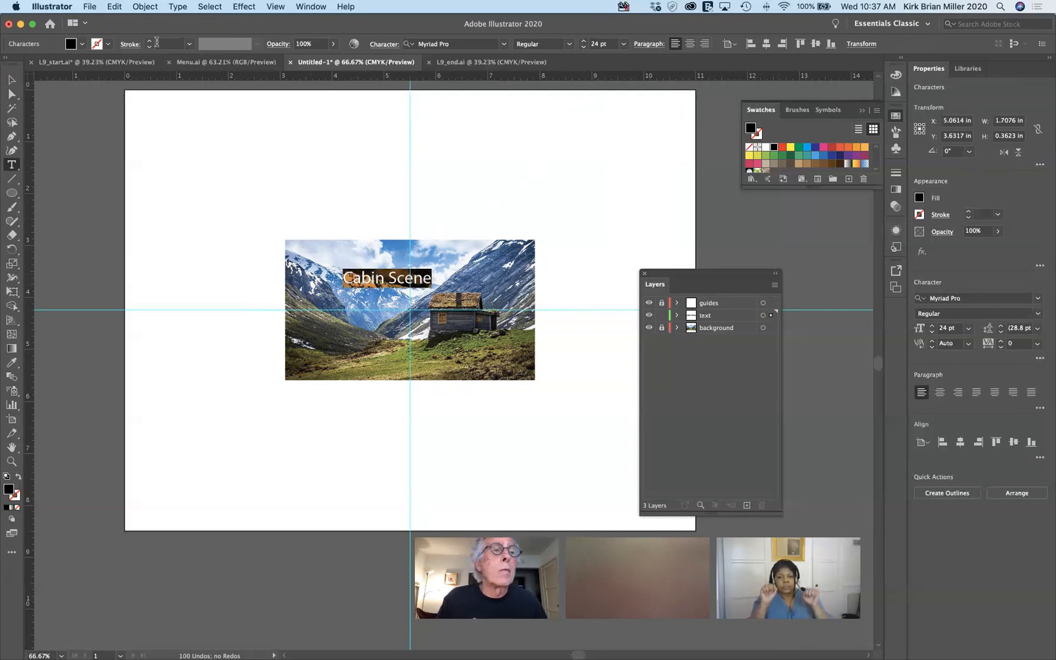
click(82, 44)
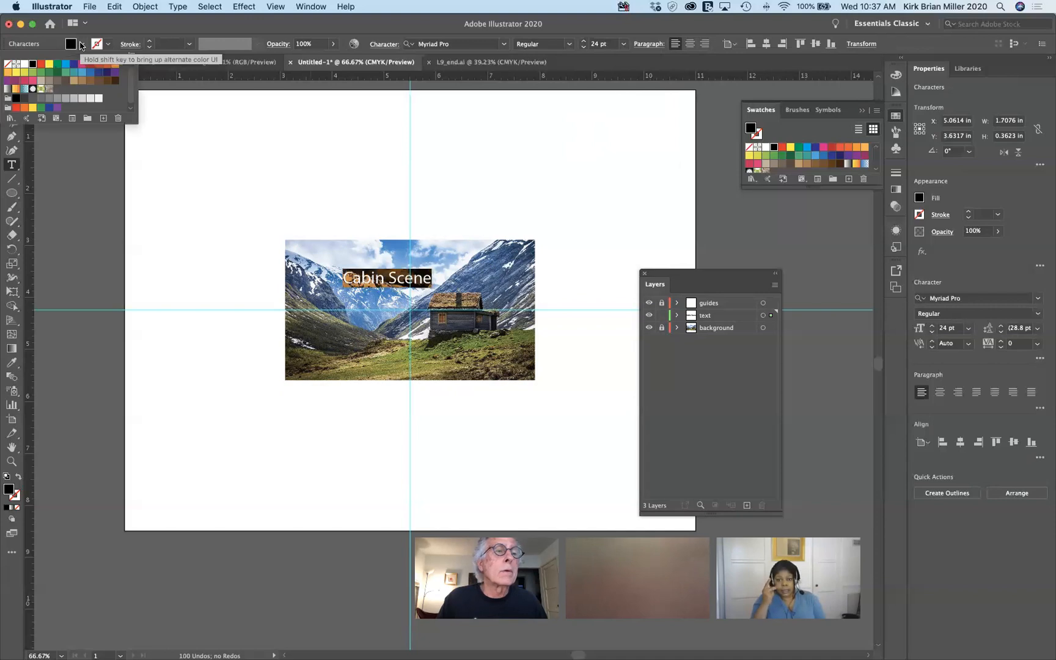
click(24, 65)
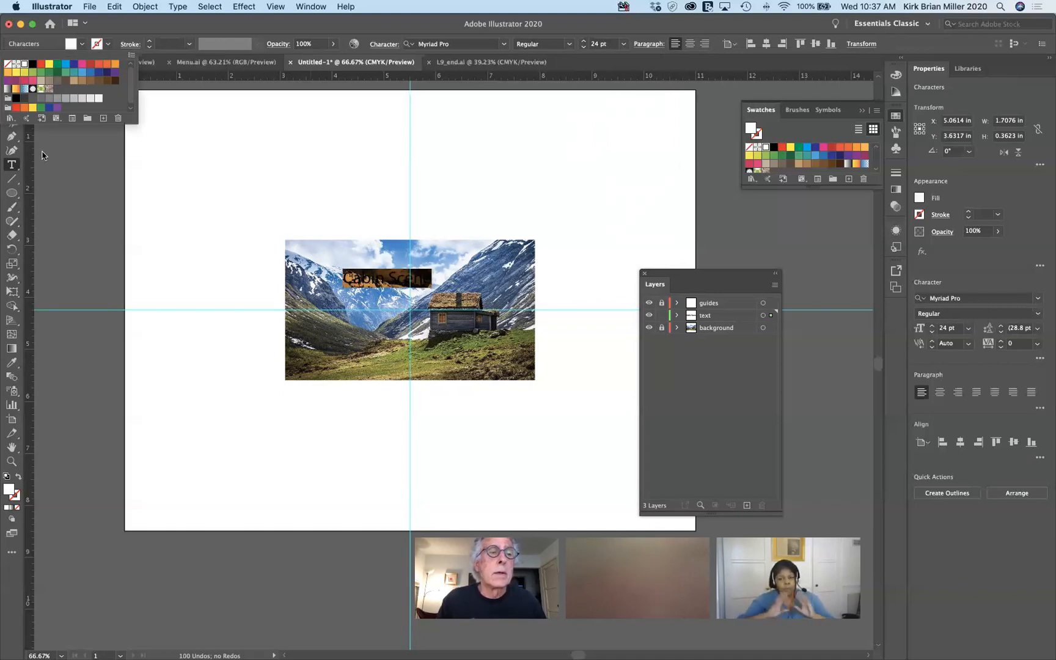
click(159, 193)
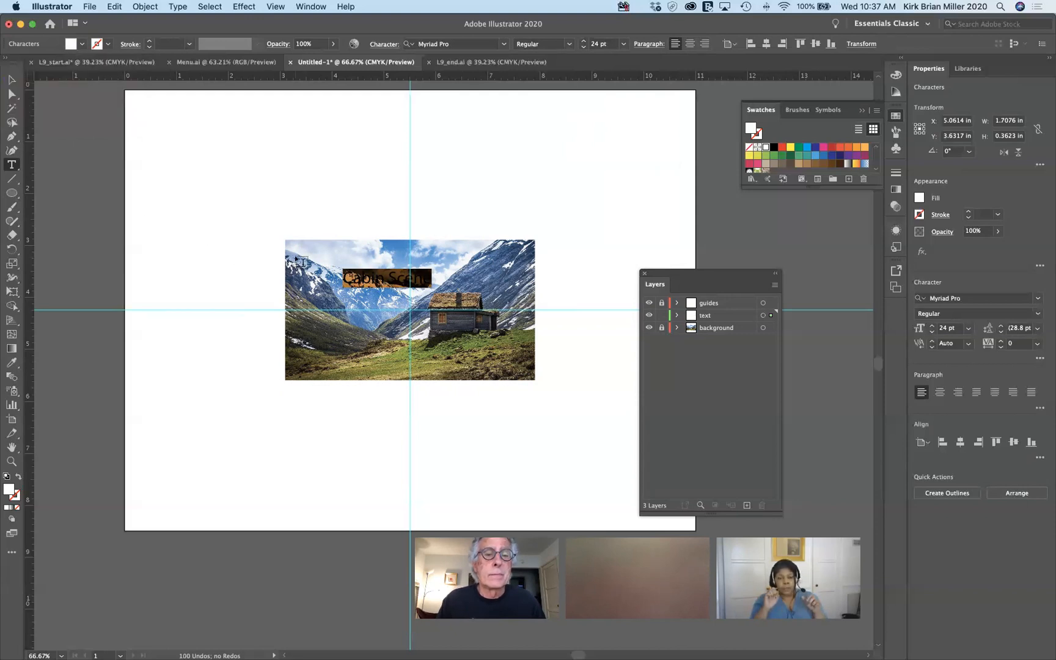
Move the "Cabin Scene" text onto the grass near the landscape image's lower-left corner and lock the text layer.
click(12, 80)
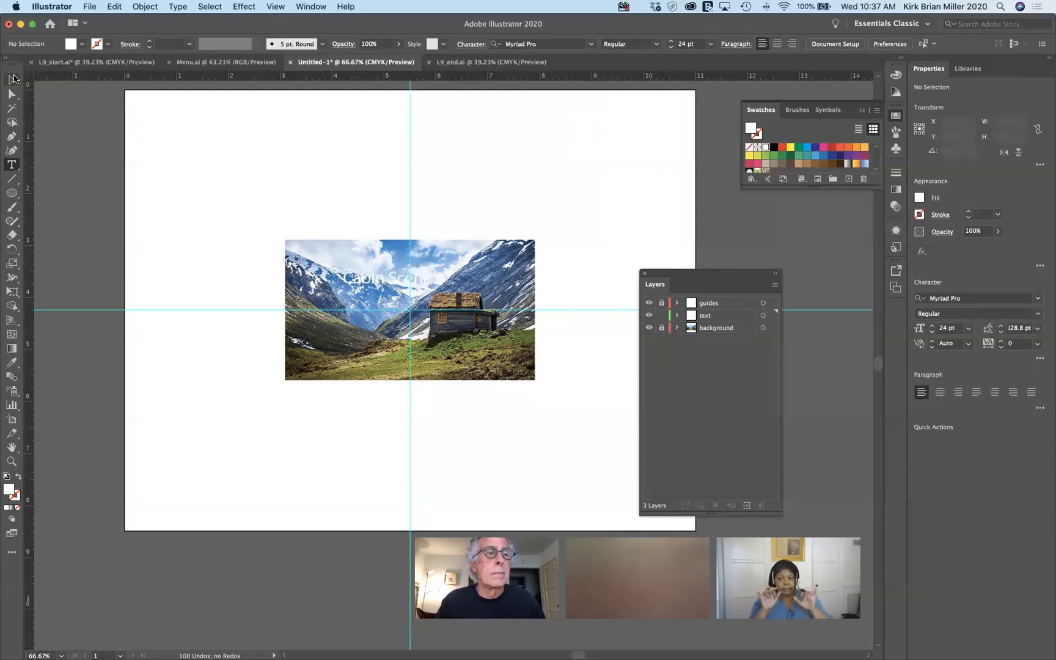
click(88, 122)
drag(366, 282, 328, 362)
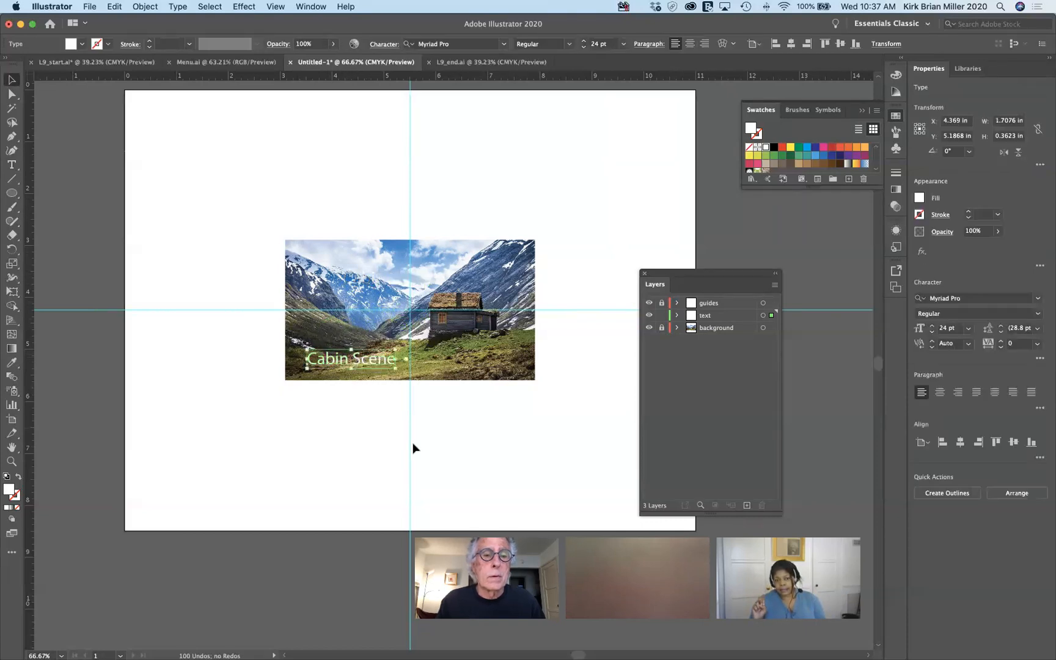
click(446, 432)
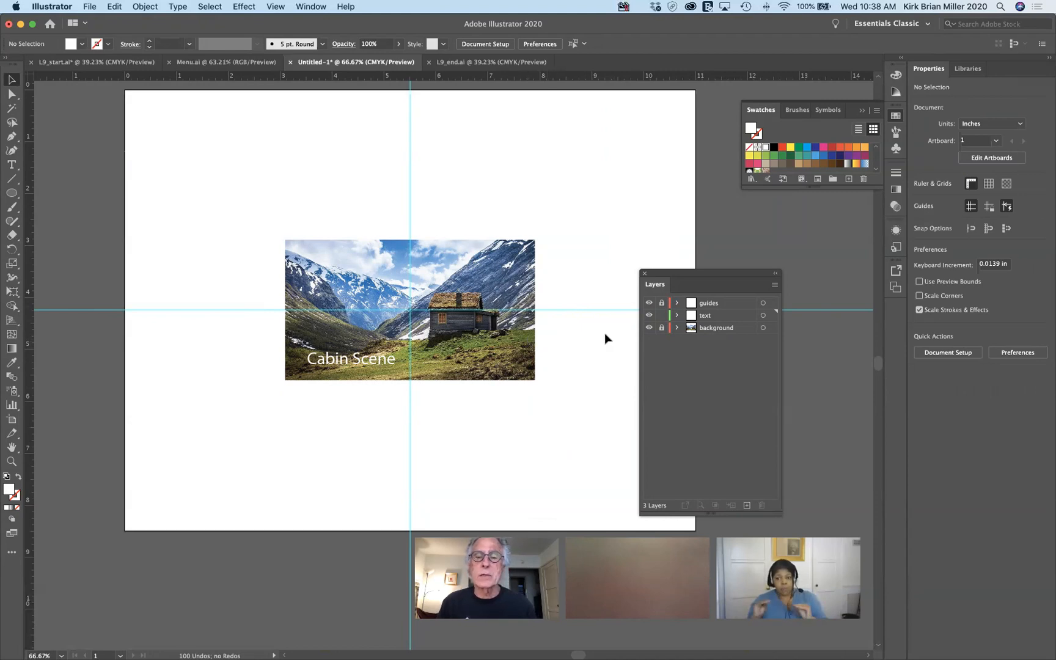
click(660, 316)
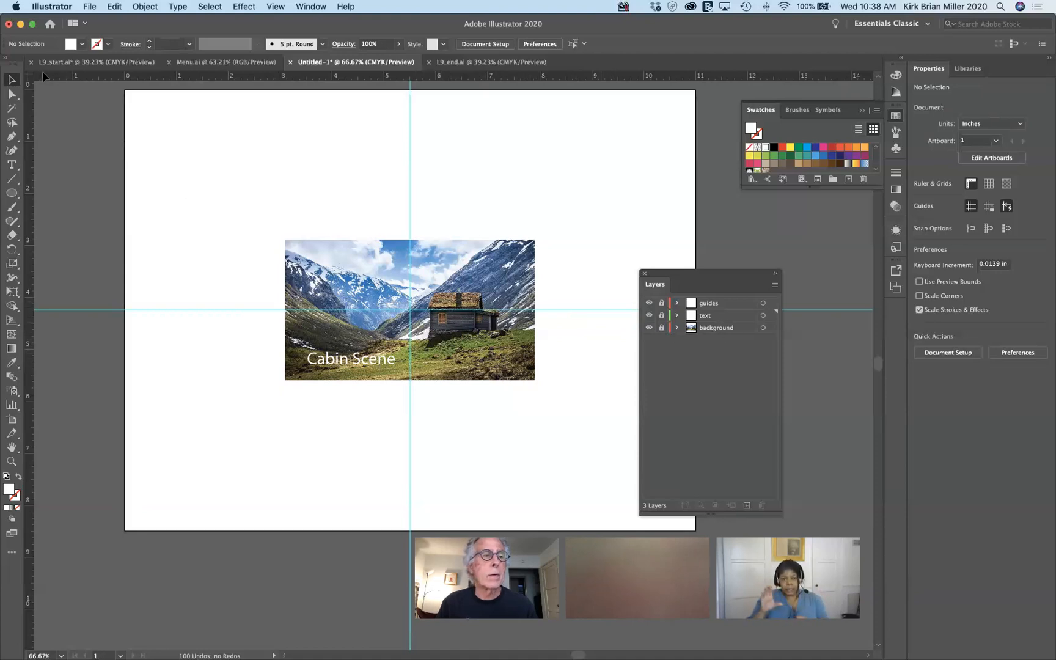
Unlock the background layer and apply a Drop Shadow to the landscape image: Multiply, 75% opacity, 0.0972 in X and Y offsets, 0.0694 in blur.
click(662, 329)
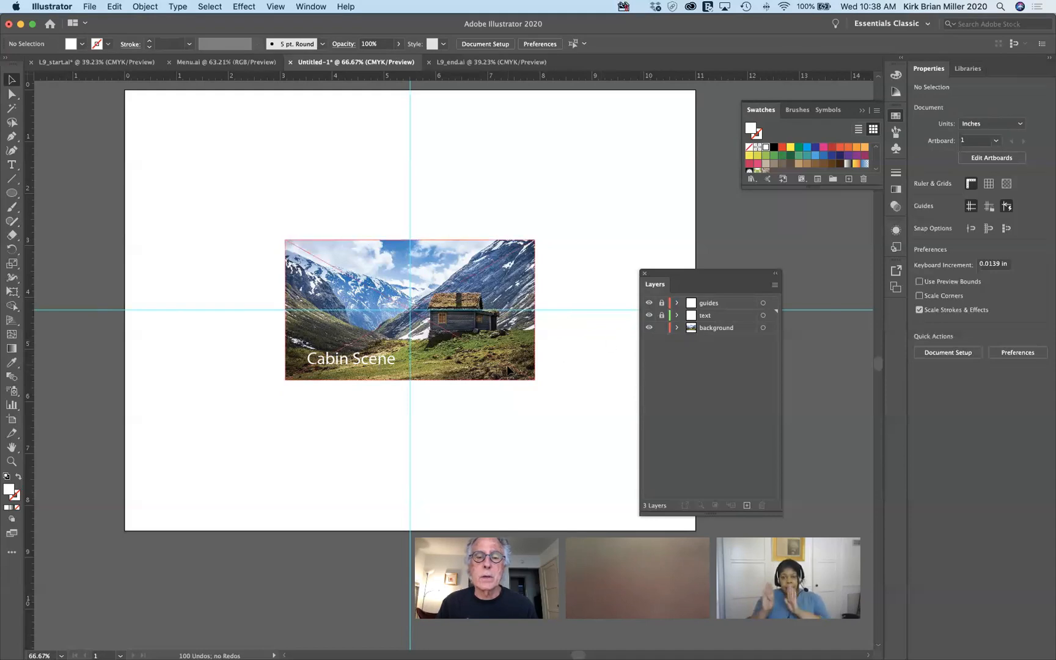
click(507, 370)
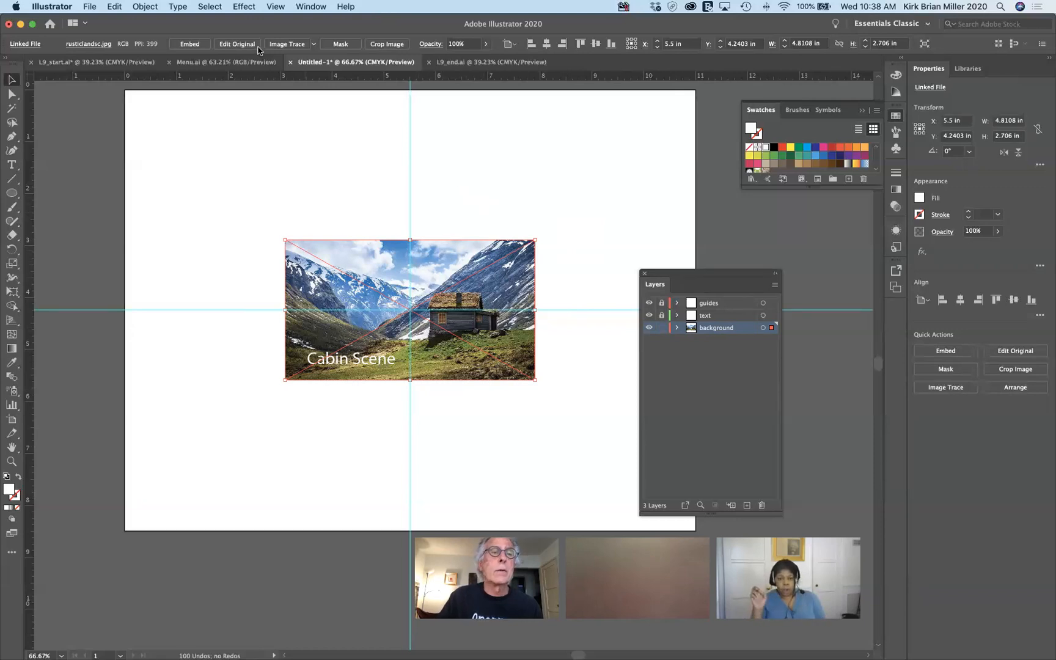
click(247, 6)
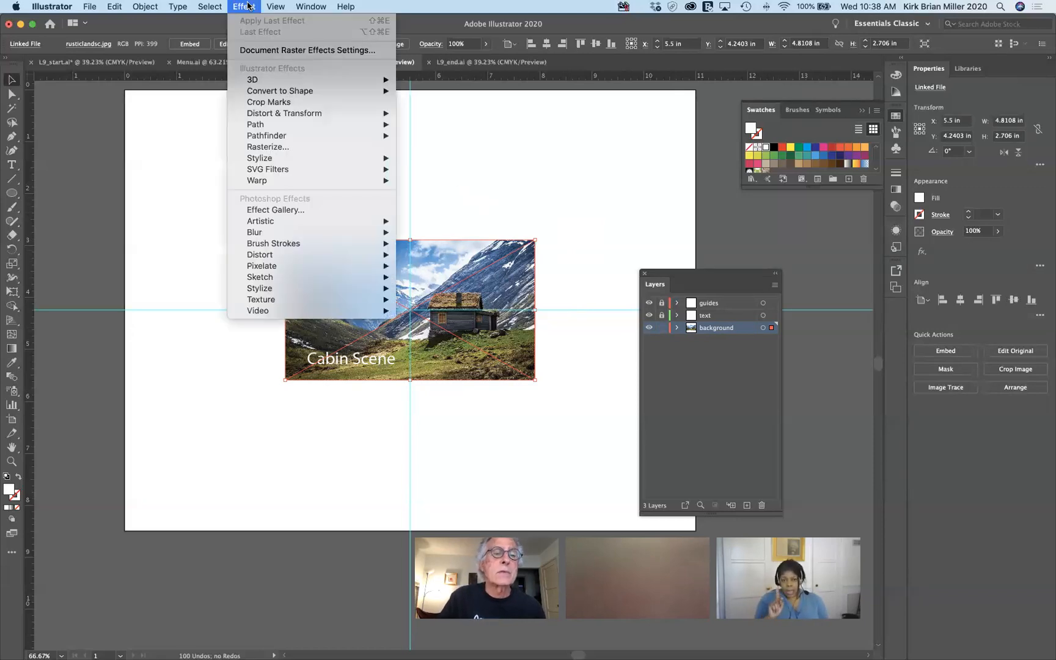
mouse_move(279, 114)
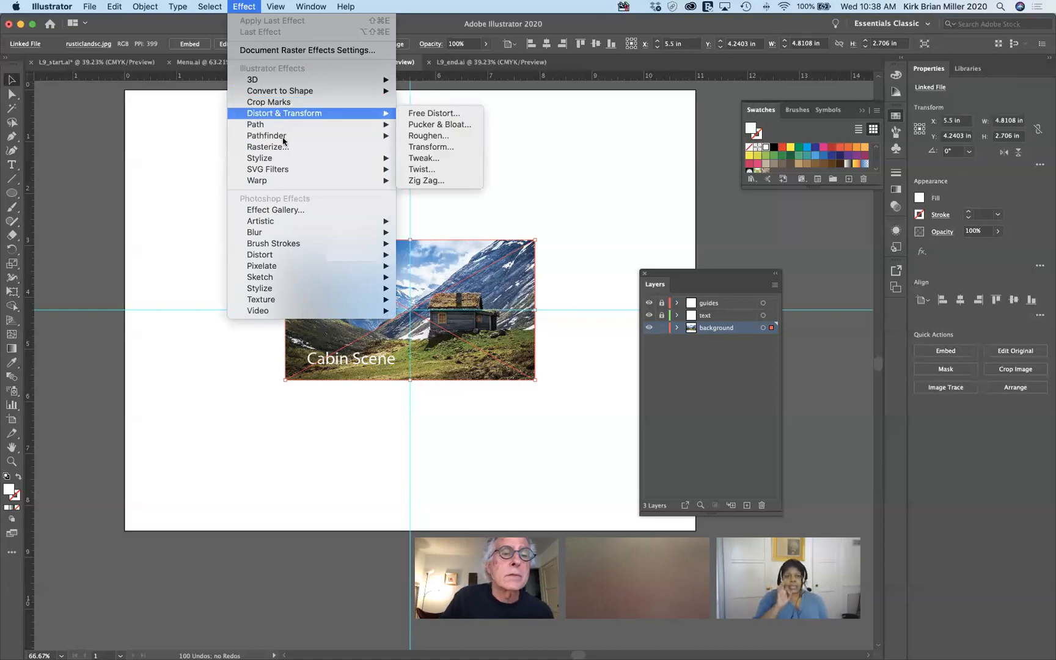
mouse_move(276, 183)
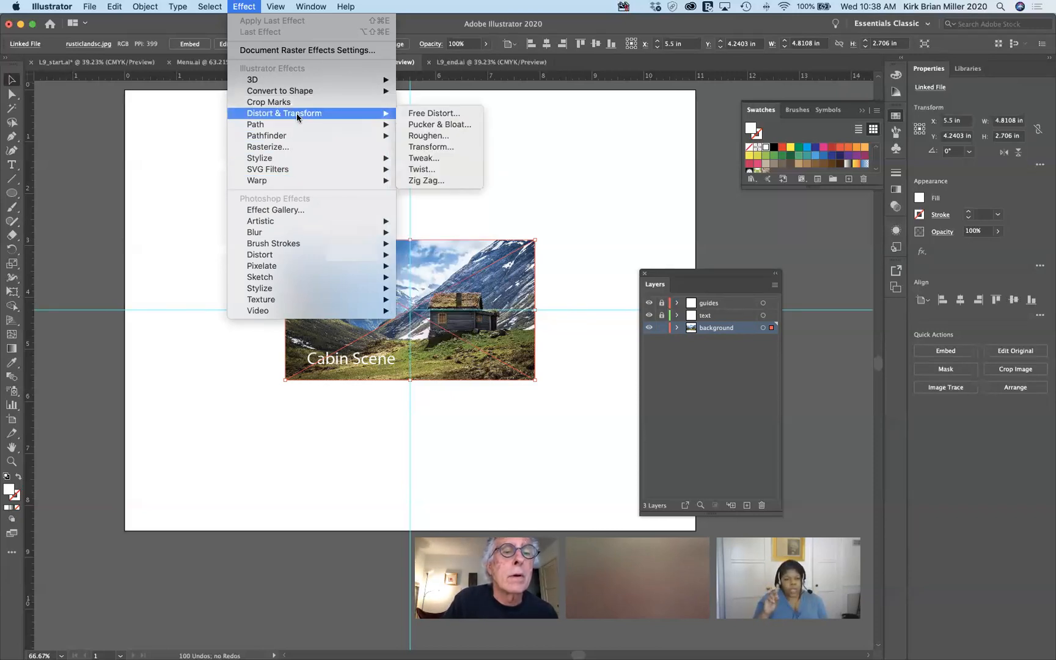
mouse_move(290, 158)
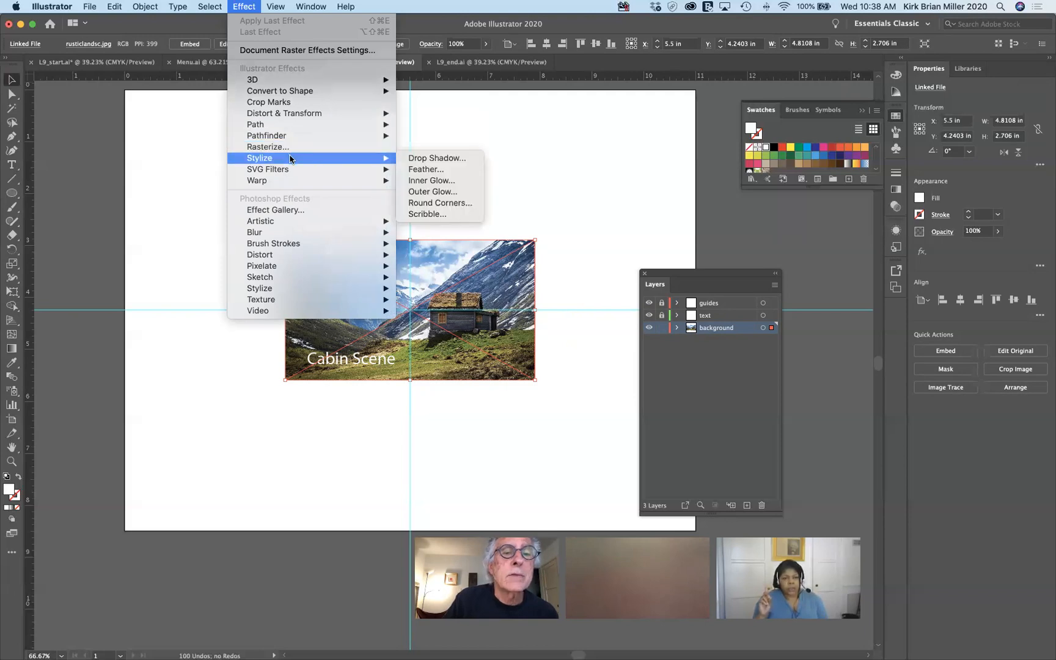
mouse_move(389, 160)
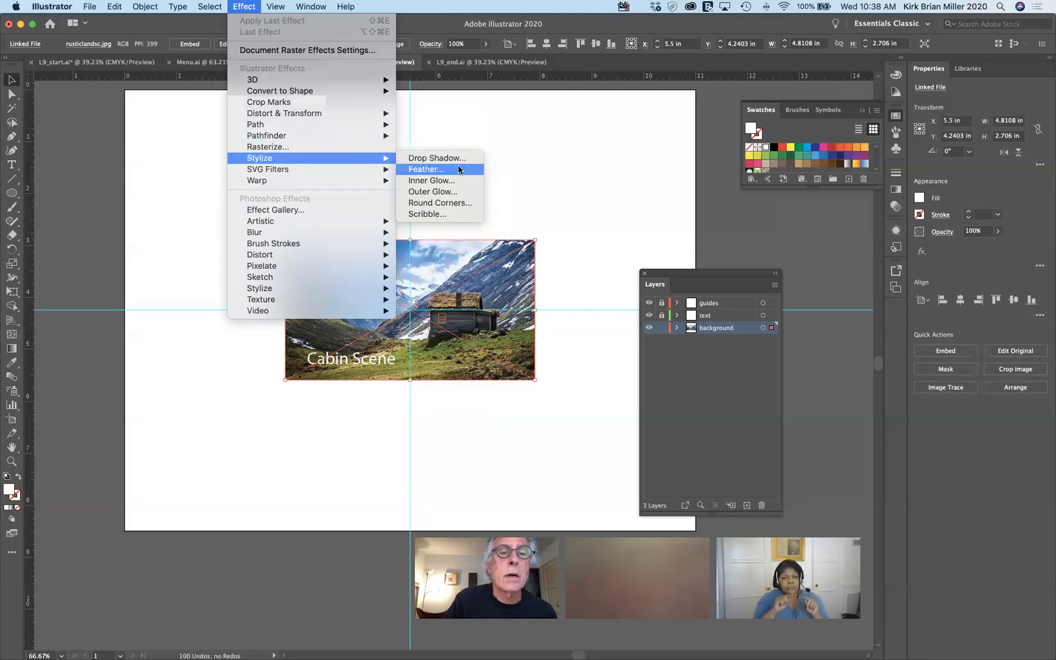
click(455, 161)
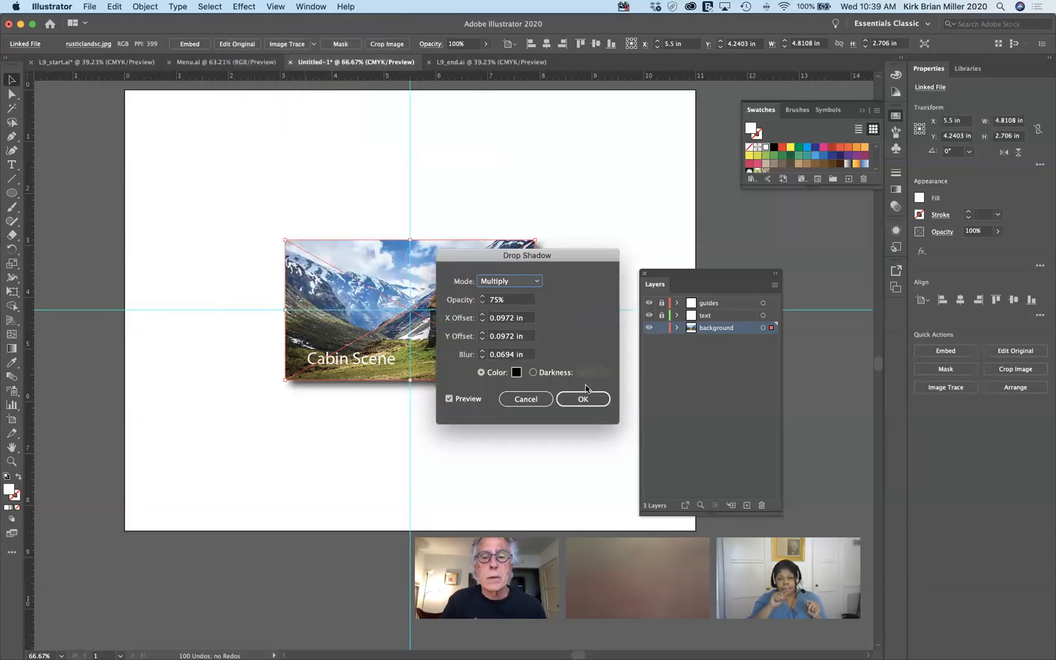
click(583, 401)
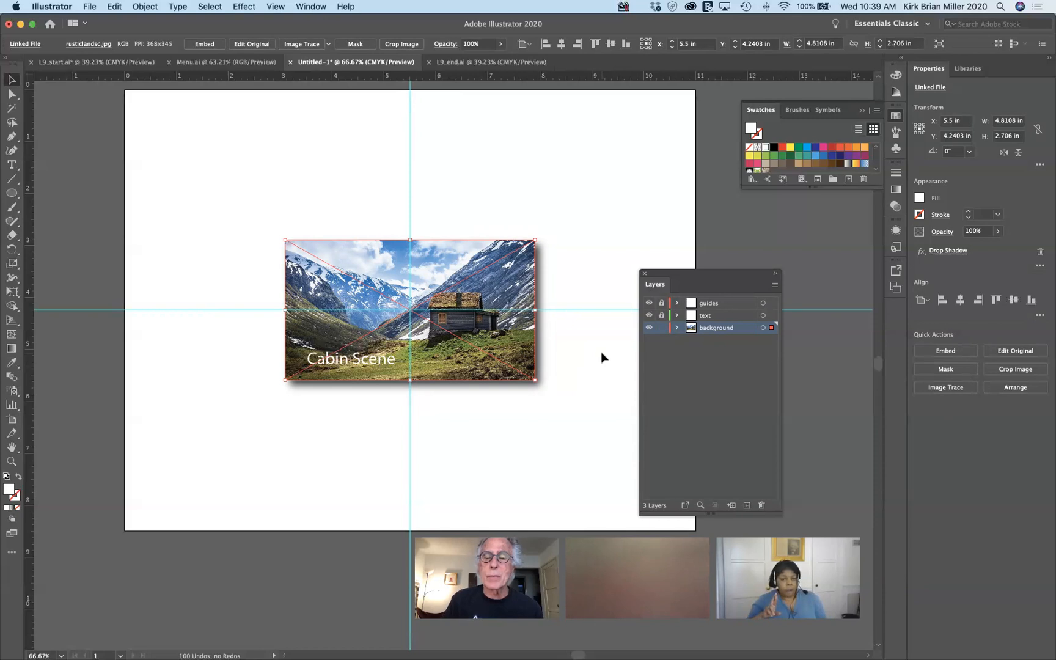
Unlock the text layer and duplicate the landscape image with its drop shadow from the background layer onto it.
click(677, 328)
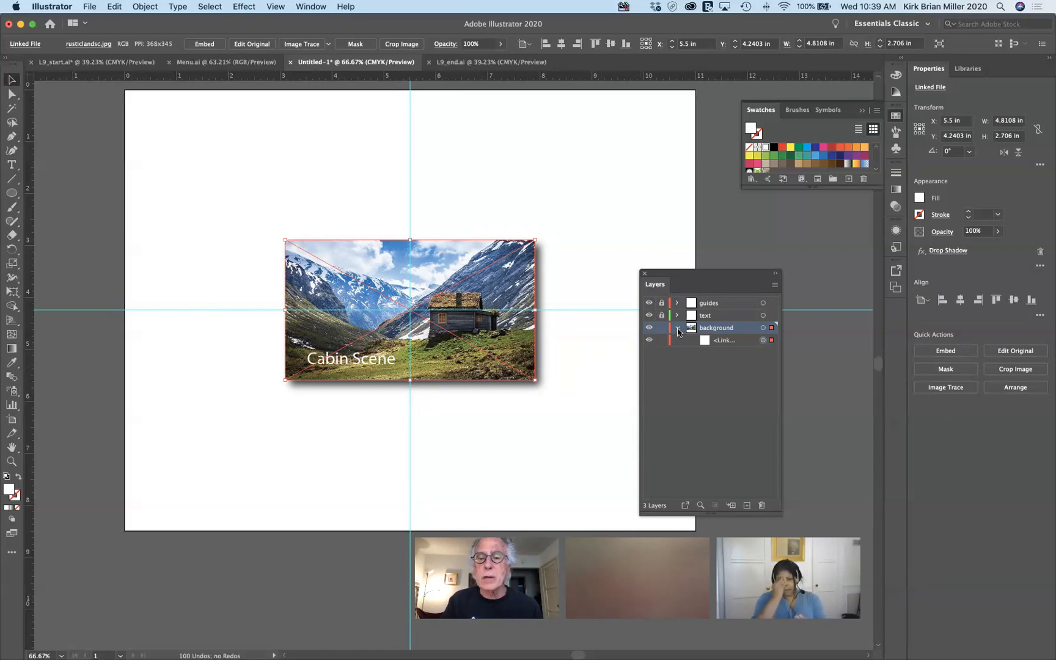
click(677, 328)
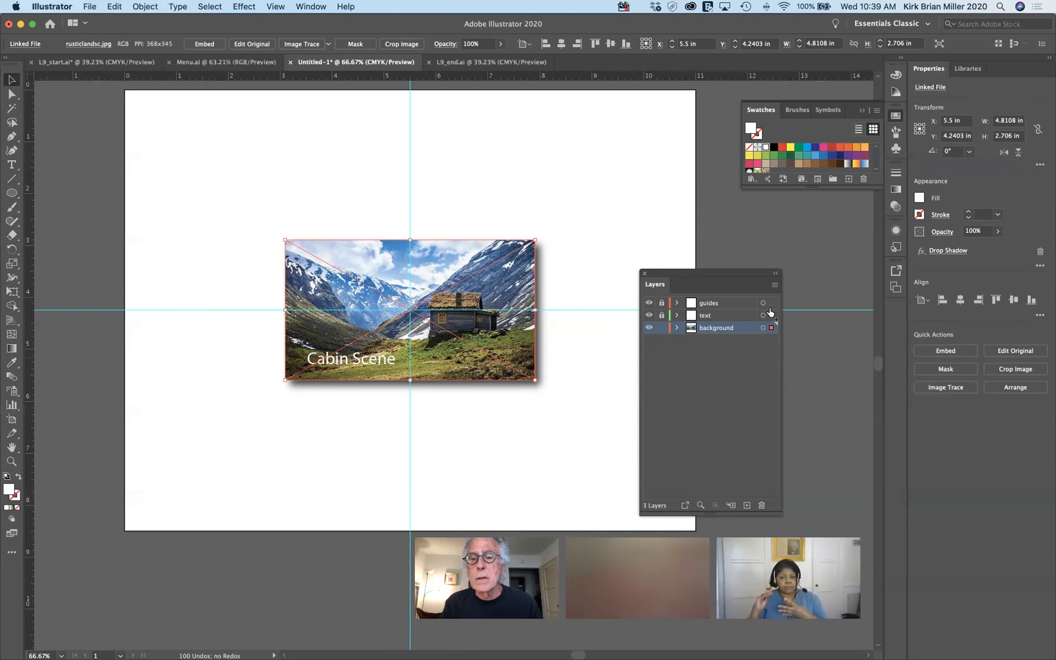
click(661, 315)
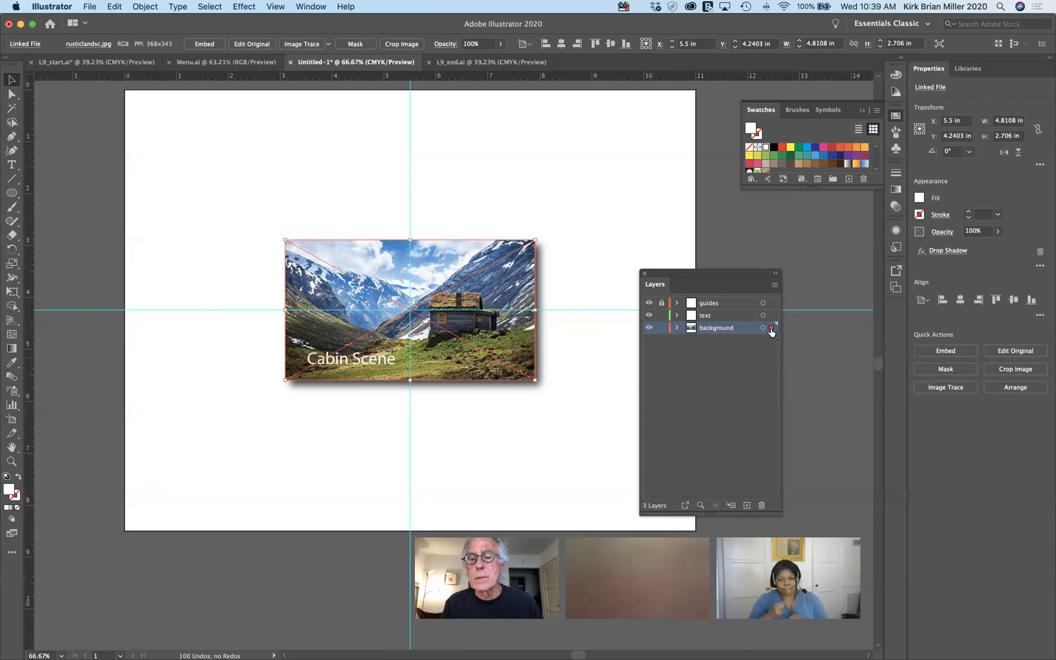
drag(771, 315, 771, 316)
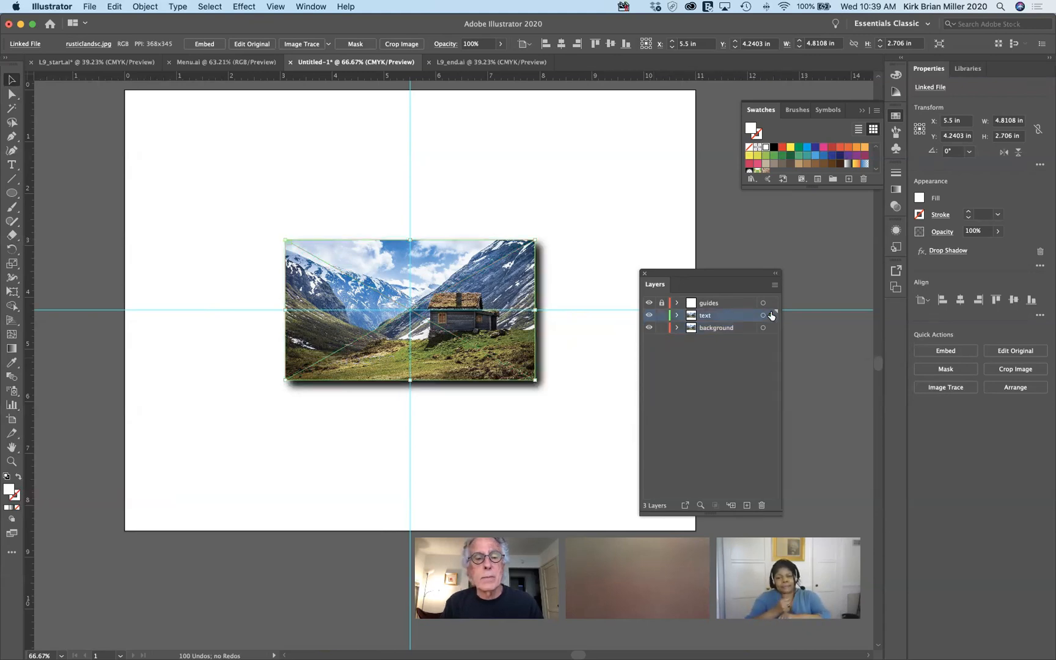
Undo the last transfer of the landscape image to the text layer and reselect the background layer.
key(super+z)
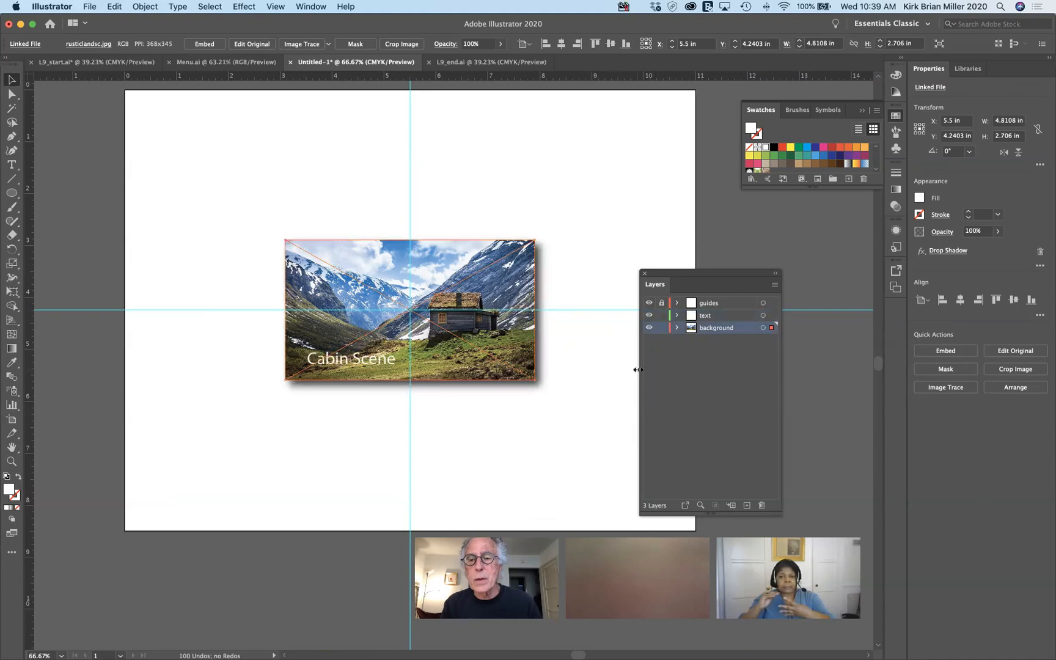
click(724, 359)
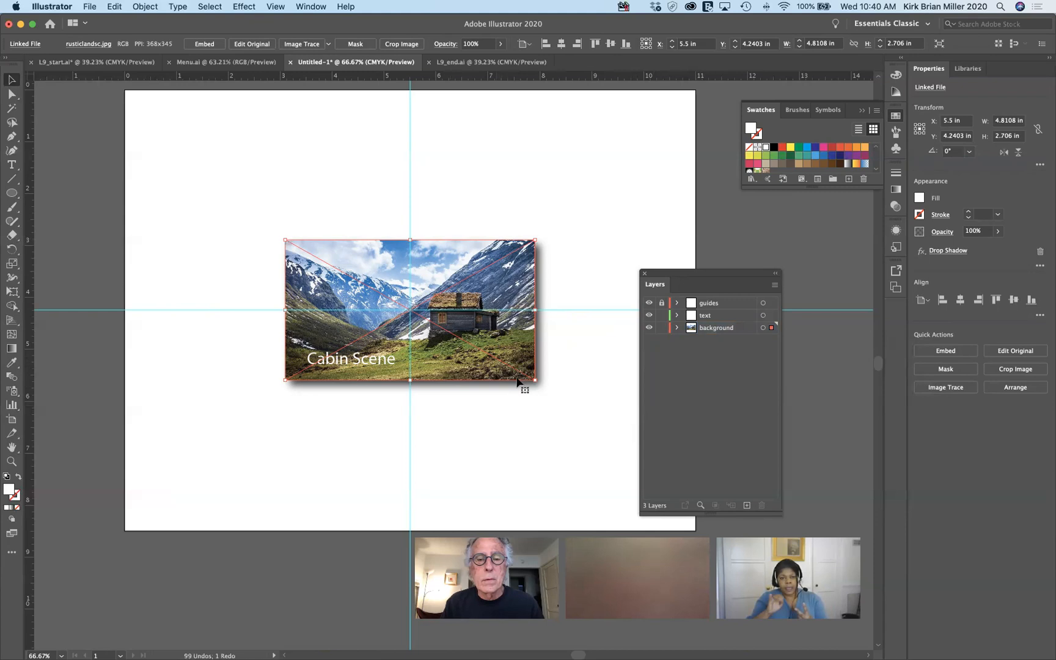
click(712, 330)
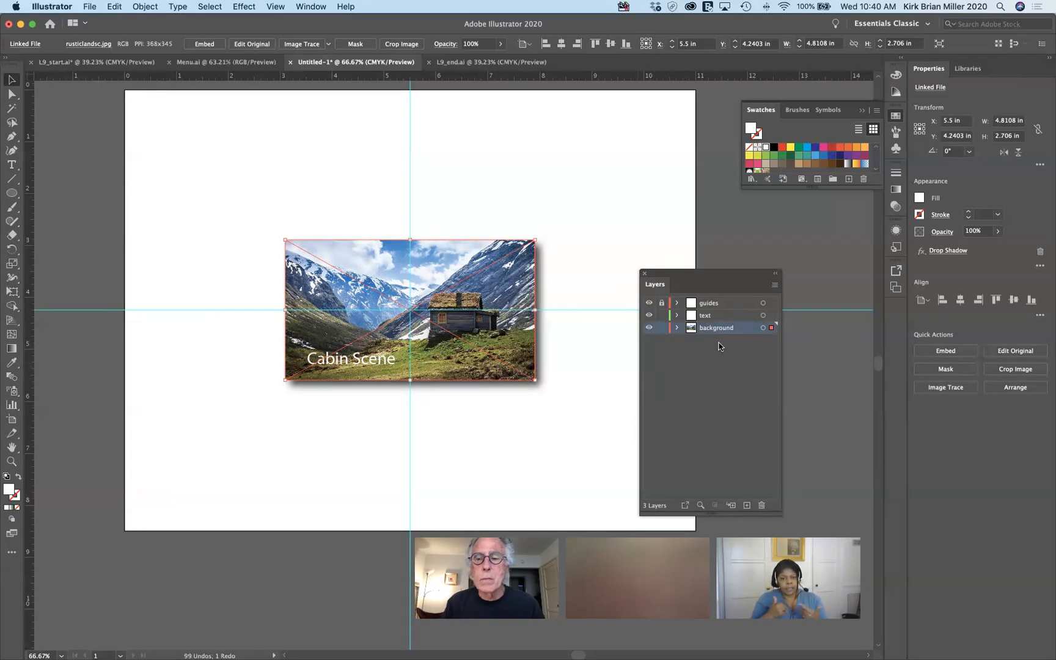
Expand the background layer, try to apply the landscape image's drop shadow appearance to the text layer, and undo that change.
click(677, 330)
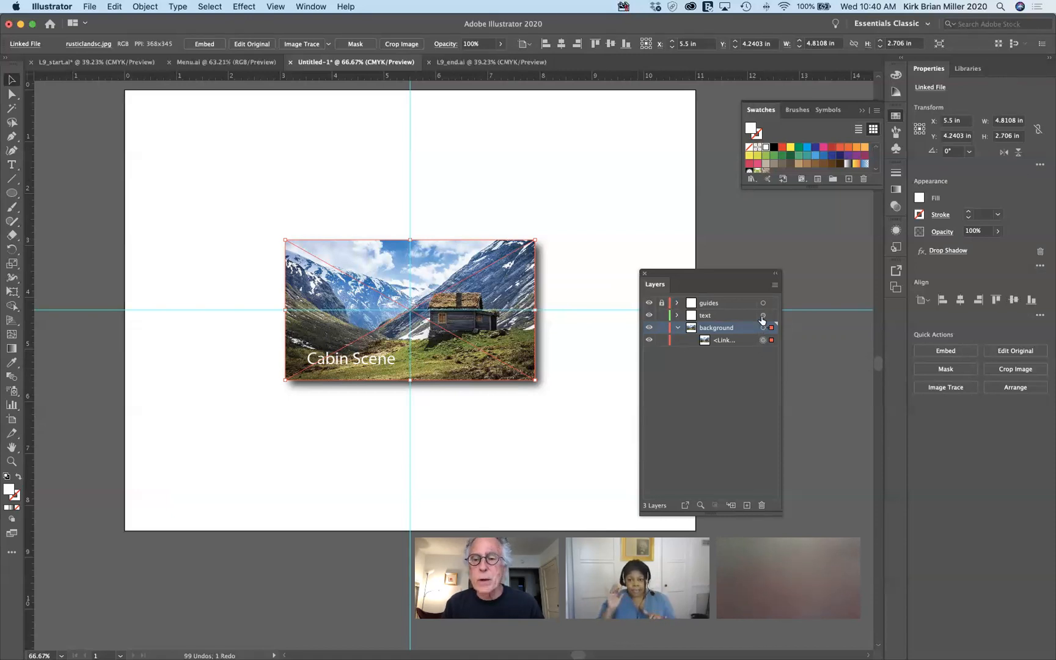
drag(762, 318, 763, 315)
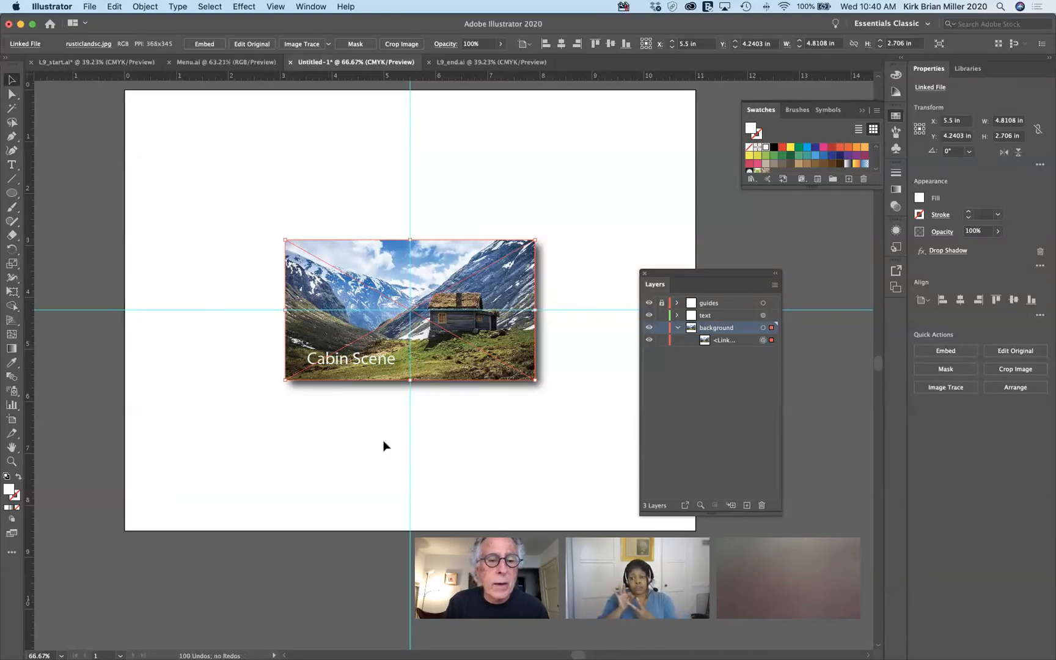
click(534, 447)
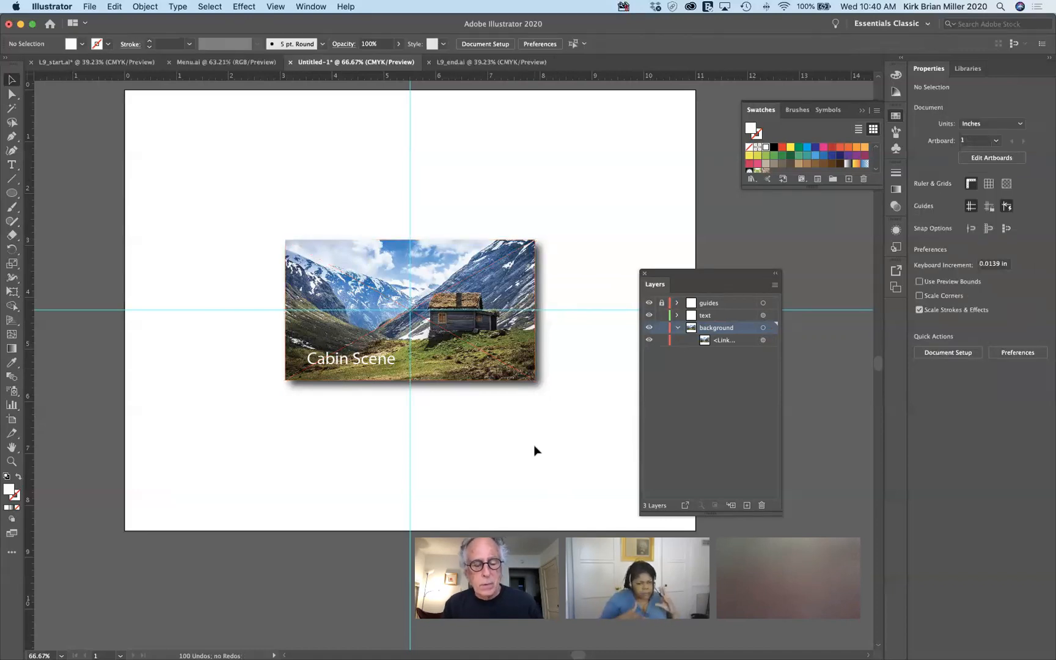
key(super+z)
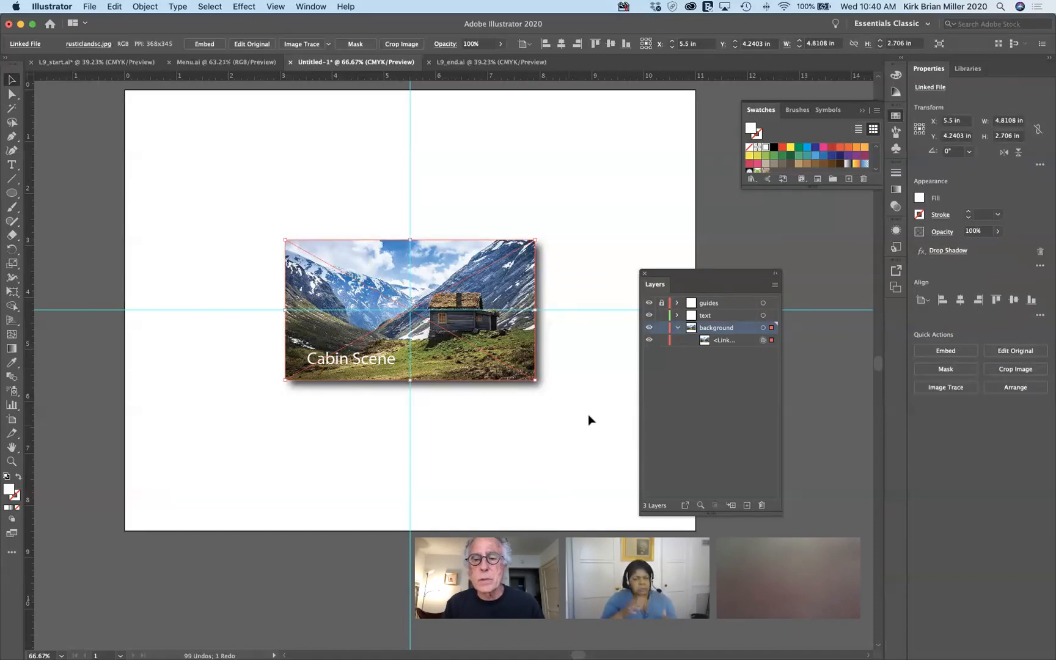
Move the drop shadow appearance from the linked landscape image up to the whole background layer, and clear the selection.
drag(702, 276, 661, 219)
click(552, 422)
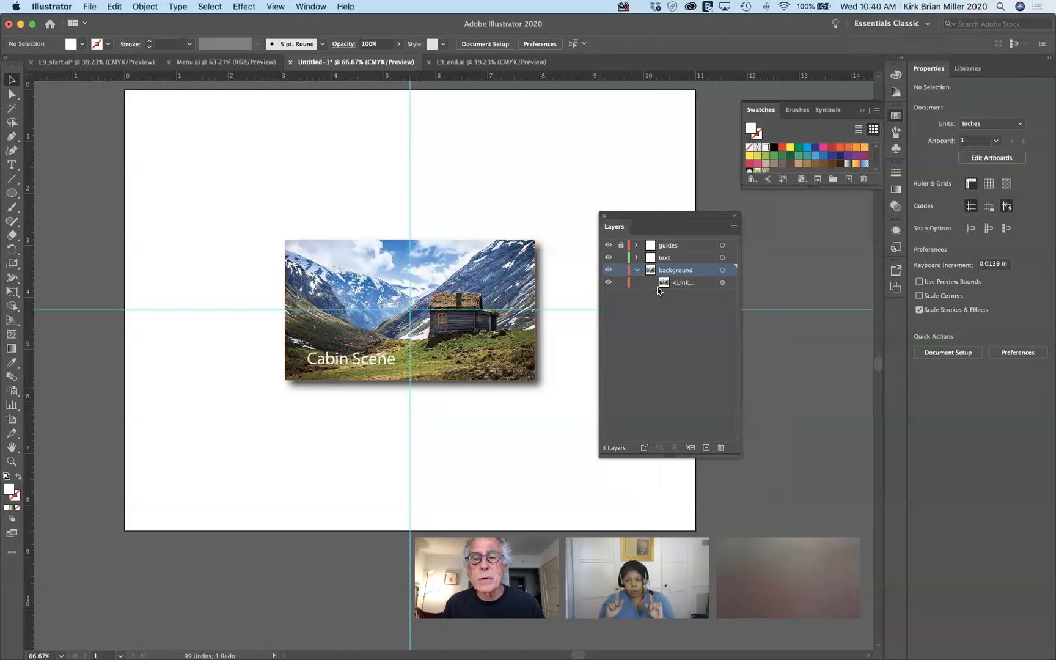
click(637, 270)
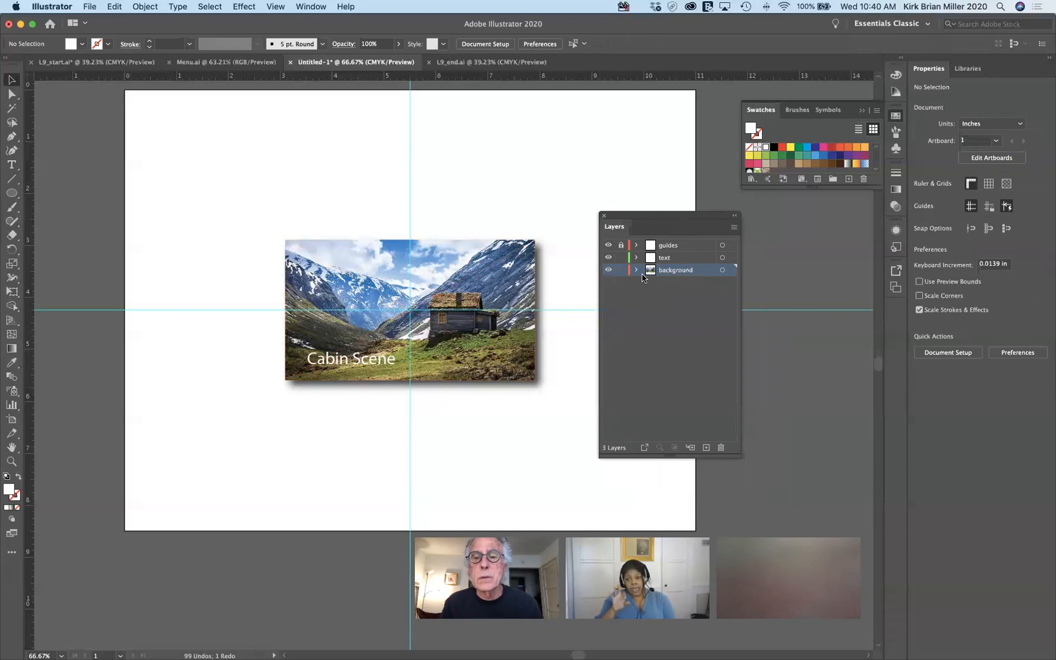
click(636, 272)
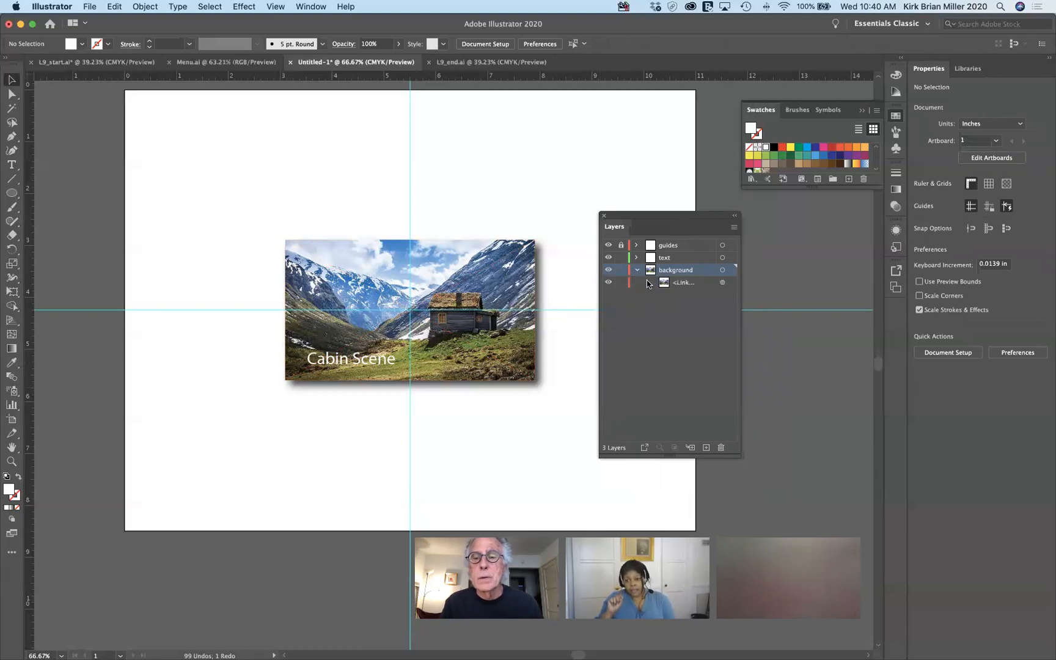
click(722, 283)
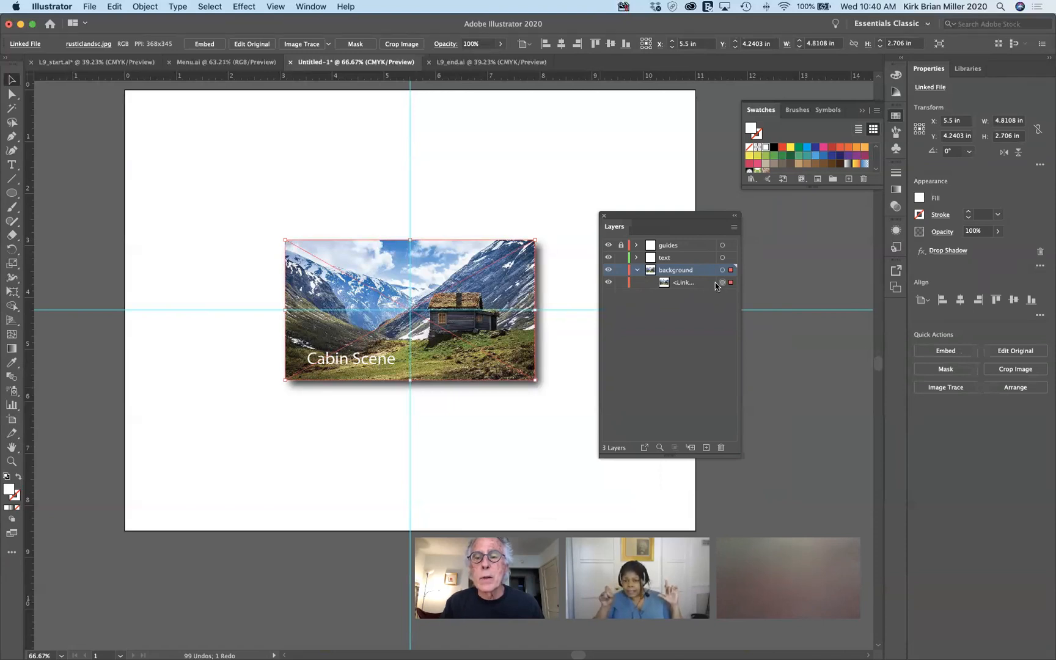
click(723, 283)
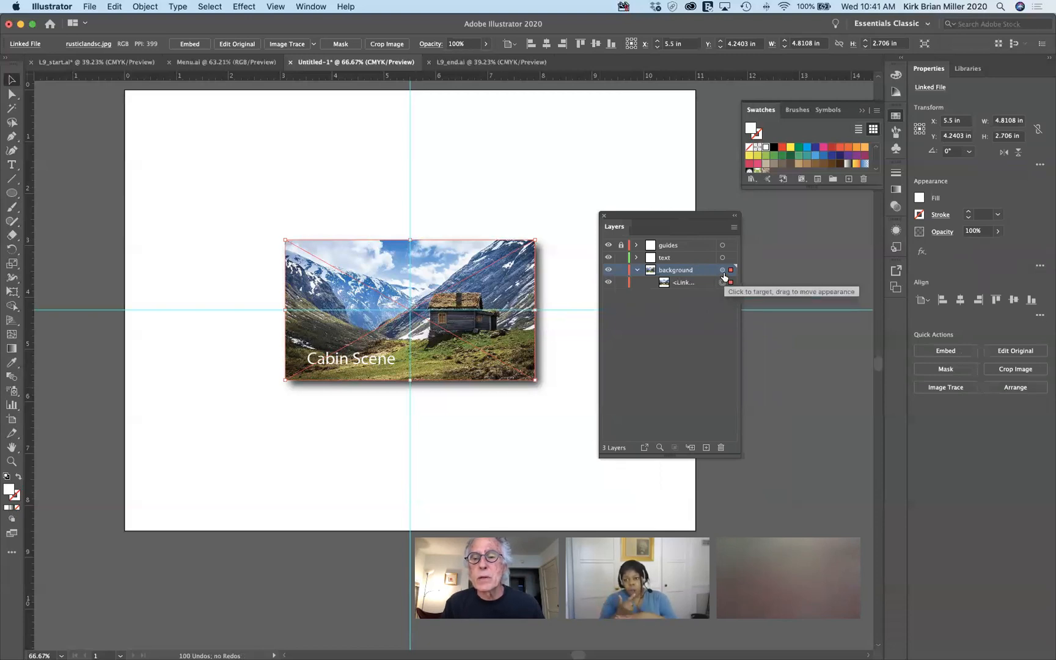
click(567, 413)
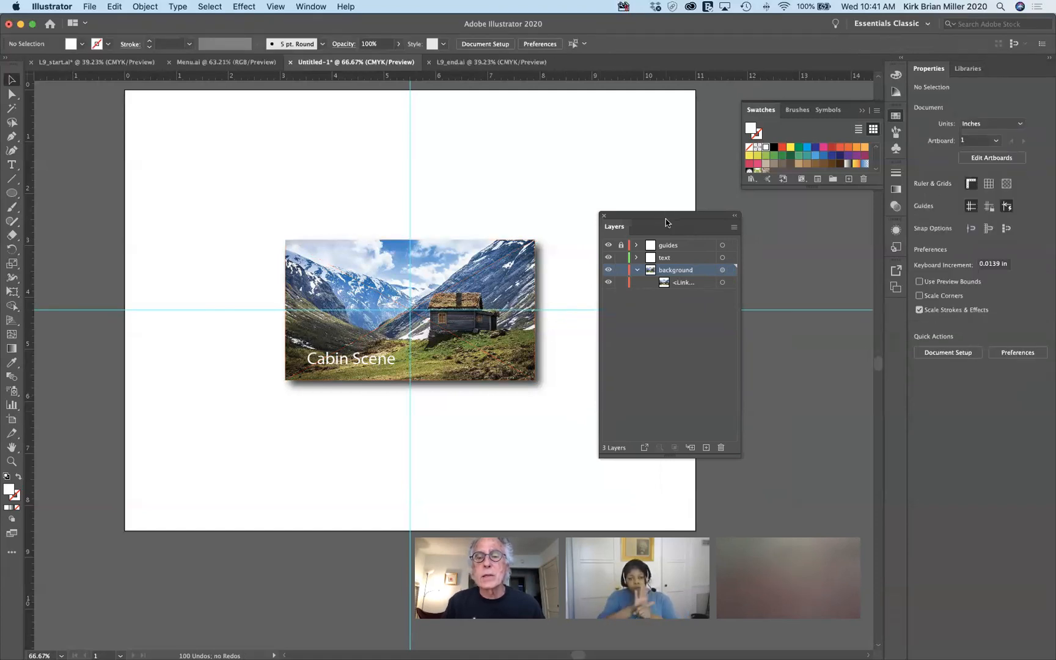
drag(669, 215, 720, 221)
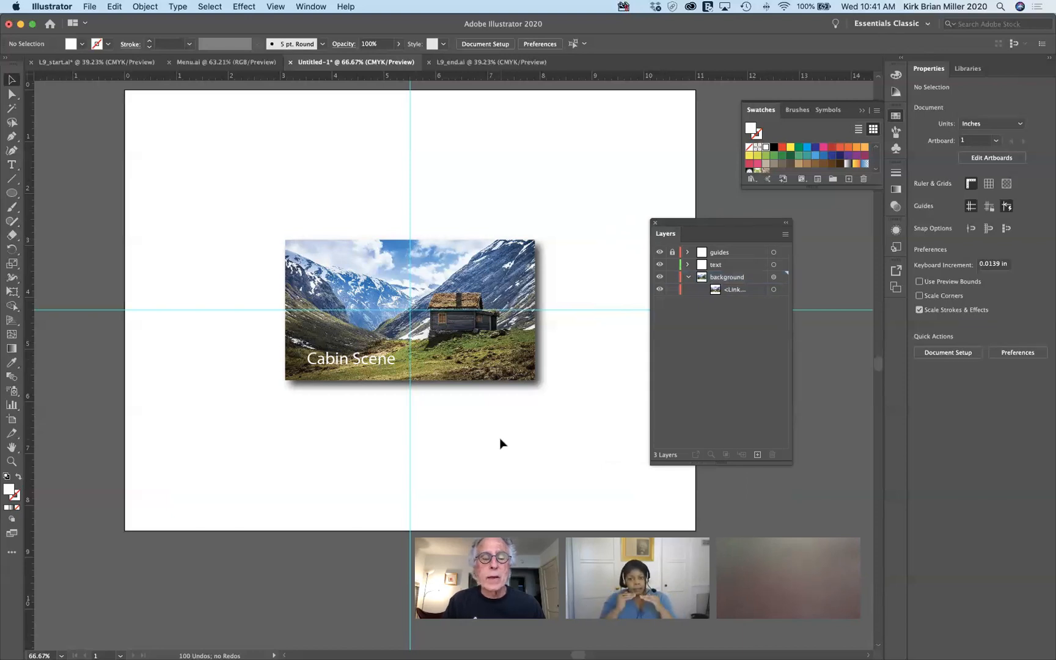
Draw a circle about 1.29 in wide on the background layer near the artboard's upper-left corner and fill it with orange.
click(12, 192)
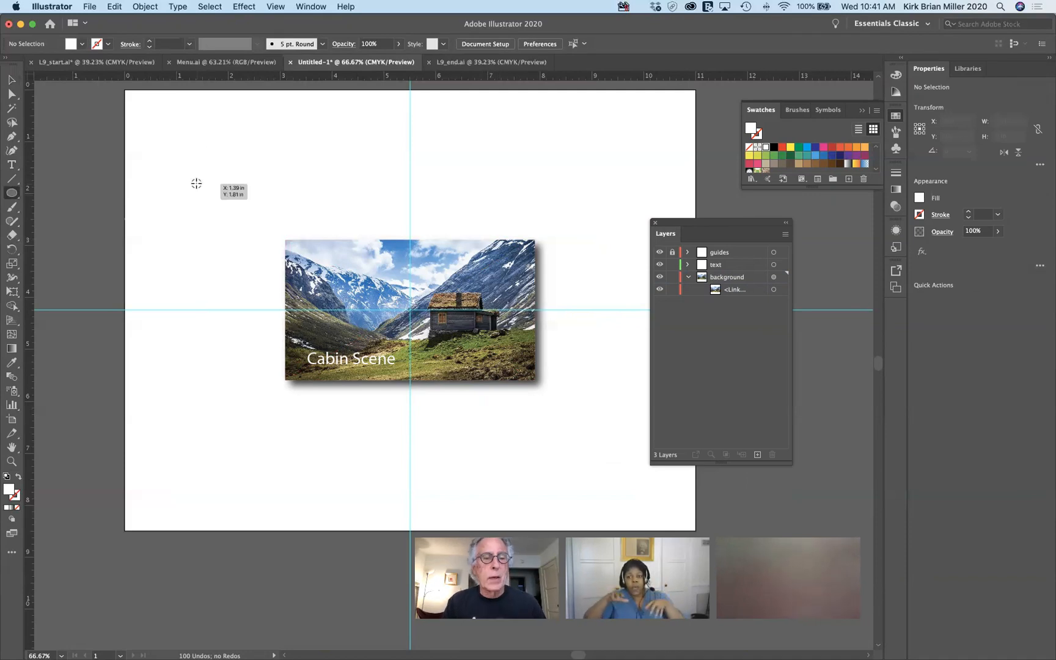
drag(191, 160, 218, 192)
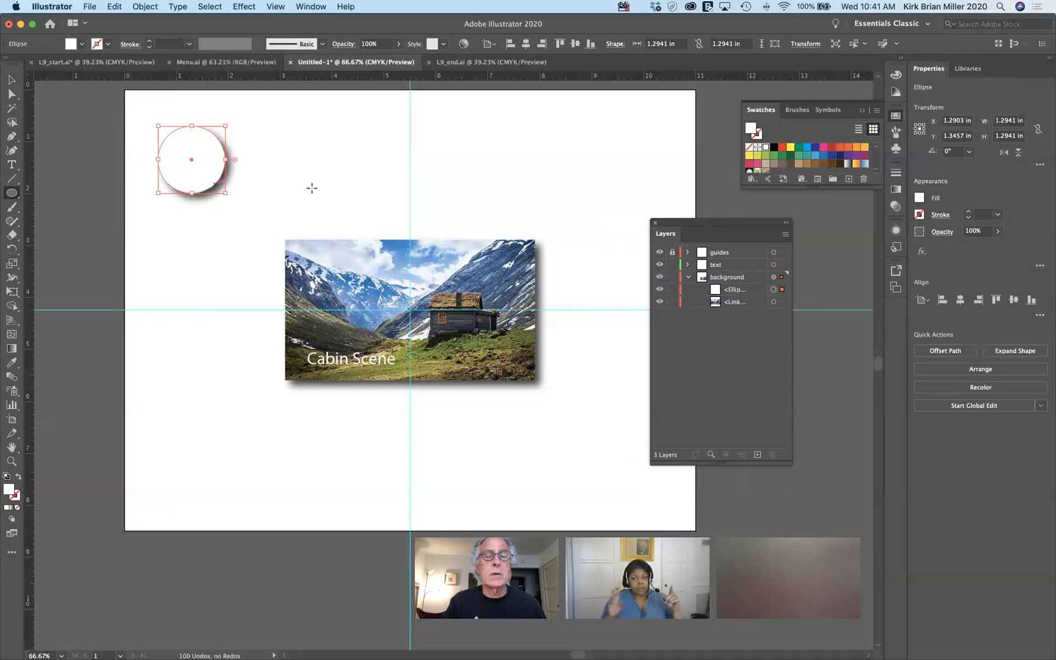
click(856, 147)
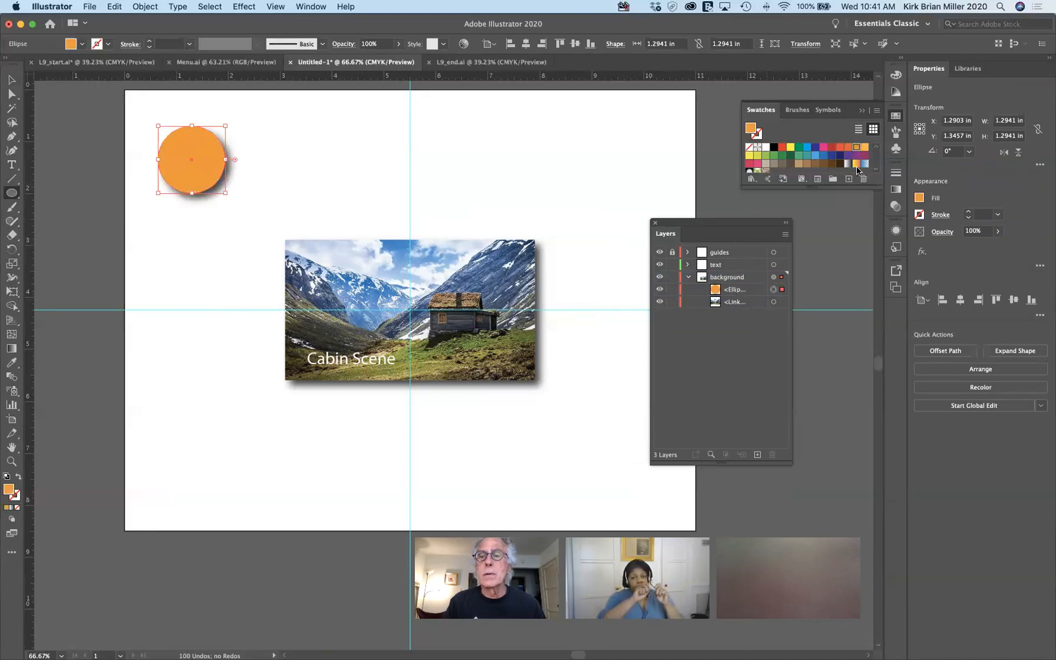
Move the orange circle on and off the landscape image, leaving it above the image at about X 7.06 in, Y 1.75 in.
key(v)
drag(203, 178, 375, 333)
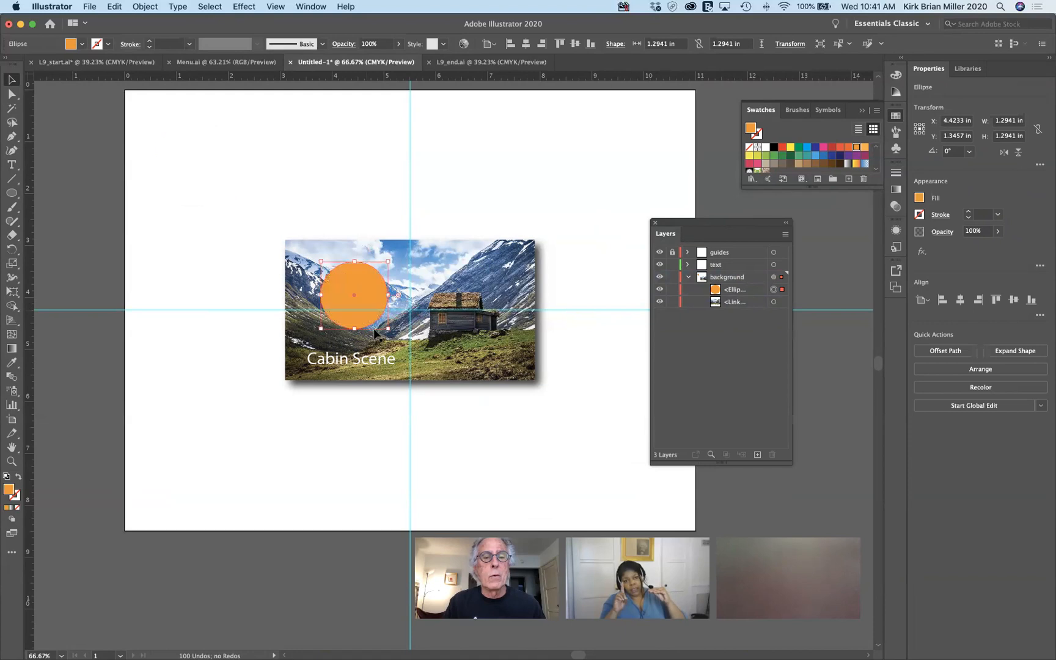
drag(344, 292, 350, 206)
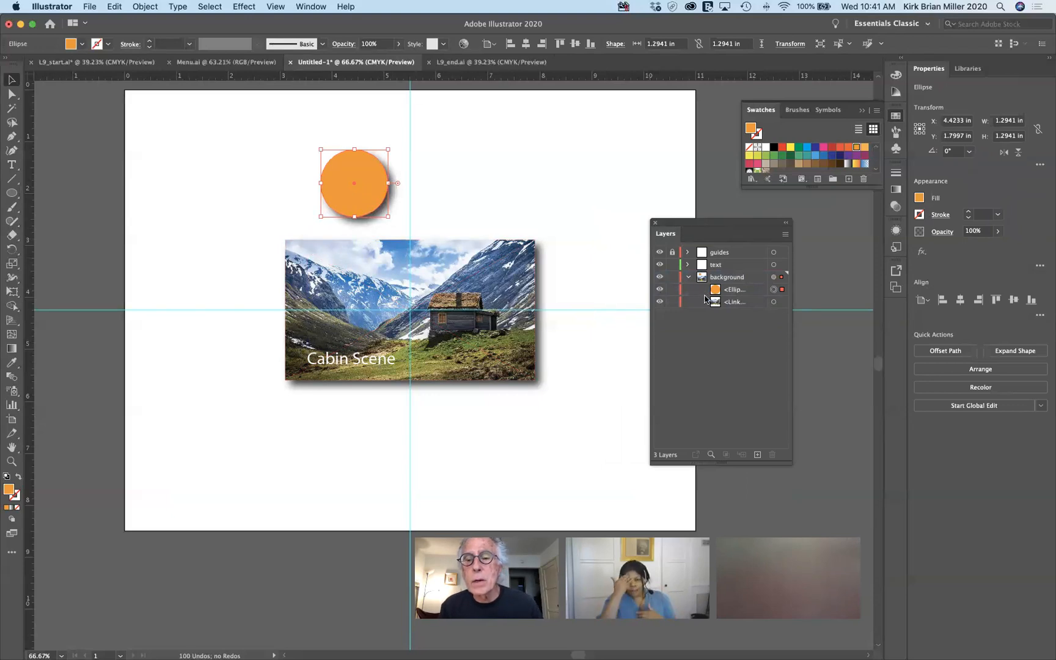
drag(370, 197, 439, 304)
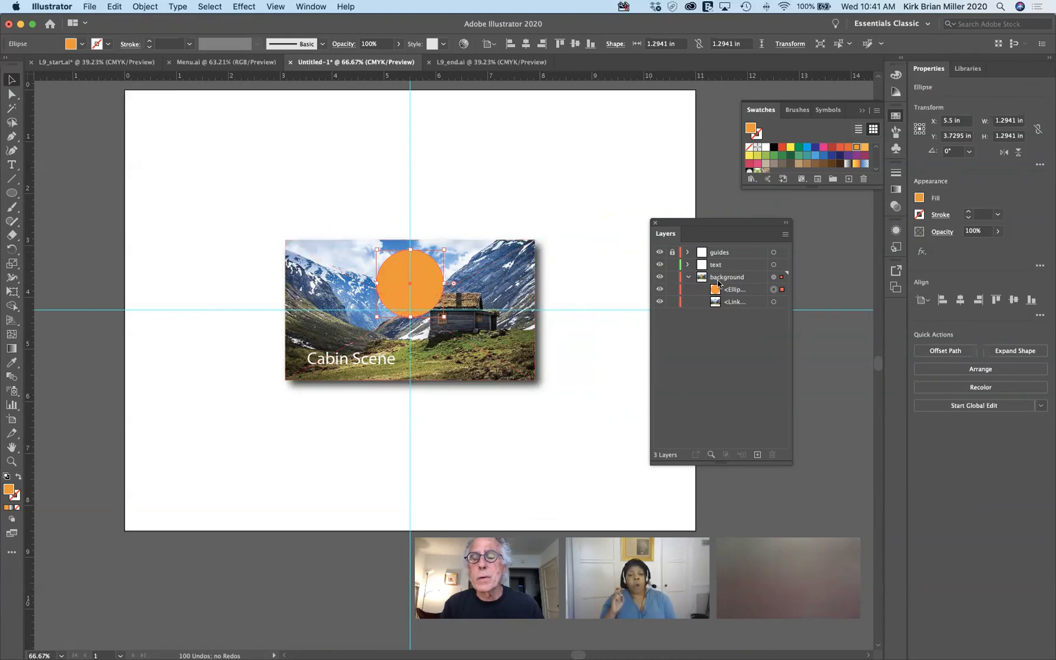
drag(418, 299, 536, 267)
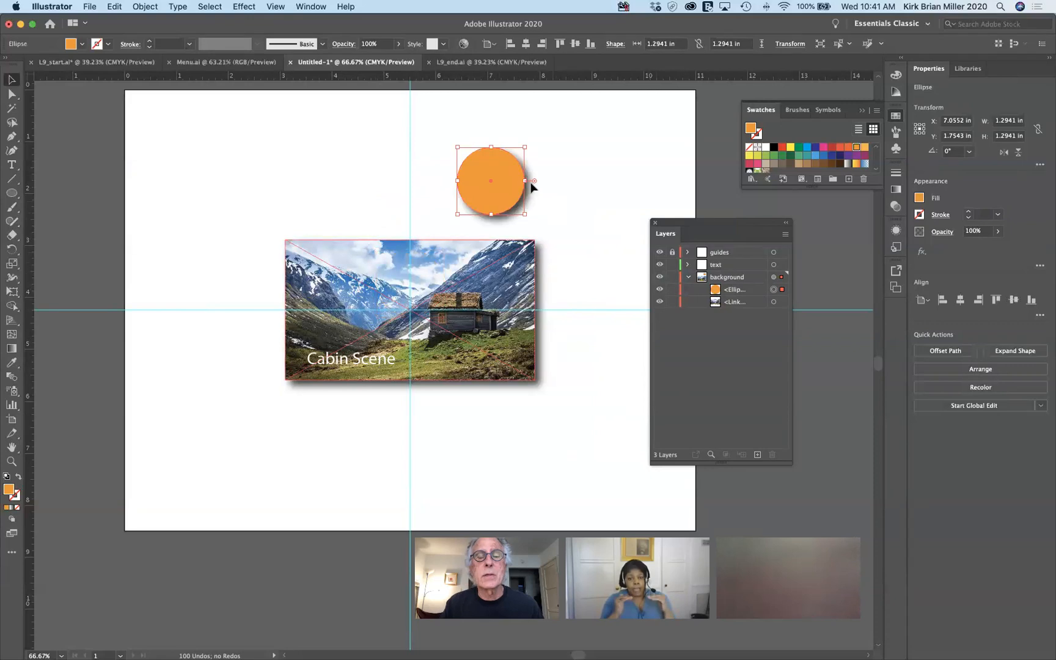
click(570, 278)
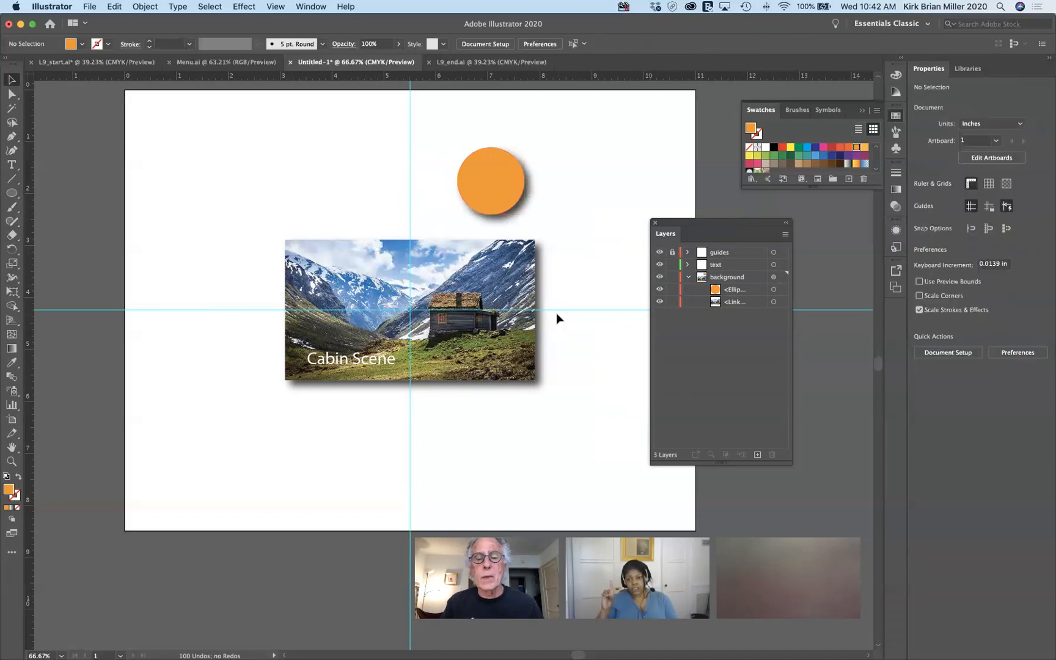
Collapse the background layer and place the orange circle over the mountains in the left half of the landscape image.
scroll(550, 452, down, 3)
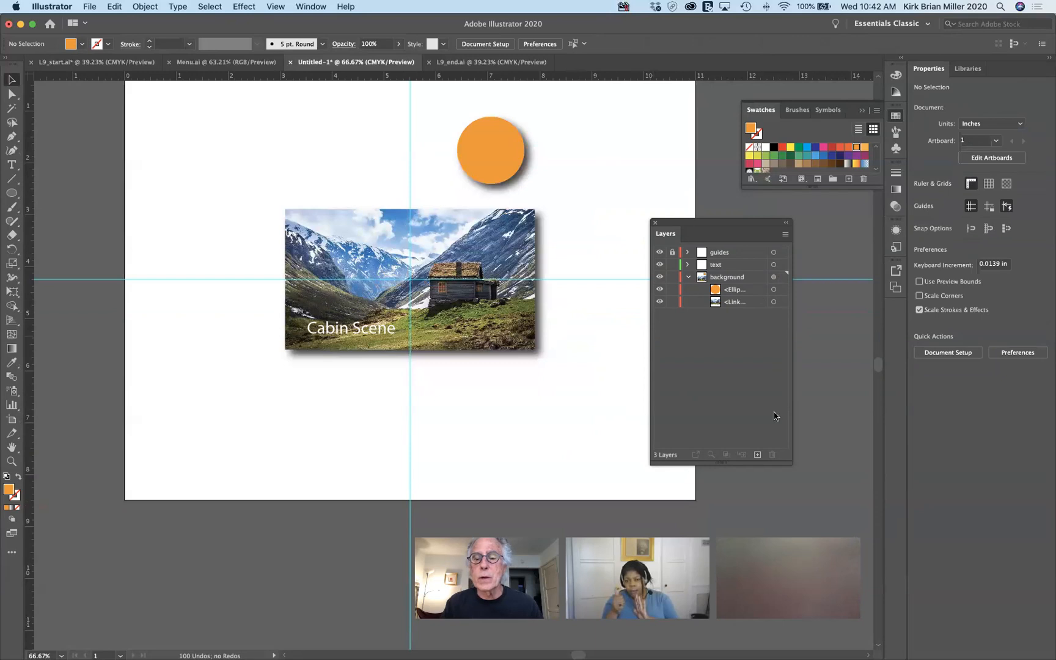
click(687, 279)
drag(498, 160, 369, 263)
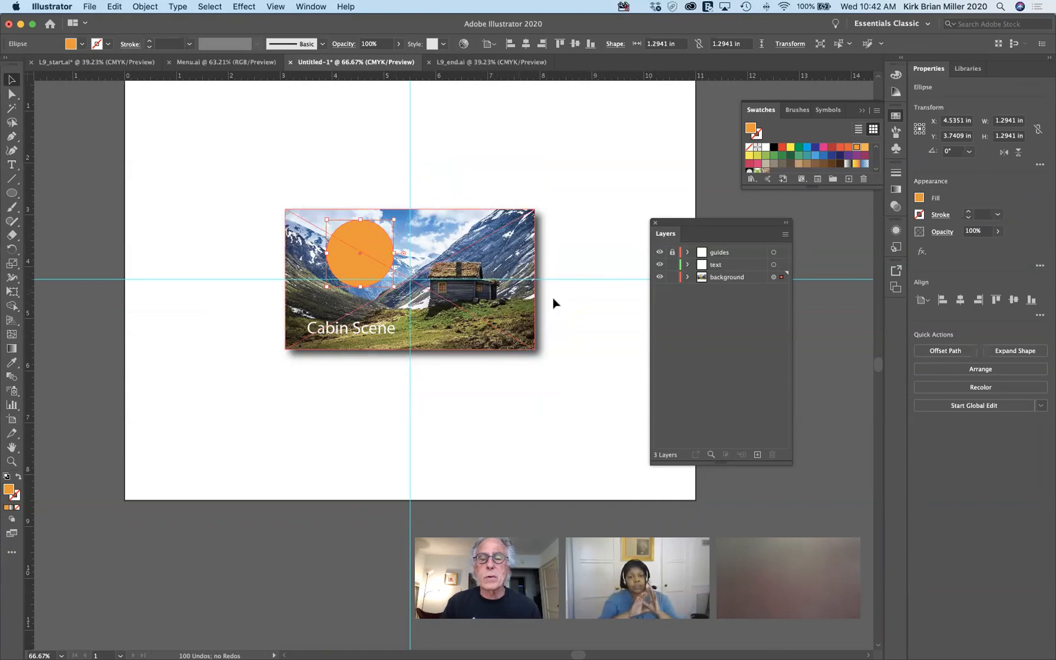
Expand the background layer and move its drop shadow appearance onto the circle alone.
click(688, 278)
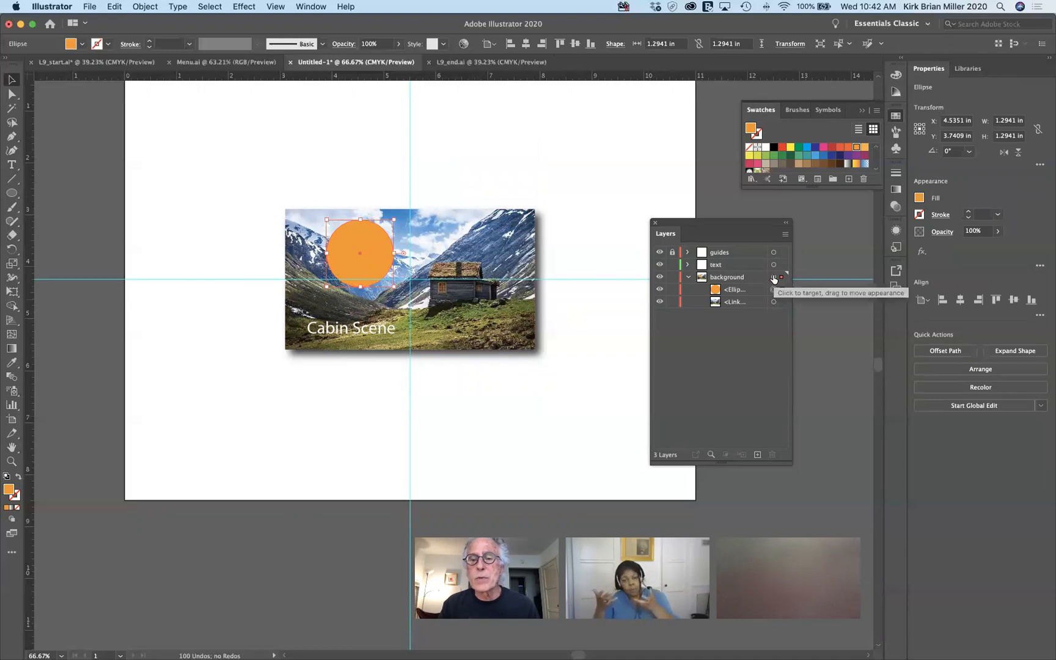
click(774, 289)
drag(774, 302, 774, 289)
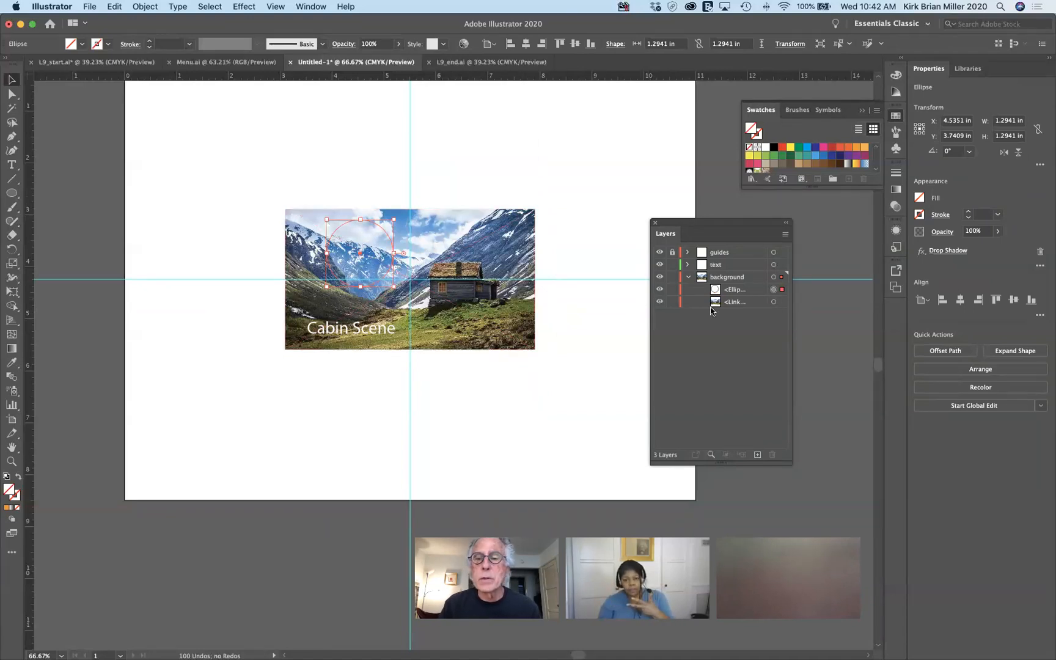
Transfer the drop shadow appearance from the circle to the linked landscape image and remove the shadow from the image.
click(771, 290)
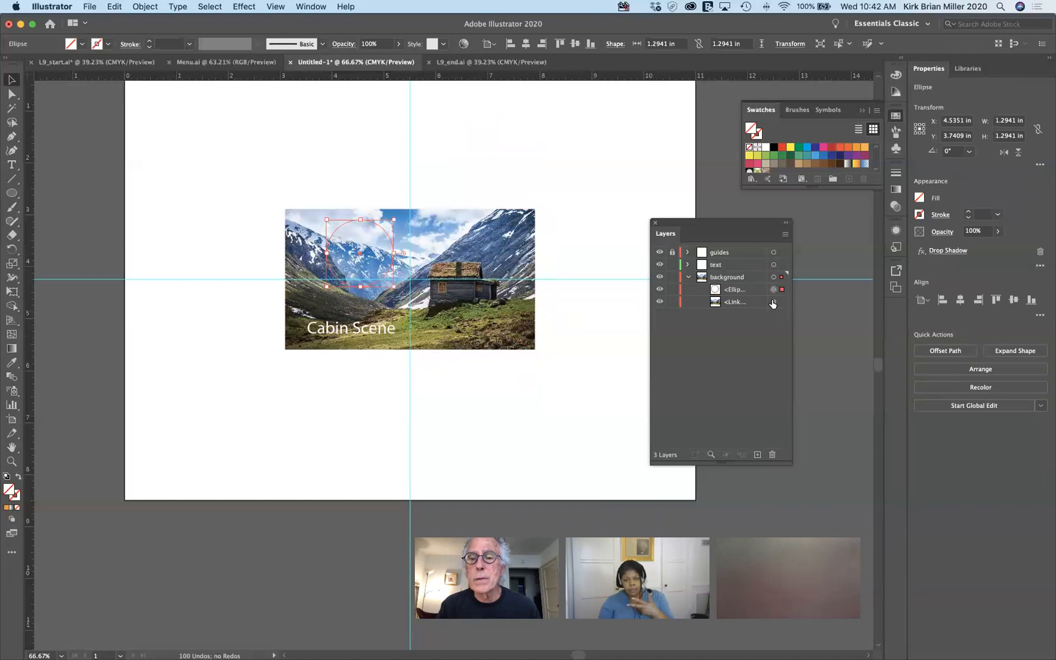
drag(773, 304, 774, 303)
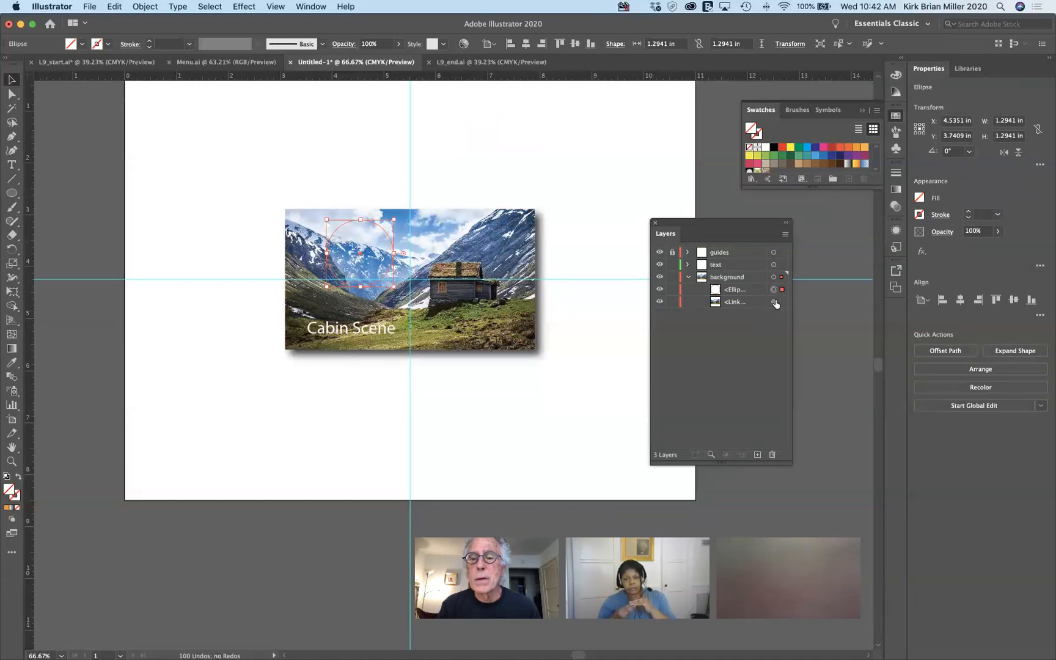
key(super+z)
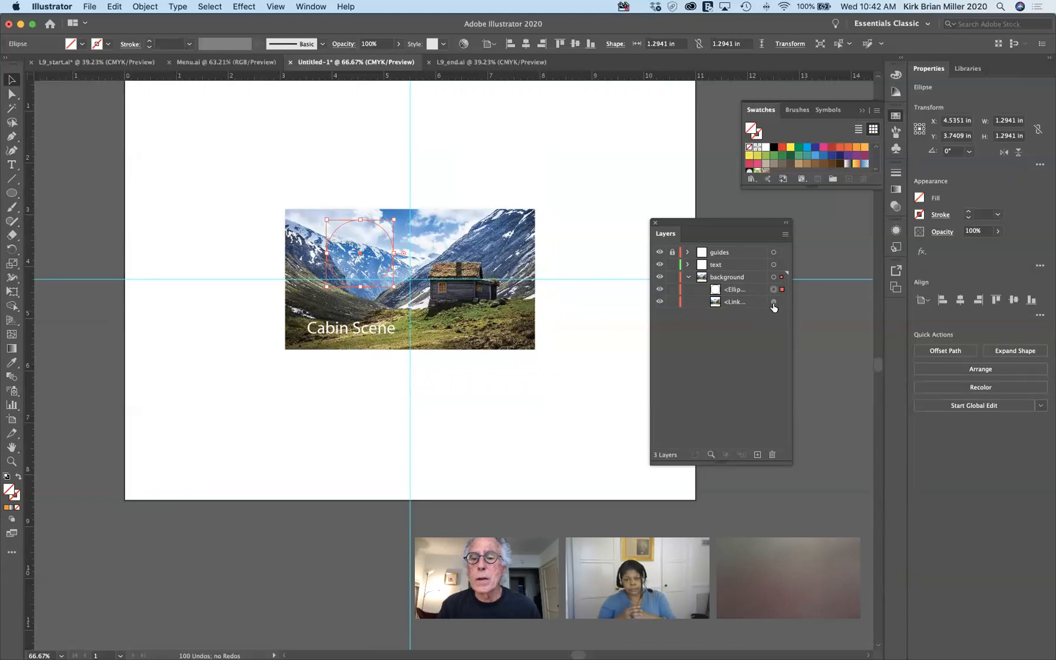
click(773, 290)
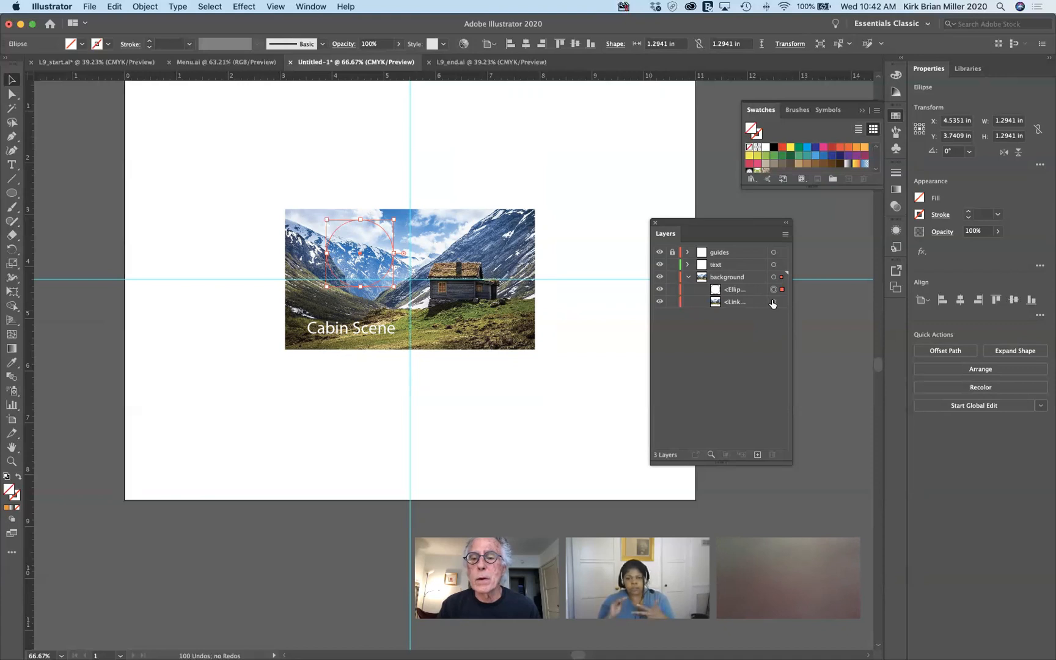
Use Outline view to move the unfilled circle off the landscape image to about X 6.70 in, Y 1.87 in, and return to Preview.
drag(380, 246, 384, 179)
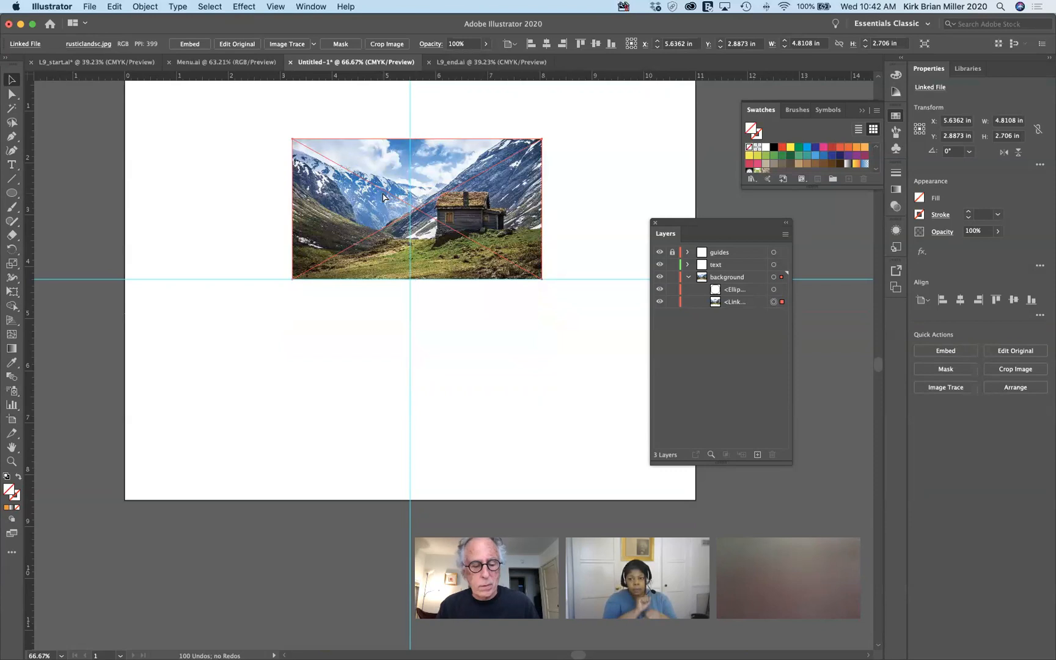
key(super+z)
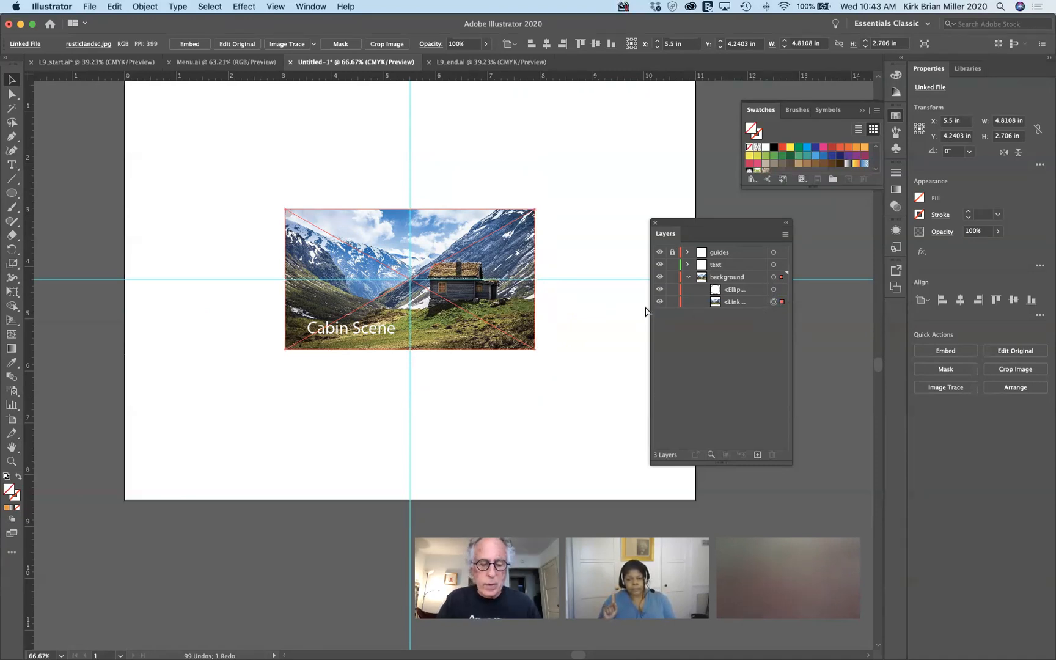
key(super+y)
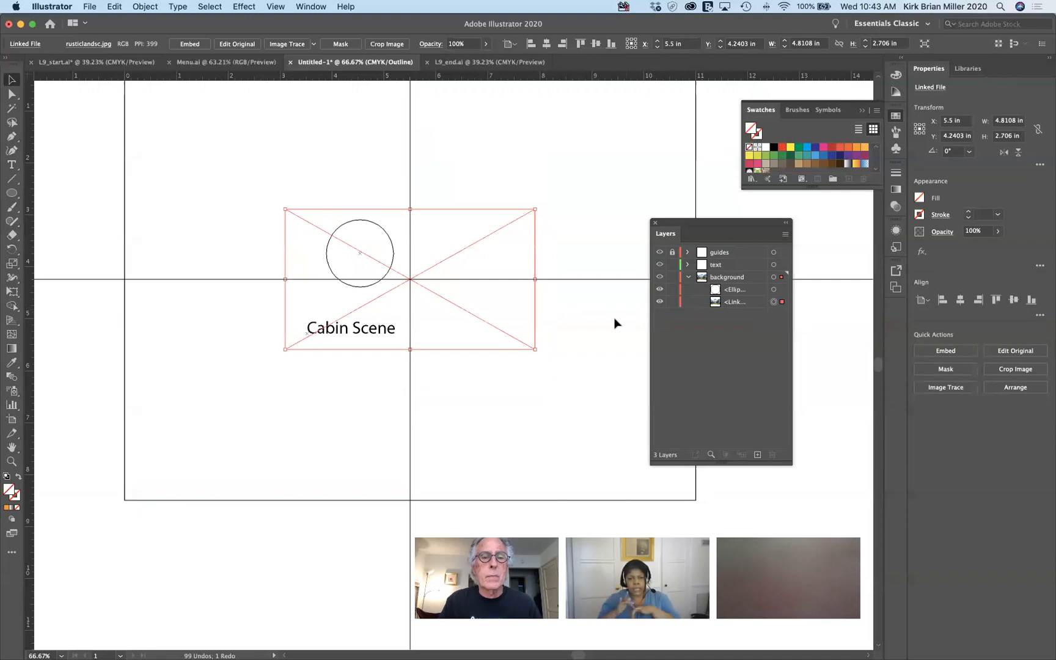
drag(369, 225, 476, 124)
key(super+y)
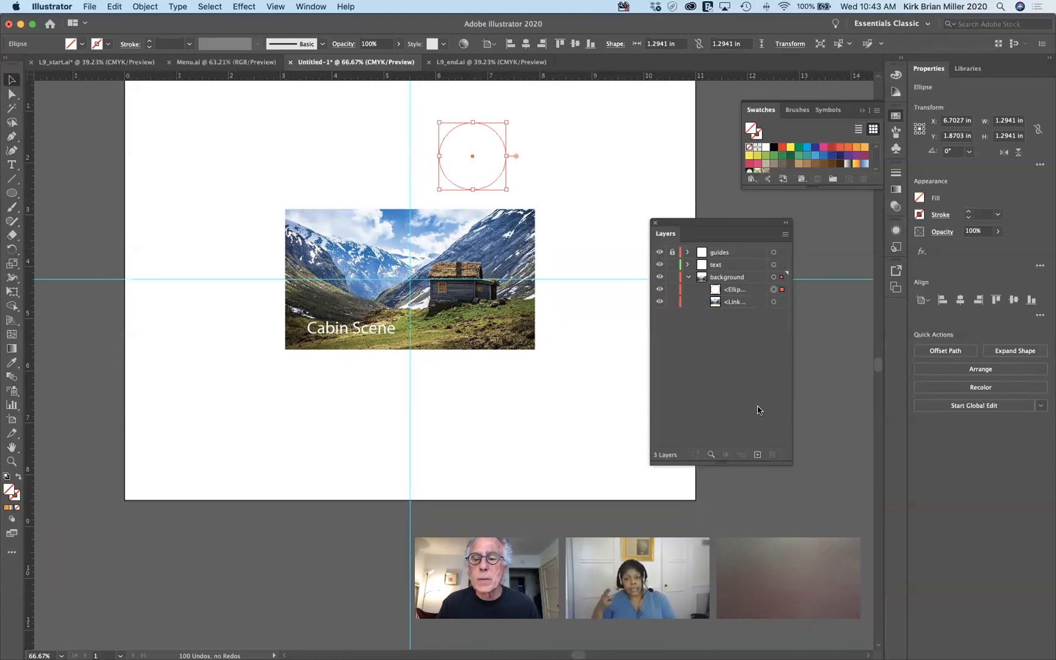
Create a new layer above the background layer, move the unfilled circle onto it and fill the circle with light orange.
click(757, 454)
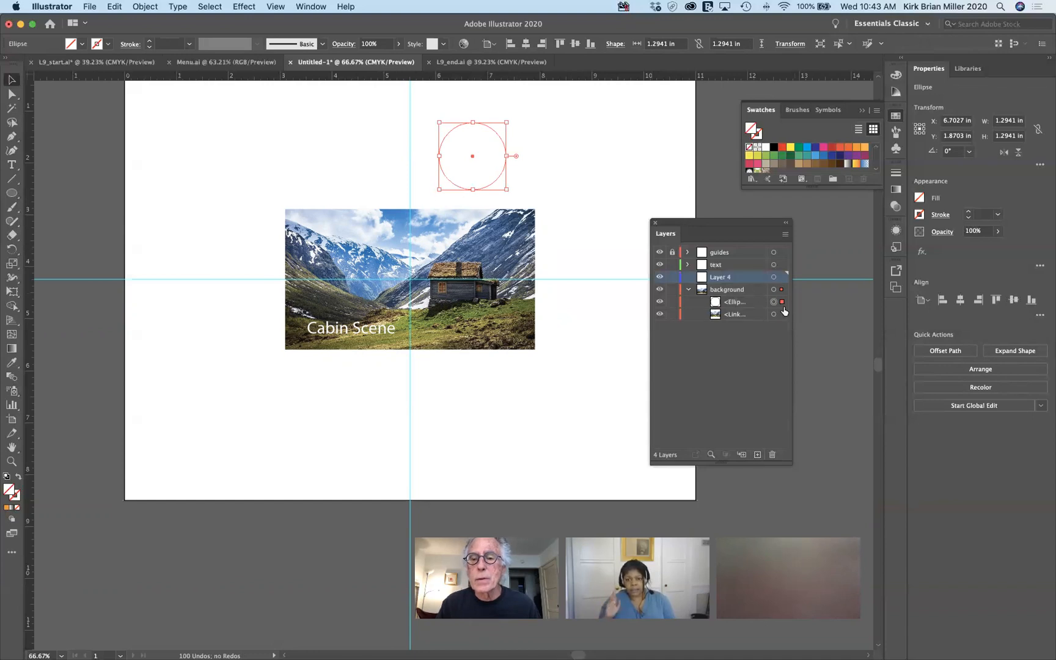
drag(782, 302, 781, 278)
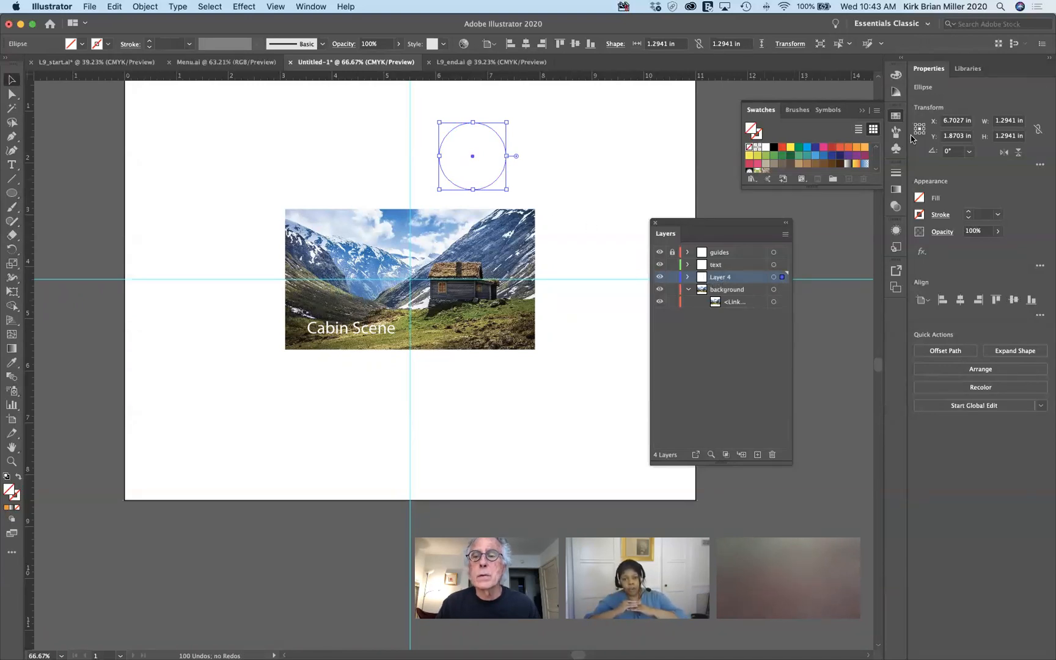
click(856, 146)
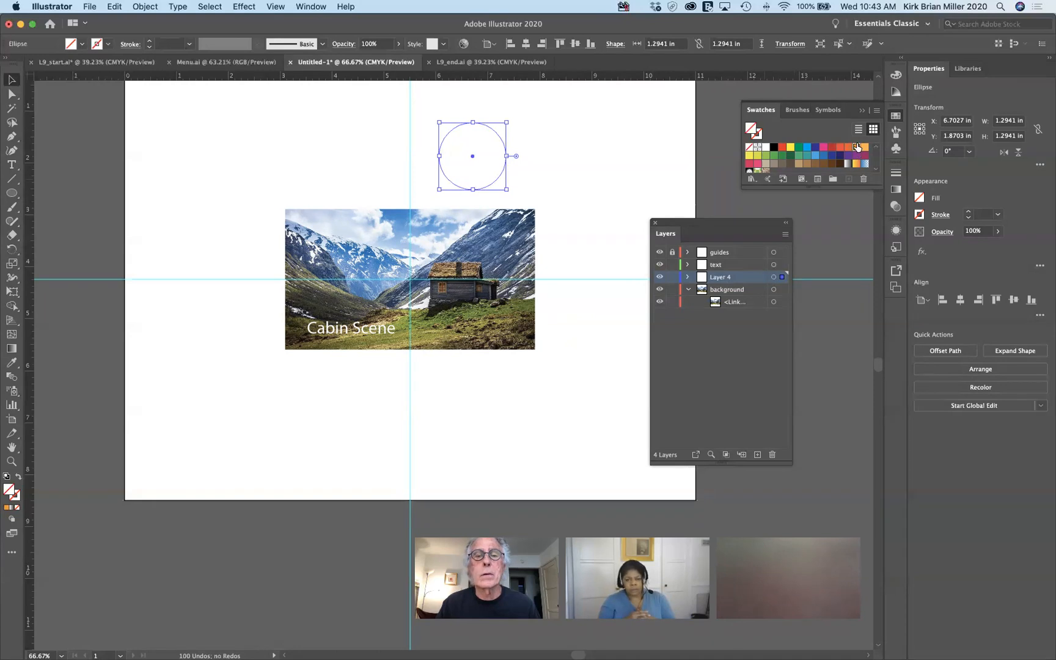
click(550, 173)
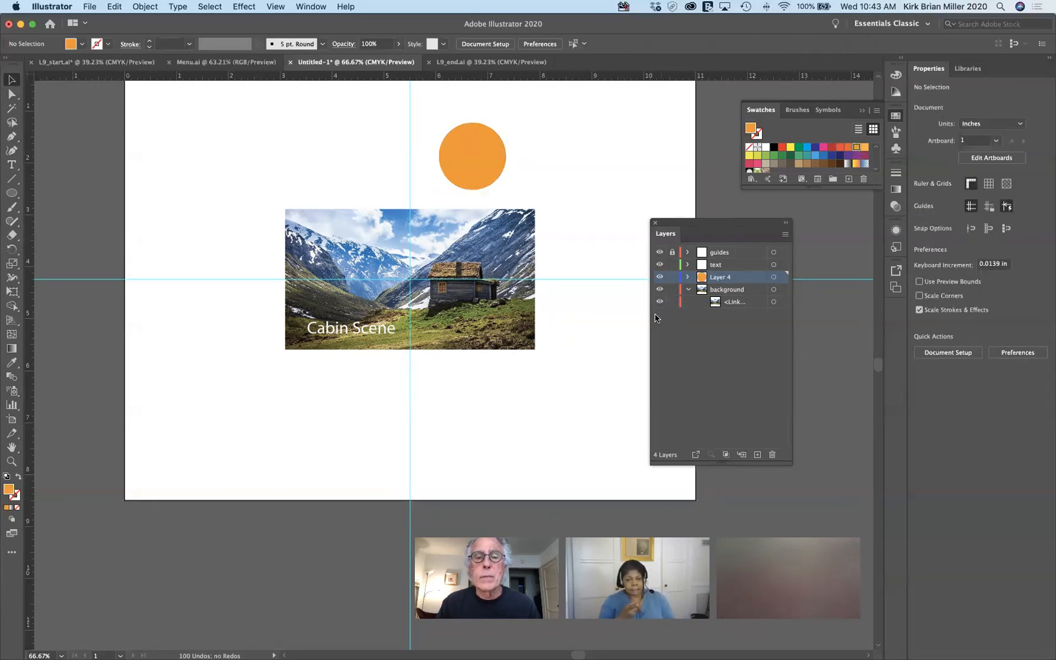
Move the orange circle to about X 3.85 in, Y 1.56 in and duplicate it three times in a row above the image.
drag(322, 164, 322, 162)
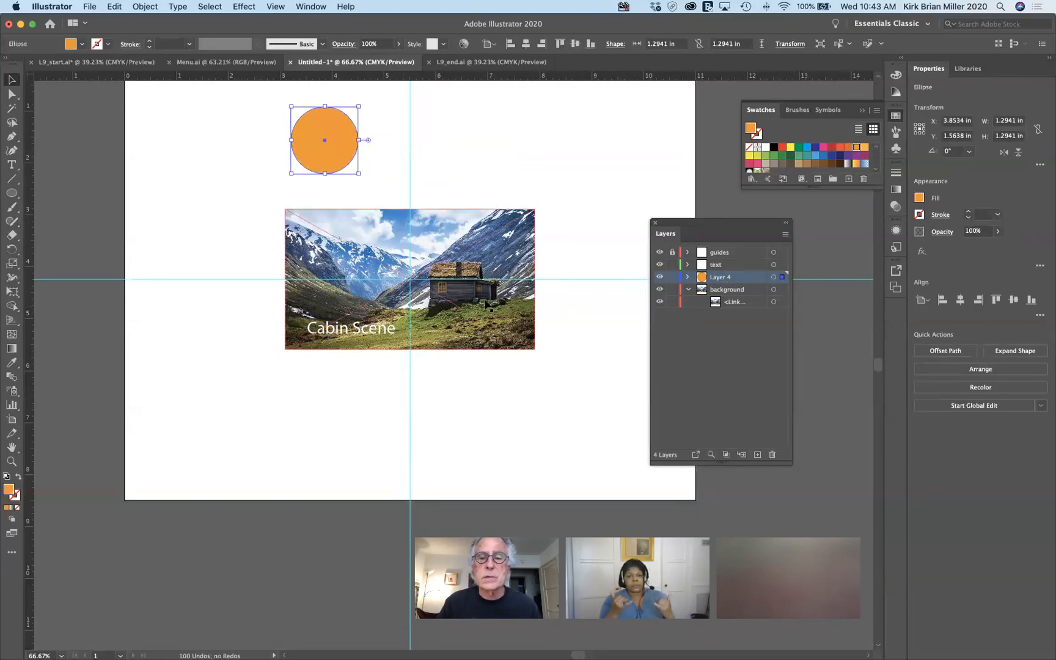
click(509, 260)
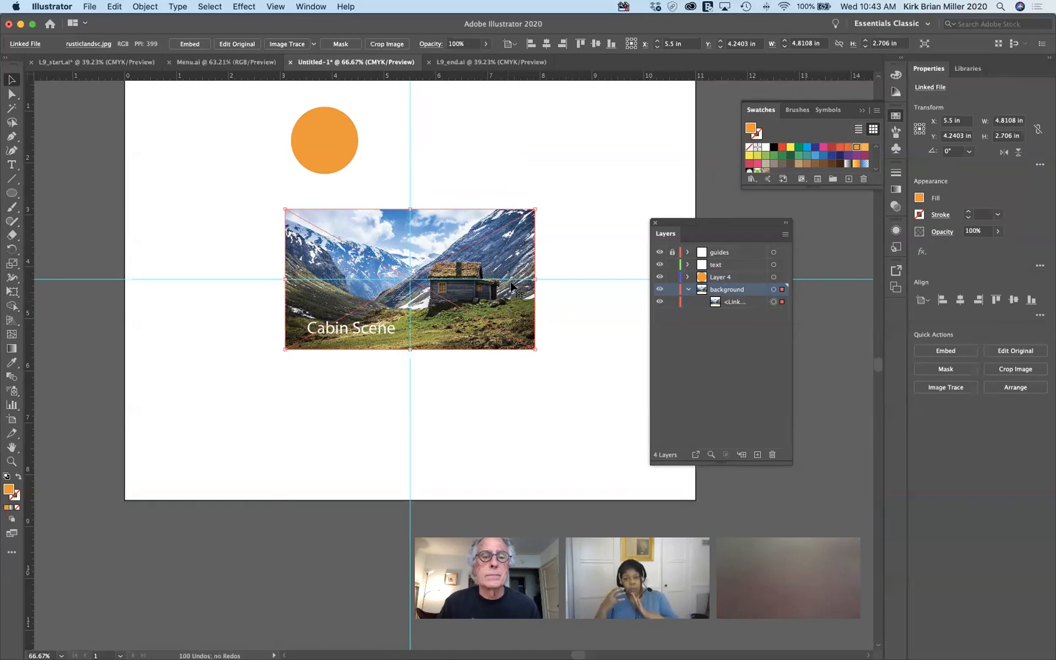
click(333, 149)
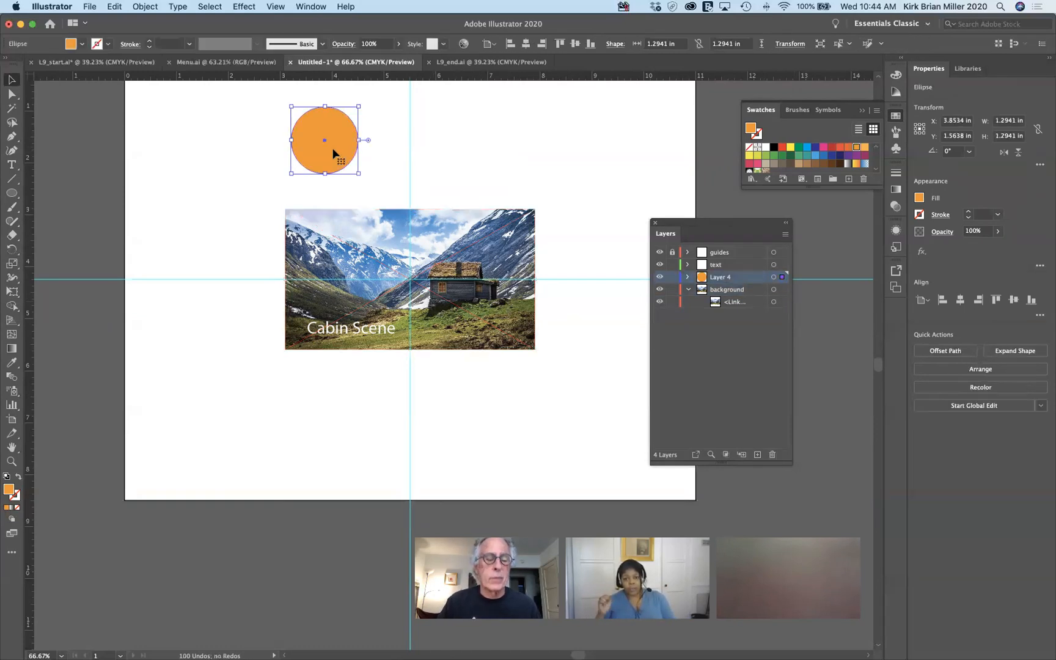
drag(350, 149, 558, 162)
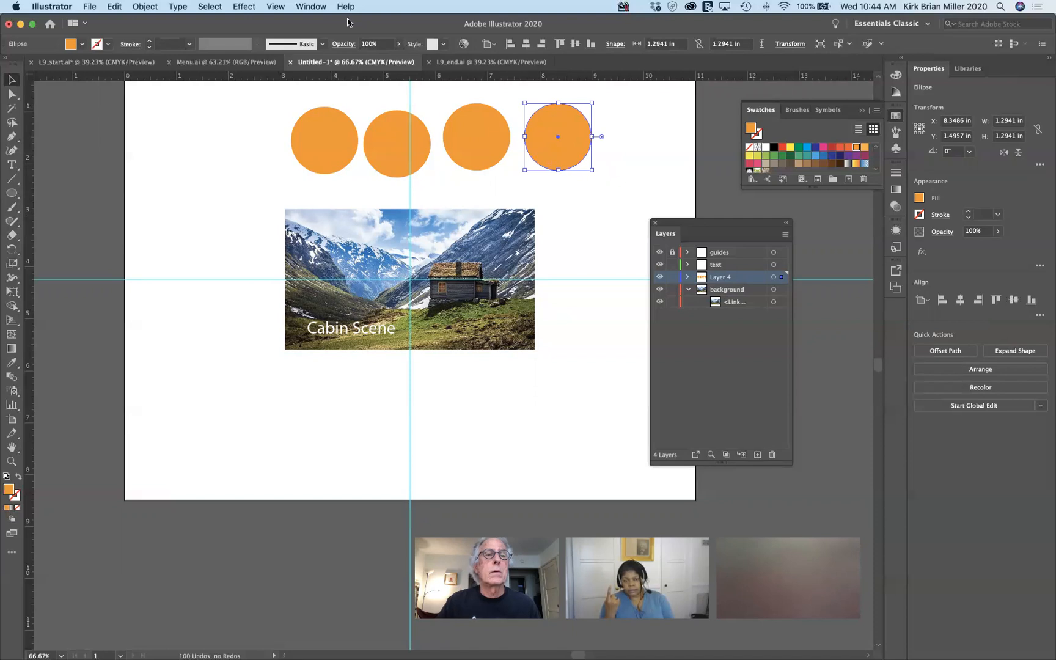
Apply a Stylize Drop Shadow to the rightmost circle with Multiply mode, 75% opacity, 0.0972 in offsets and 0.0694 in blur.
click(237, 9)
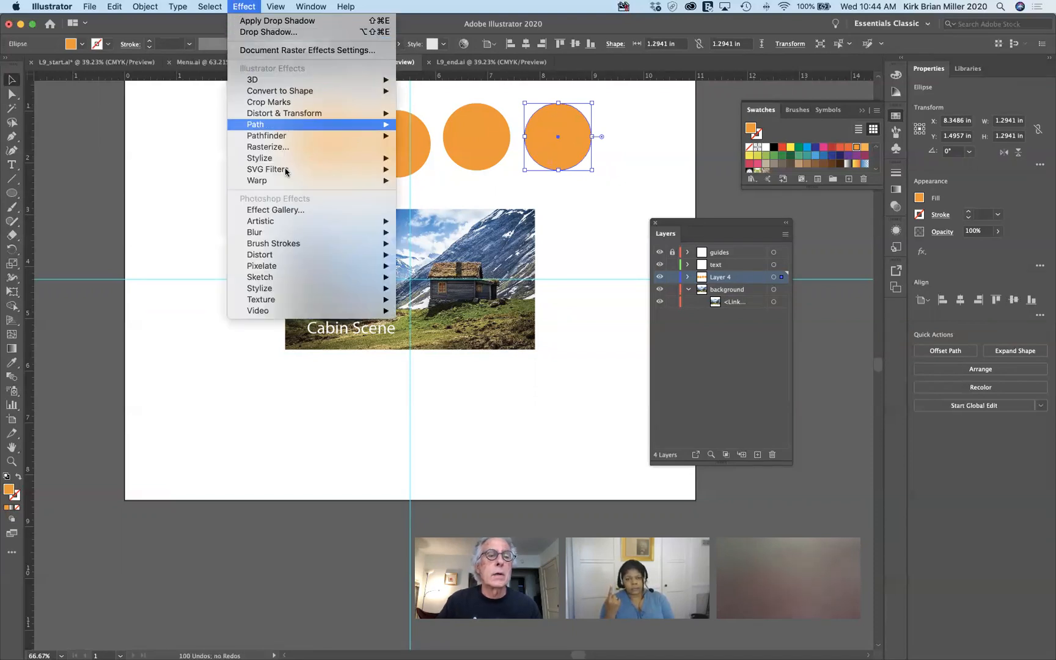
mouse_move(287, 174)
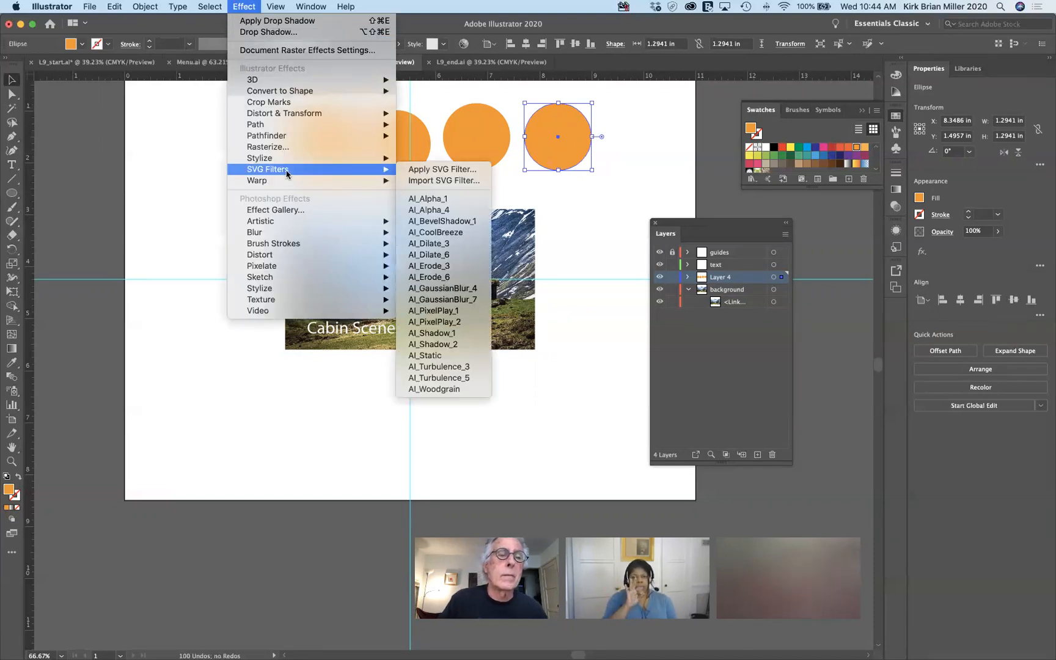
mouse_move(298, 113)
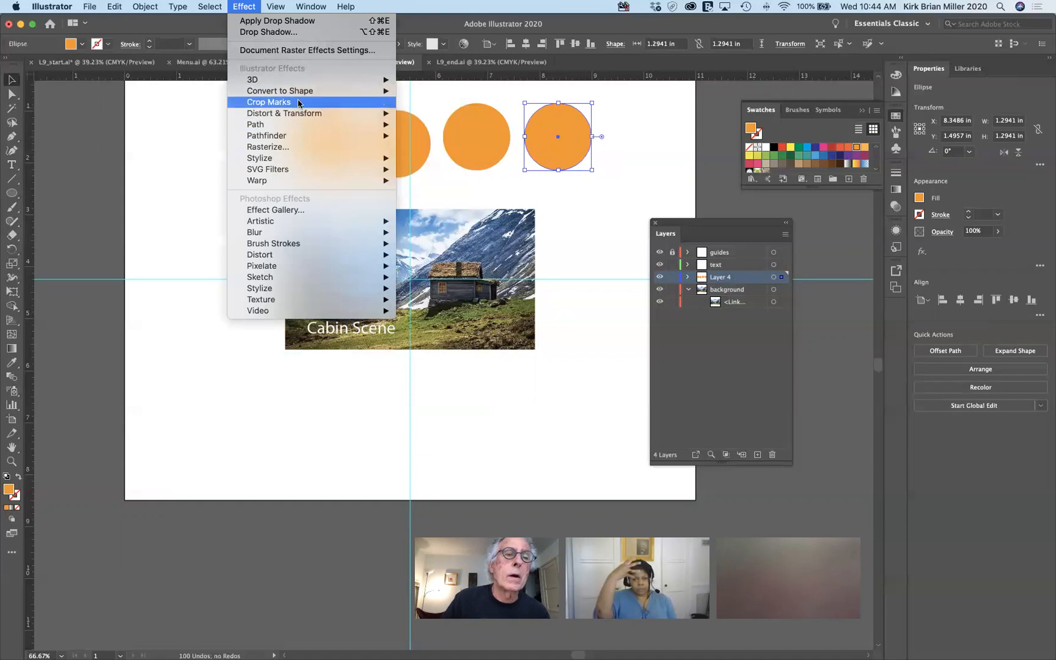
mouse_move(308, 157)
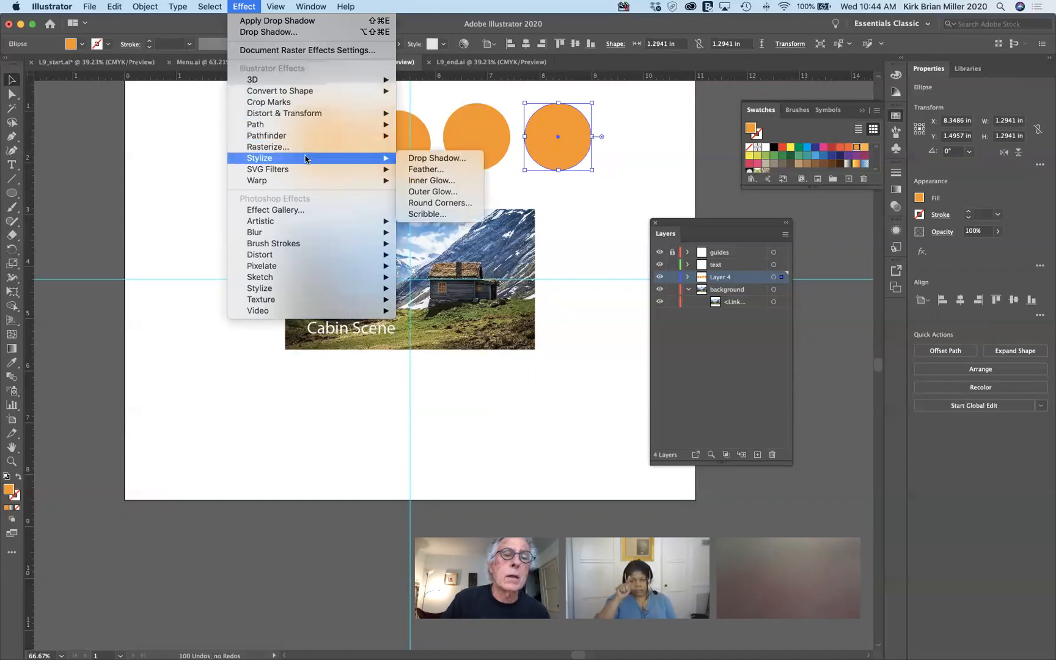
click(438, 159)
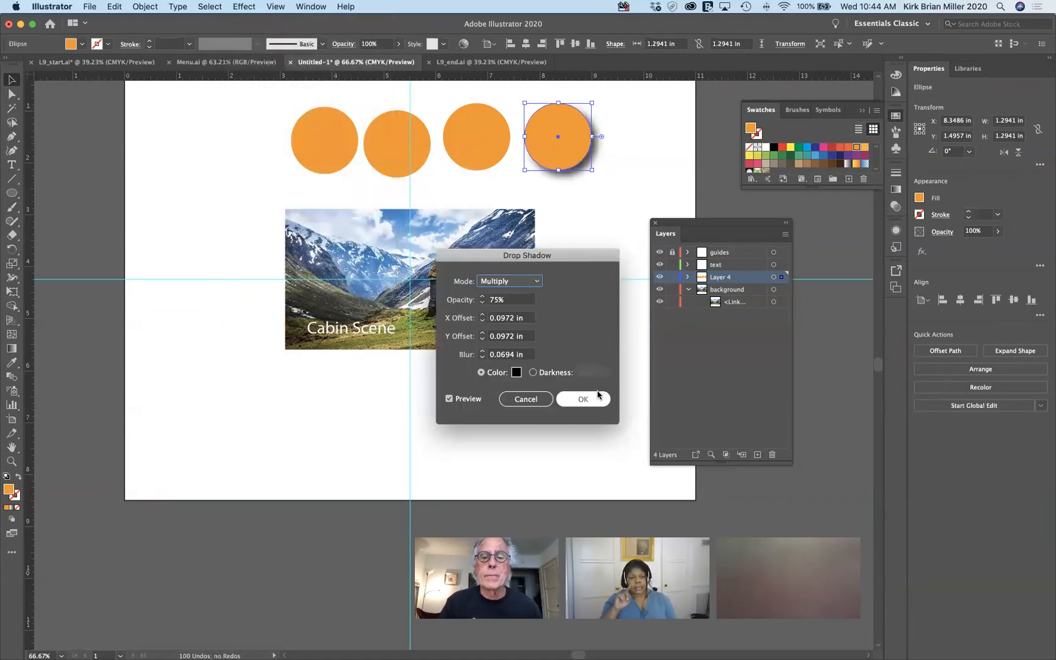
click(583, 399)
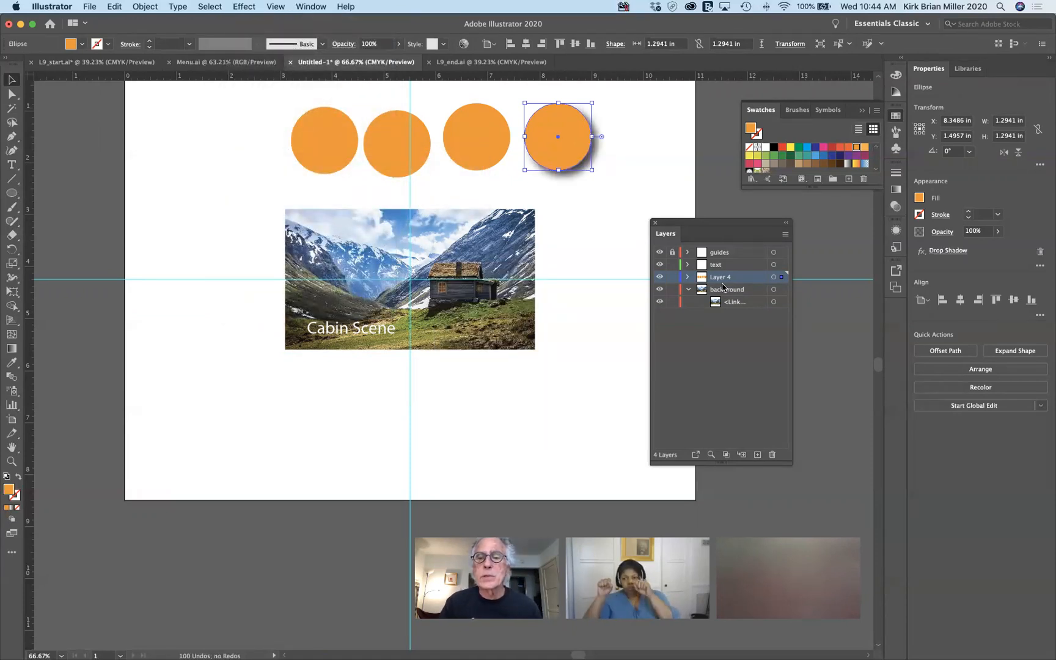
Expand Layer 4 and move the rightmost circle's drop shadow appearance onto the whole layer.
click(686, 278)
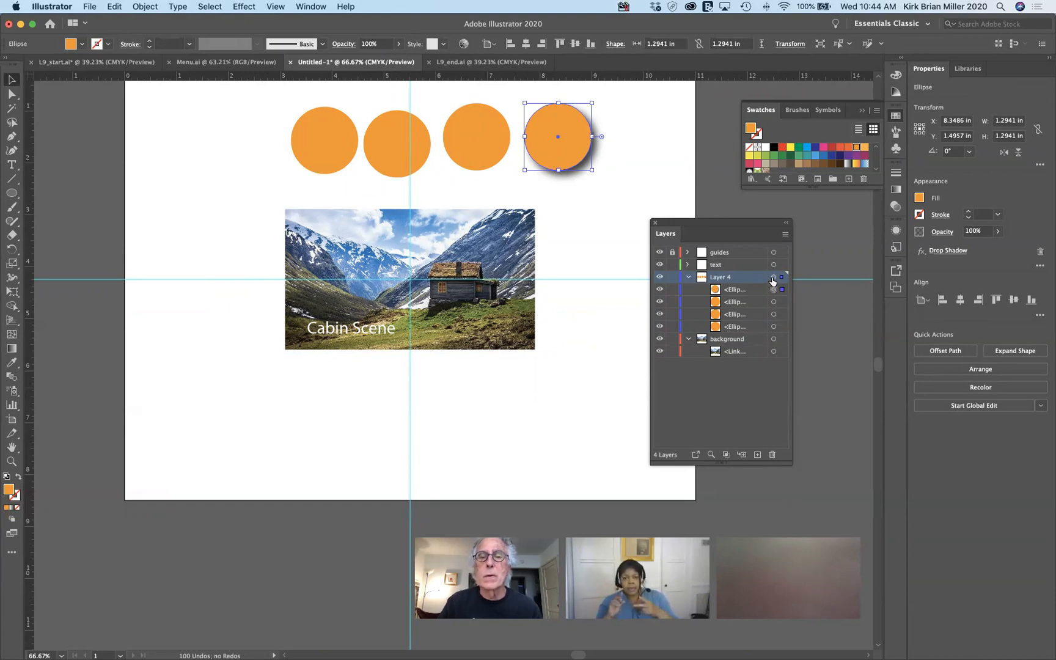
drag(773, 280, 773, 278)
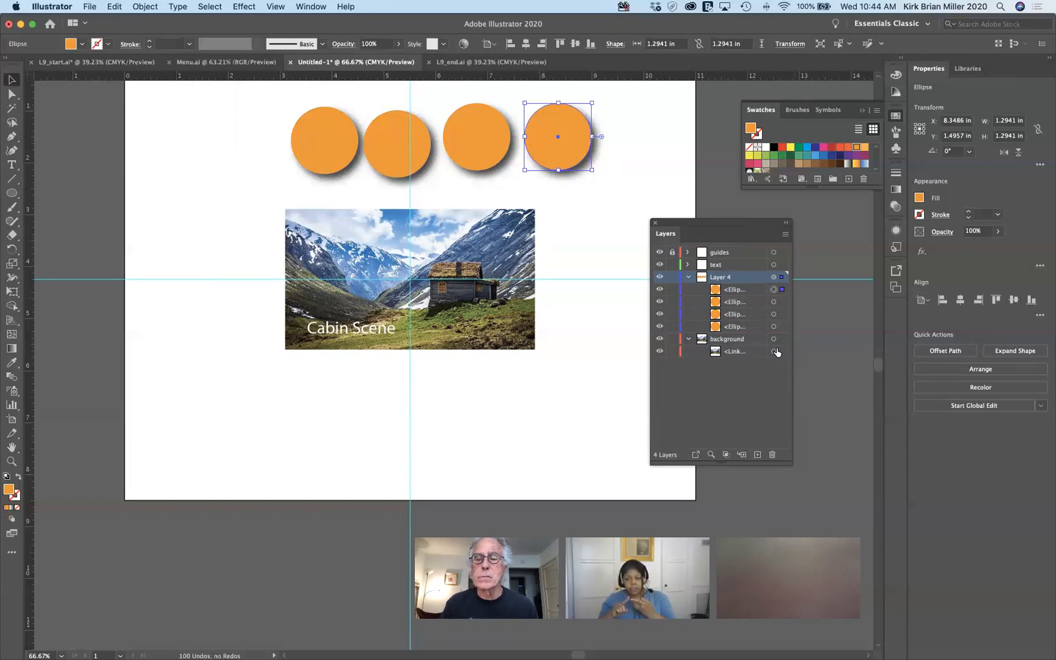
click(539, 388)
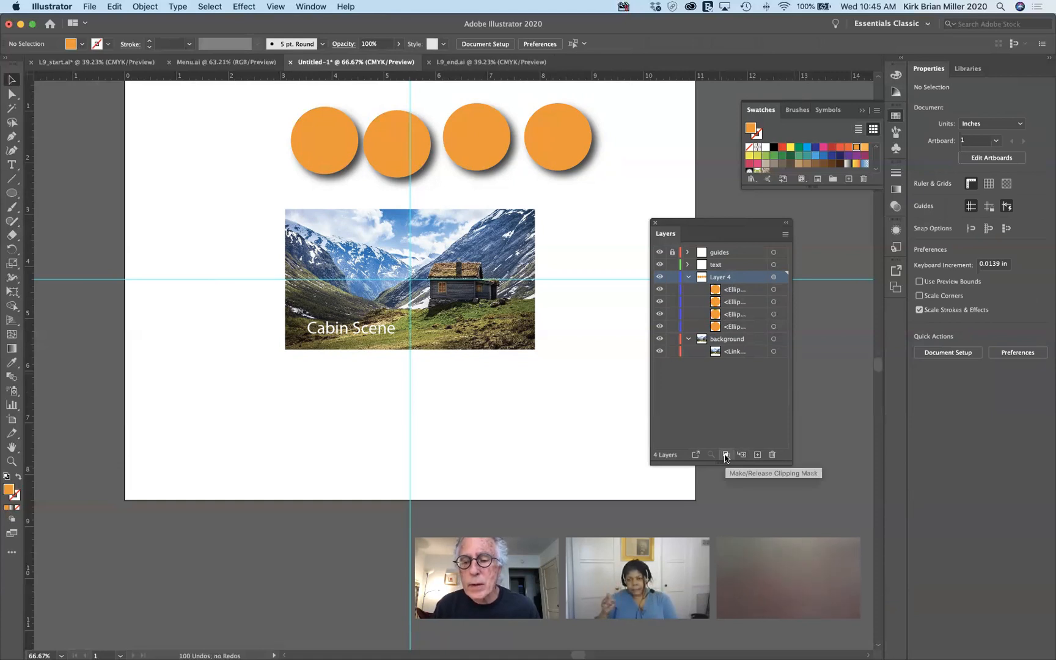
click(507, 325)
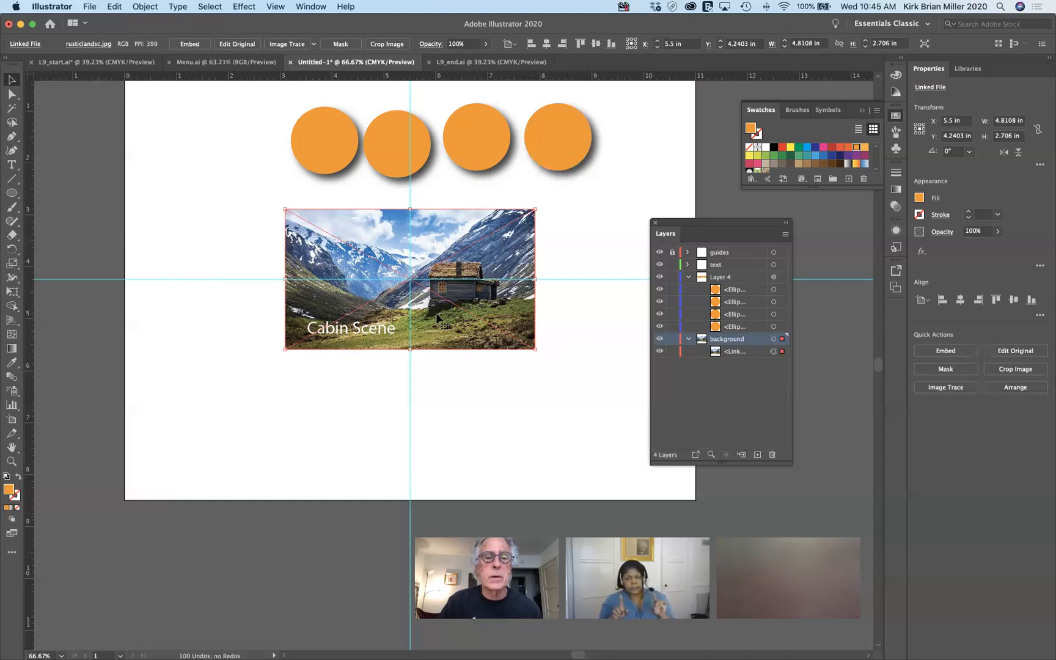
click(580, 404)
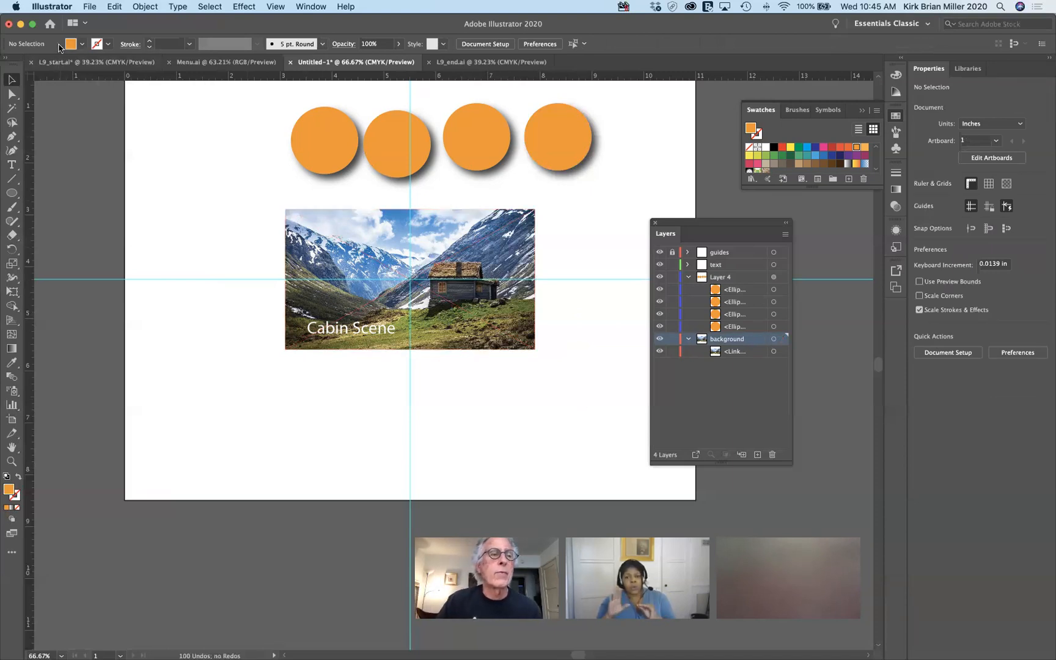
click(139, 8)
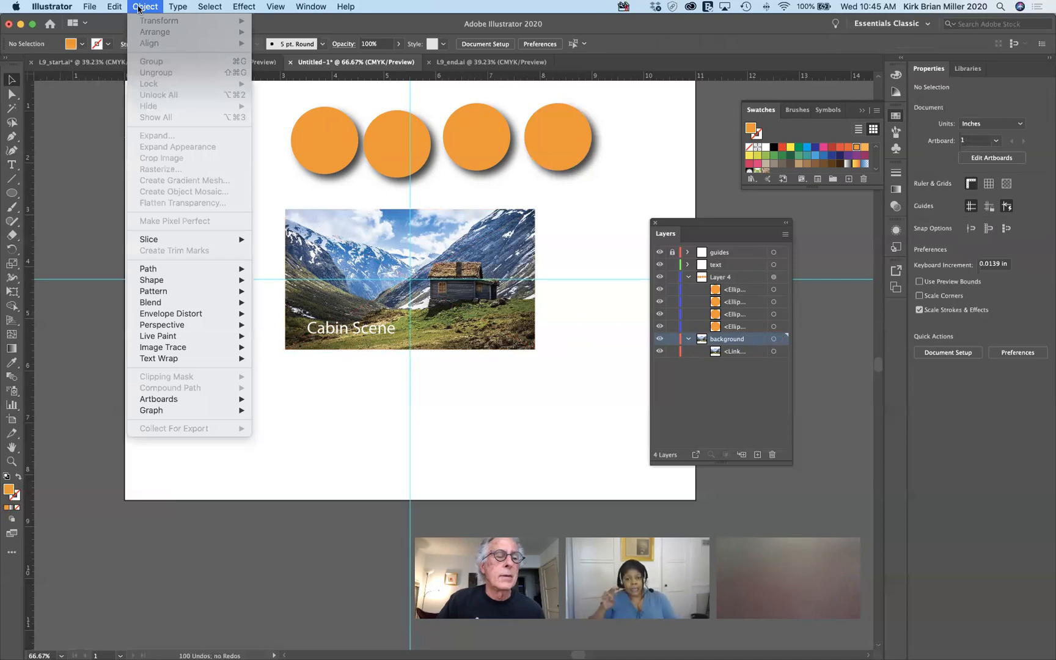
click(138, 6)
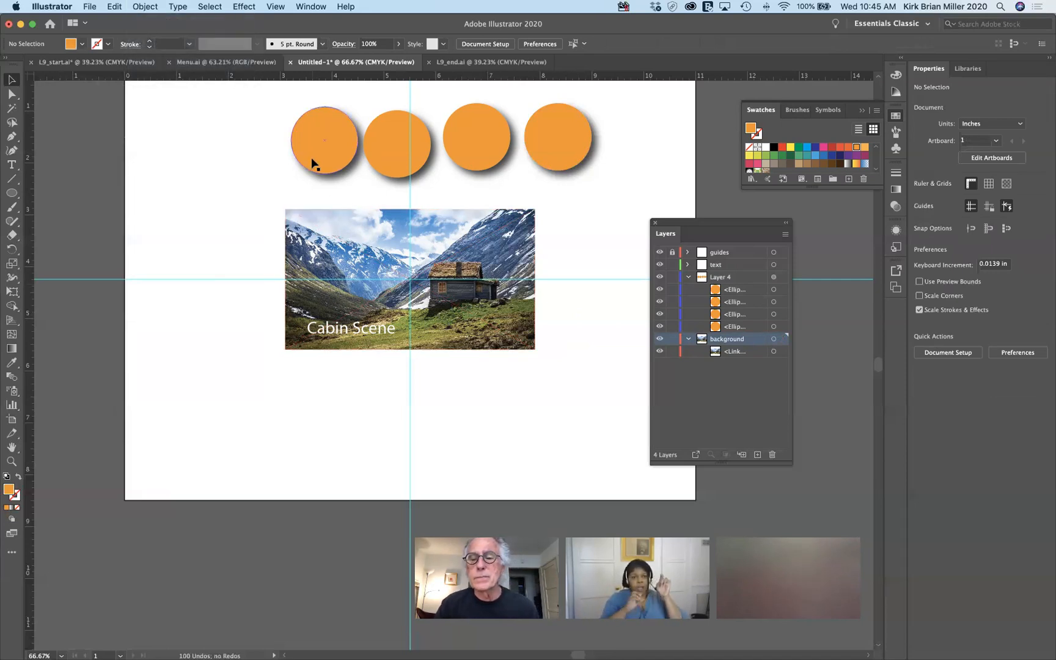
Collapse Layer 4 and lock the text, Layer 4 and background layers.
click(689, 278)
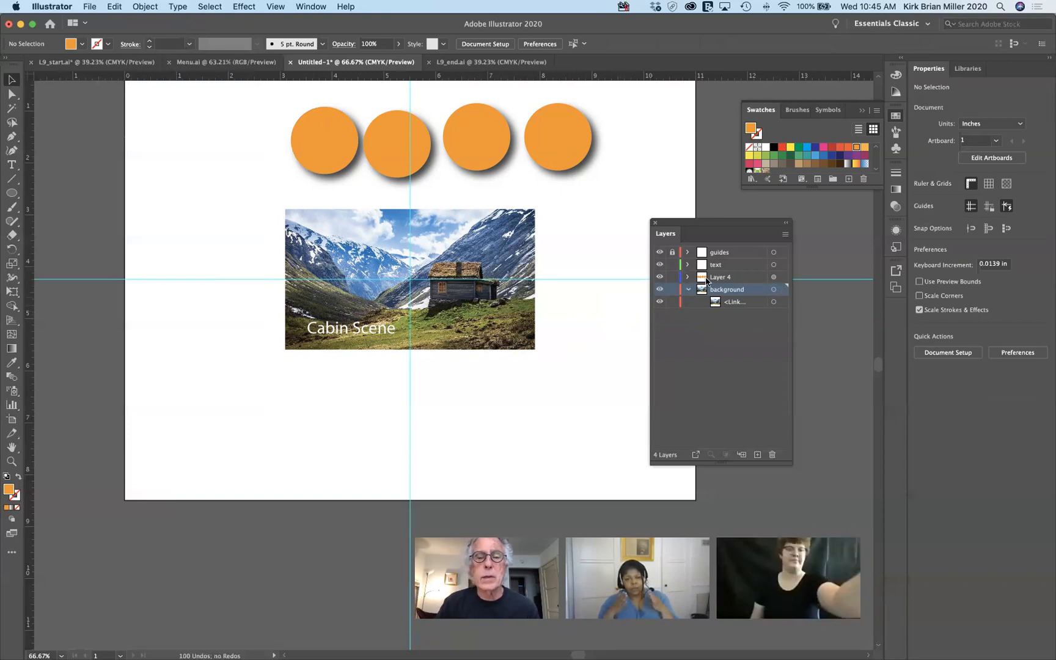
click(672, 264)
click(672, 276)
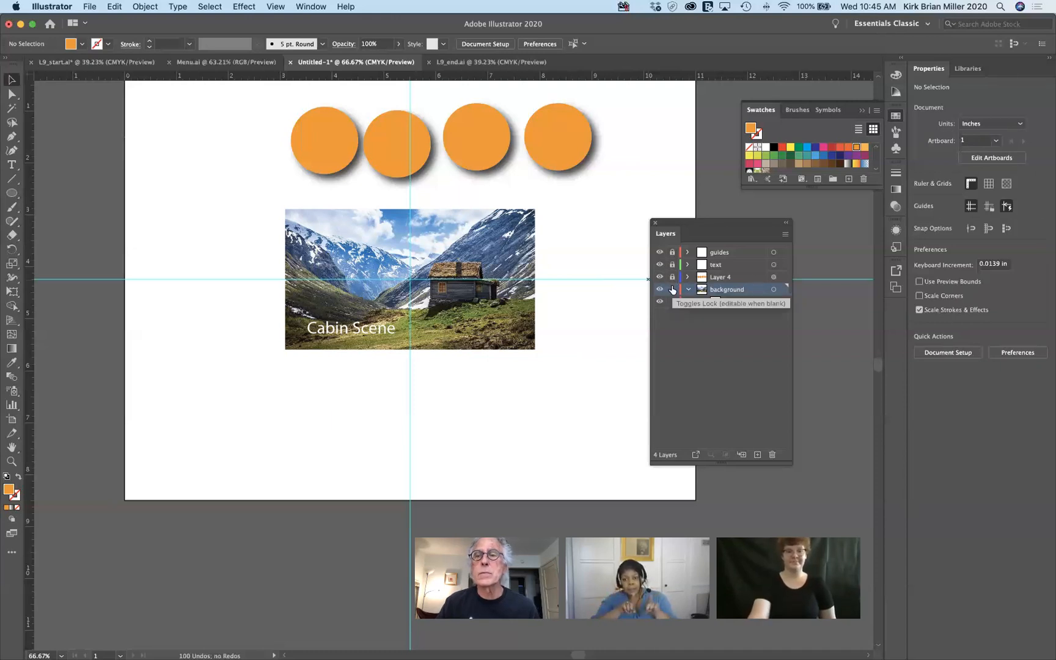
click(672, 290)
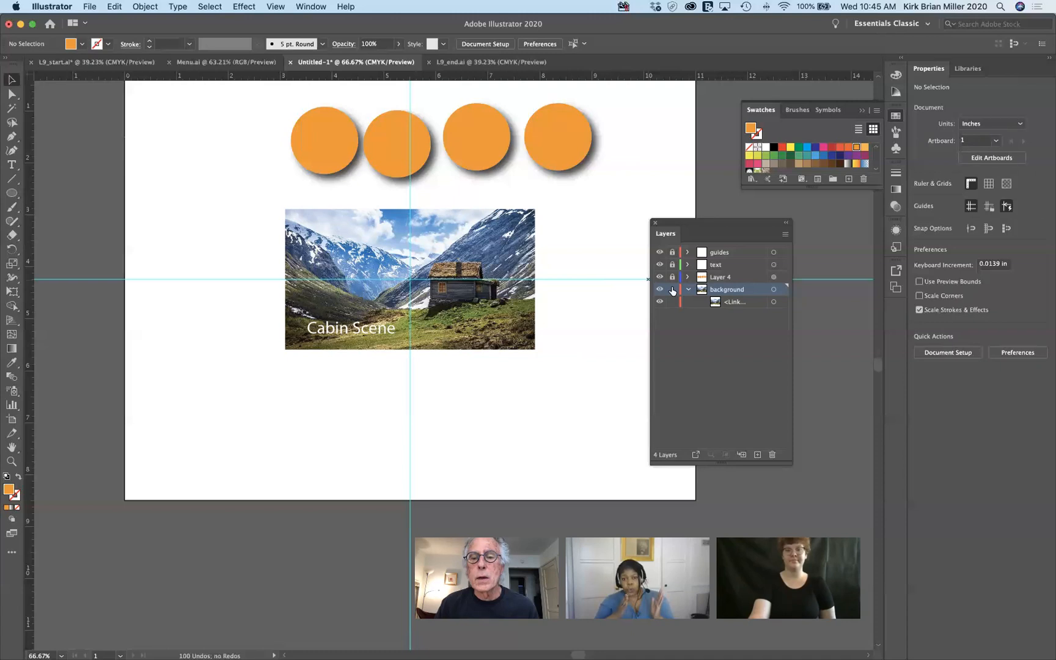
click(672, 302)
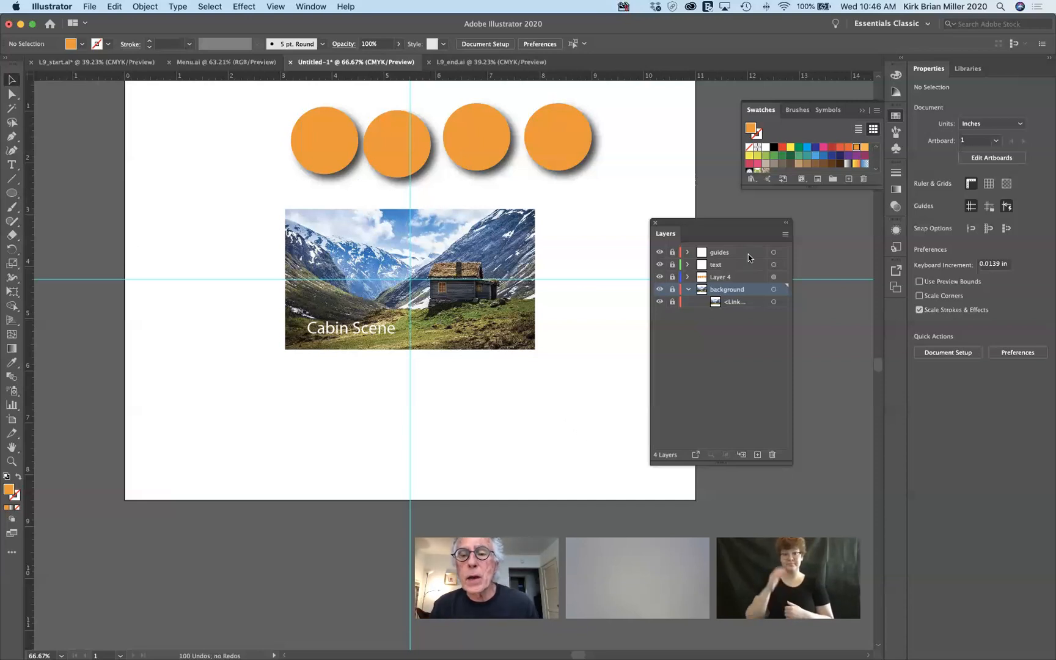
Unlock Layer 4, move its drop shadow onto the rightmost circle alone, and copy that shadow to the third and leftmost circles.
drag(725, 222, 780, 223)
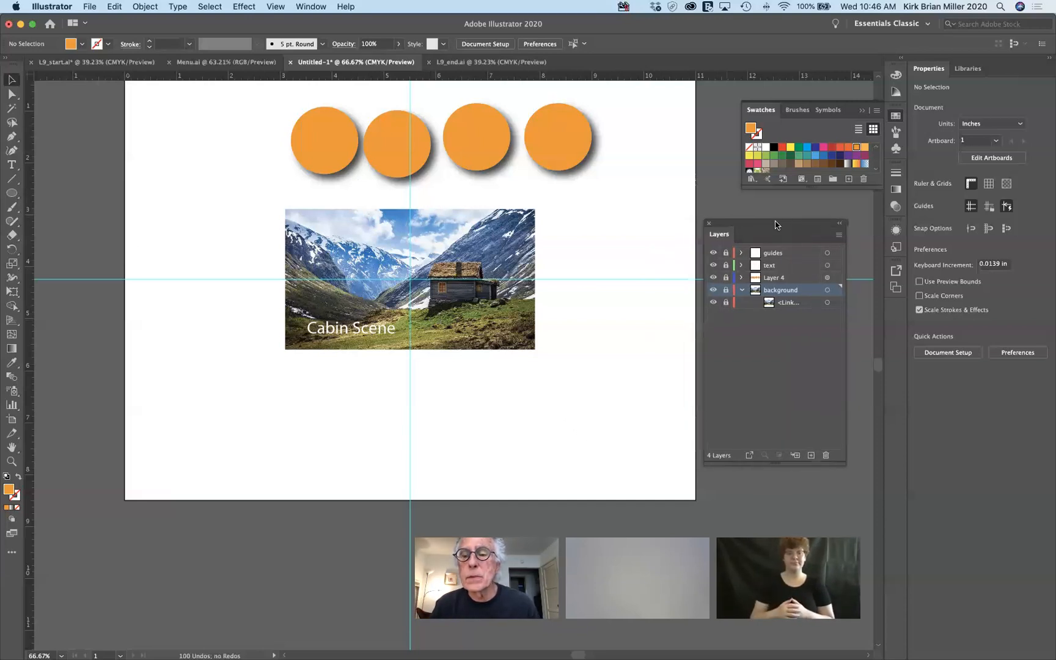
click(726, 278)
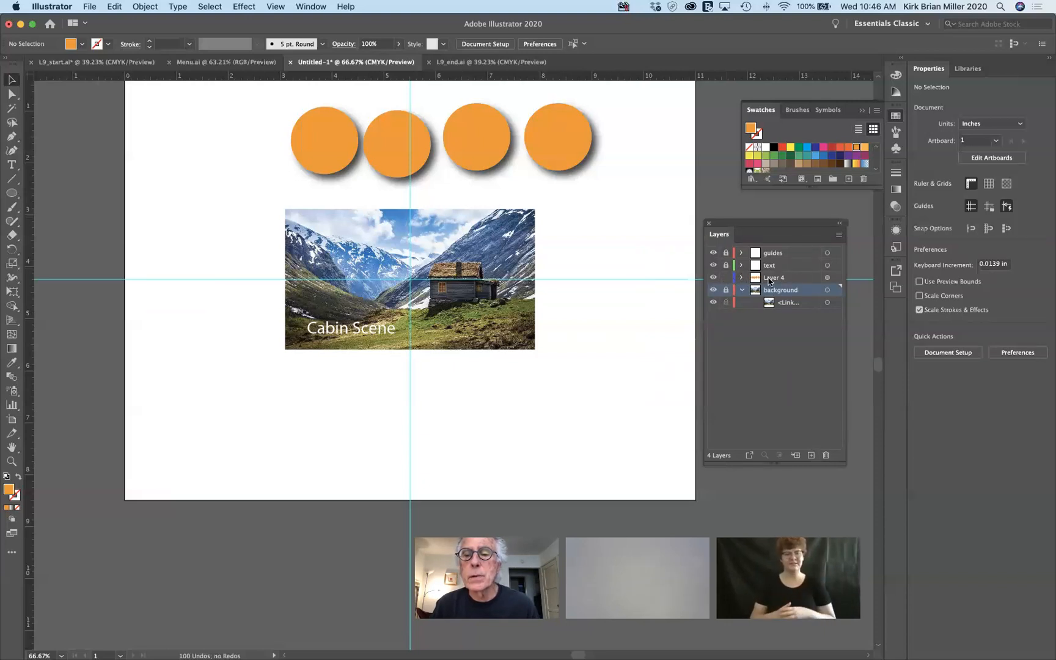
click(741, 278)
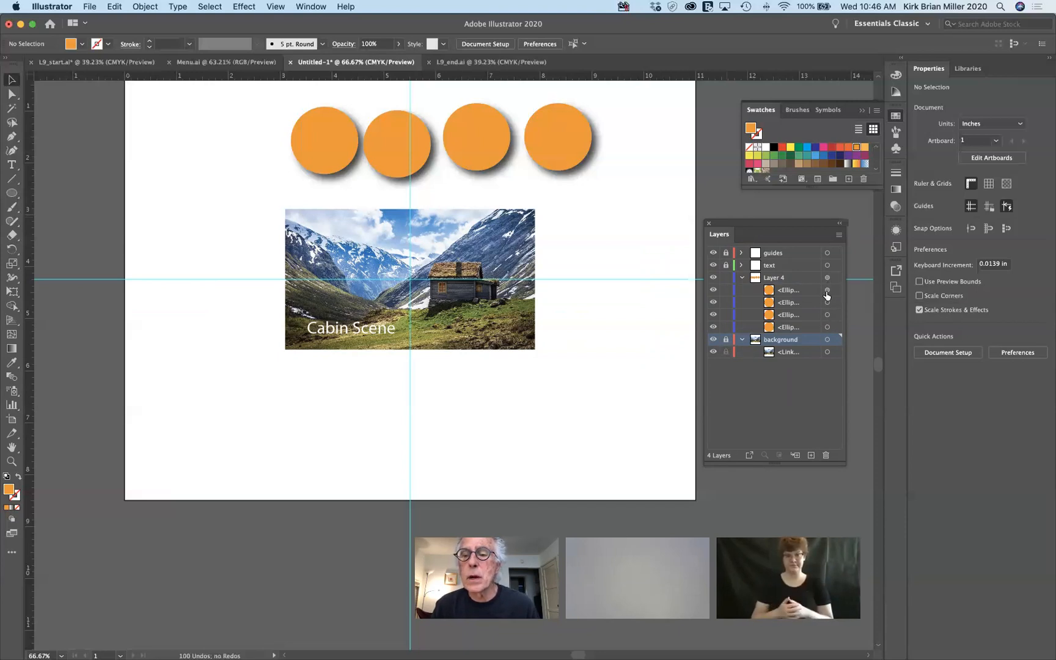
drag(827, 296, 828, 290)
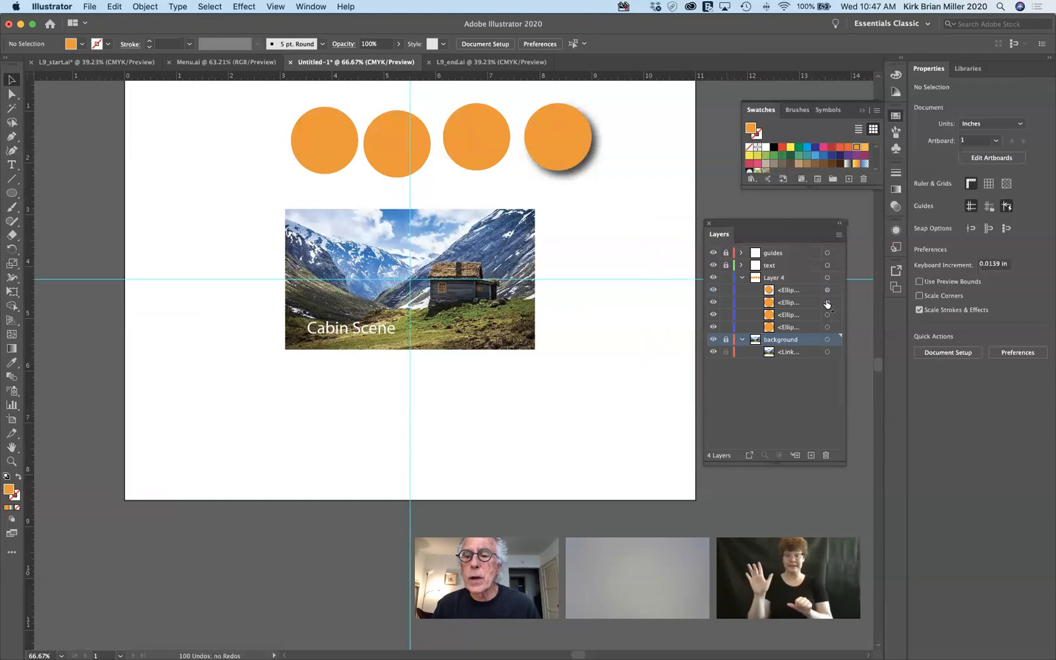
drag(827, 304, 827, 303)
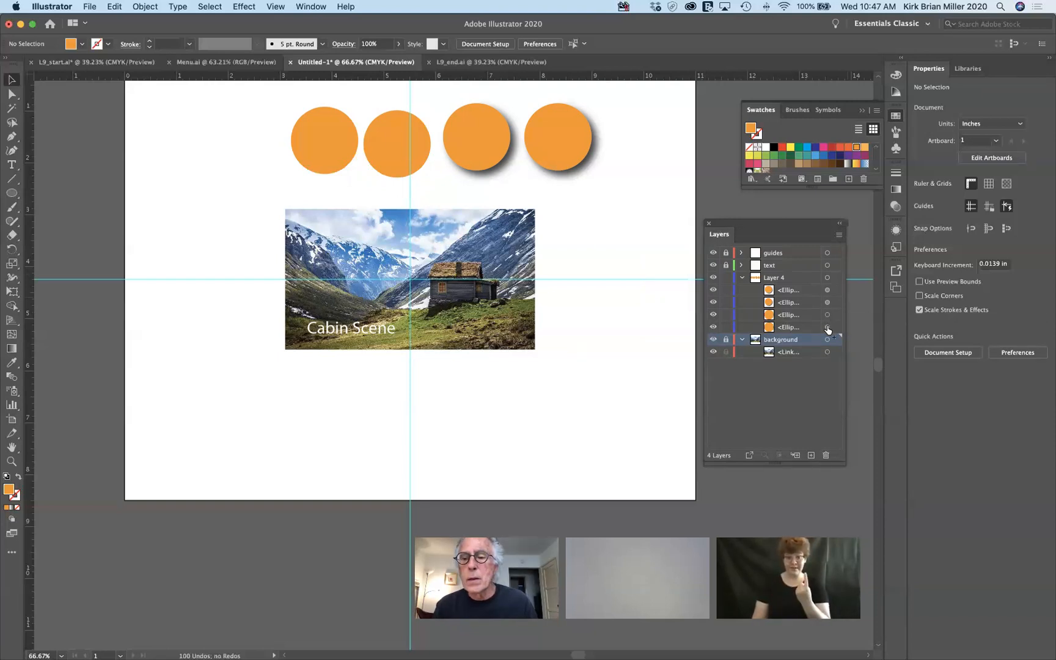
drag(827, 330, 827, 328)
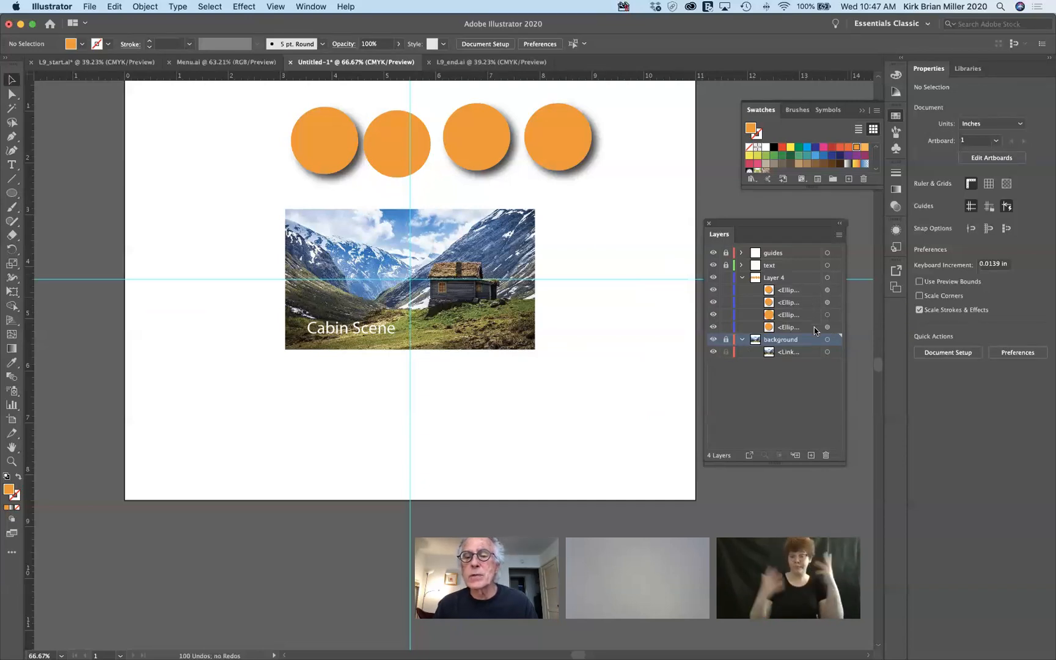
Move the rightmost circle's drop shadow onto Layer 4 as a whole and display the appearance attributes.
click(828, 291)
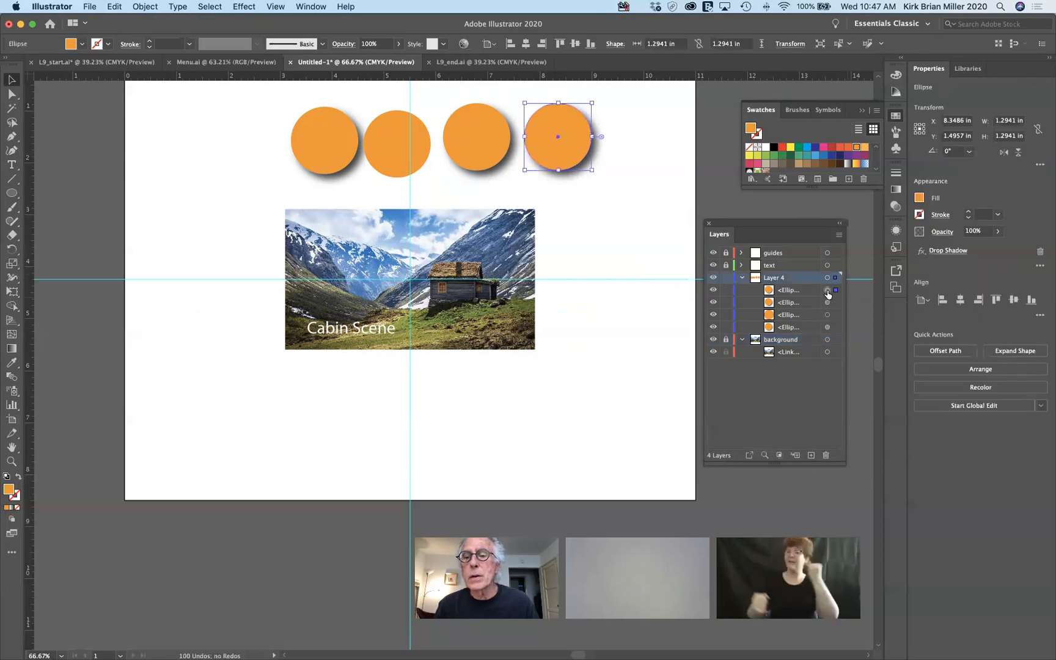
drag(827, 291, 828, 278)
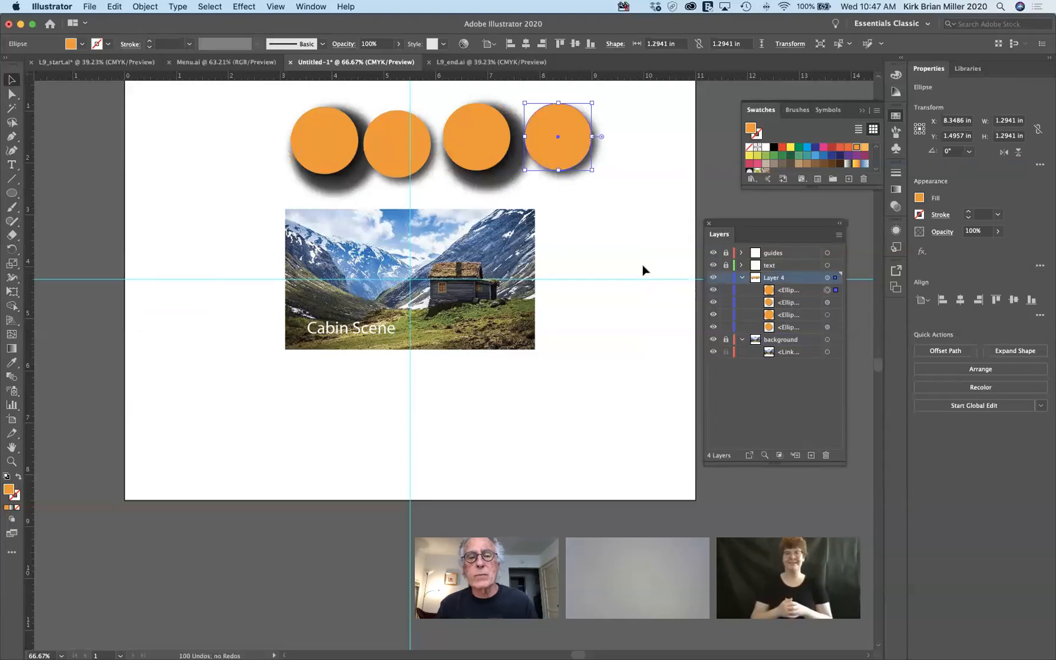
click(311, 7)
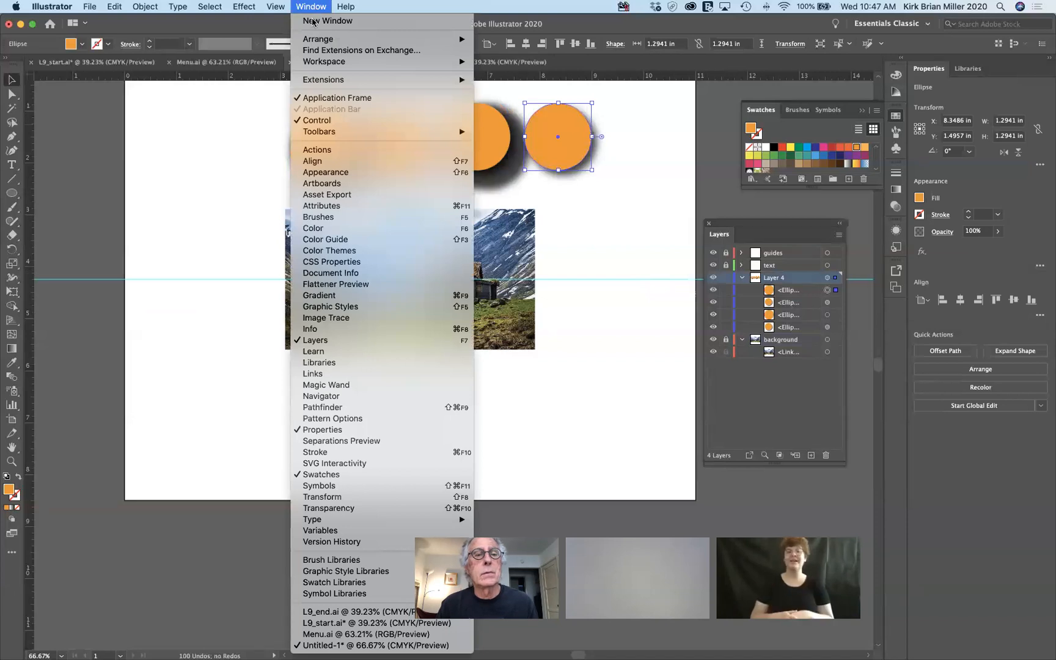
click(460, 174)
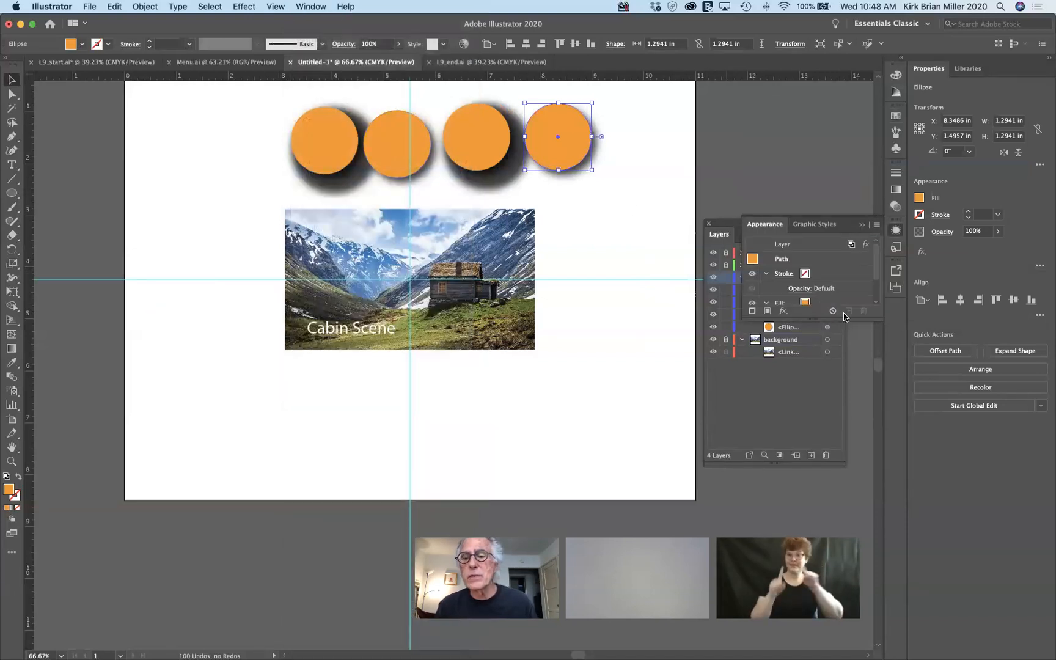
Enlarge the appearance listing and delete the third circle's own drop shadow, leaving Layer 4's shadow in place.
drag(809, 316, 792, 454)
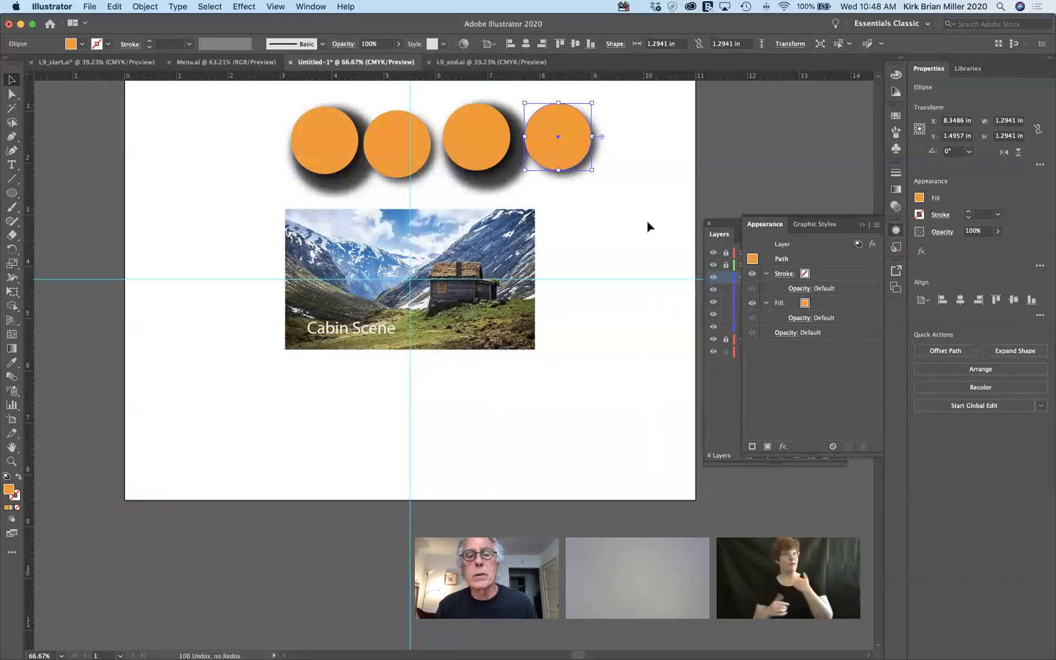
click(481, 145)
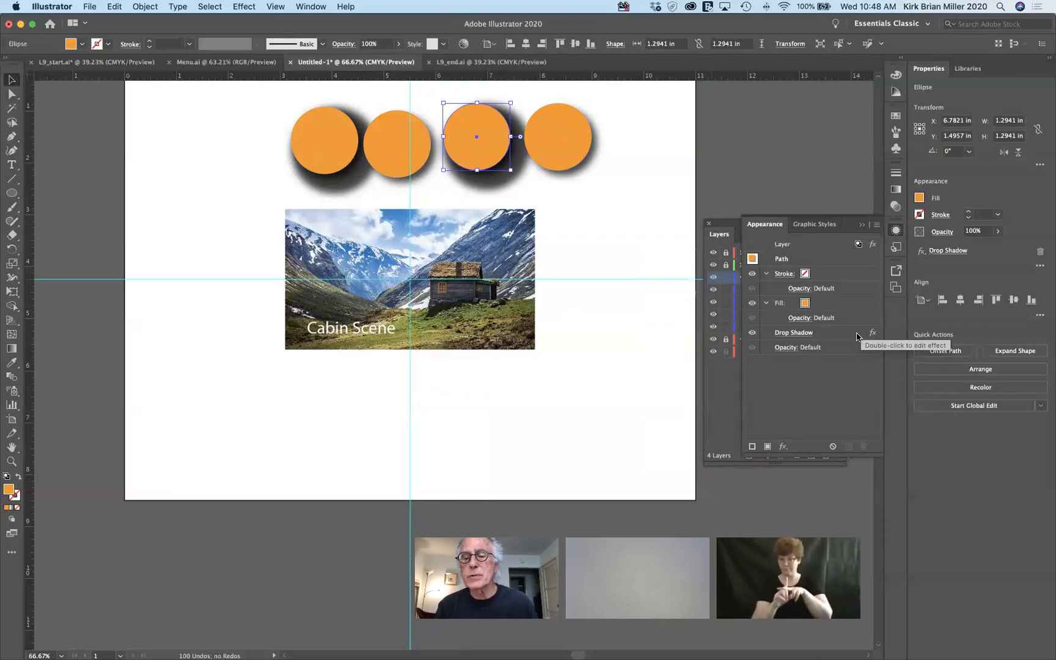
drag(857, 336, 863, 446)
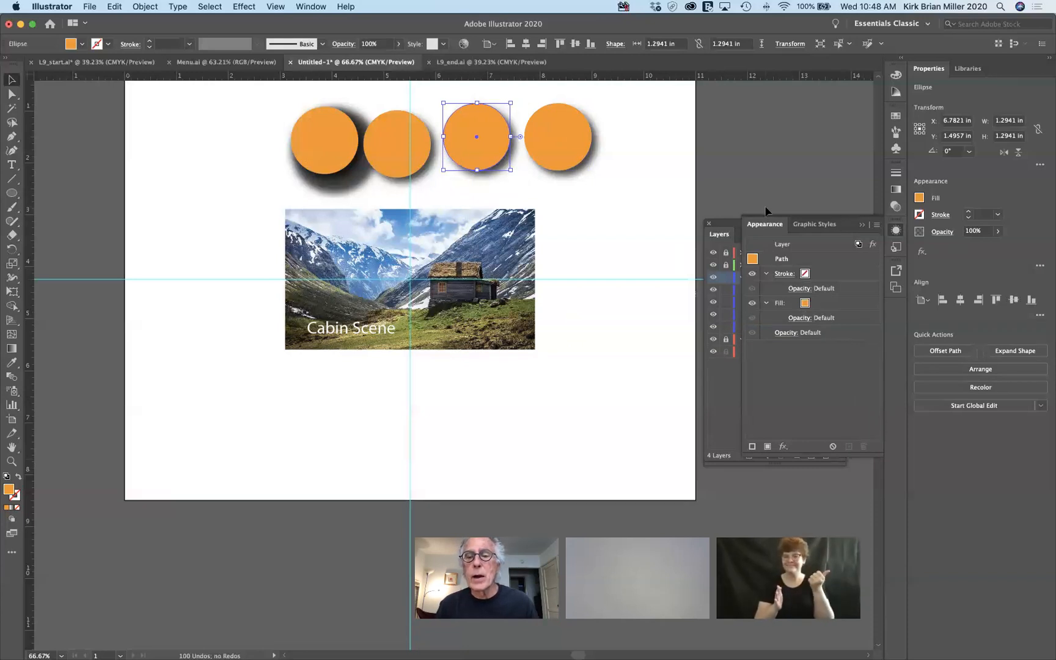
Separate the Appearance attributes from Graphic Styles, put the styles away, and delete the leftmost circle's own drop shadow.
drag(766, 223, 582, 226)
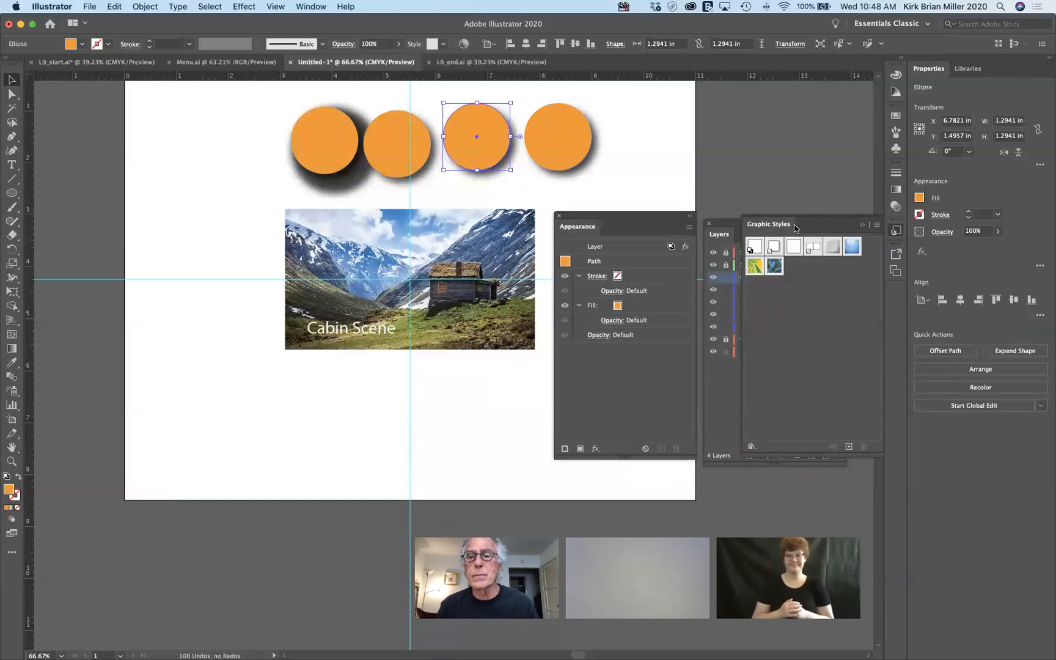
click(862, 226)
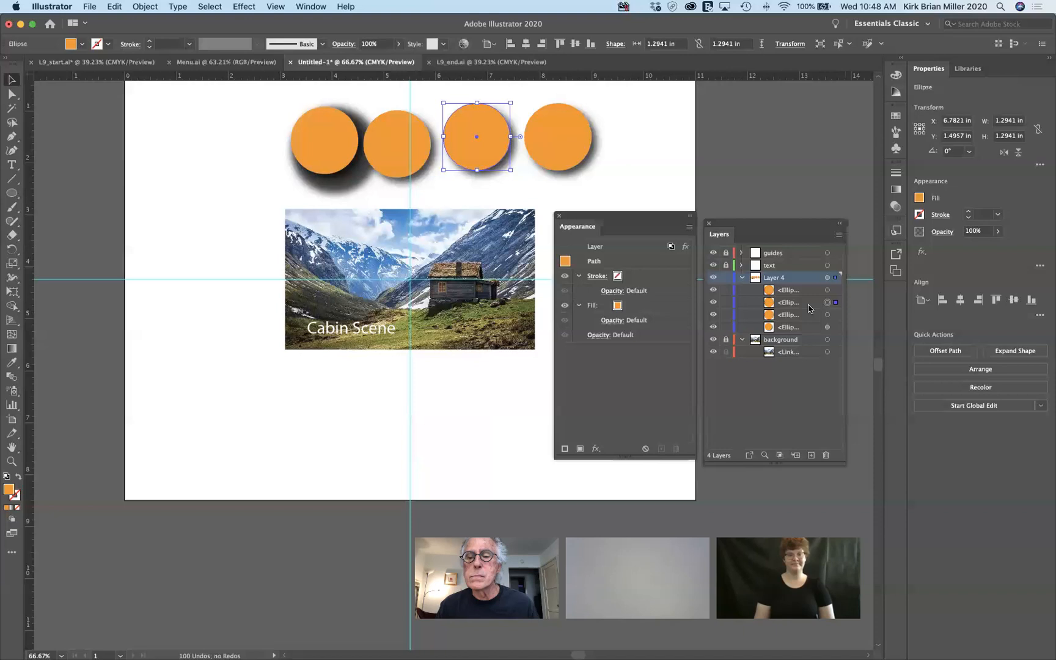
click(331, 132)
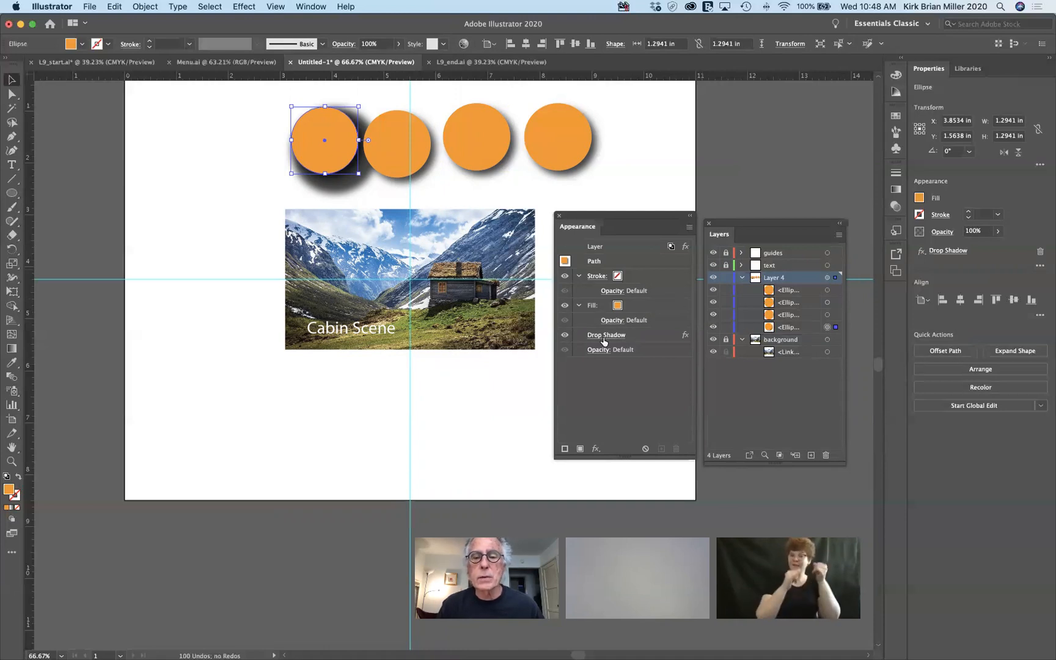
click(563, 335)
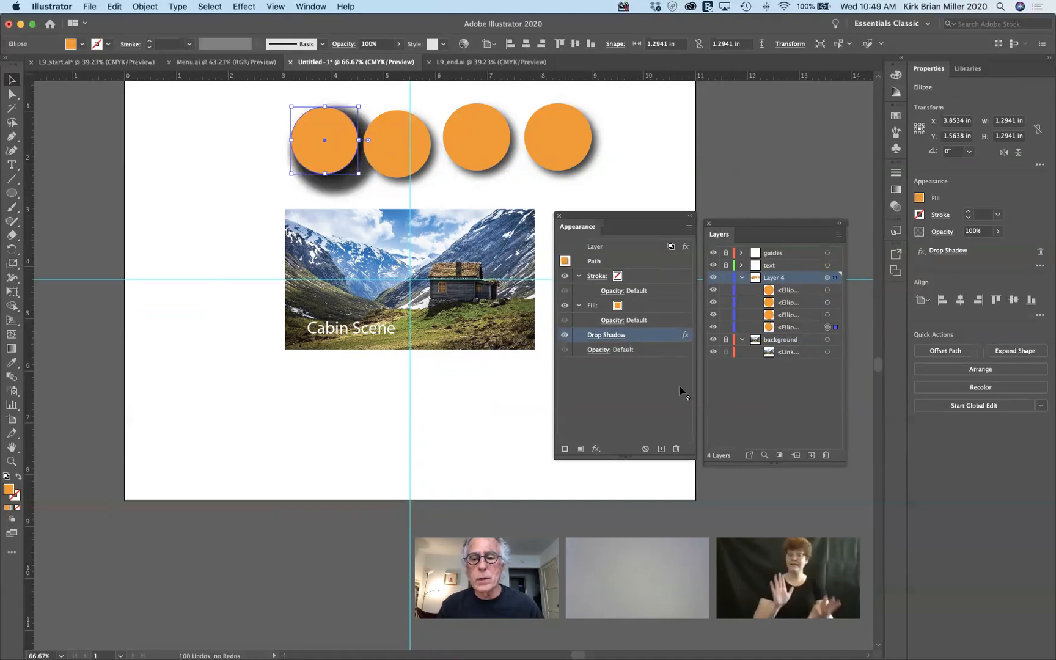
click(675, 450)
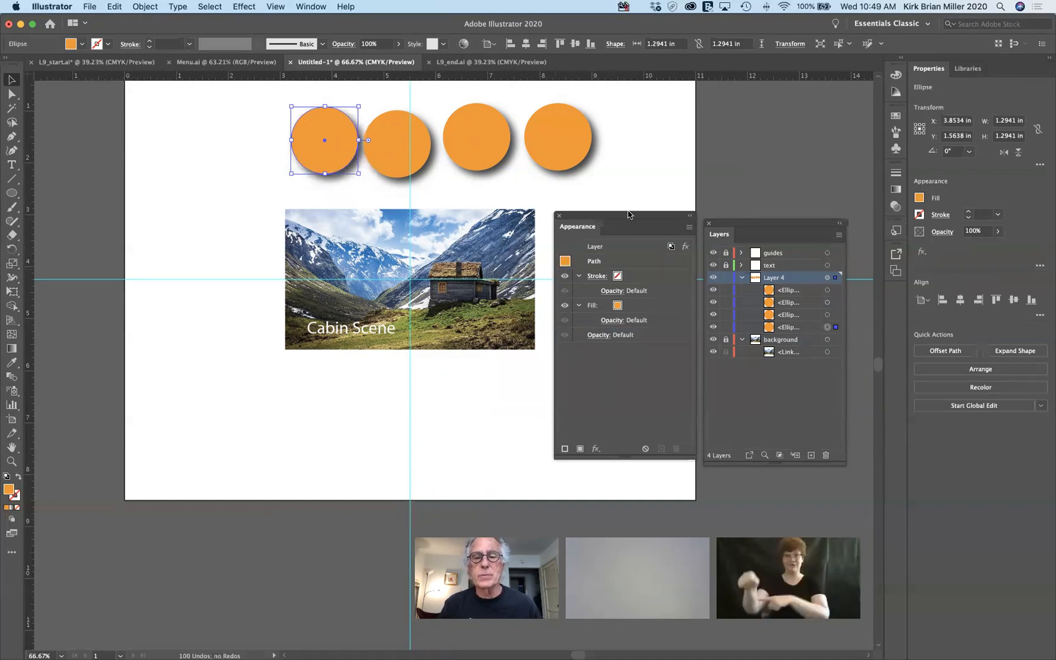
Deselect all artwork and arrange the layer list above the appearance attributes, clear of the circles and cabin scene.
drag(664, 211, 816, 97)
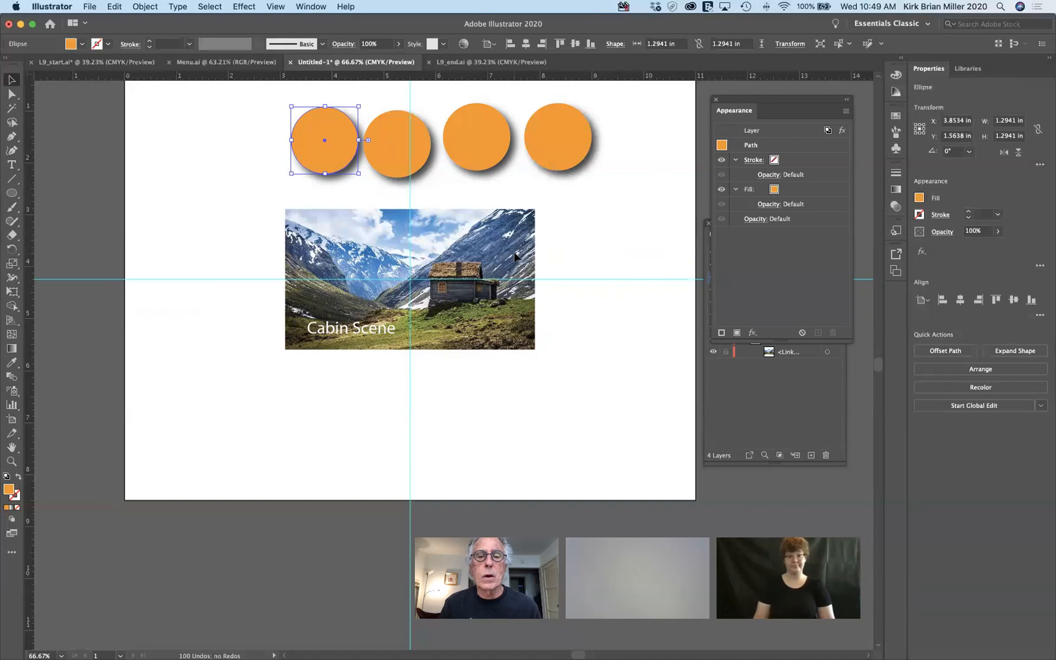
key(super+shift+a)
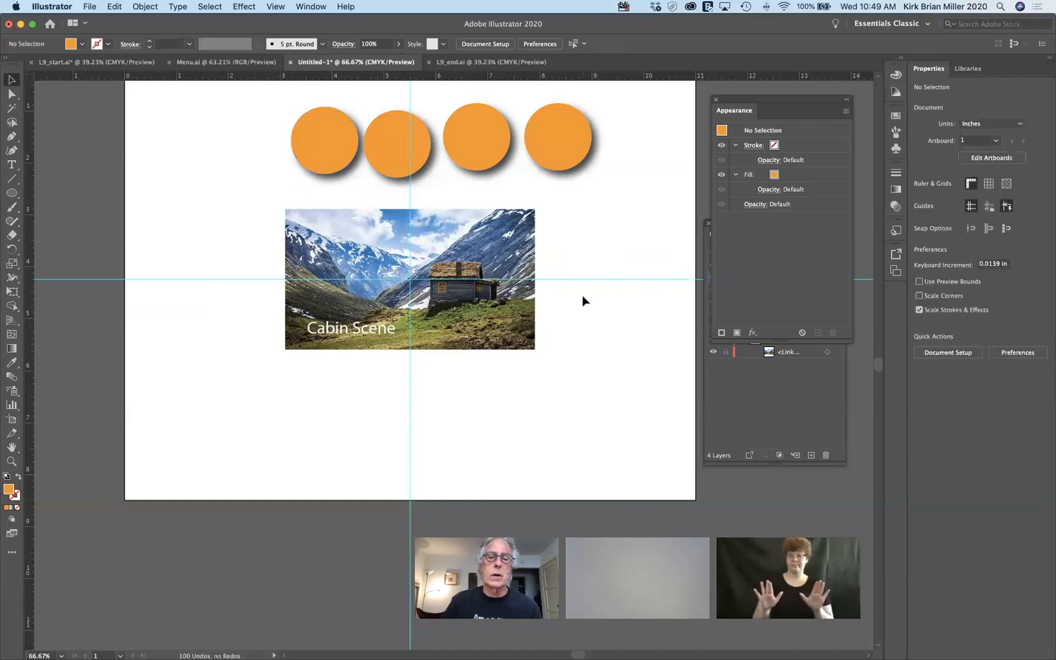
drag(810, 97, 644, 363)
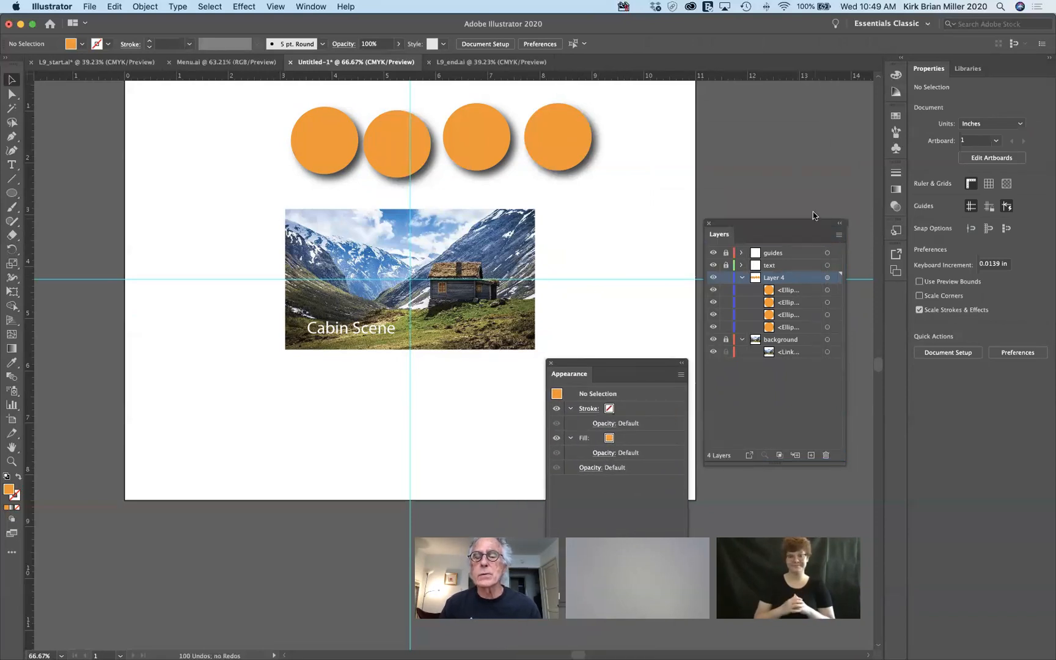
drag(809, 226, 818, 121)
drag(629, 363, 789, 375)
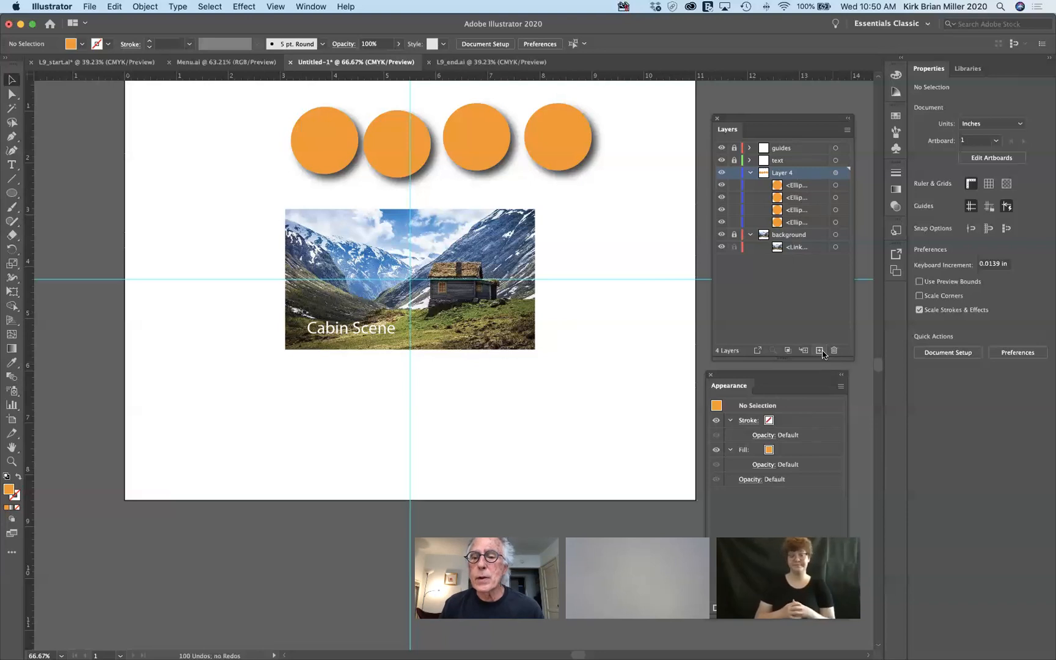
Create a new layer above Layer 4 and place rusticlandsc.jpg from the Desktop on it as an embedded image, not linked.
click(749, 173)
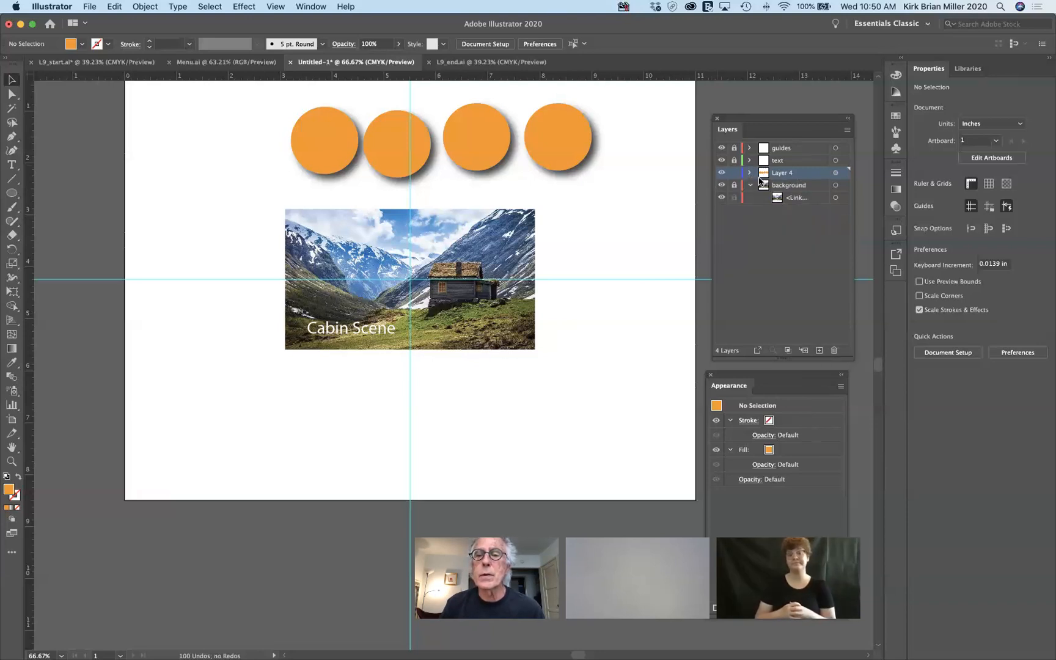
click(819, 350)
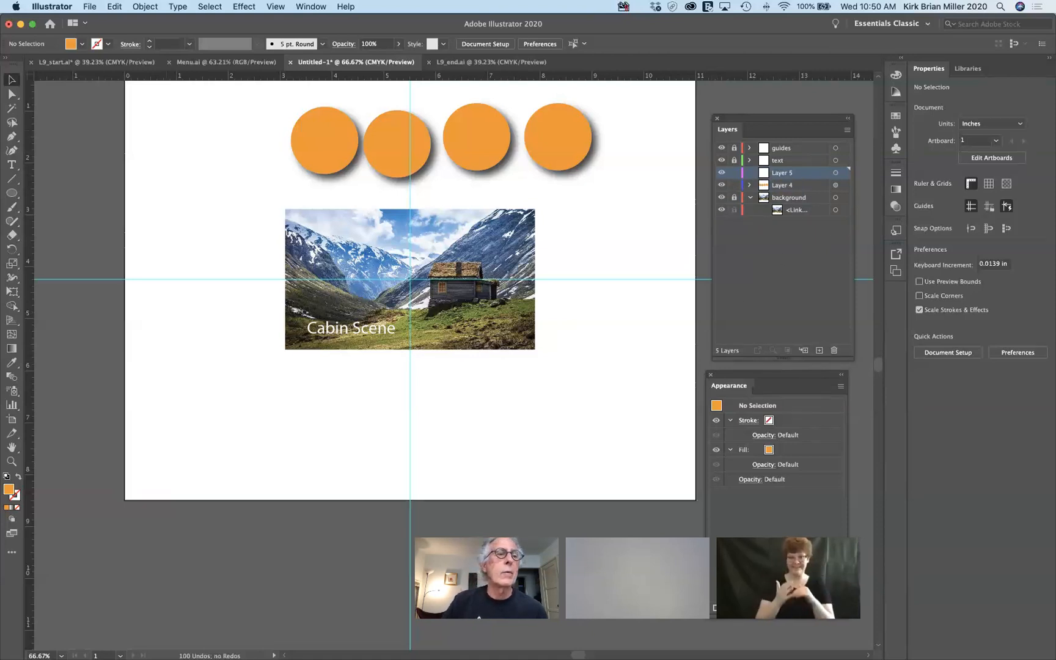
click(89, 6)
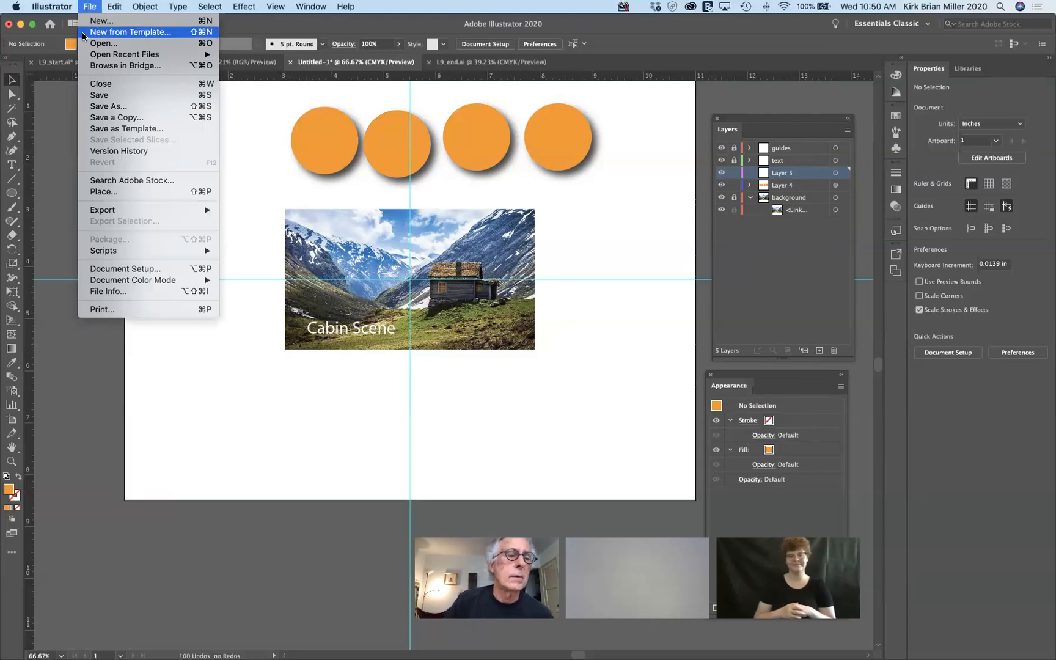
click(106, 192)
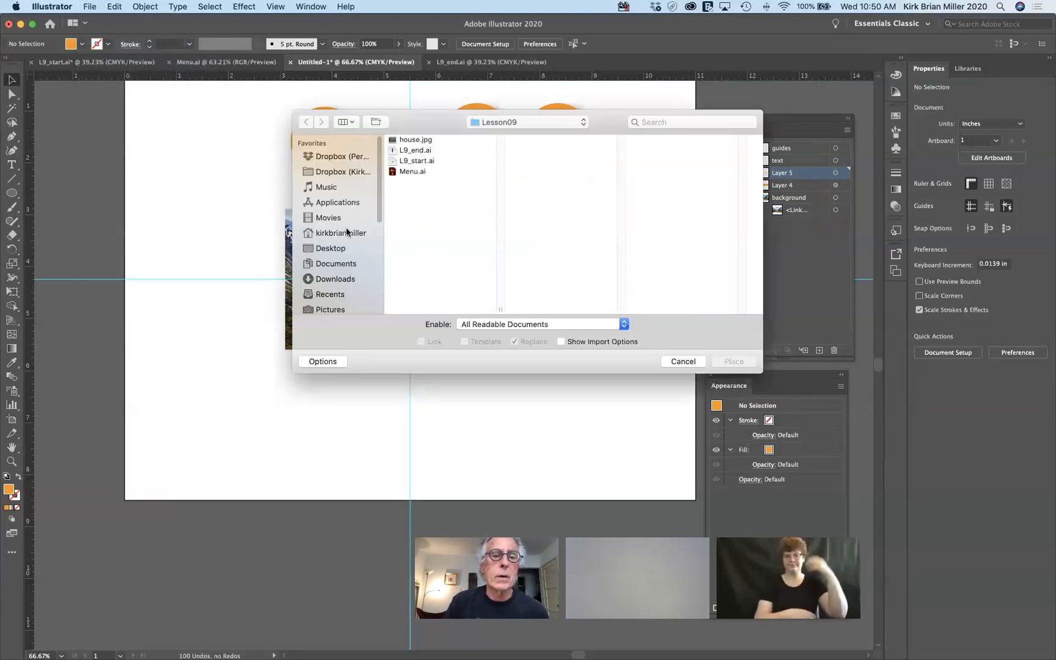
click(331, 248)
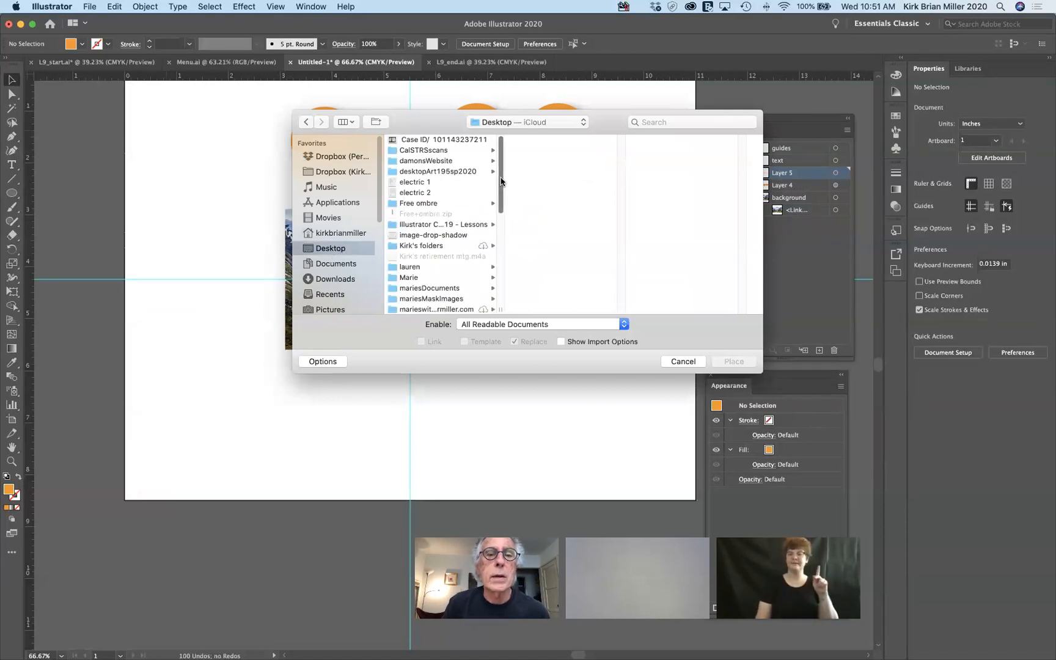
drag(500, 180, 505, 232)
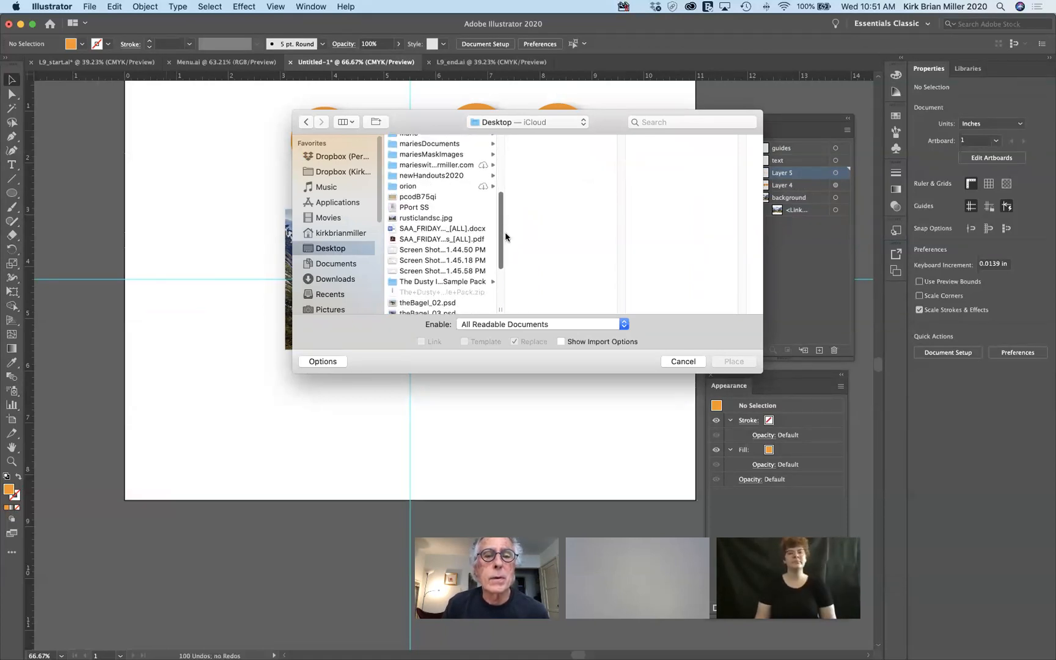
click(434, 221)
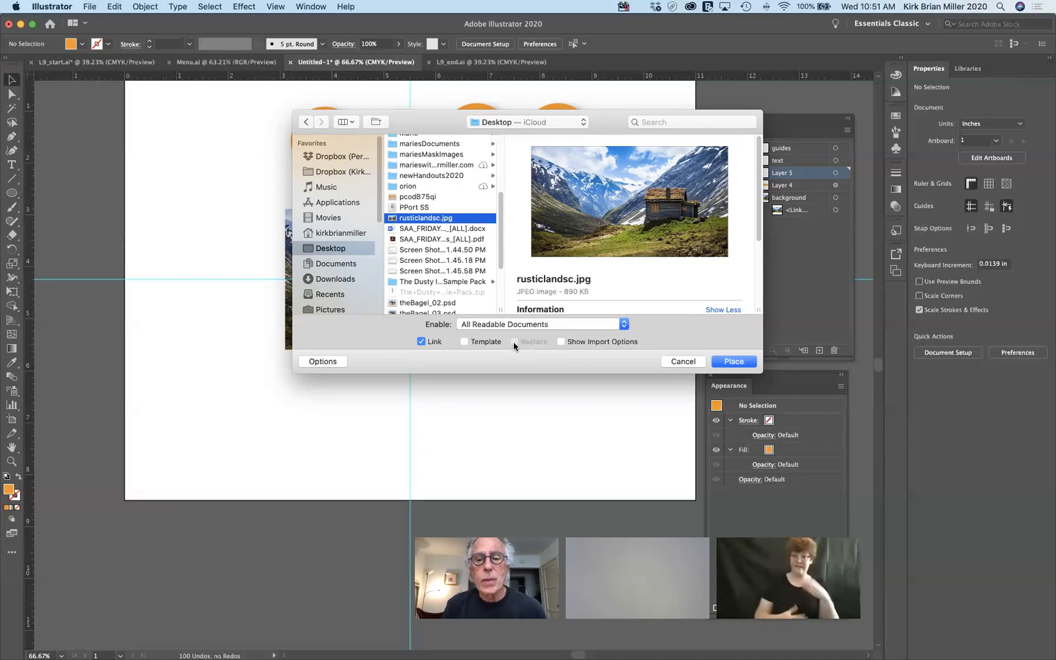
click(560, 342)
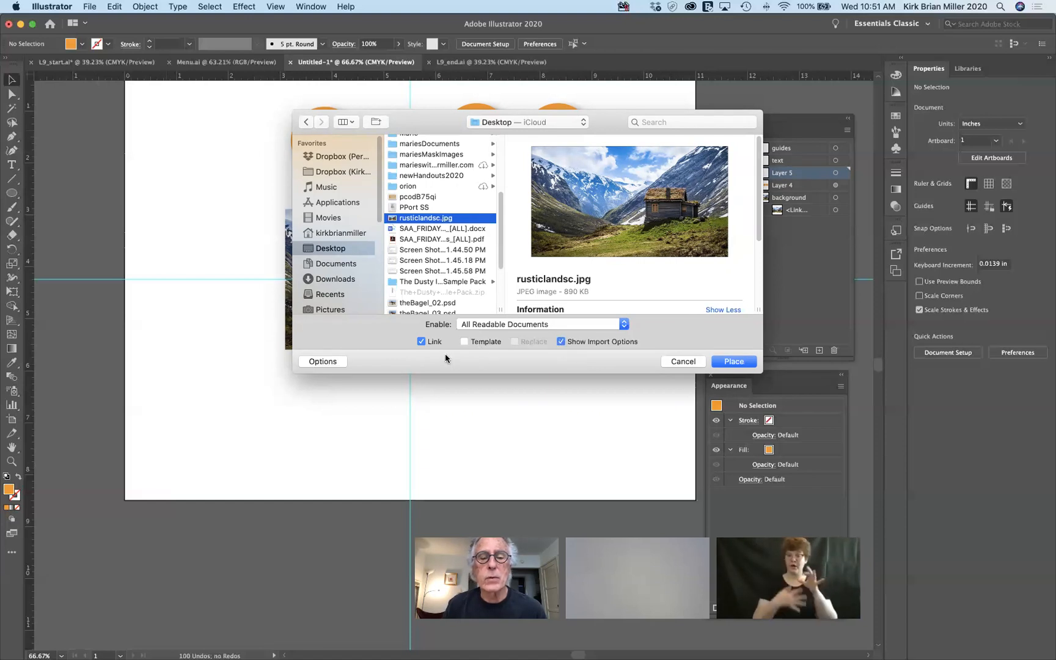
click(561, 341)
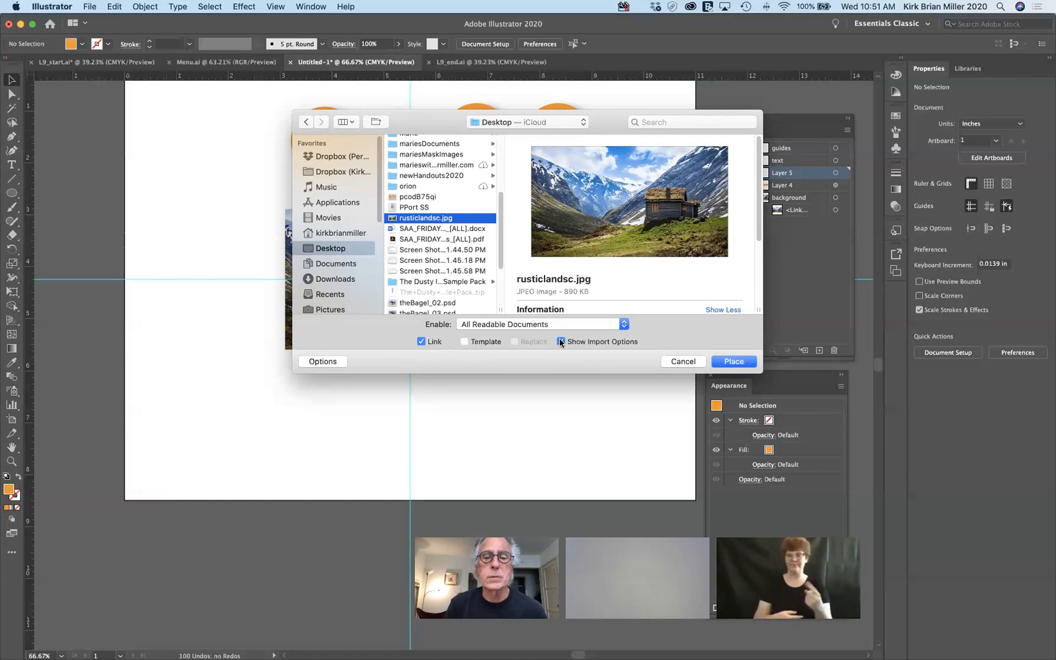
click(422, 341)
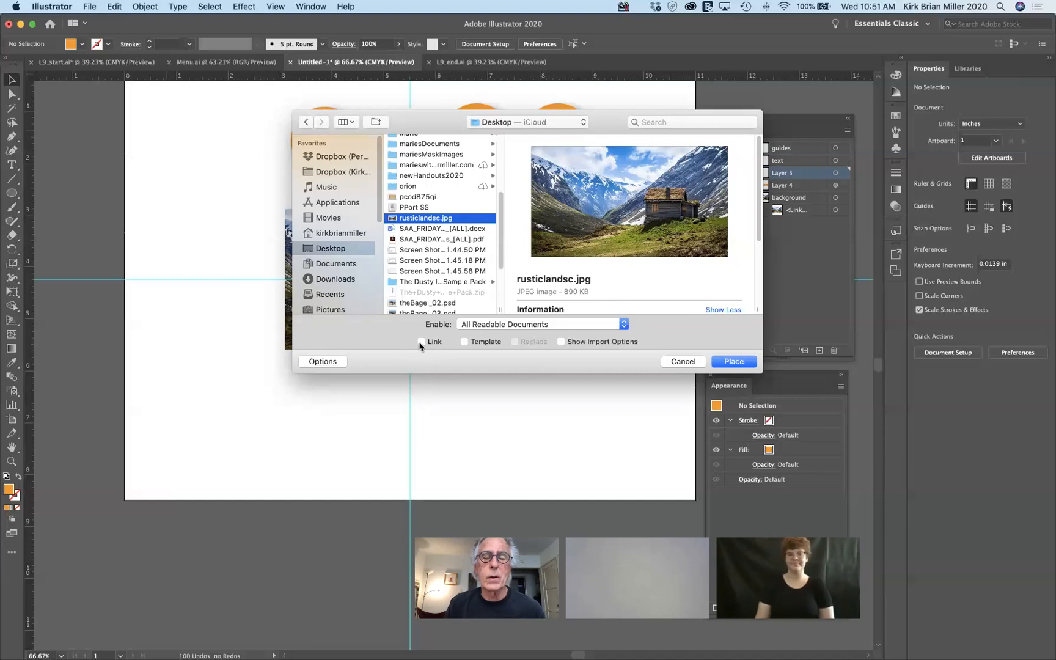
click(746, 361)
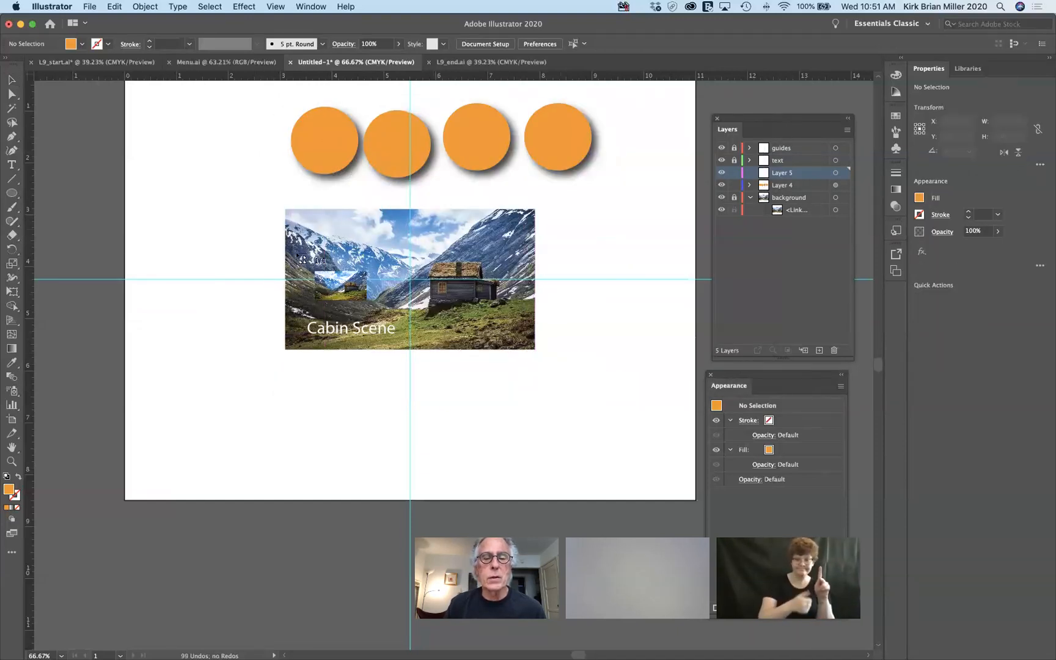
click(218, 264)
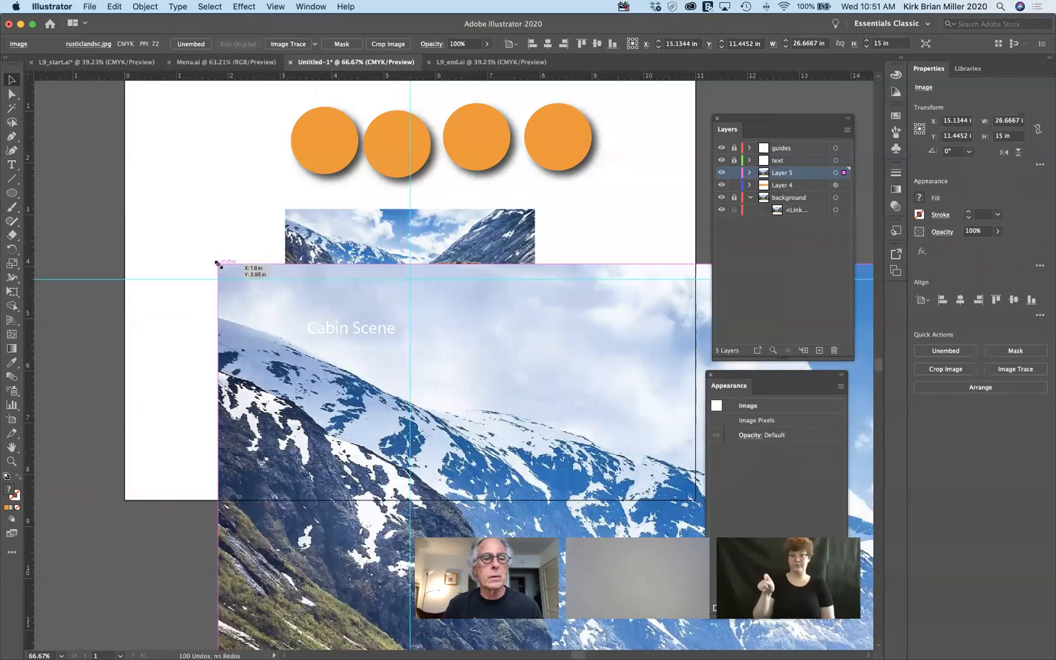
Scale the placed cabin image down to about 8.28 by 4.66 in and move it below the original cabin scene.
drag(218, 264, 557, 398)
drag(602, 435, 406, 383)
drag(498, 428, 221, 288)
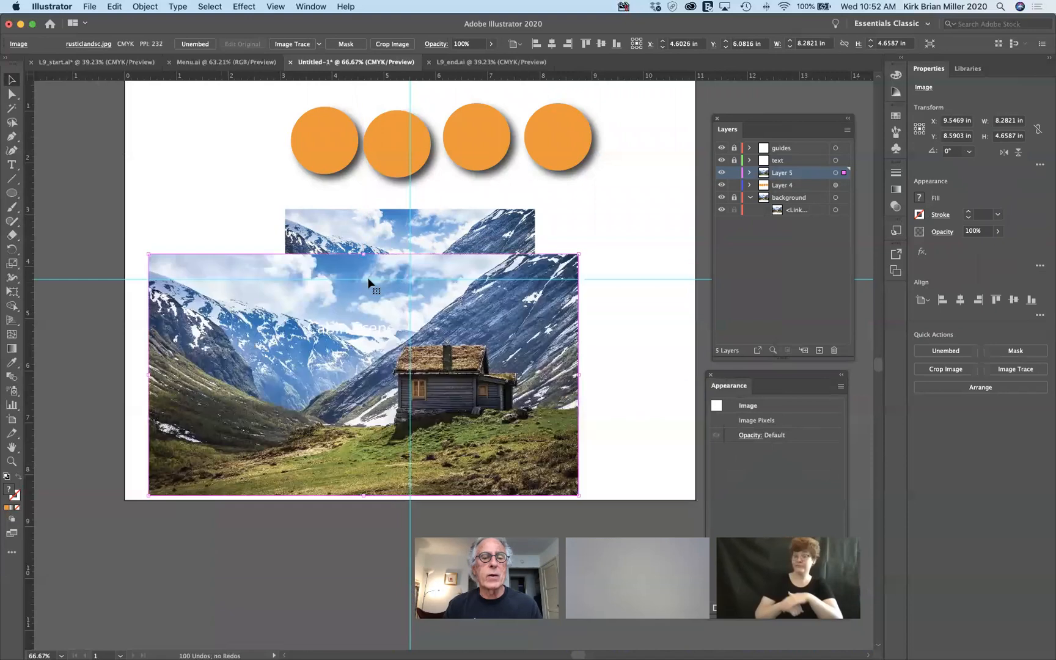
drag(375, 322, 351, 406)
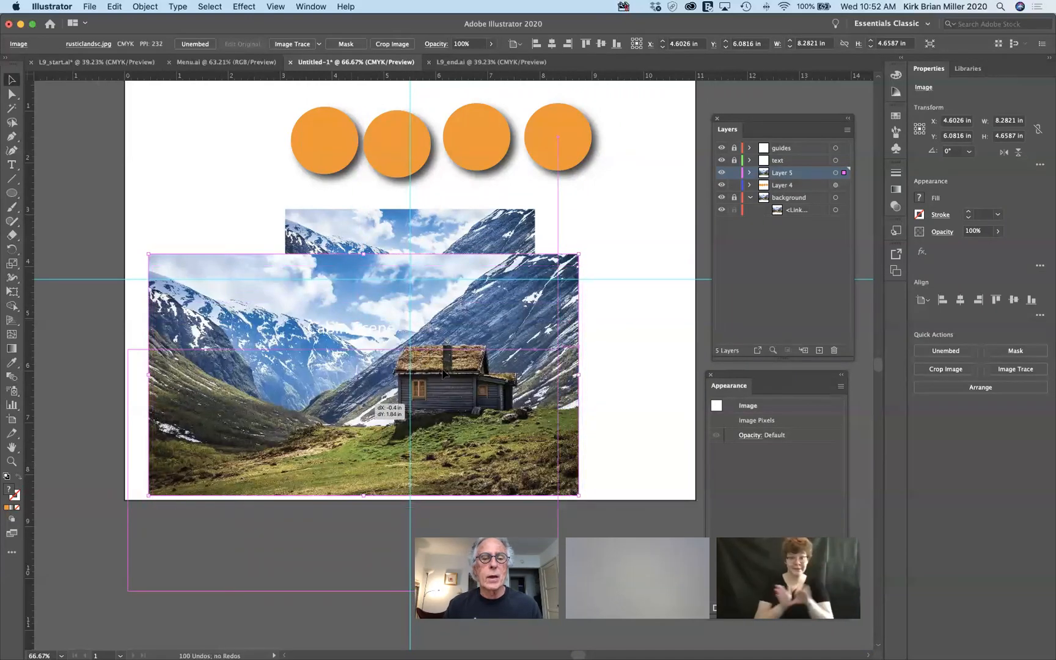
drag(443, 401, 450, 424)
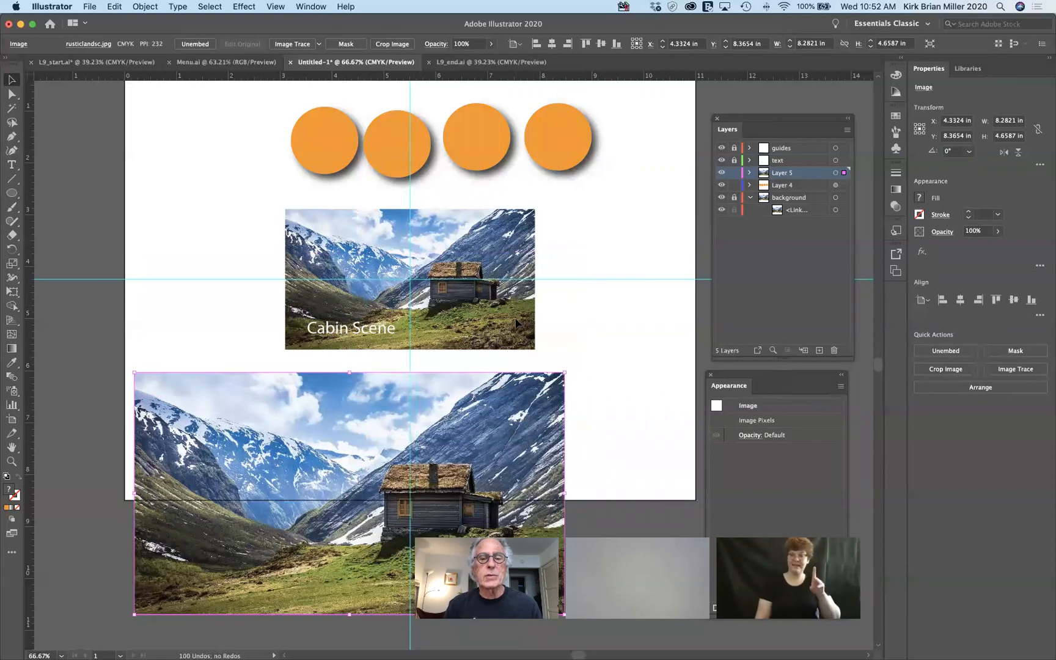
Deselect the placed image, expand Layer 5 and highlight its image entry.
click(512, 324)
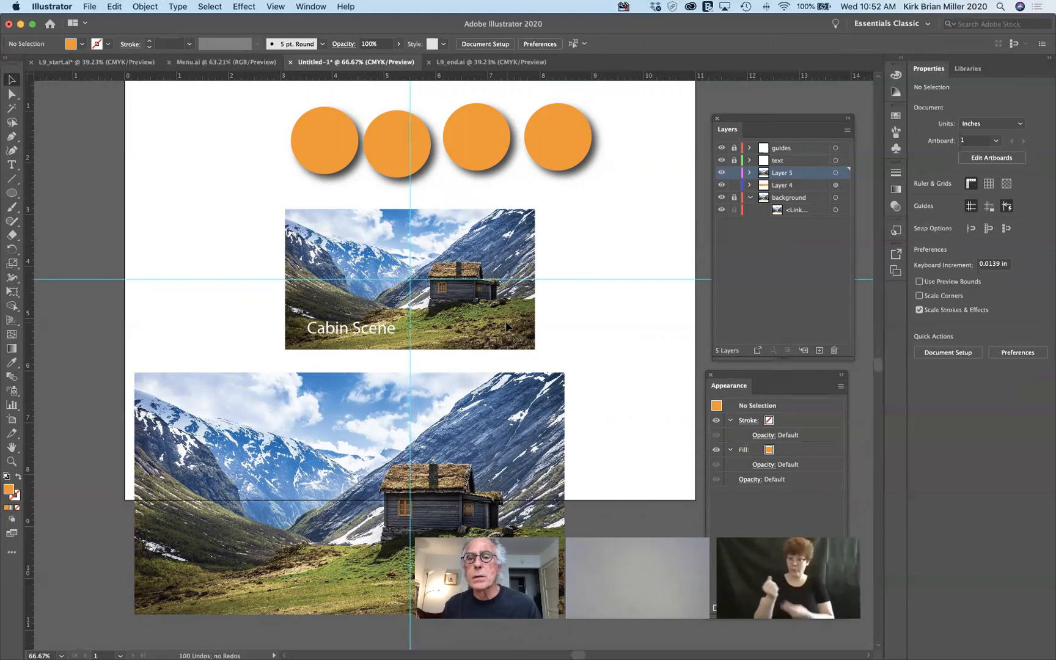
click(750, 174)
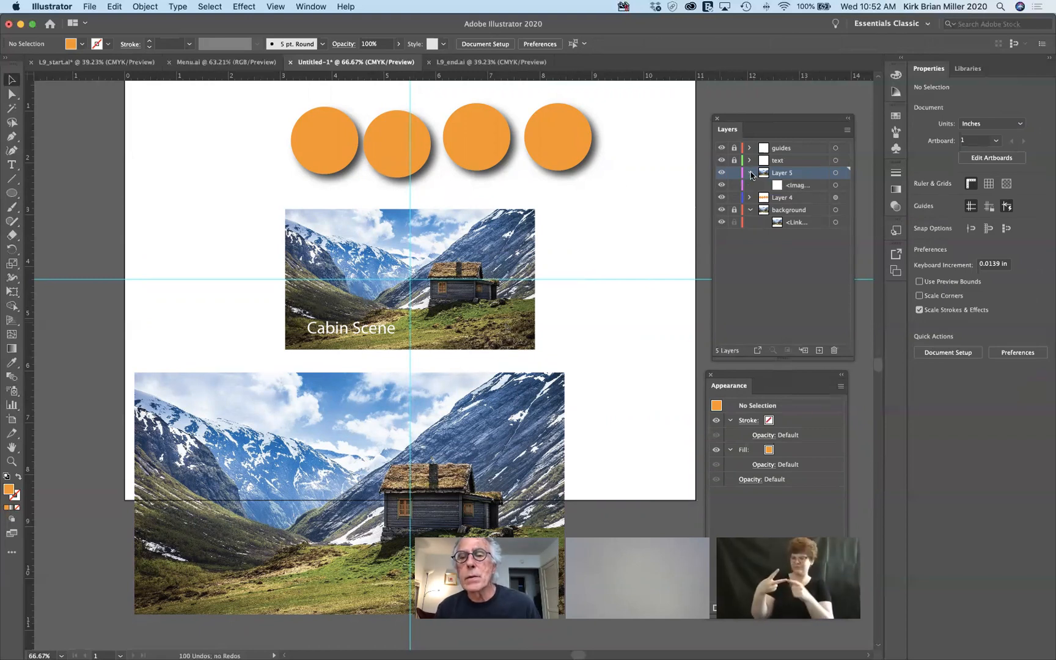
click(788, 185)
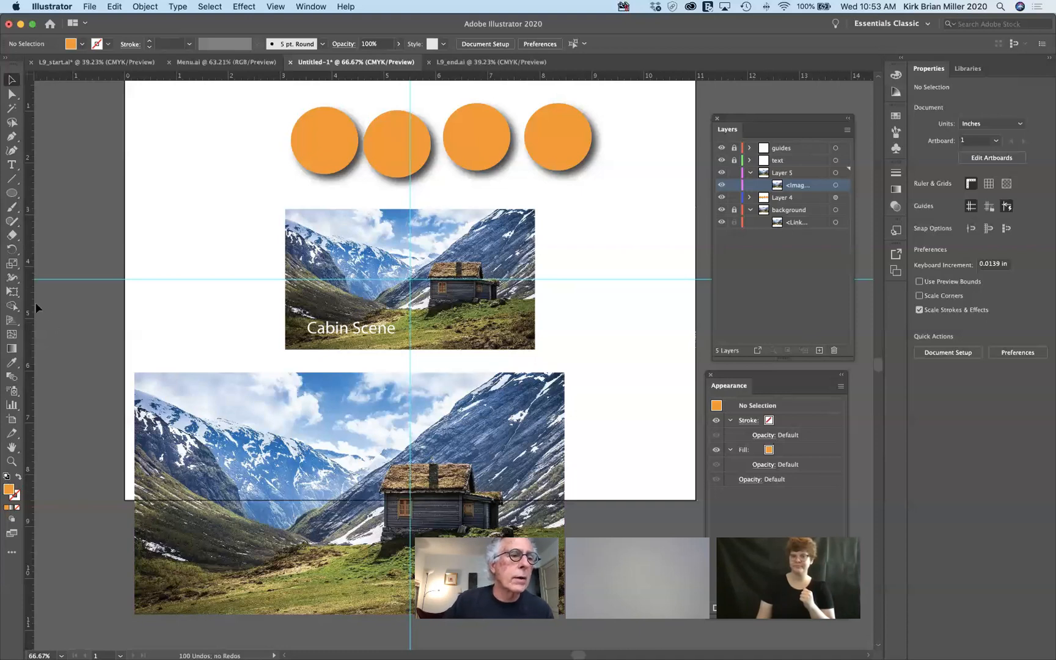
Add a second Letter-size landscape artboard beside Artboard 1 and return to the Selection tool.
click(11, 422)
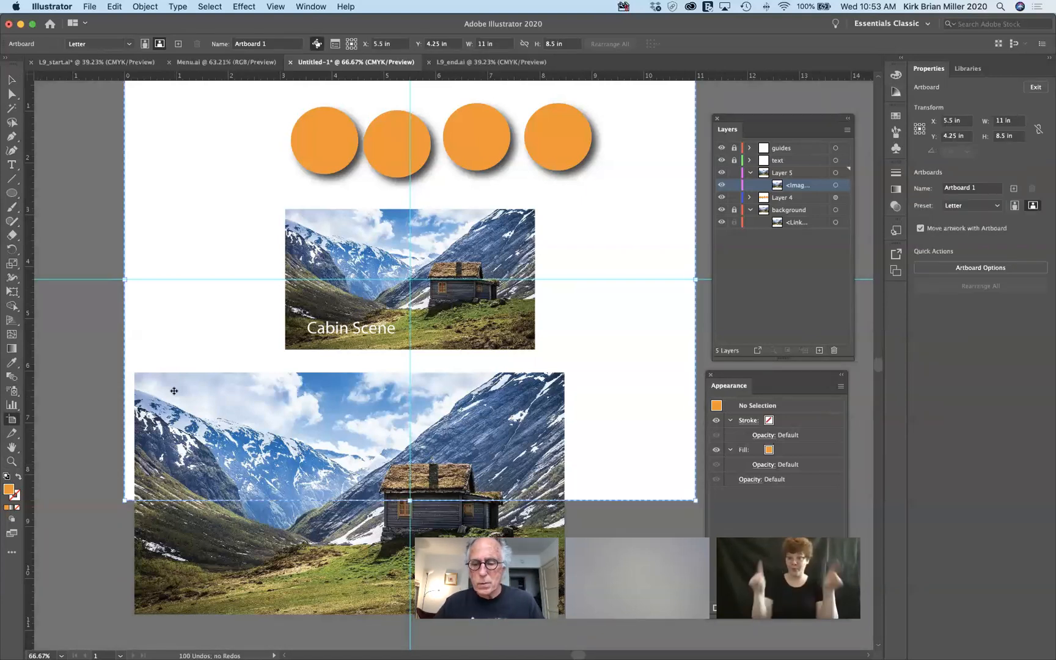
key(super+minus)
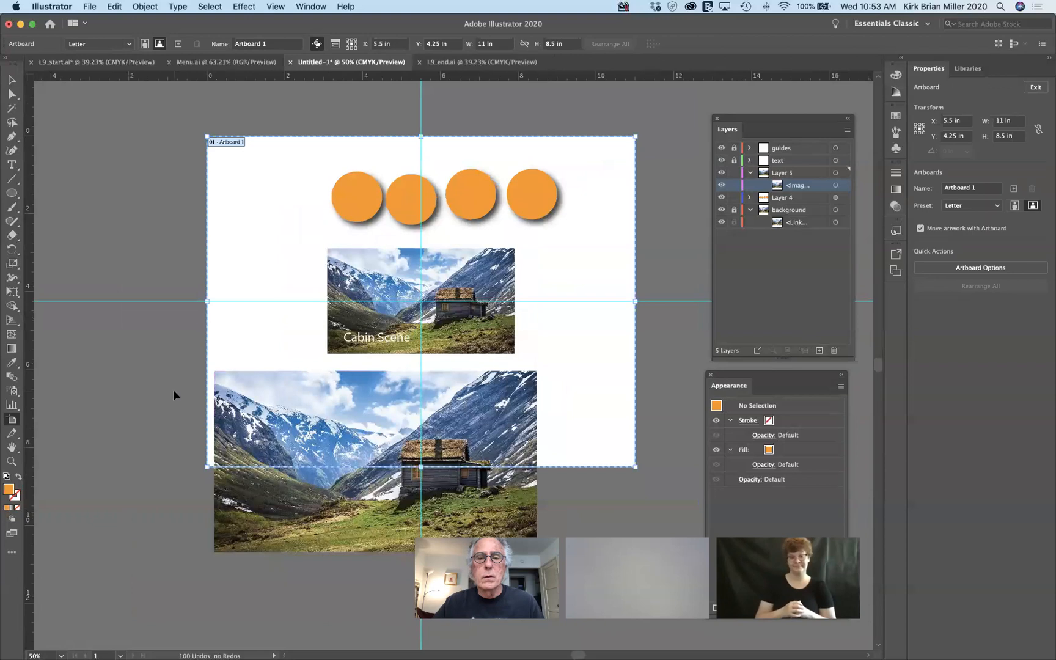
key(super+minus)
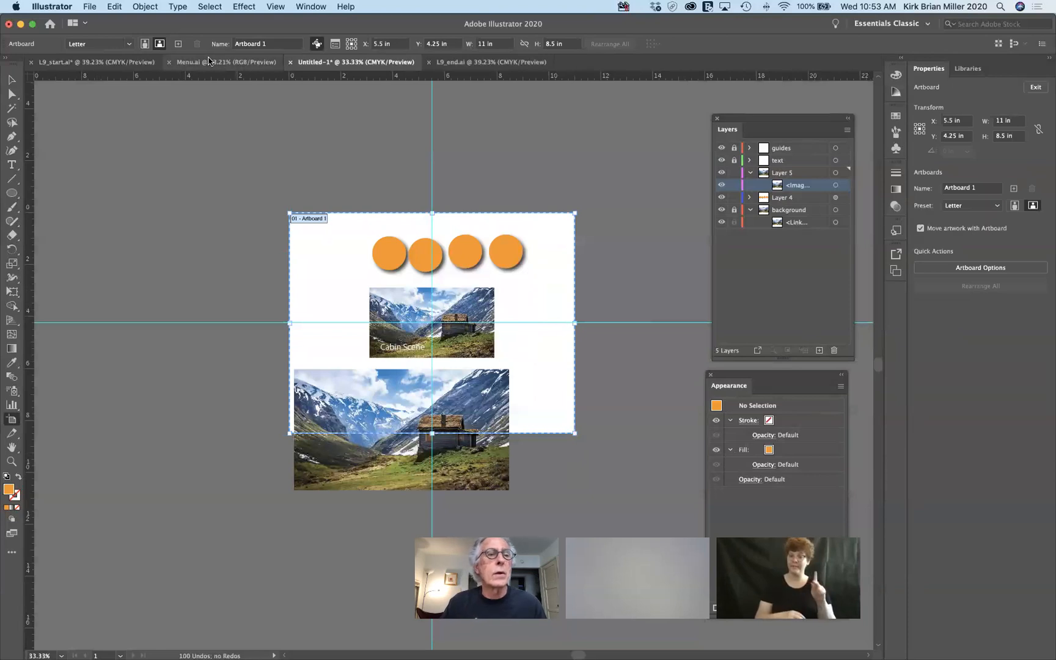
click(178, 44)
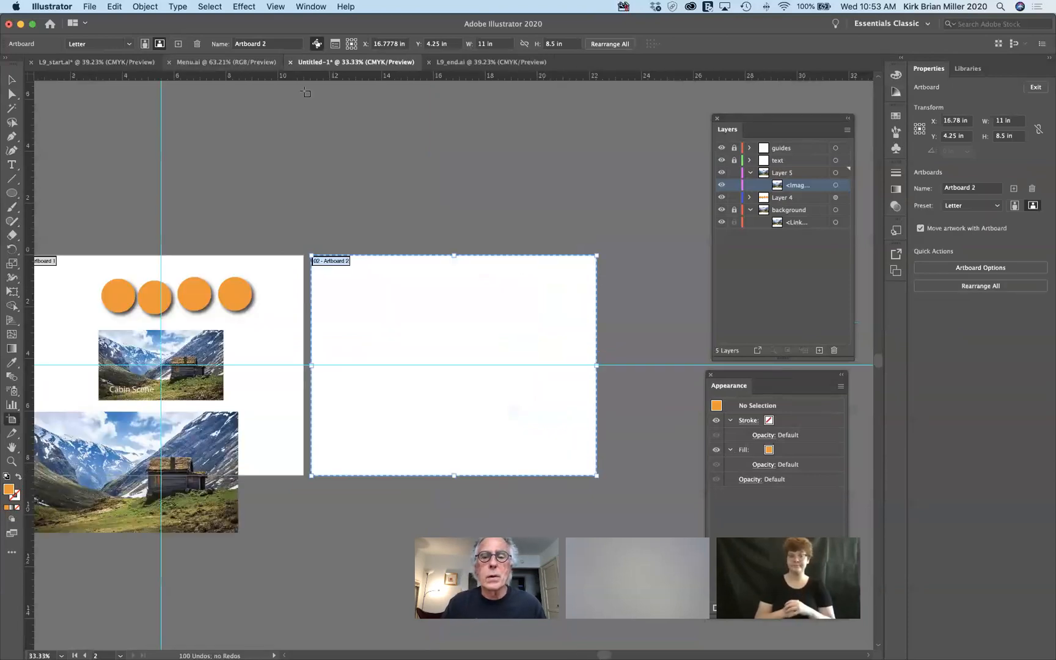
click(11, 80)
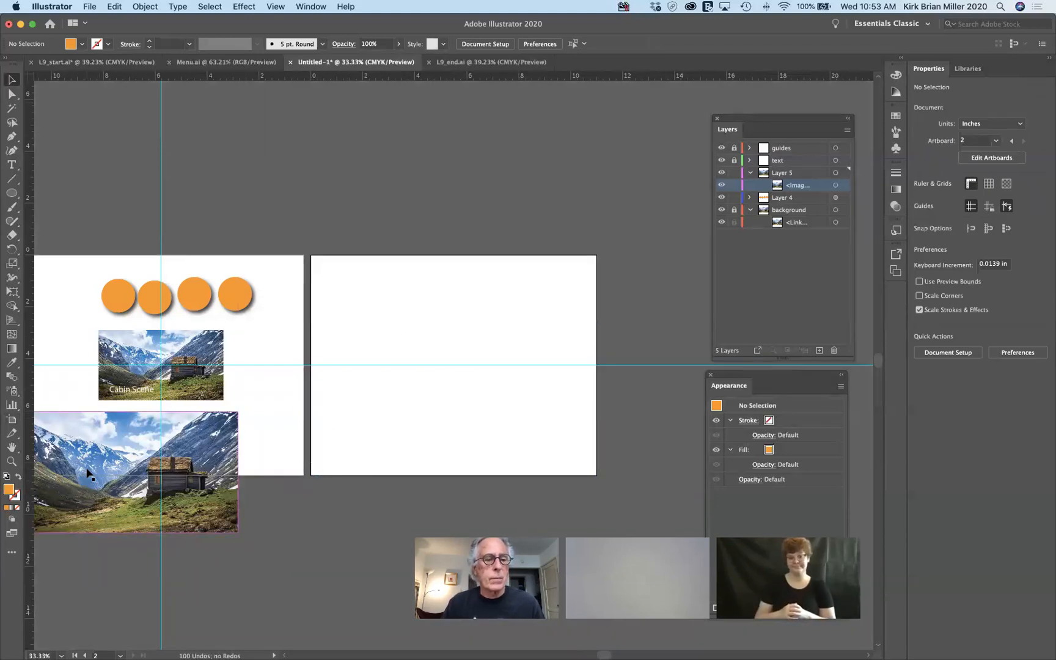
Move the embedded cabin image onto the second artboard, make Layer 5 the active layer and clear the selection.
drag(88, 469, 402, 357)
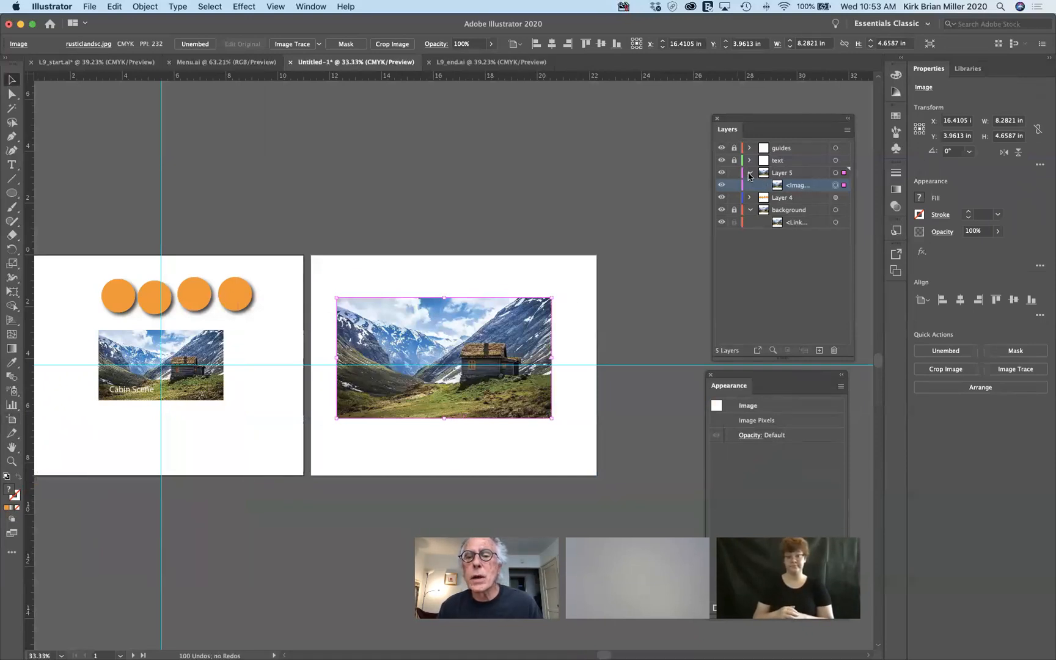
click(787, 177)
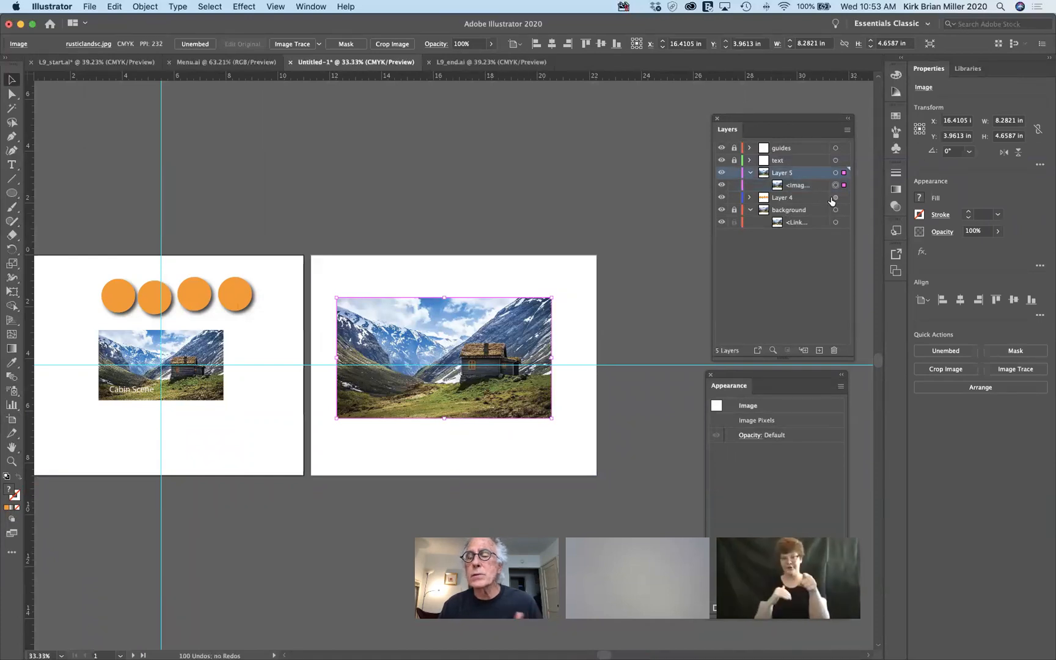
click(564, 312)
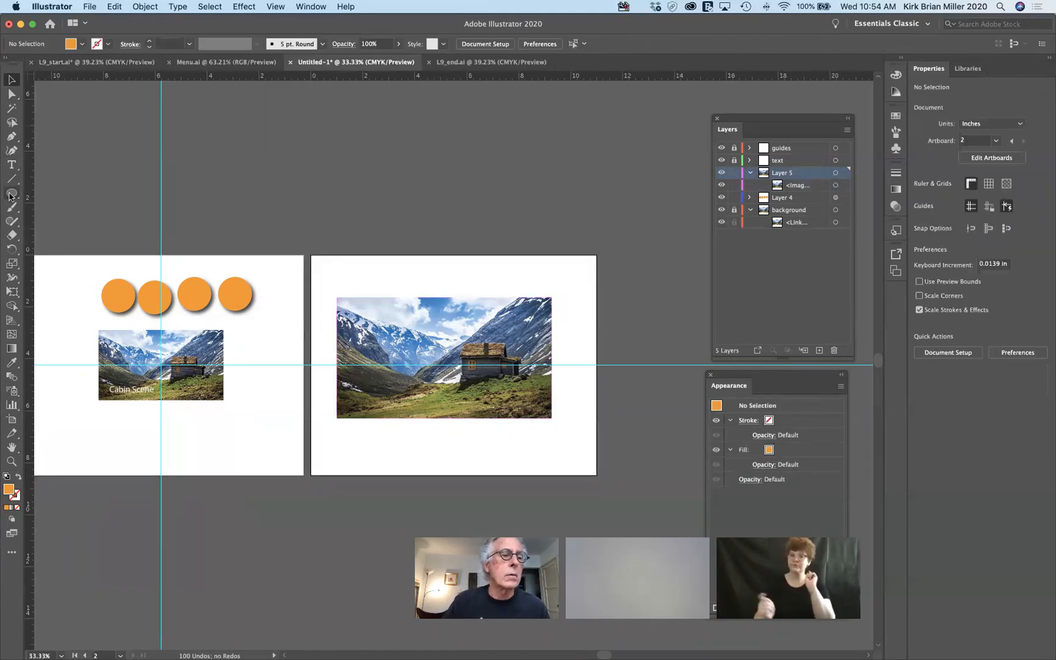
Draw an orange five-pointed star about 4.86 by 4.63 in and position it over the cabin image on the second artboard.
drag(11, 194, 39, 250)
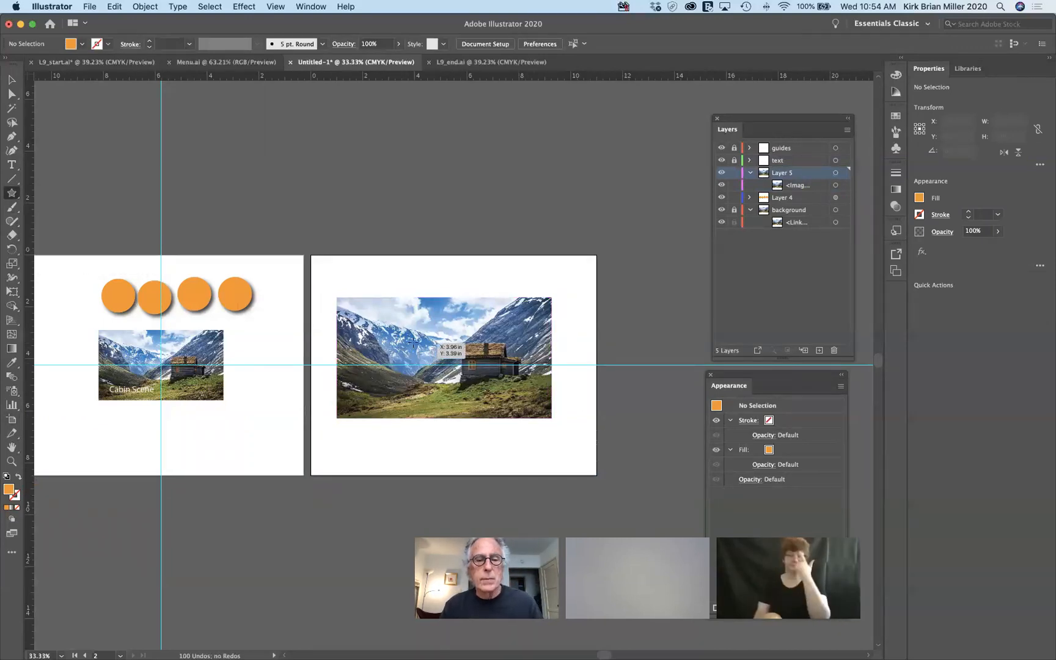
drag(434, 355, 474, 403)
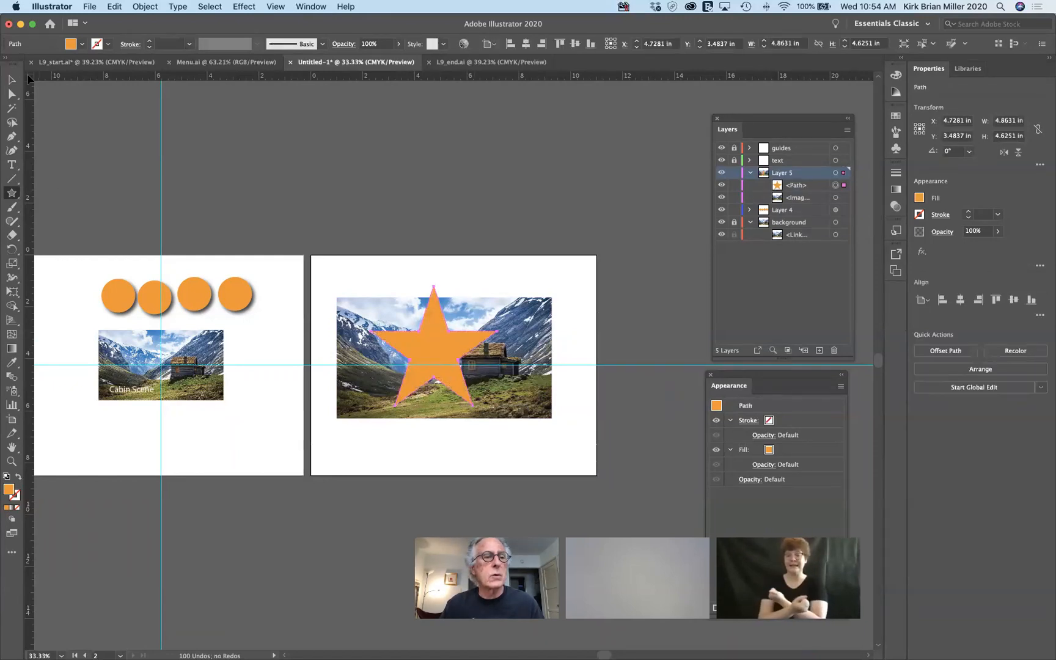
click(12, 80)
drag(433, 345, 492, 357)
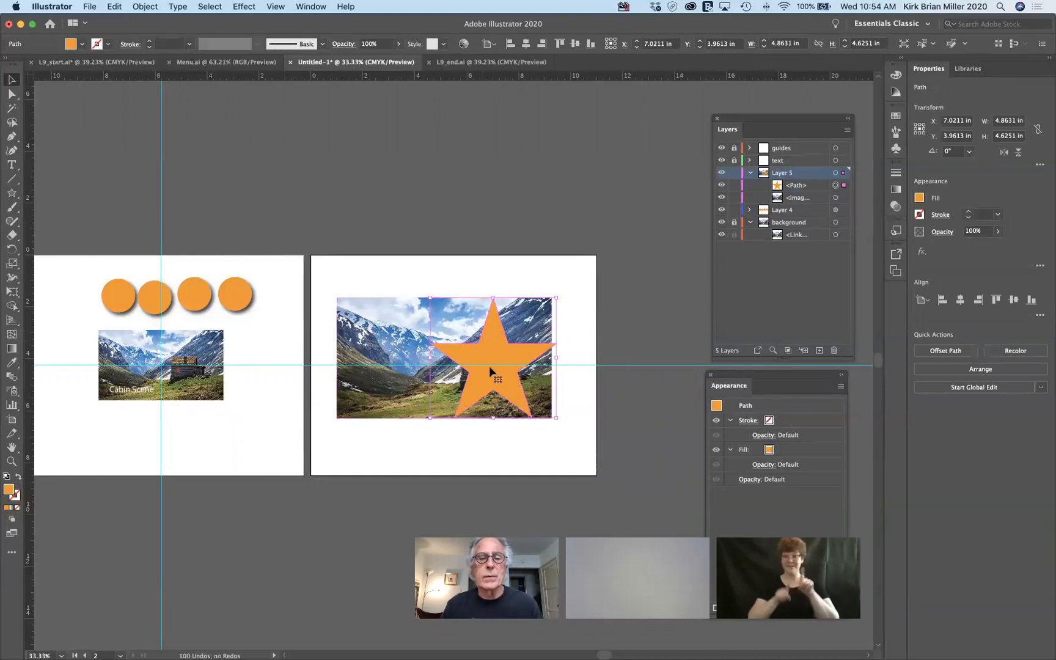
drag(476, 366, 457, 374)
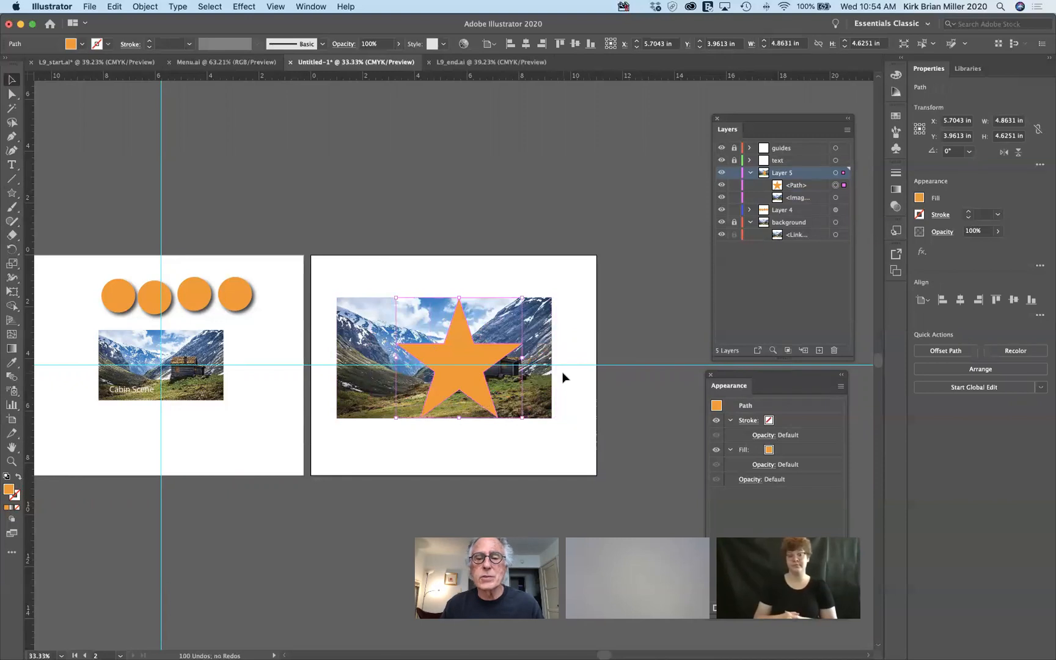
Make the star the clipping mask of Layer 5 and reposition the masked cabin image, scaling it to about 6.27 by 3.53 in.
click(788, 351)
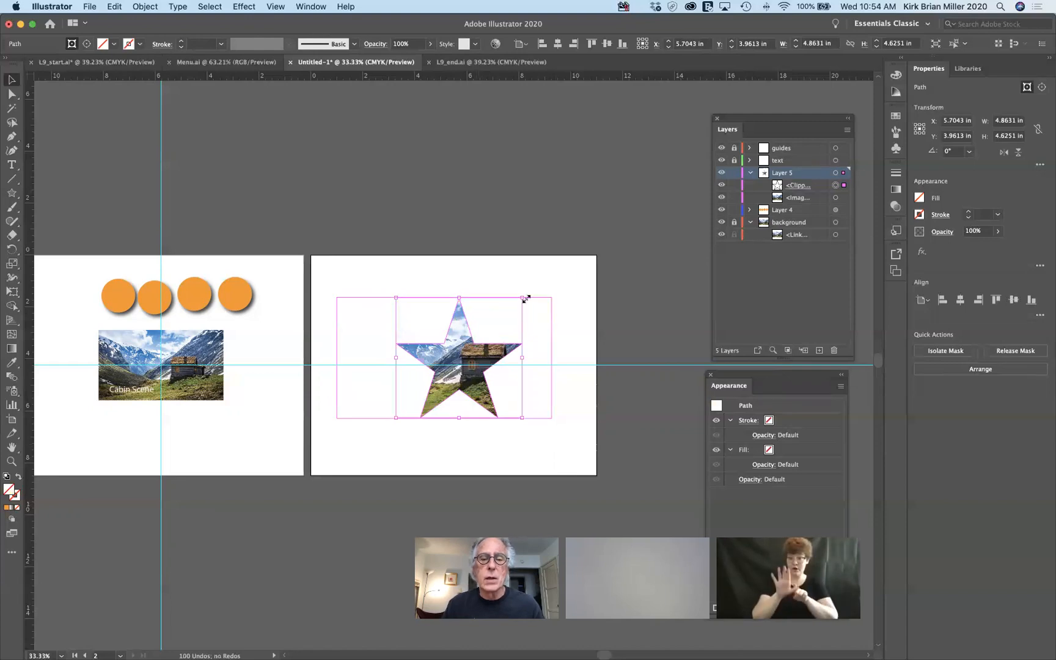
click(548, 311)
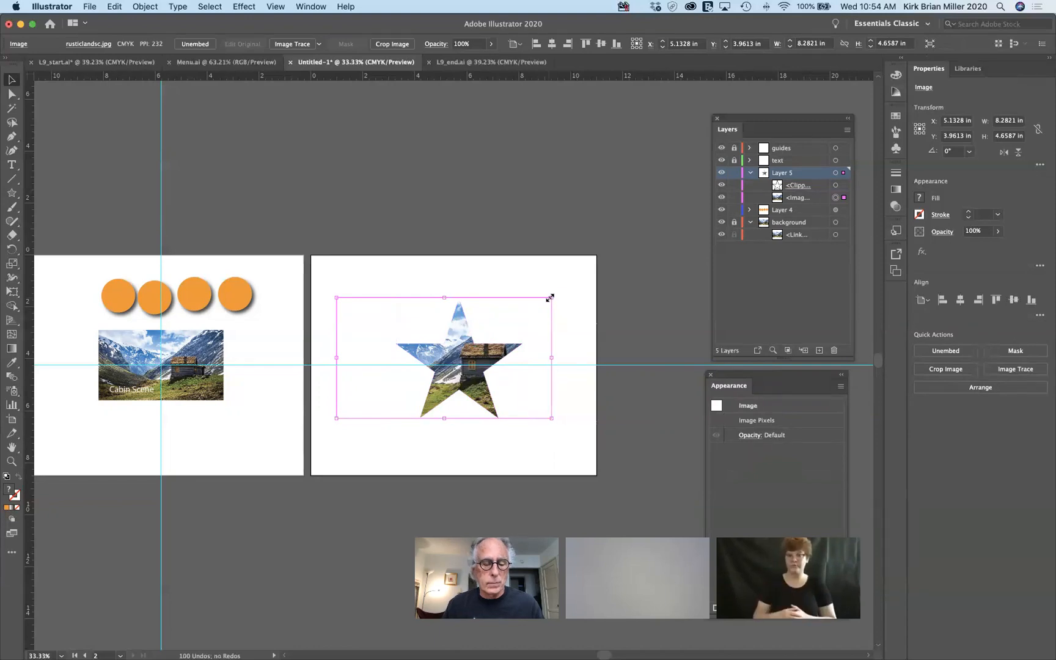
drag(550, 297, 466, 346)
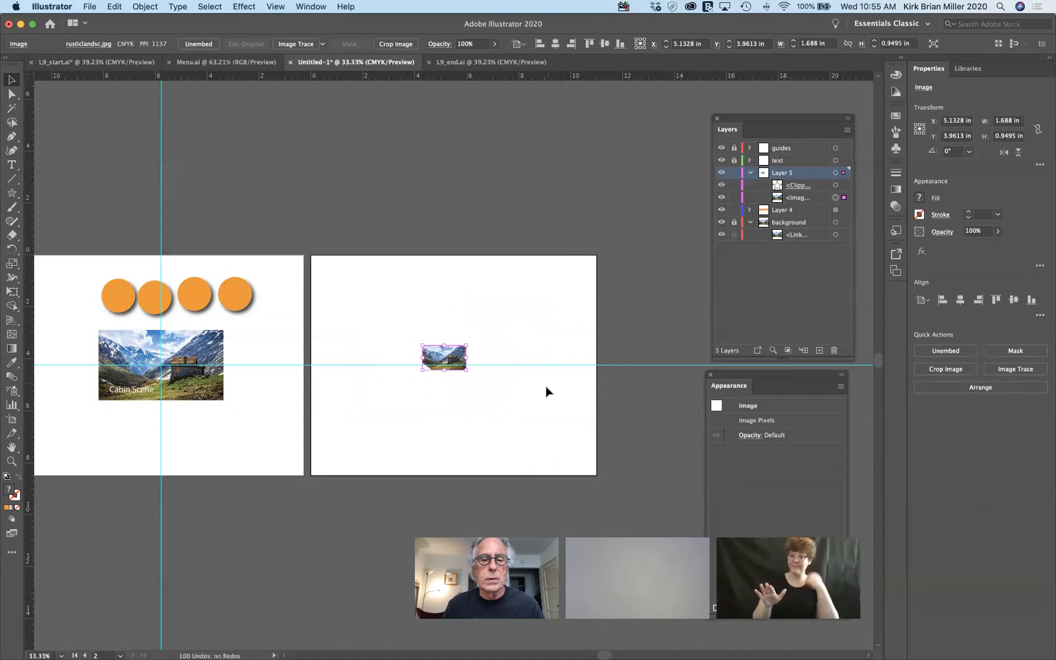
drag(454, 351, 490, 336)
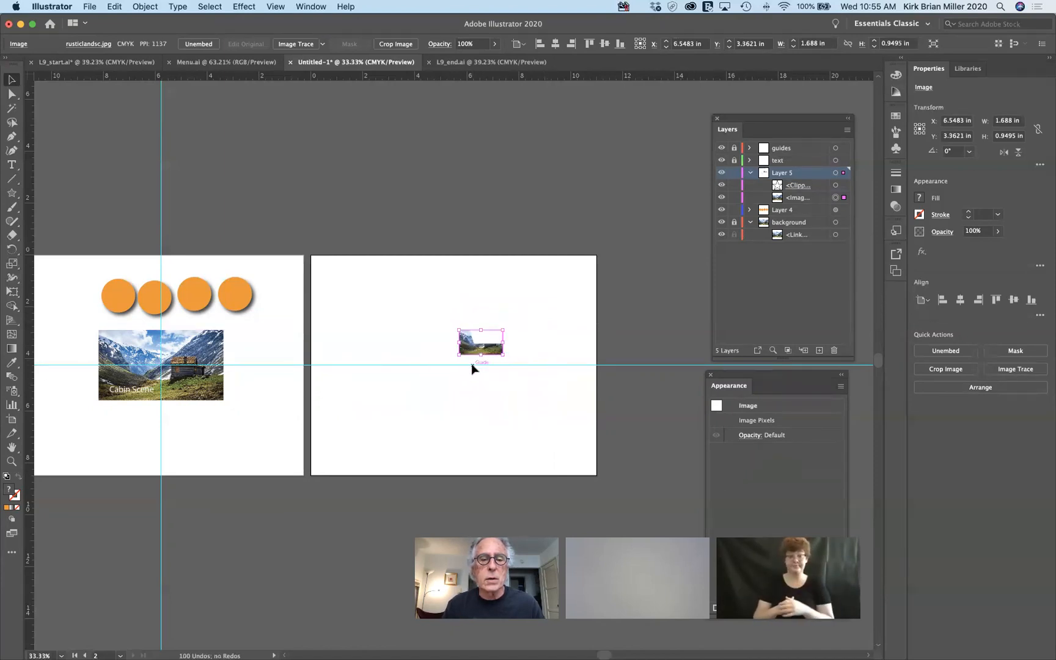
drag(475, 354, 429, 364)
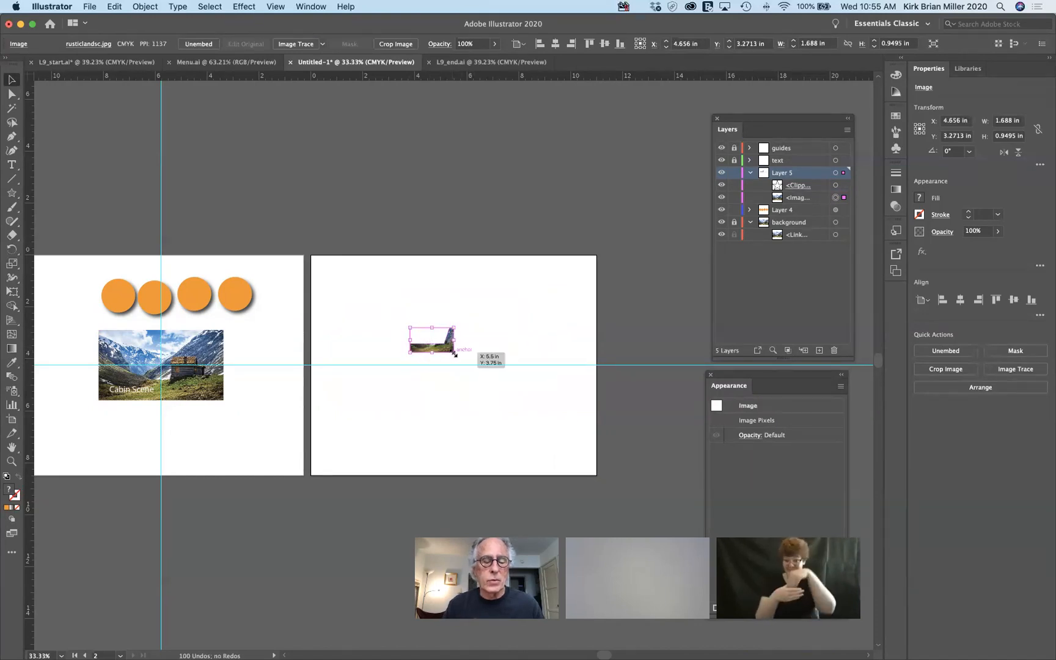
drag(453, 353, 515, 415)
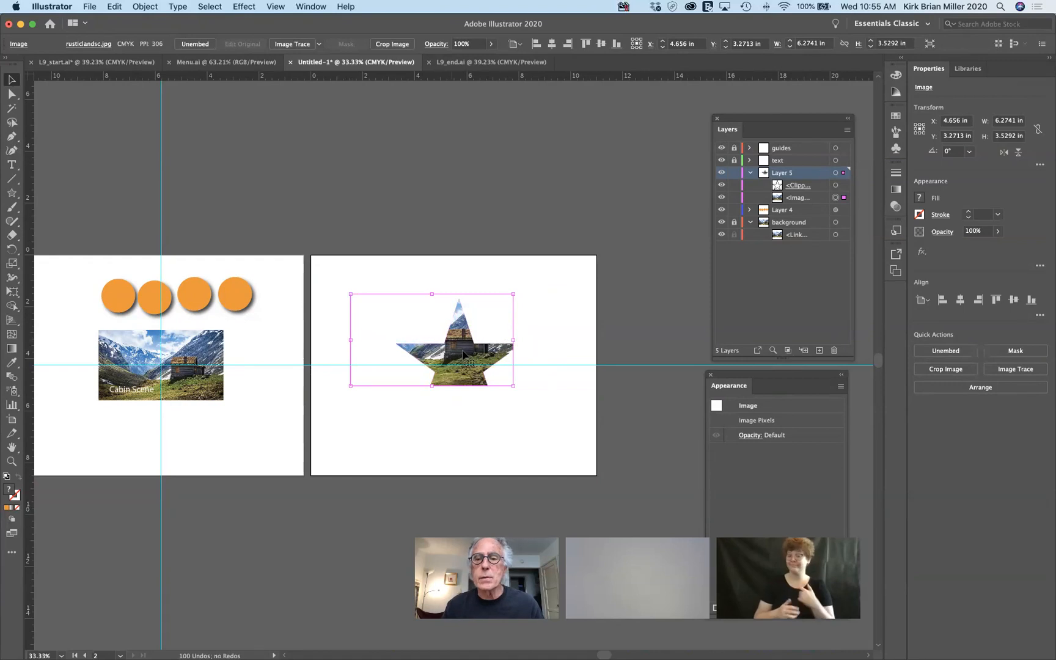
Select the rightmost orange circle on the first artboard for inspection and clear the selection.
click(243, 296)
click(242, 296)
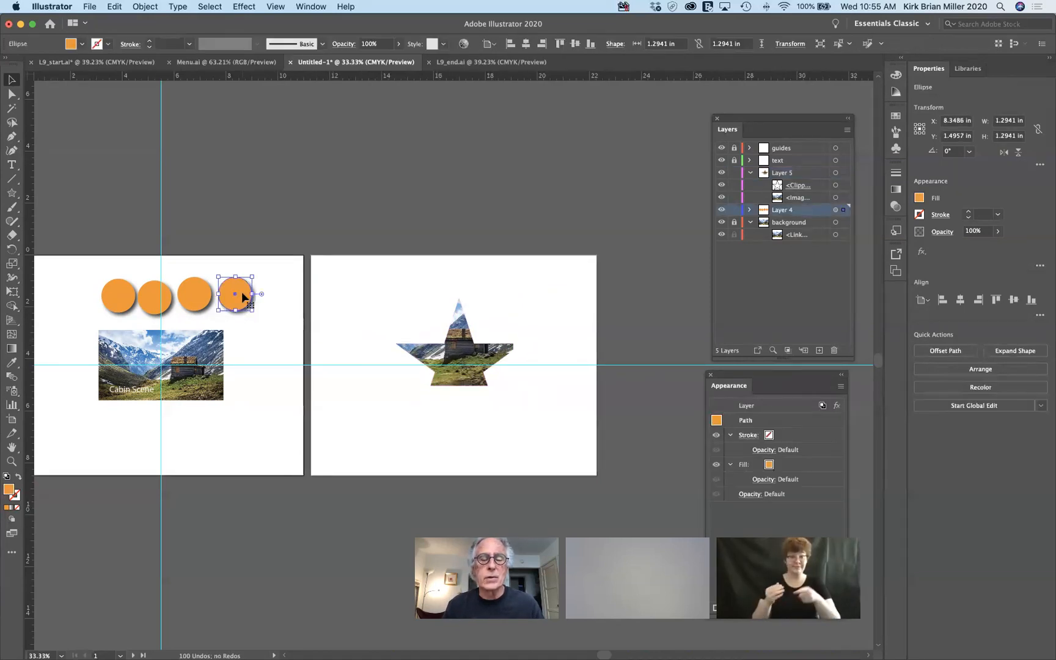
click(378, 423)
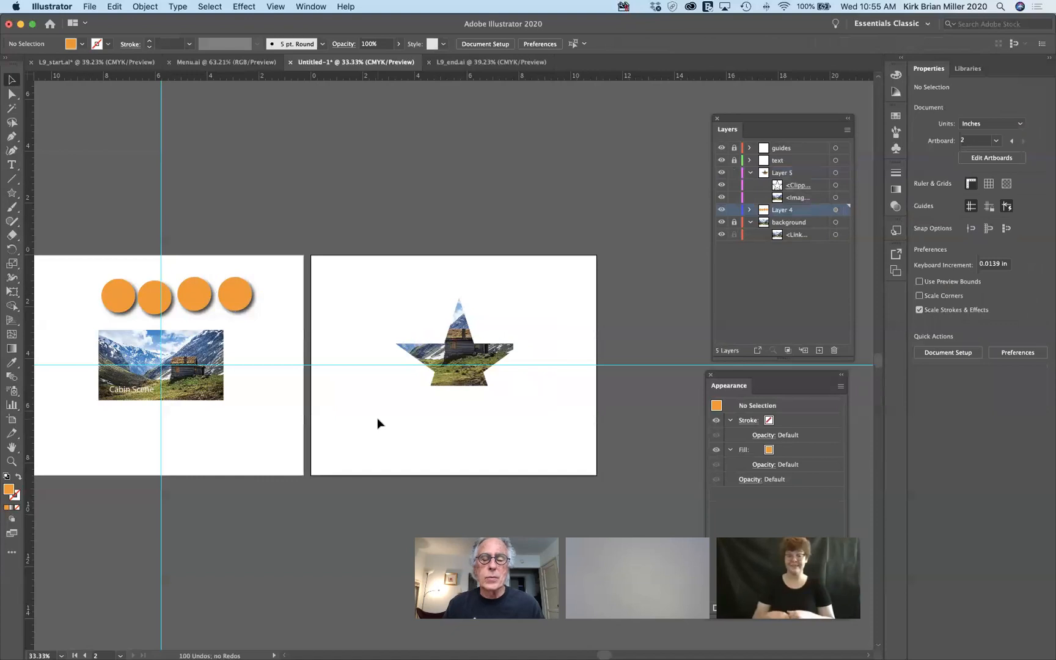
Delete the star-masked cabin image from Layer 5, leaving its clipping path in place.
scroll(379, 422, down, 3)
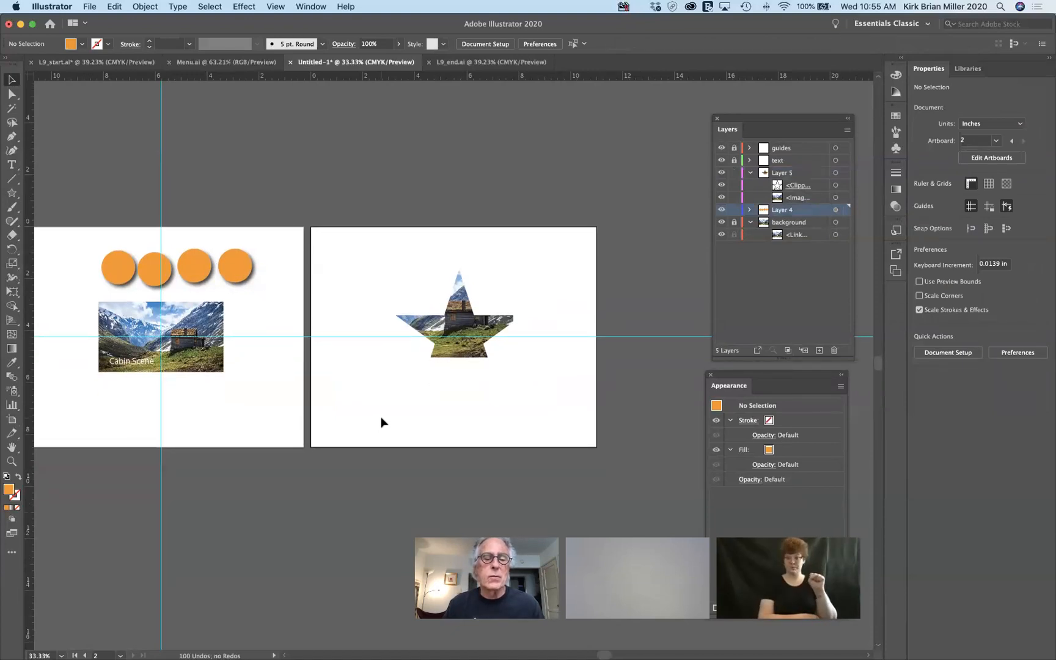
scroll(380, 421, down, 6)
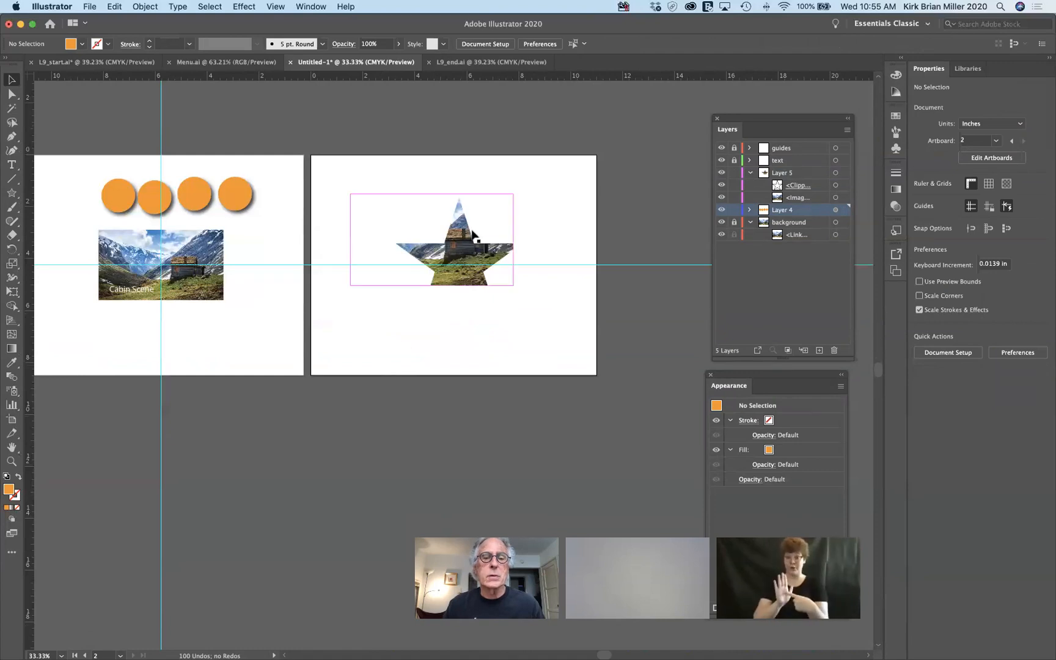
click(462, 241)
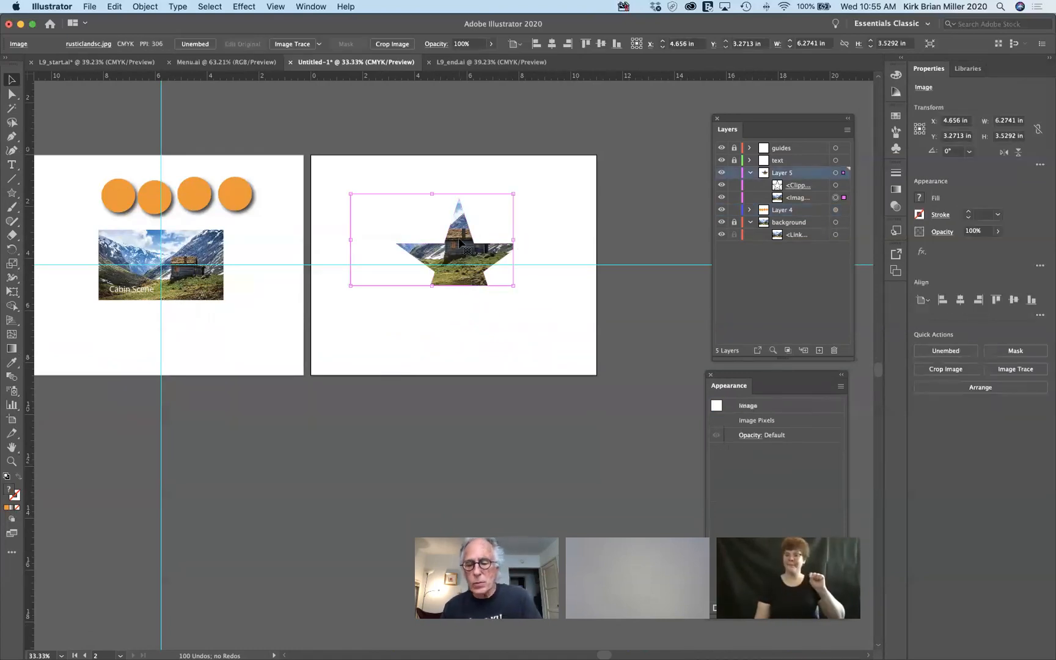
key(Delete)
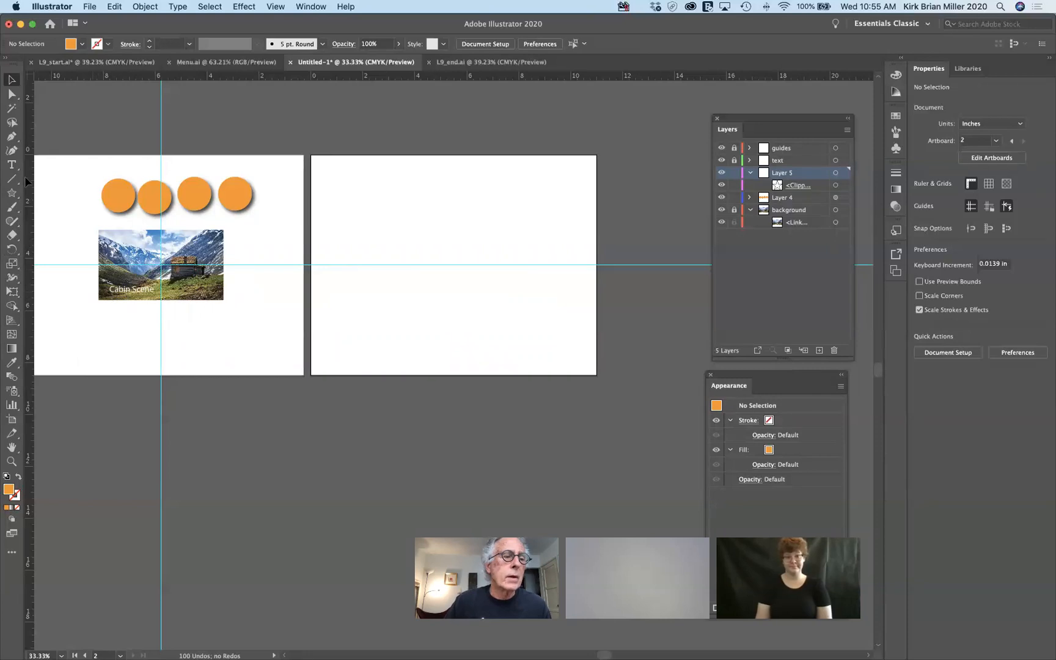
Draw a slightly rotated star about 8.69 by 8.39 in on Layer 5 and move it over the star-shaped clipping path.
click(11, 193)
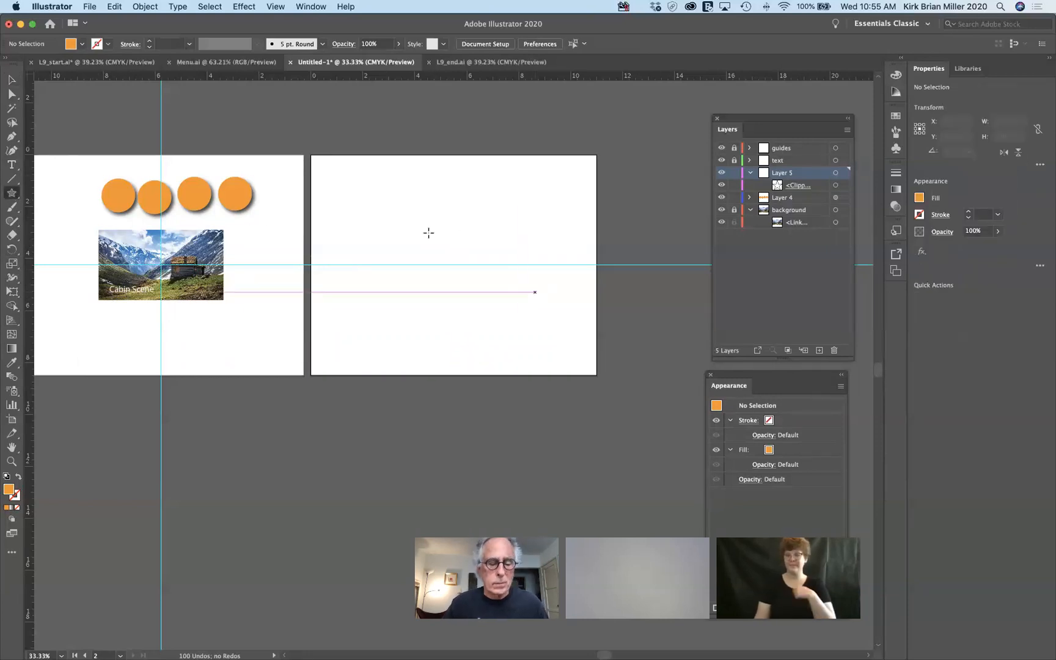
drag(412, 230, 484, 314)
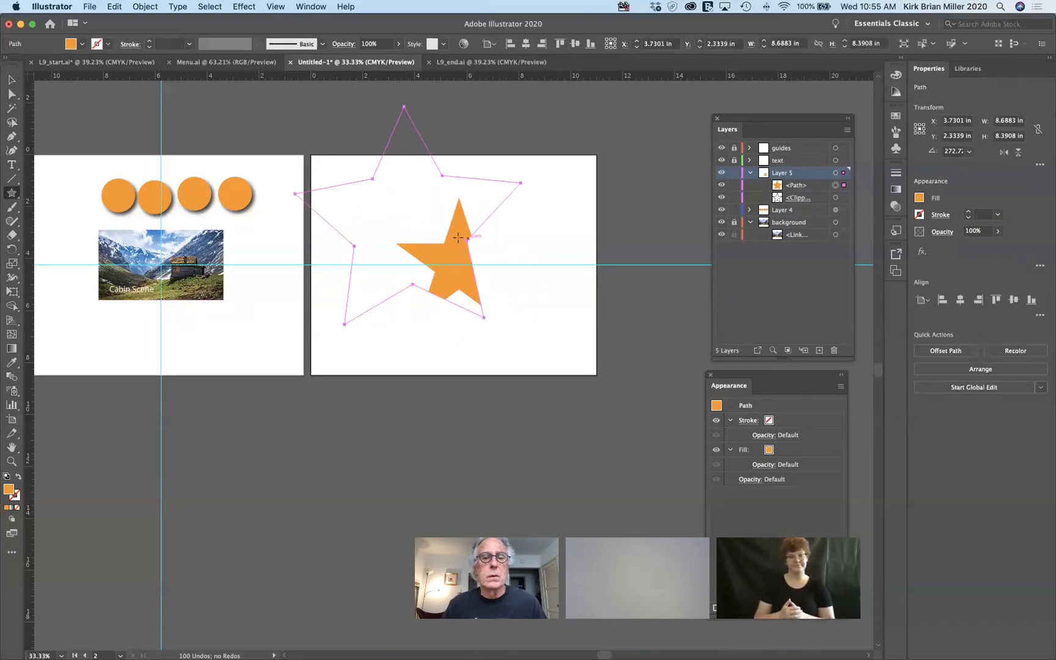
key(v)
drag(404, 236, 466, 292)
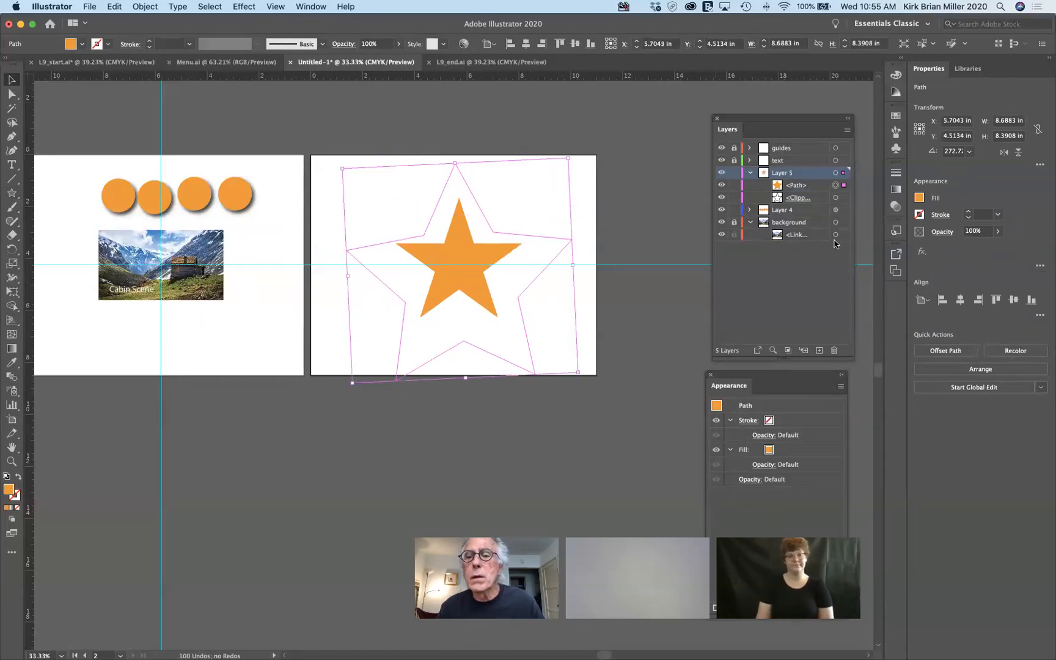
Delete the clipping path from Layer 5, keeping the large star path.
click(813, 186)
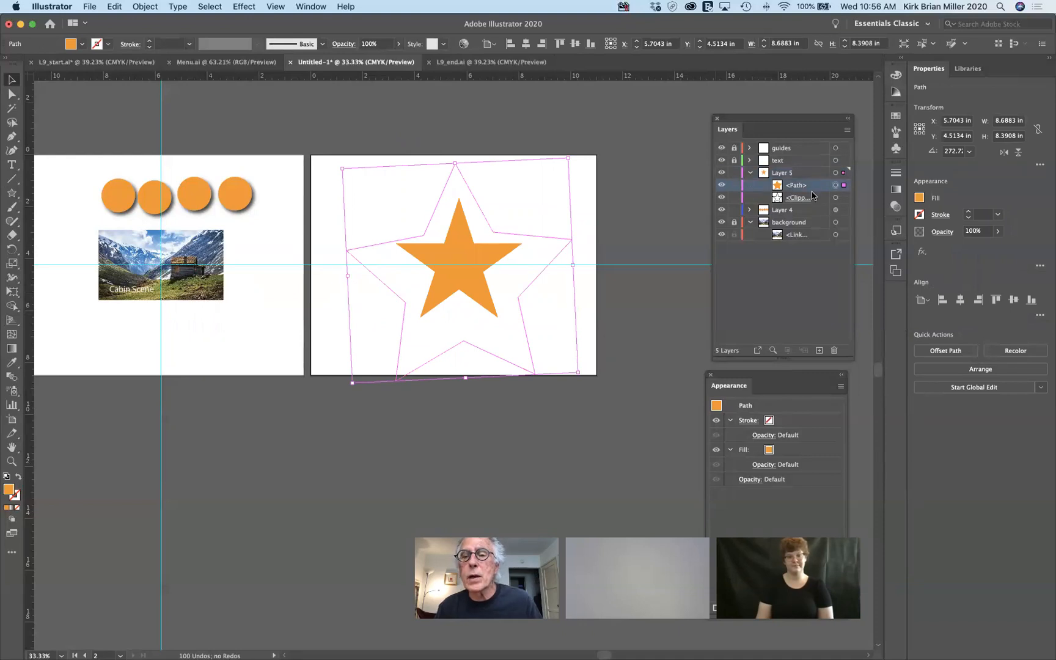
click(812, 199)
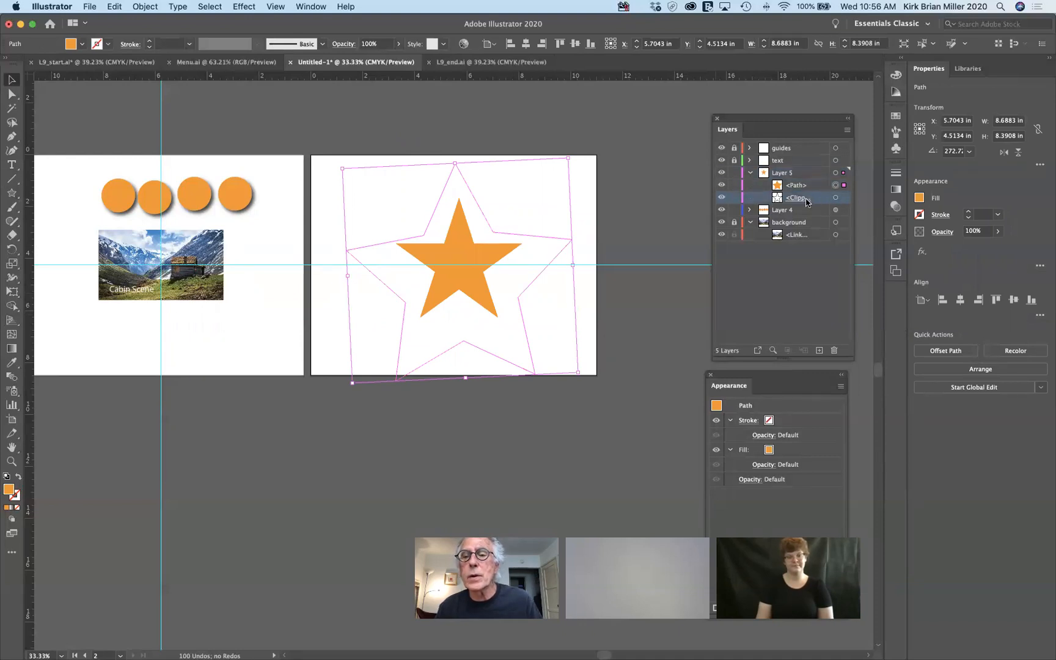
drag(812, 199, 834, 352)
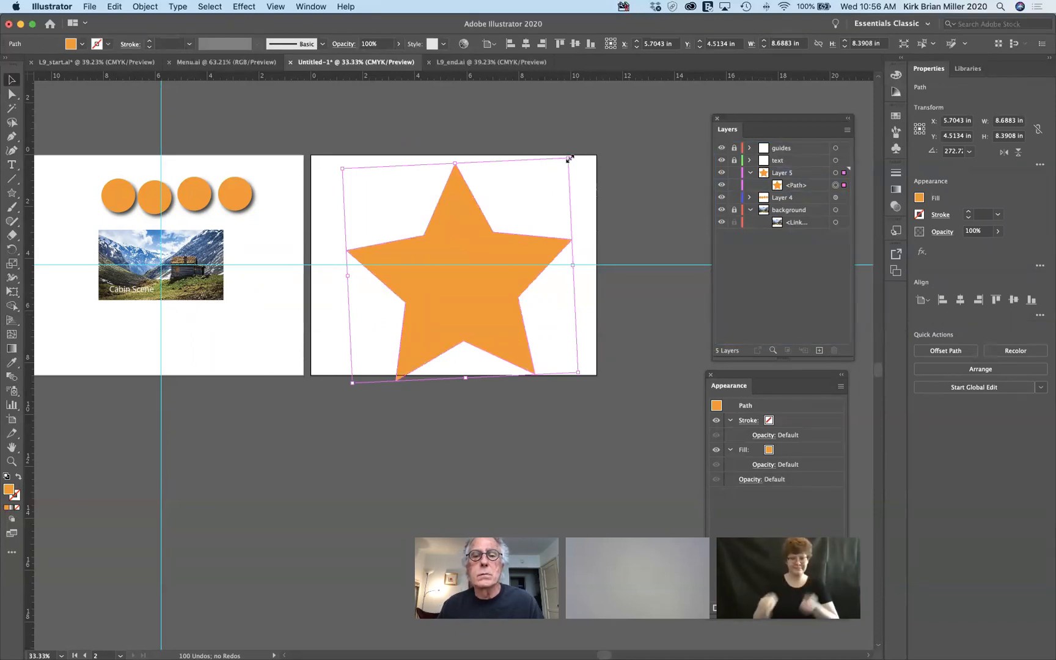
Scale the large star down to about 4.29 by 3.80 in, place it in the upper middle of the second artboard and deselect it.
drag(568, 158, 510, 208)
drag(479, 264, 460, 242)
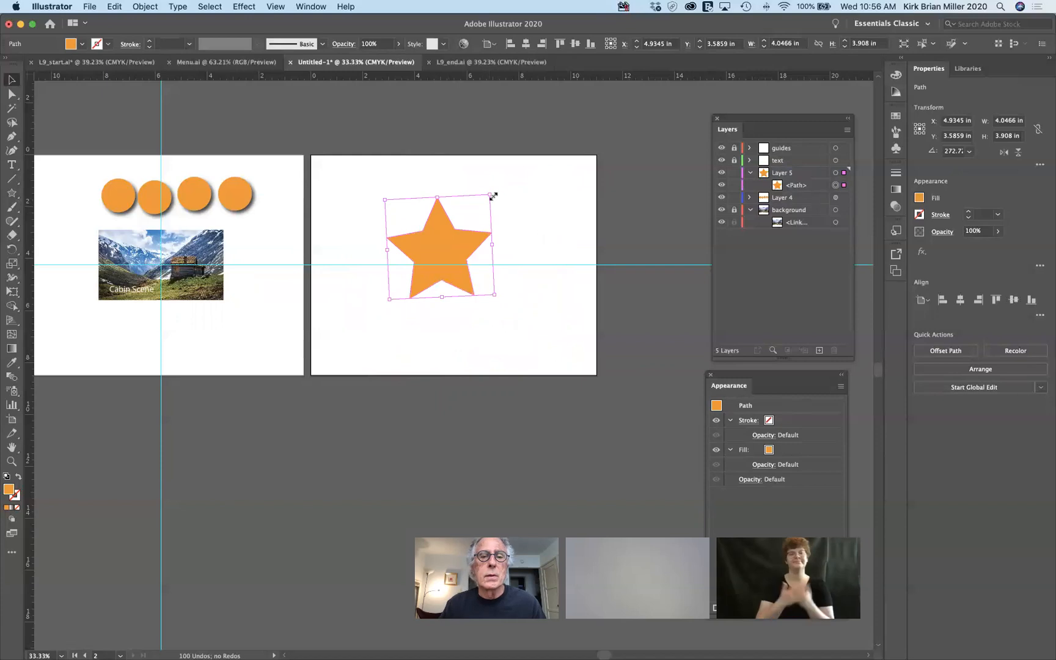
drag(493, 196, 497, 199)
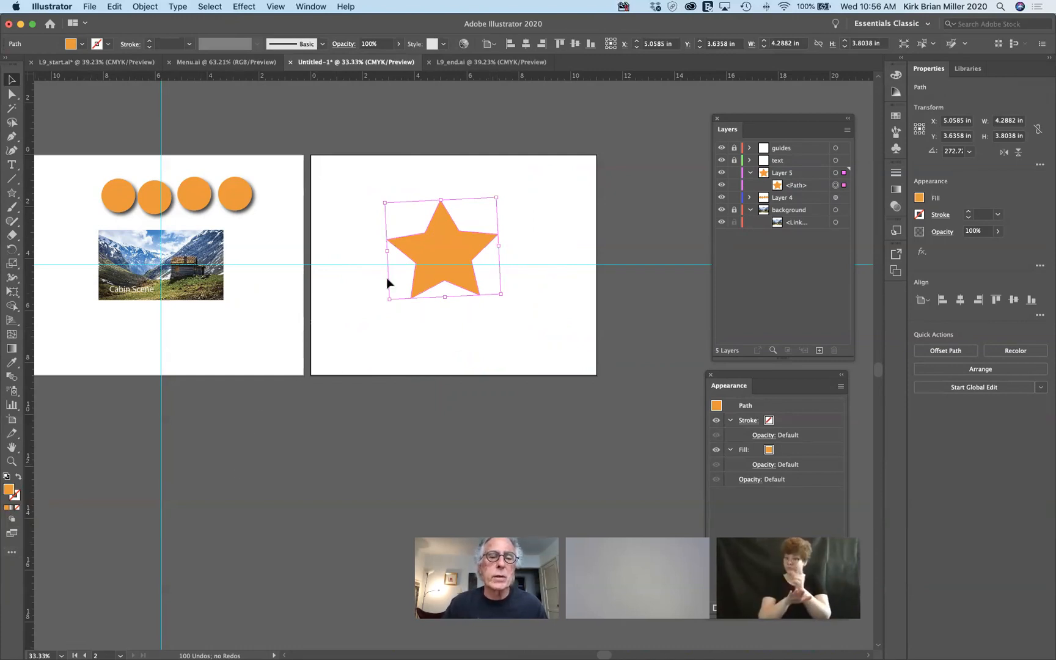
click(356, 336)
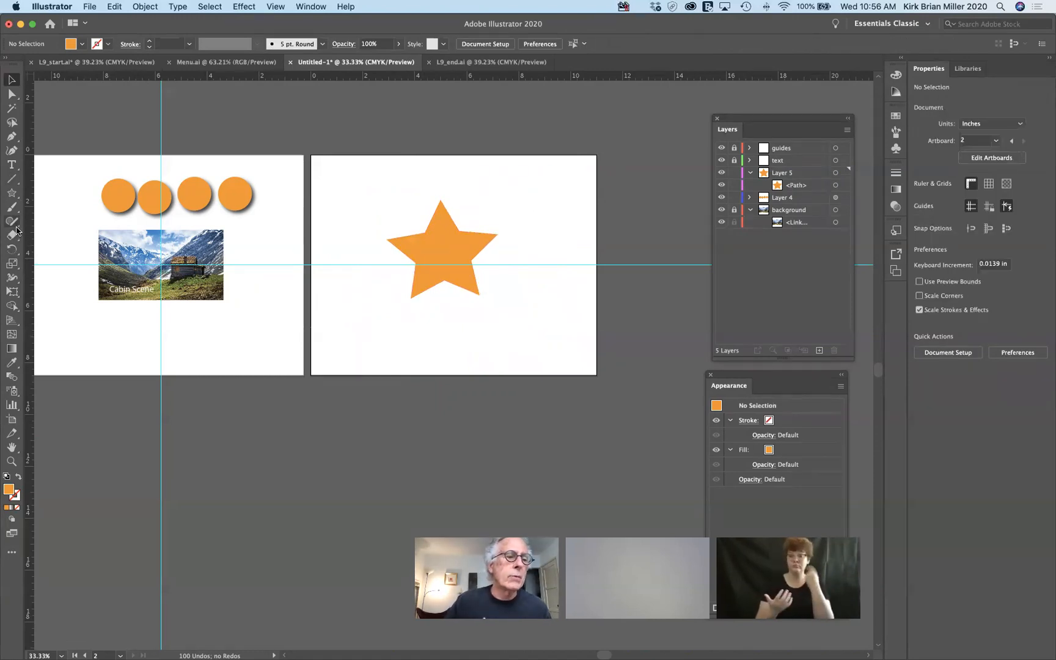
Draw a circle about 1.45 in wide below the star's lower-left point and fill it with the bright blue swatch.
click(13, 192)
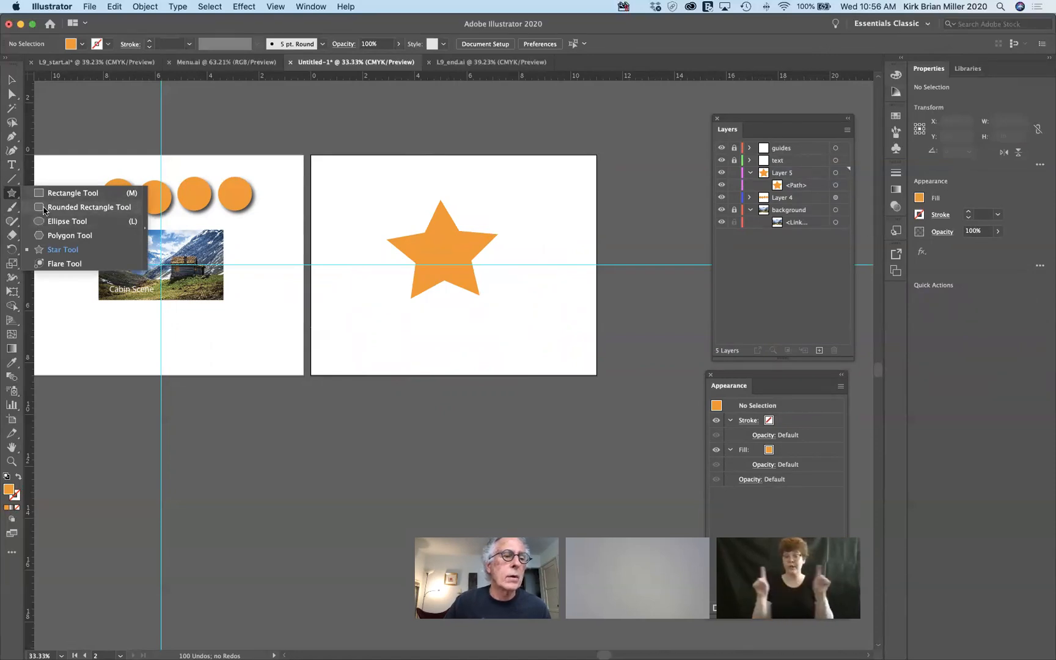
click(44, 221)
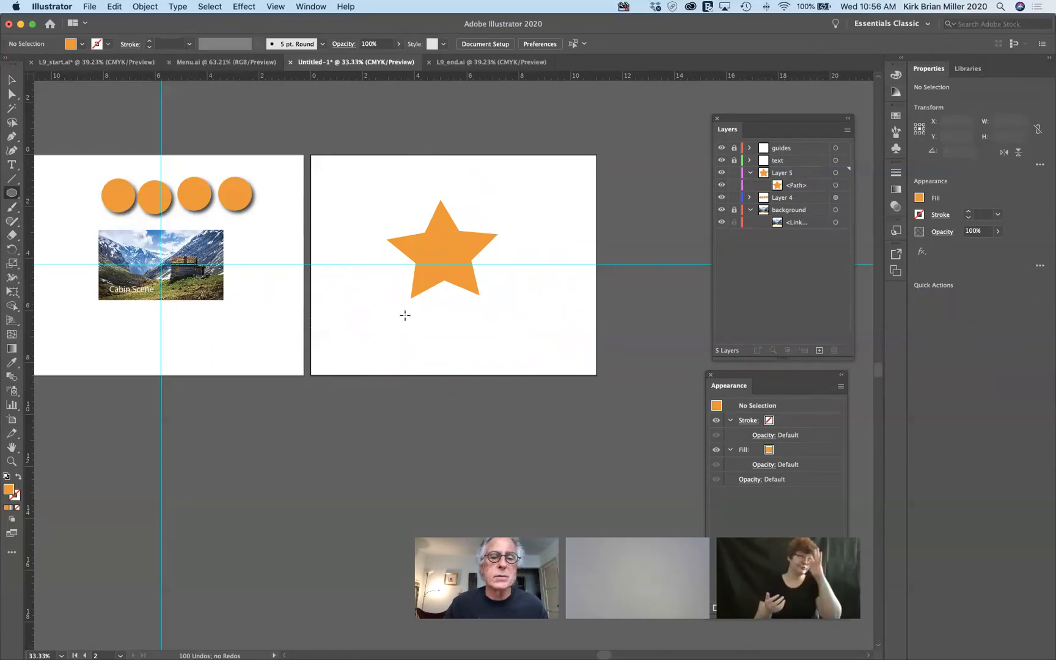
drag(400, 316, 420, 332)
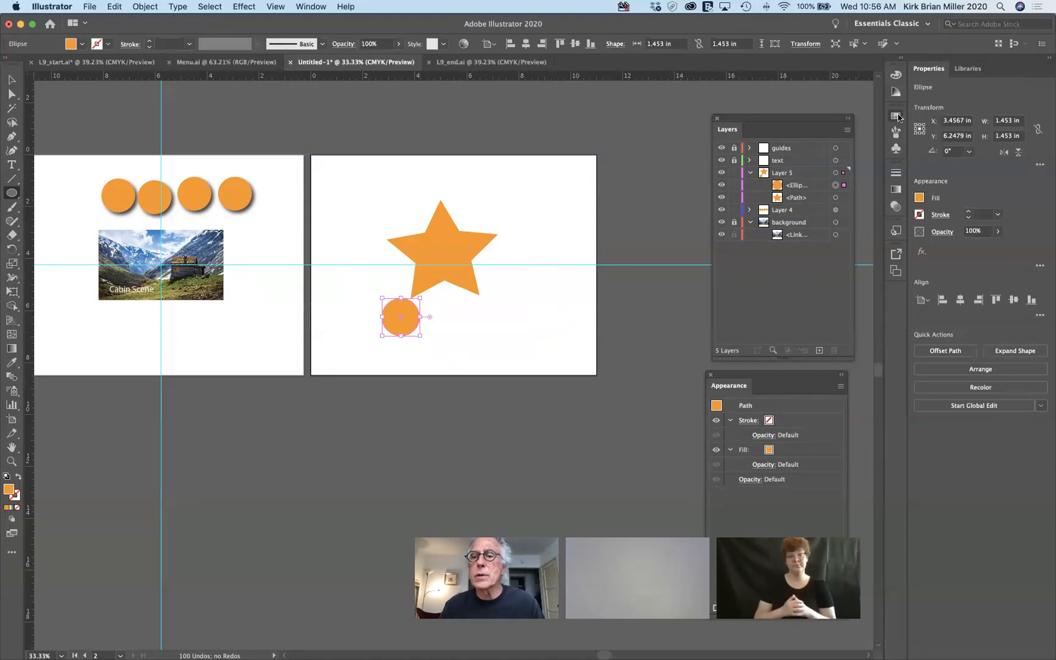
click(896, 115)
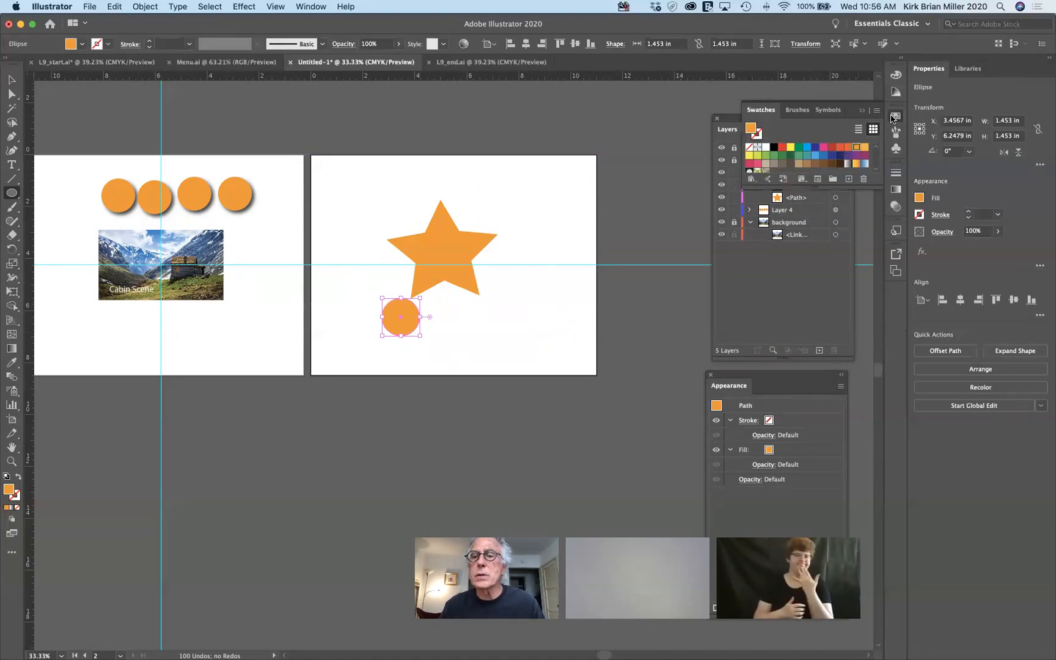
click(806, 148)
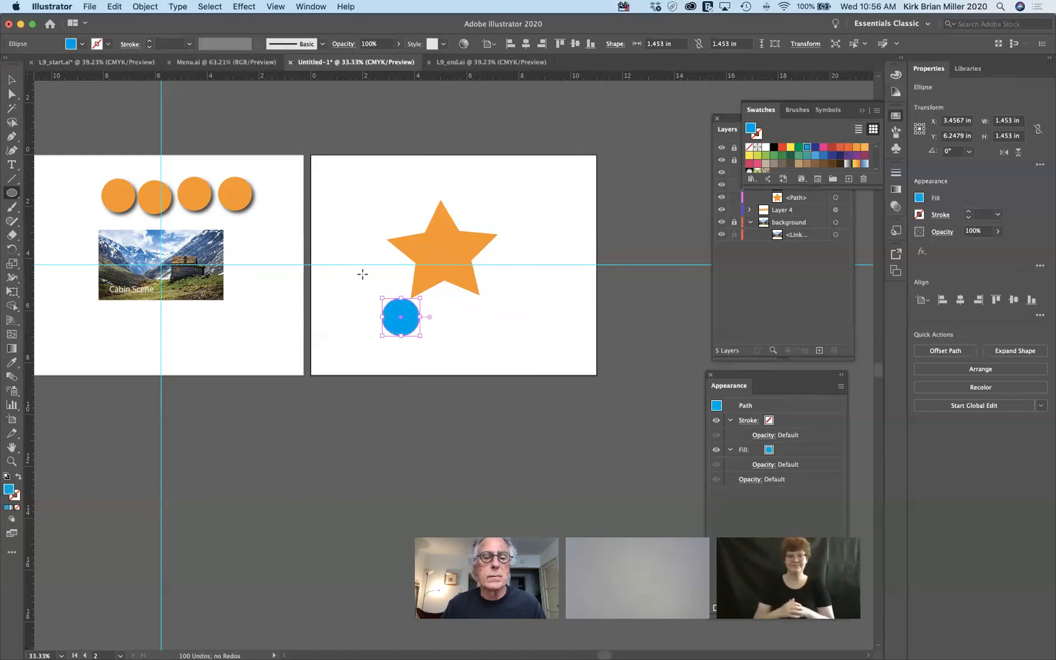
Move the blue circle so it sits just beneath the star.
click(11, 79)
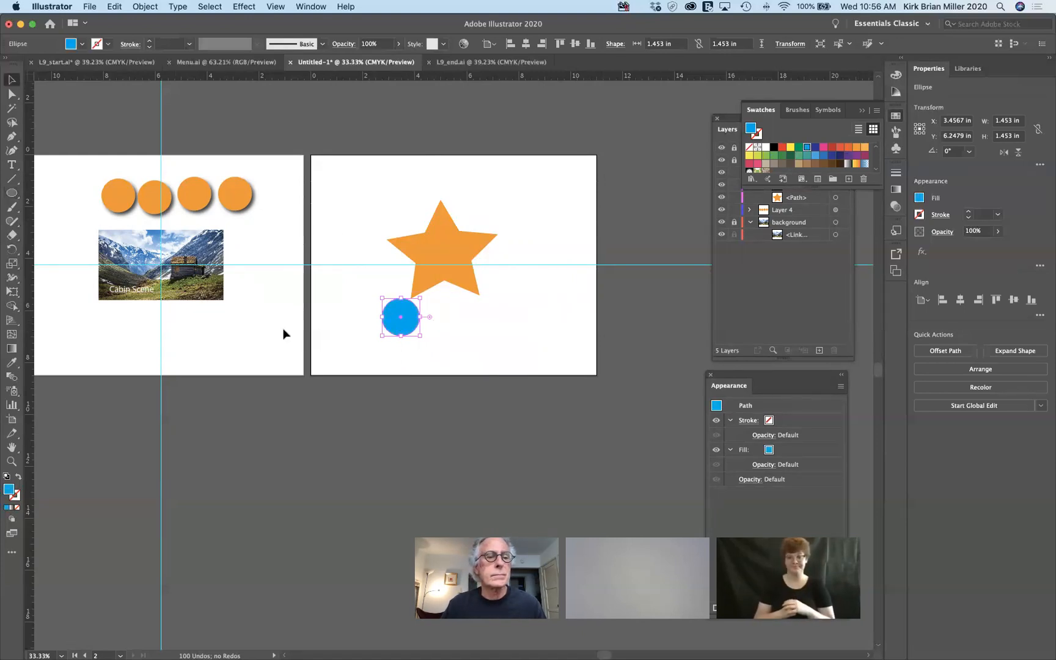
click(407, 337)
drag(413, 329, 434, 335)
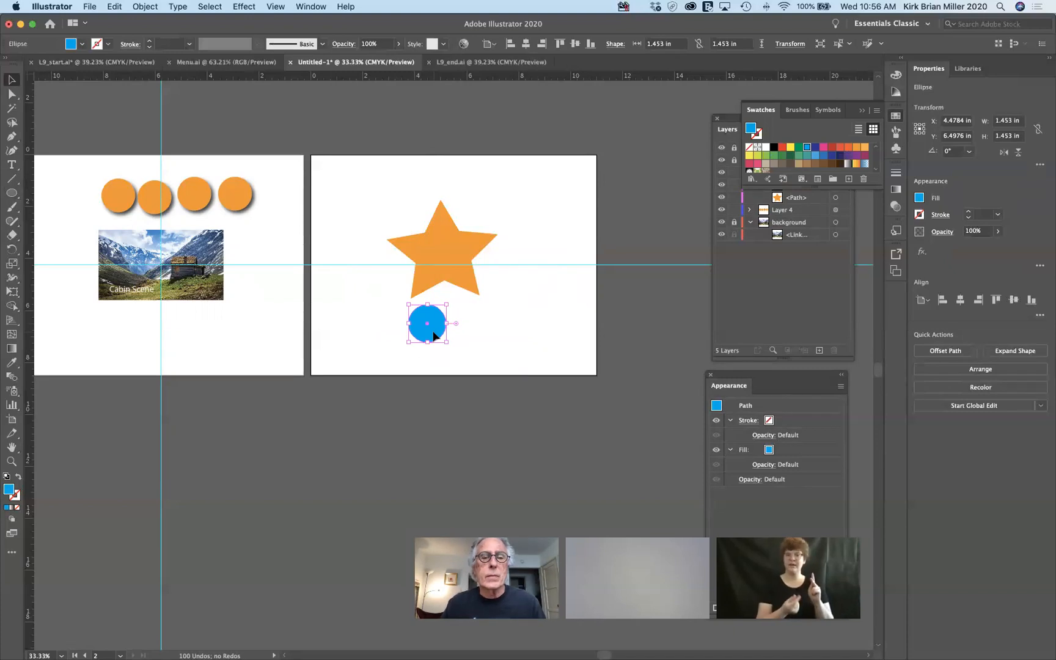
Copy the blue circle and paste the copy inside the orange star using the Draw Inside mode.
click(445, 274)
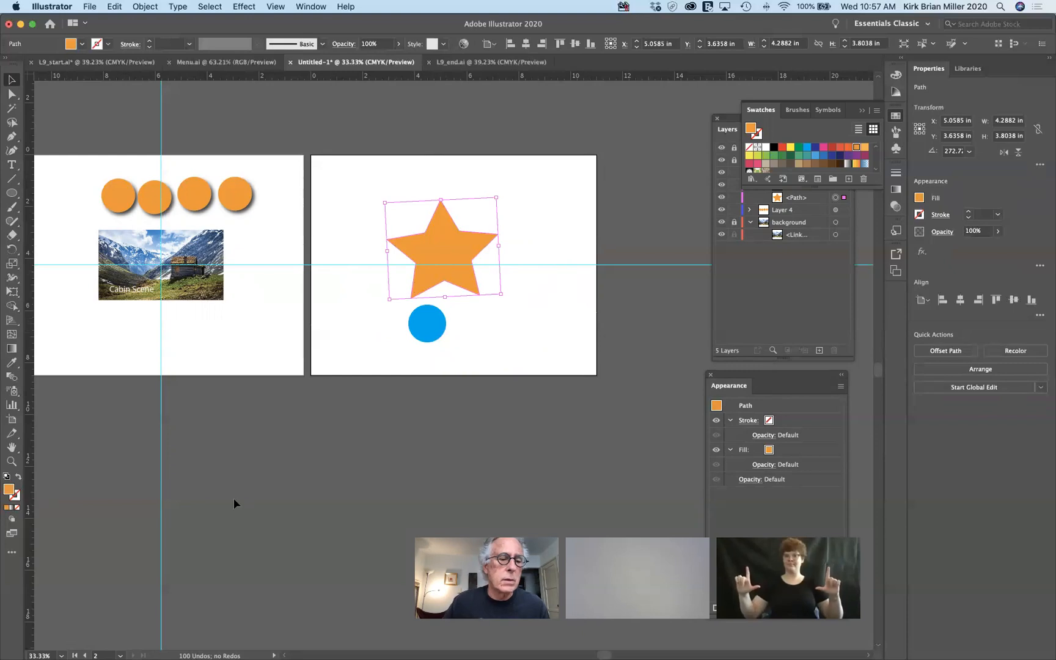
click(424, 322)
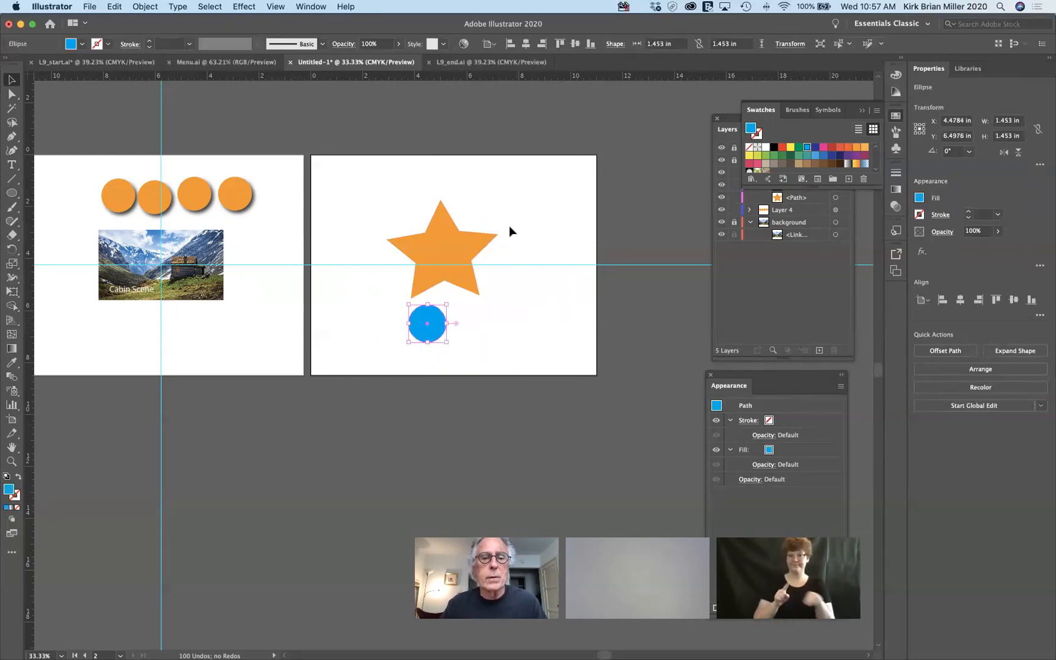
click(461, 234)
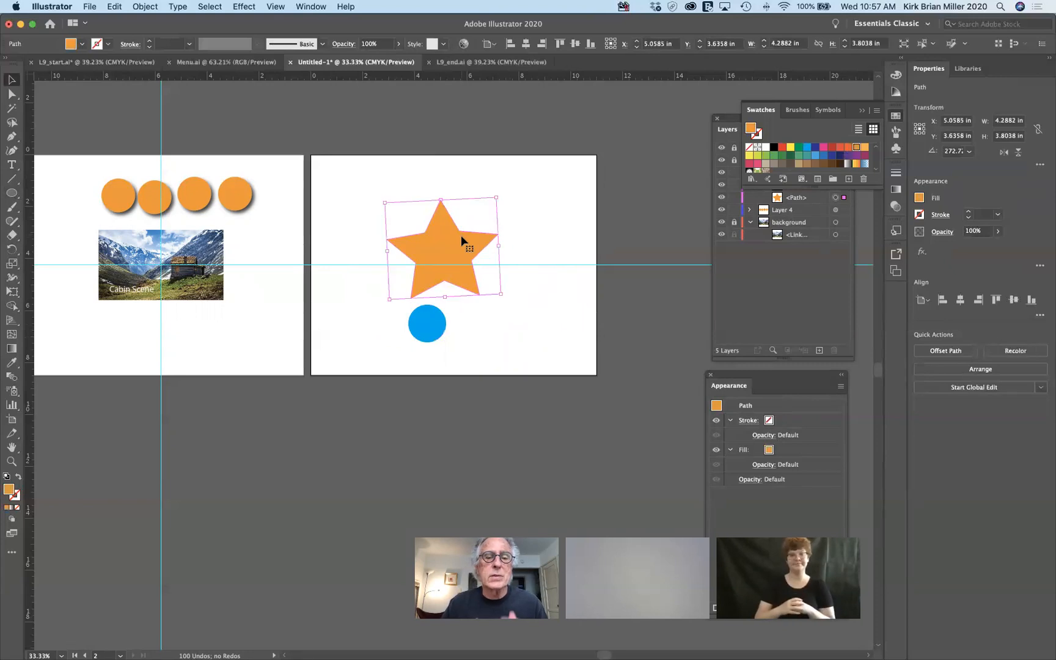
click(11, 520)
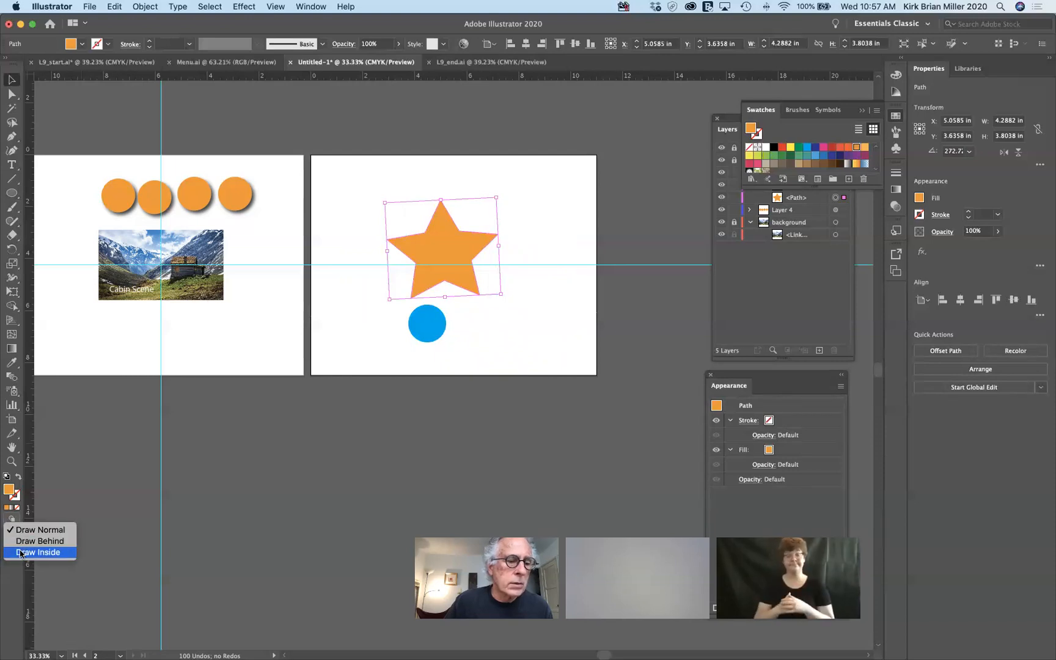
click(37, 551)
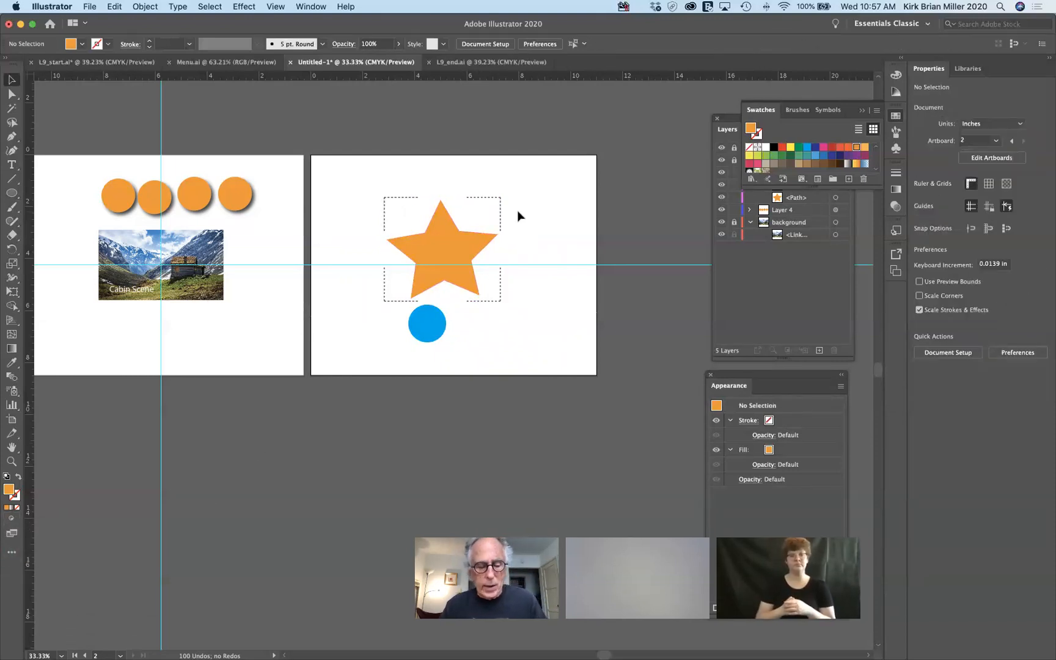
key(super+v)
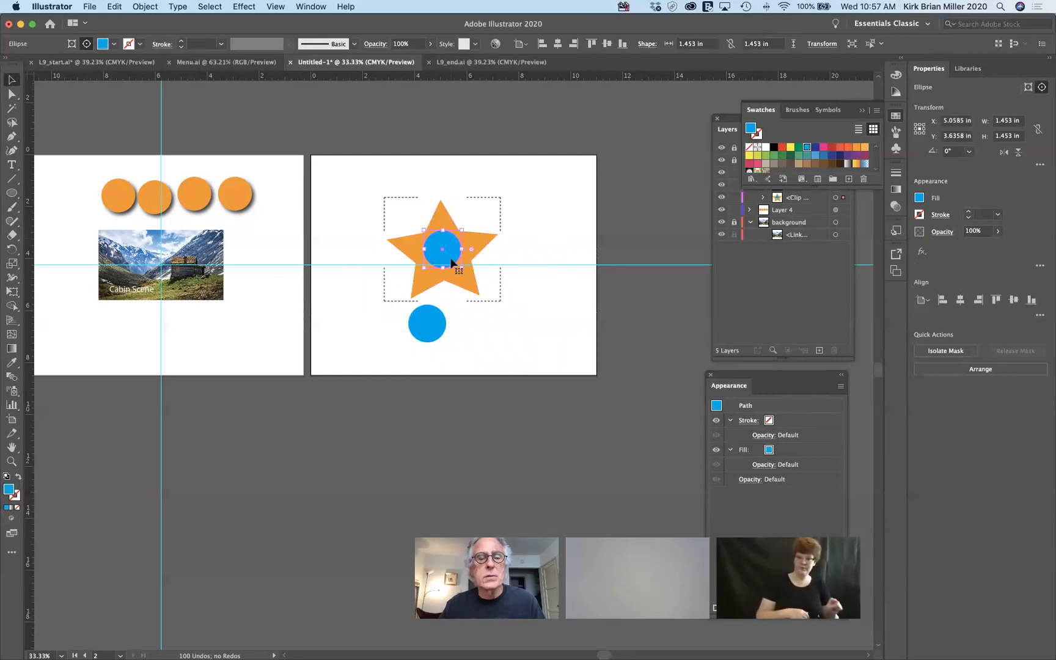
Move the pasted circle over the notch between the star's upper and right points, deselect it and return to Draw Normal mode.
drag(449, 242, 468, 228)
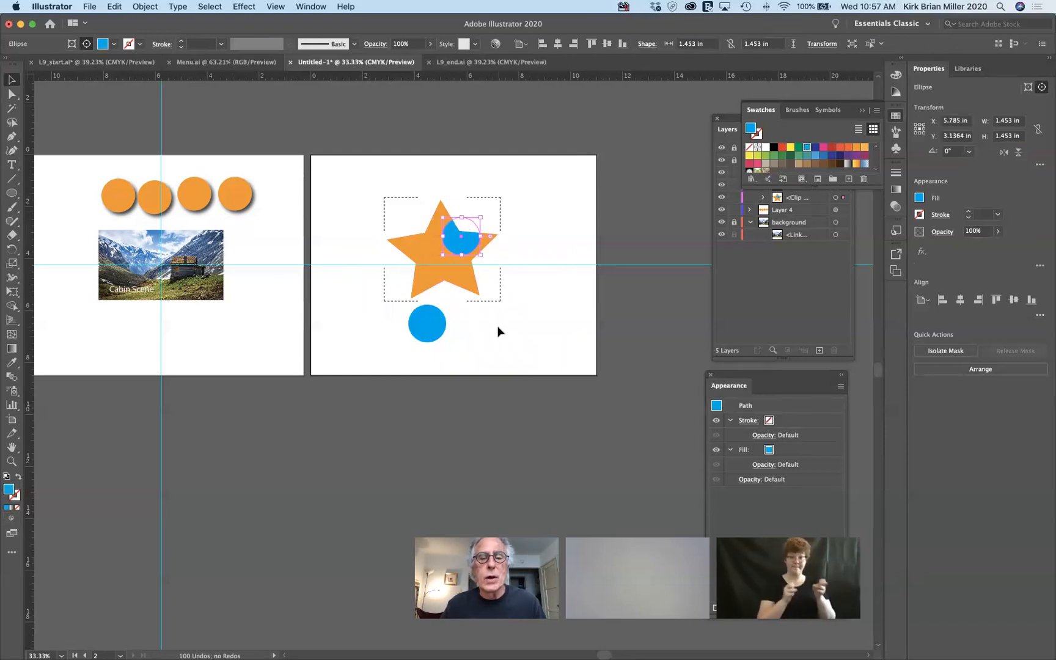
click(498, 331)
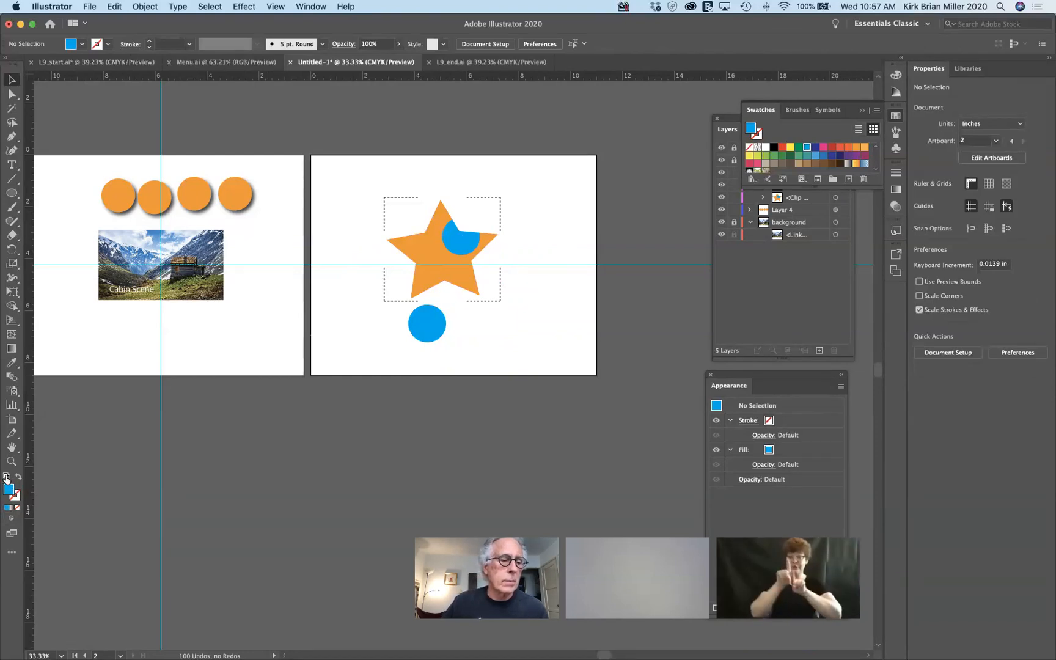
click(10, 520)
click(15, 530)
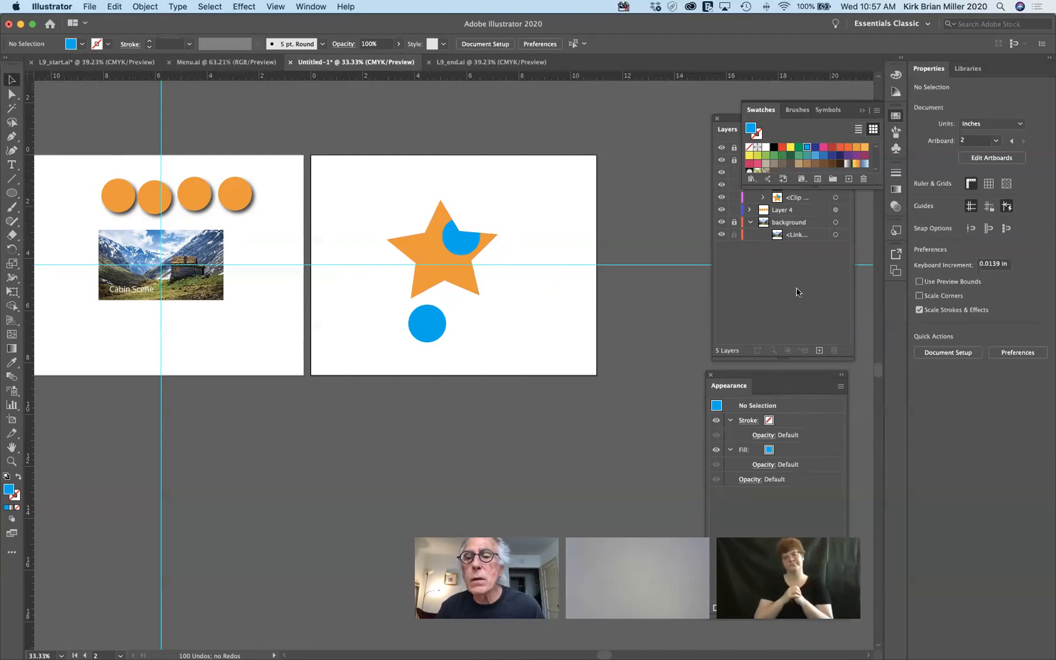
Expand the clip group in Layer 5 to show its contents and delete the separate blue ellipse beneath the star.
click(862, 112)
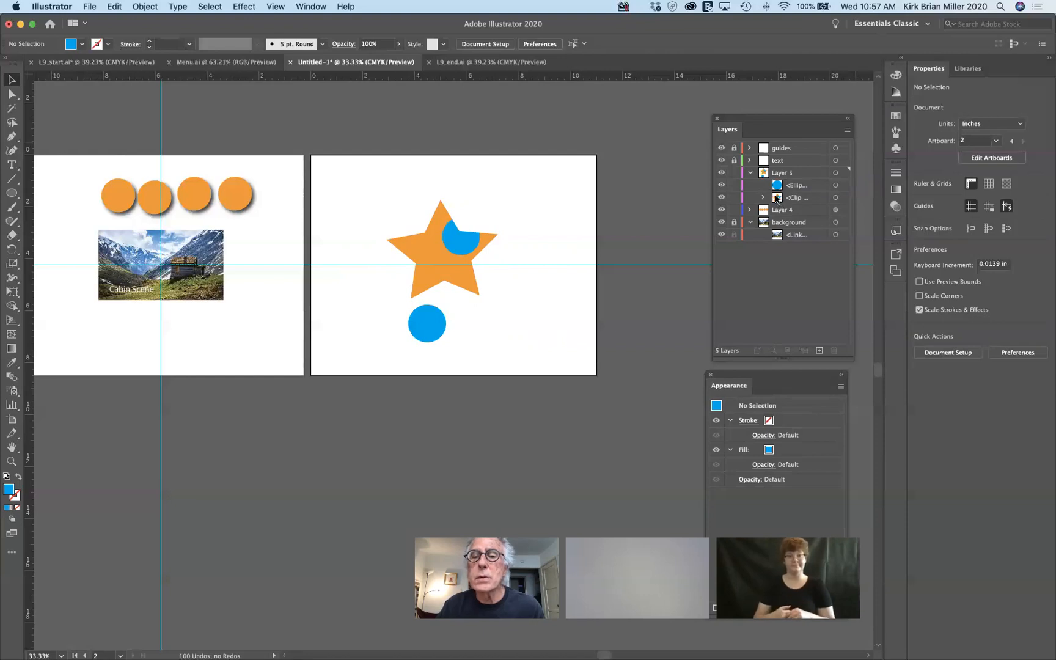
click(722, 185)
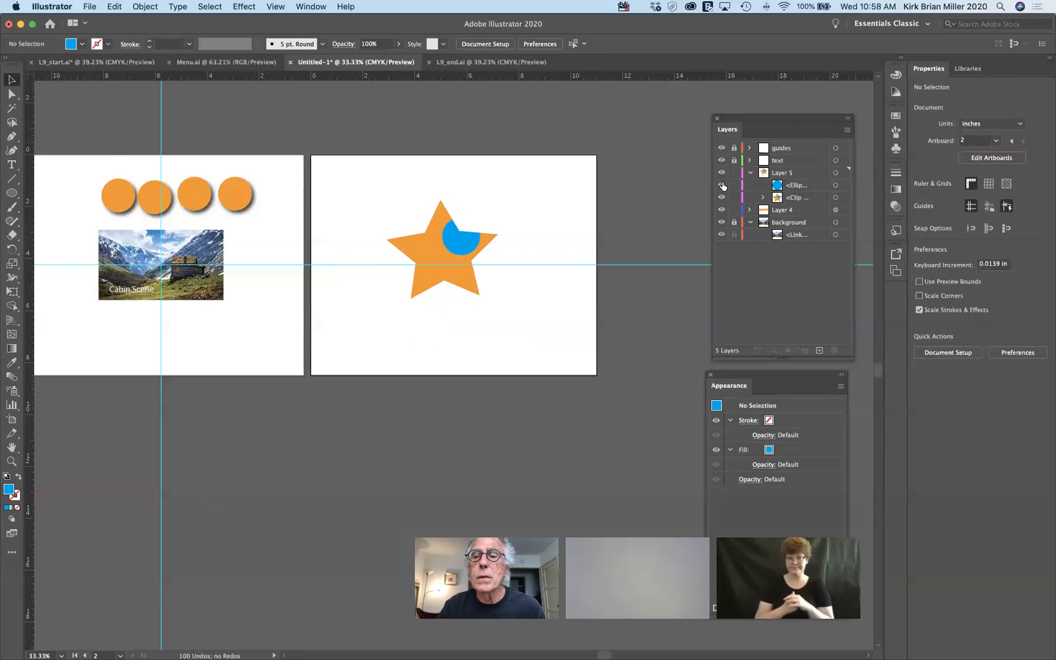
click(722, 186)
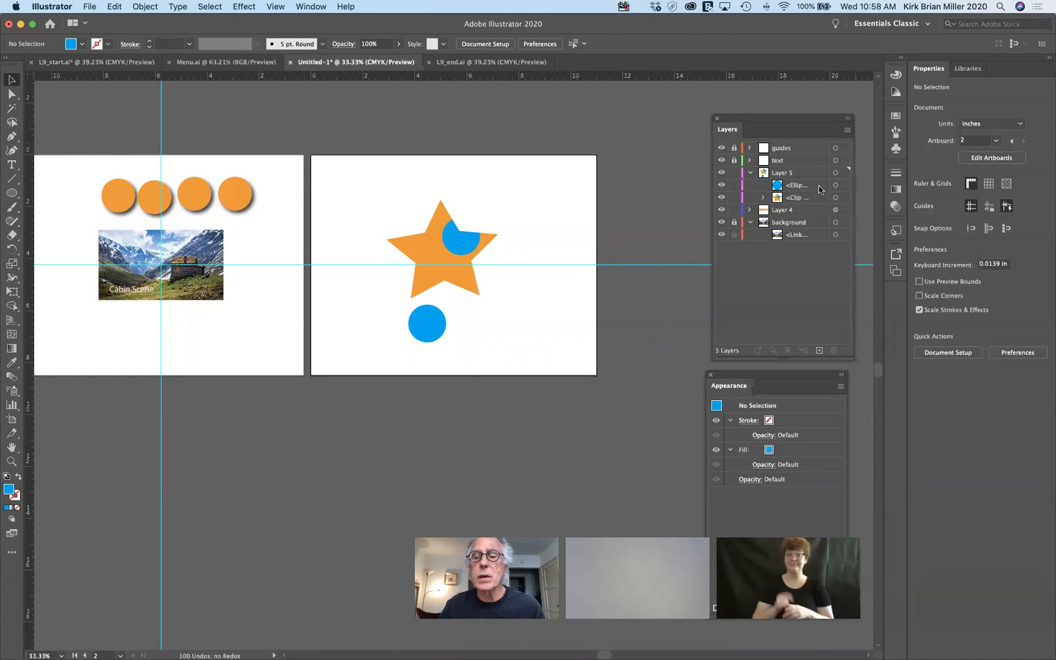
click(763, 199)
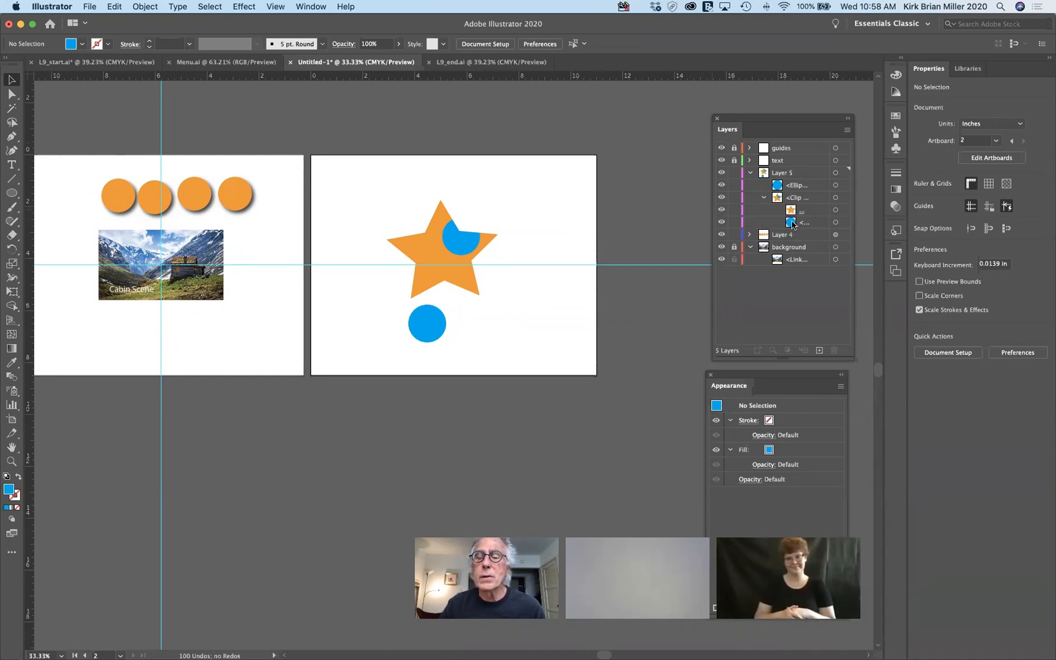
click(783, 187)
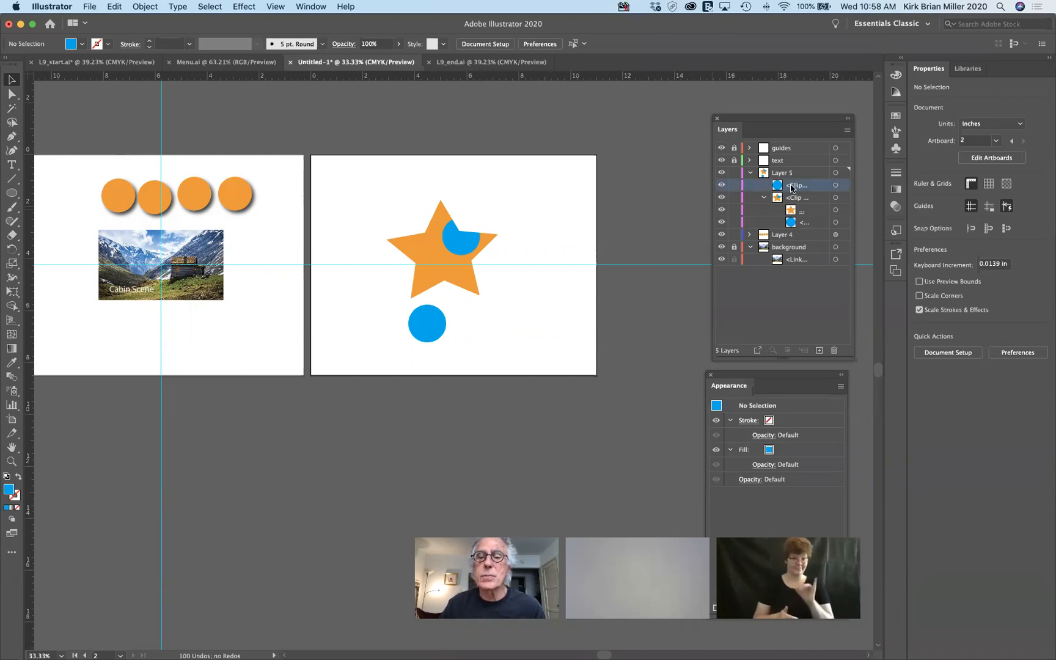
drag(794, 187, 834, 353)
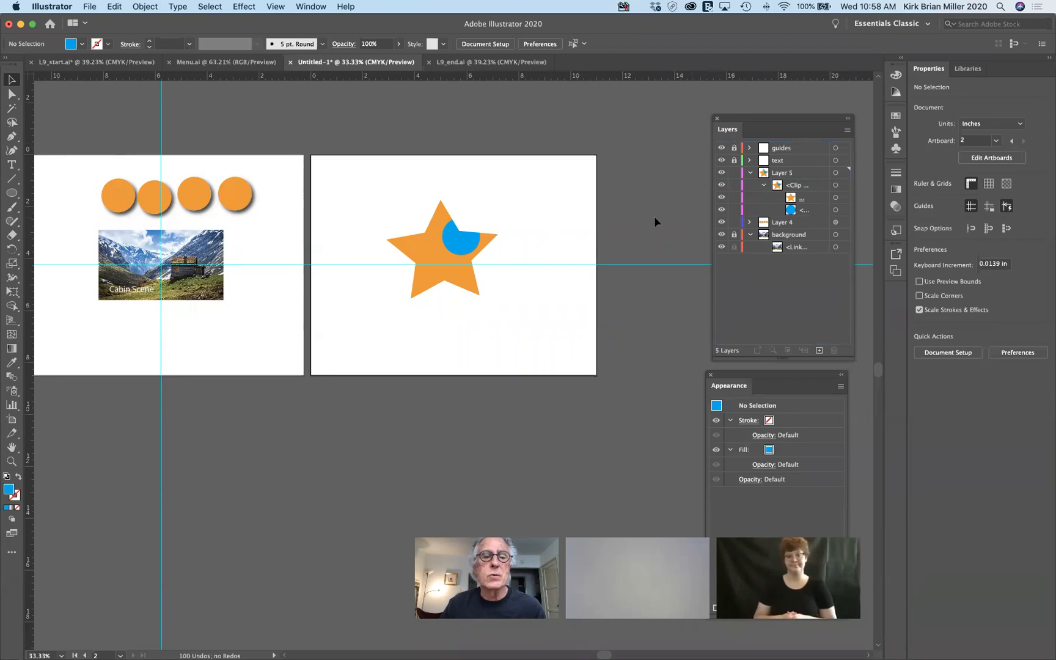
Check which drawing modes are available for the star clip group, then deselect it.
click(466, 252)
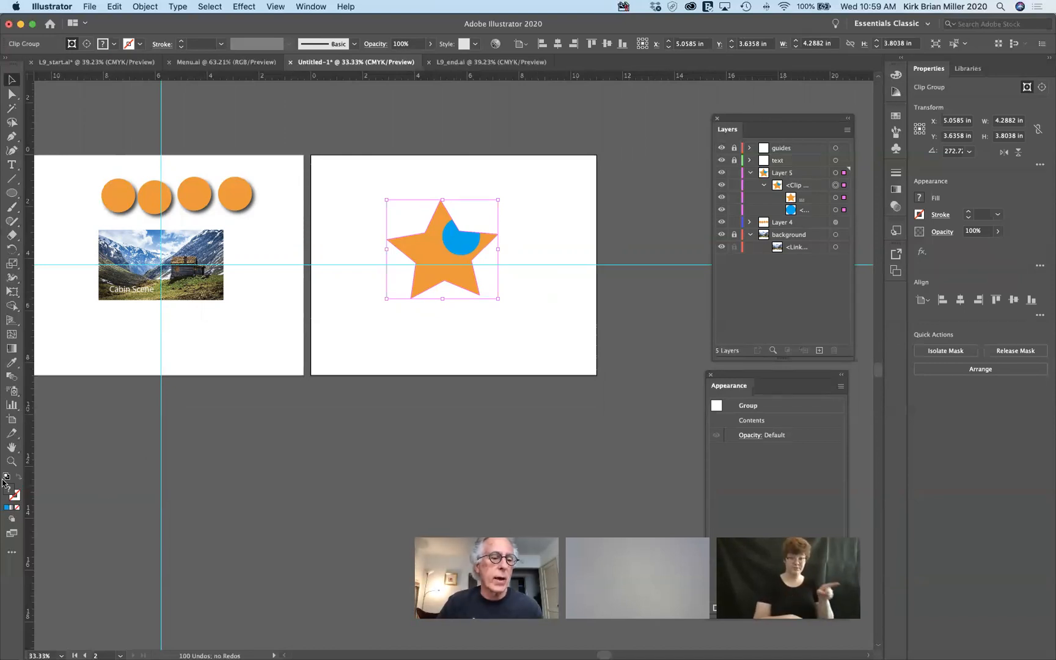
click(11, 518)
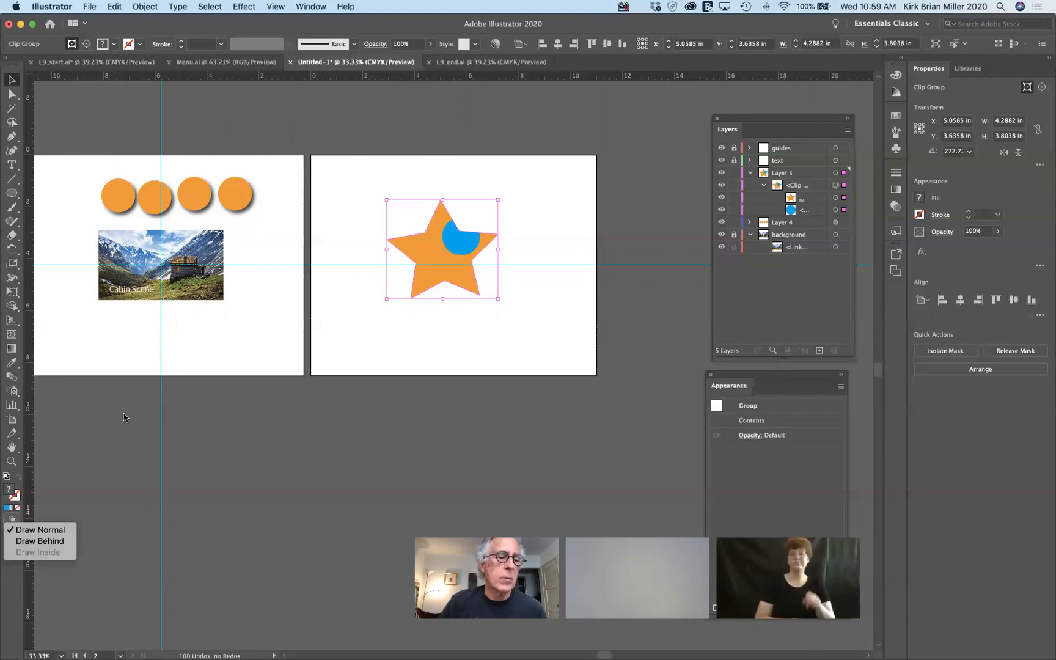
click(188, 339)
click(188, 340)
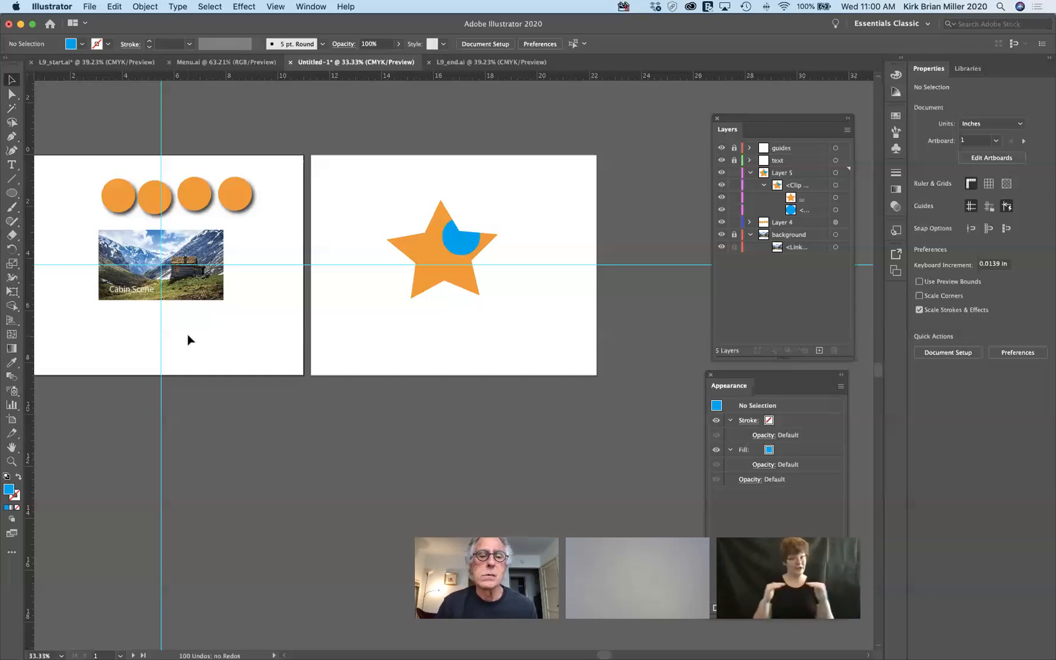
scroll(187, 340, left, 3)
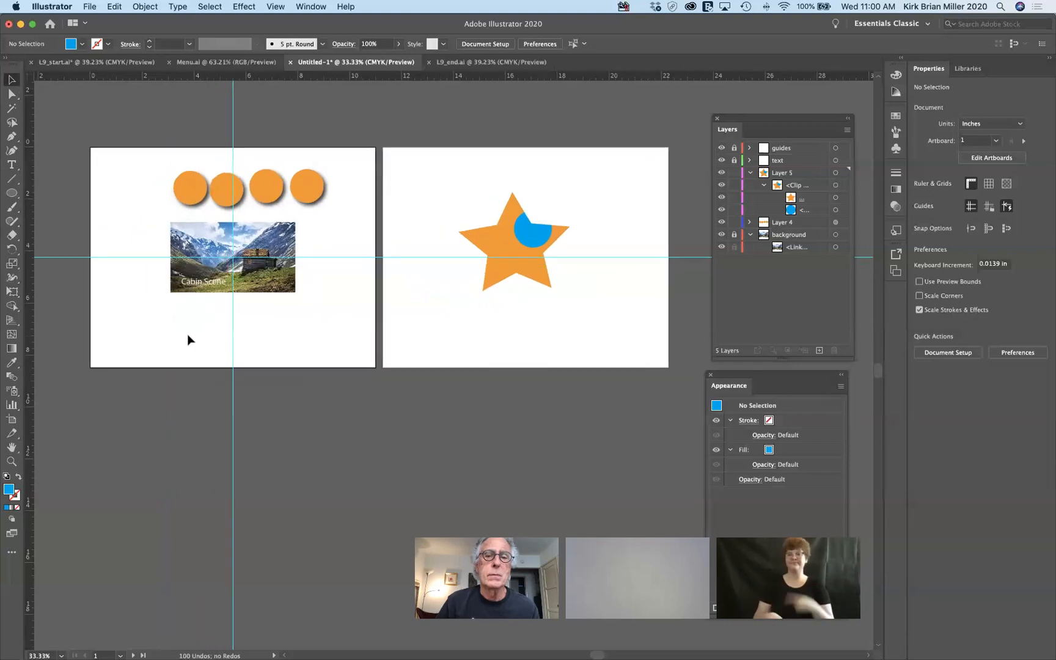